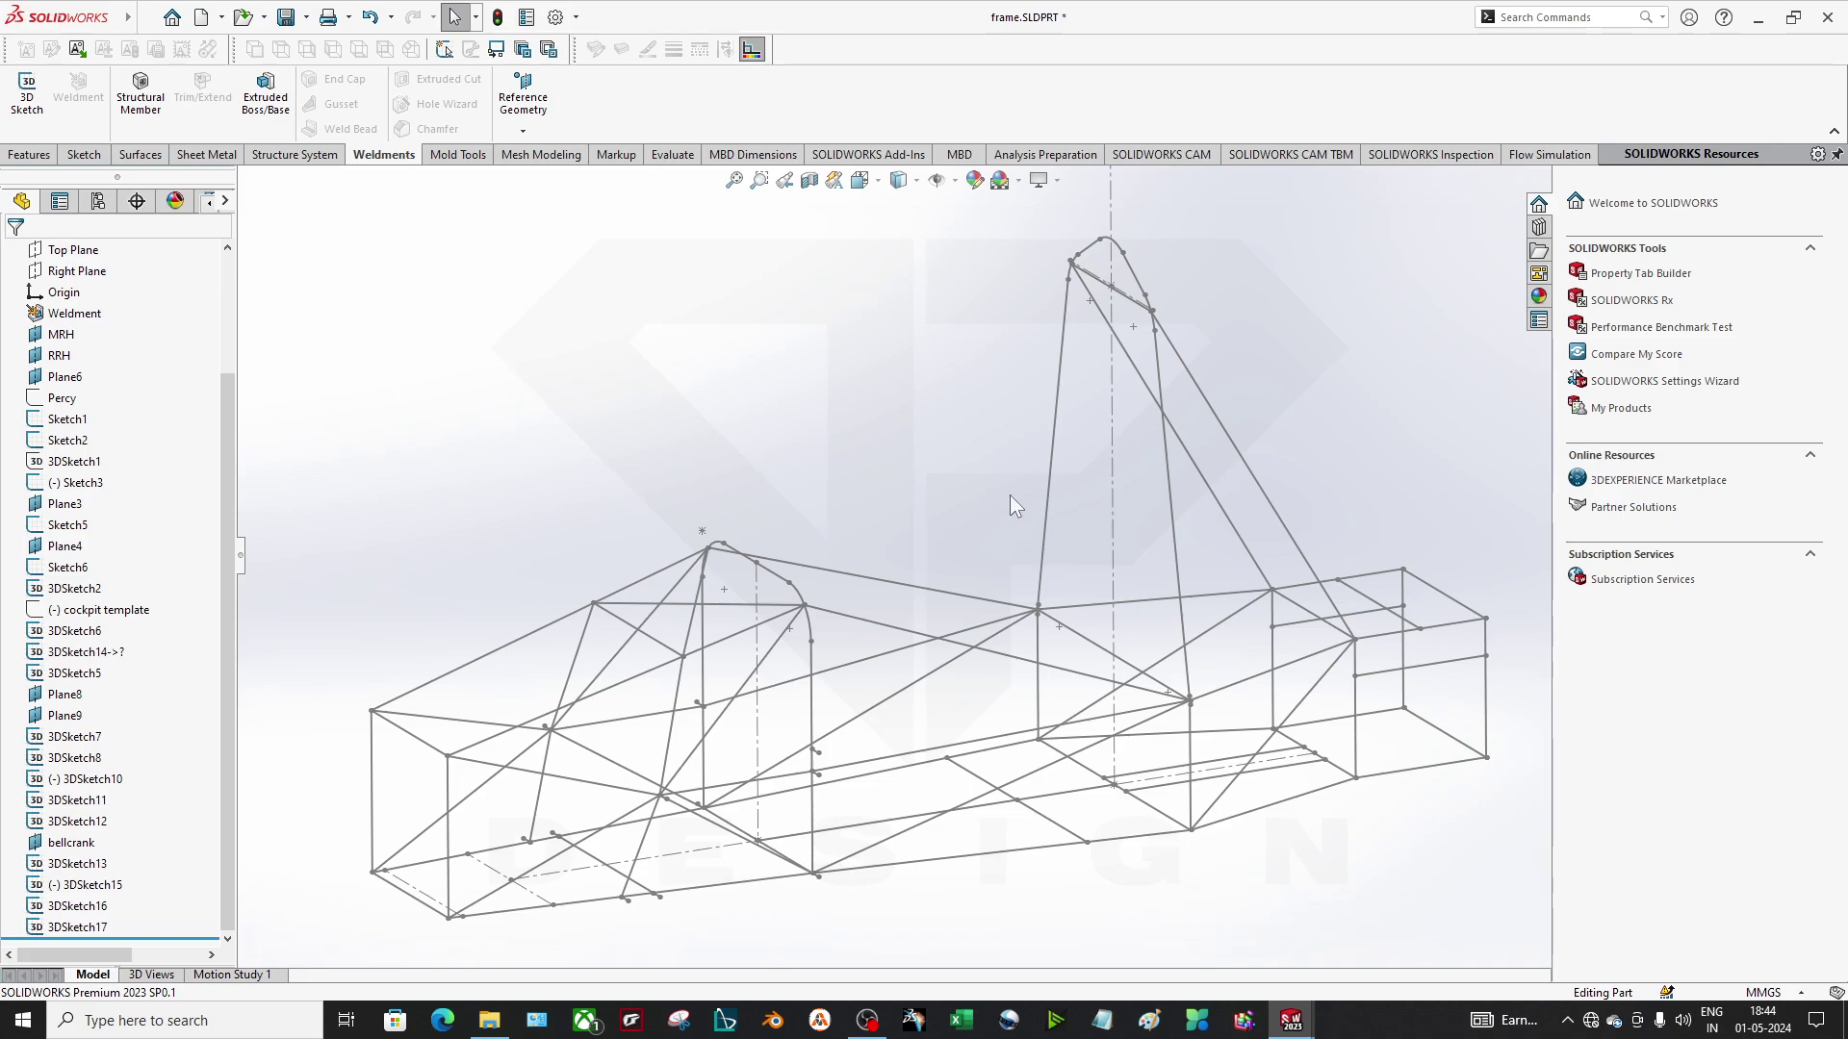
# Orbit around the chassis wireframe, then fit the whole frame into view.
pyautogui.moveTo(897, 652); pyautogui.dragTo(948, 589, button='middle')
pyautogui.moveTo(1196, 552); pyautogui.dragTo(1271, 616, button='middle')
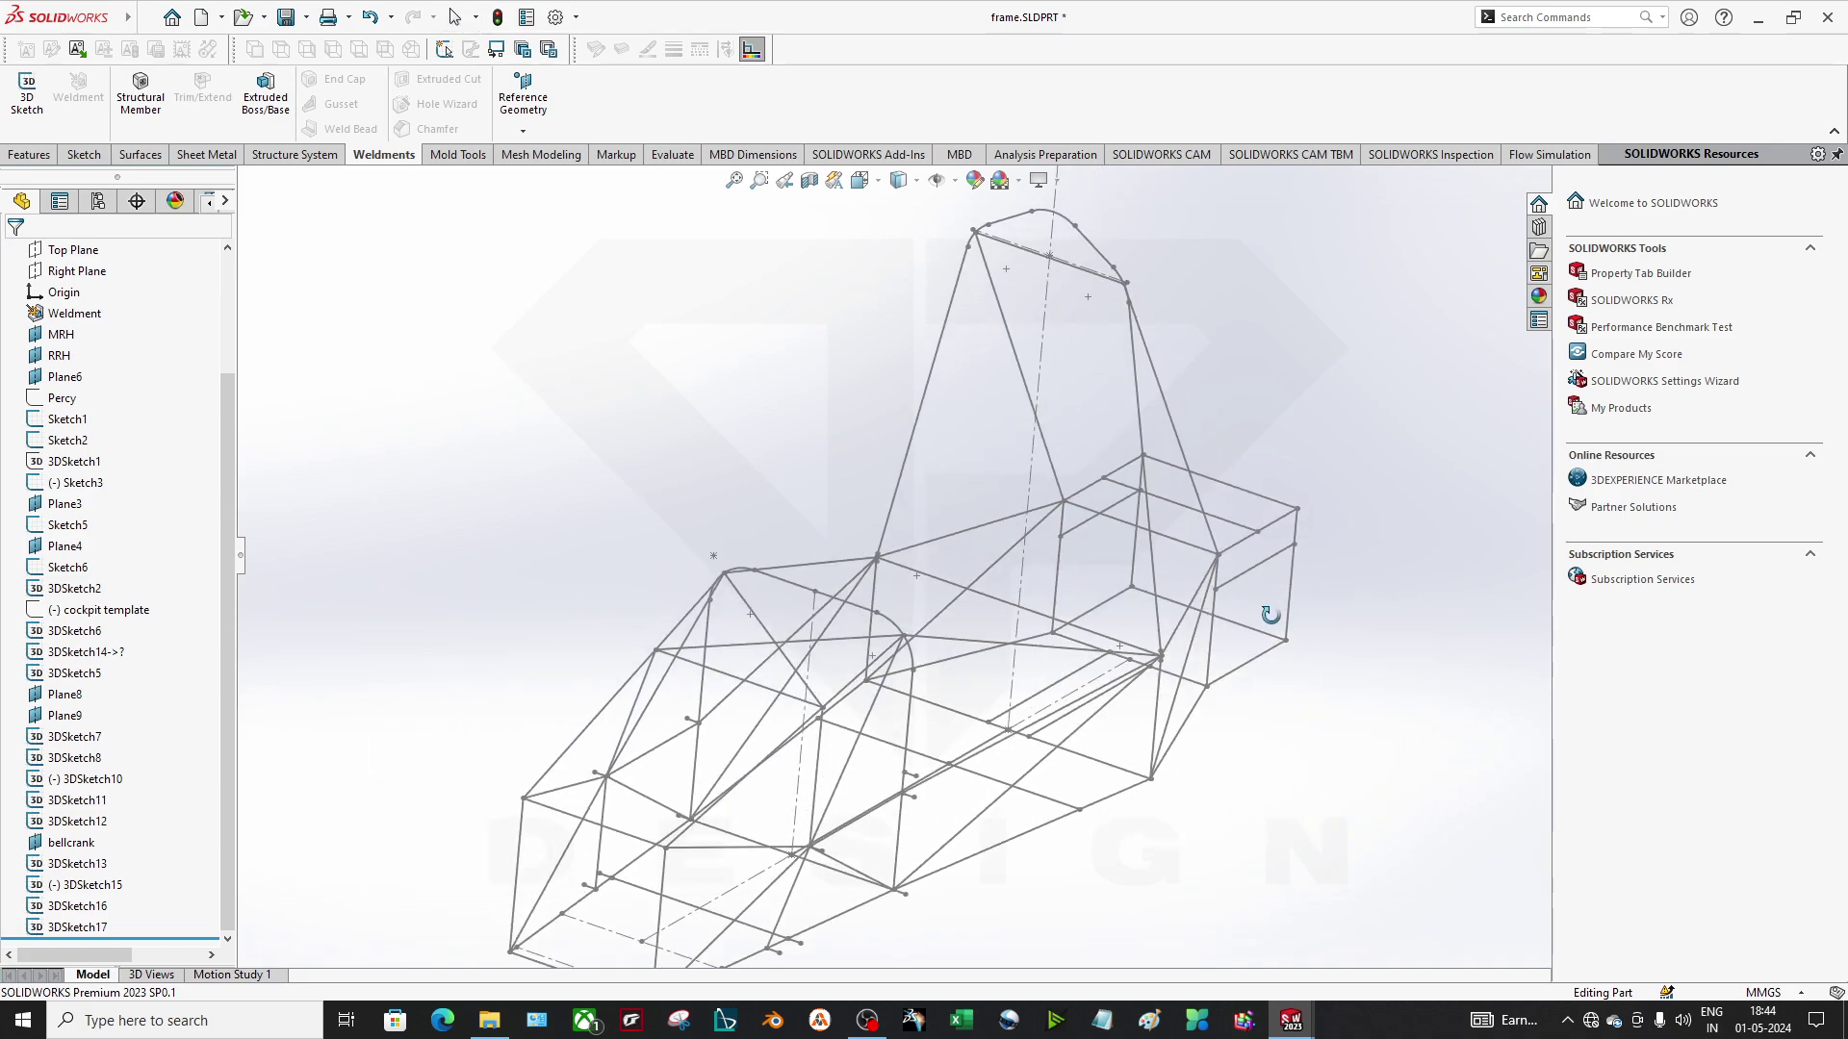
pyautogui.moveTo(1232, 765); pyautogui.dragTo(1122, 748, button='middle')
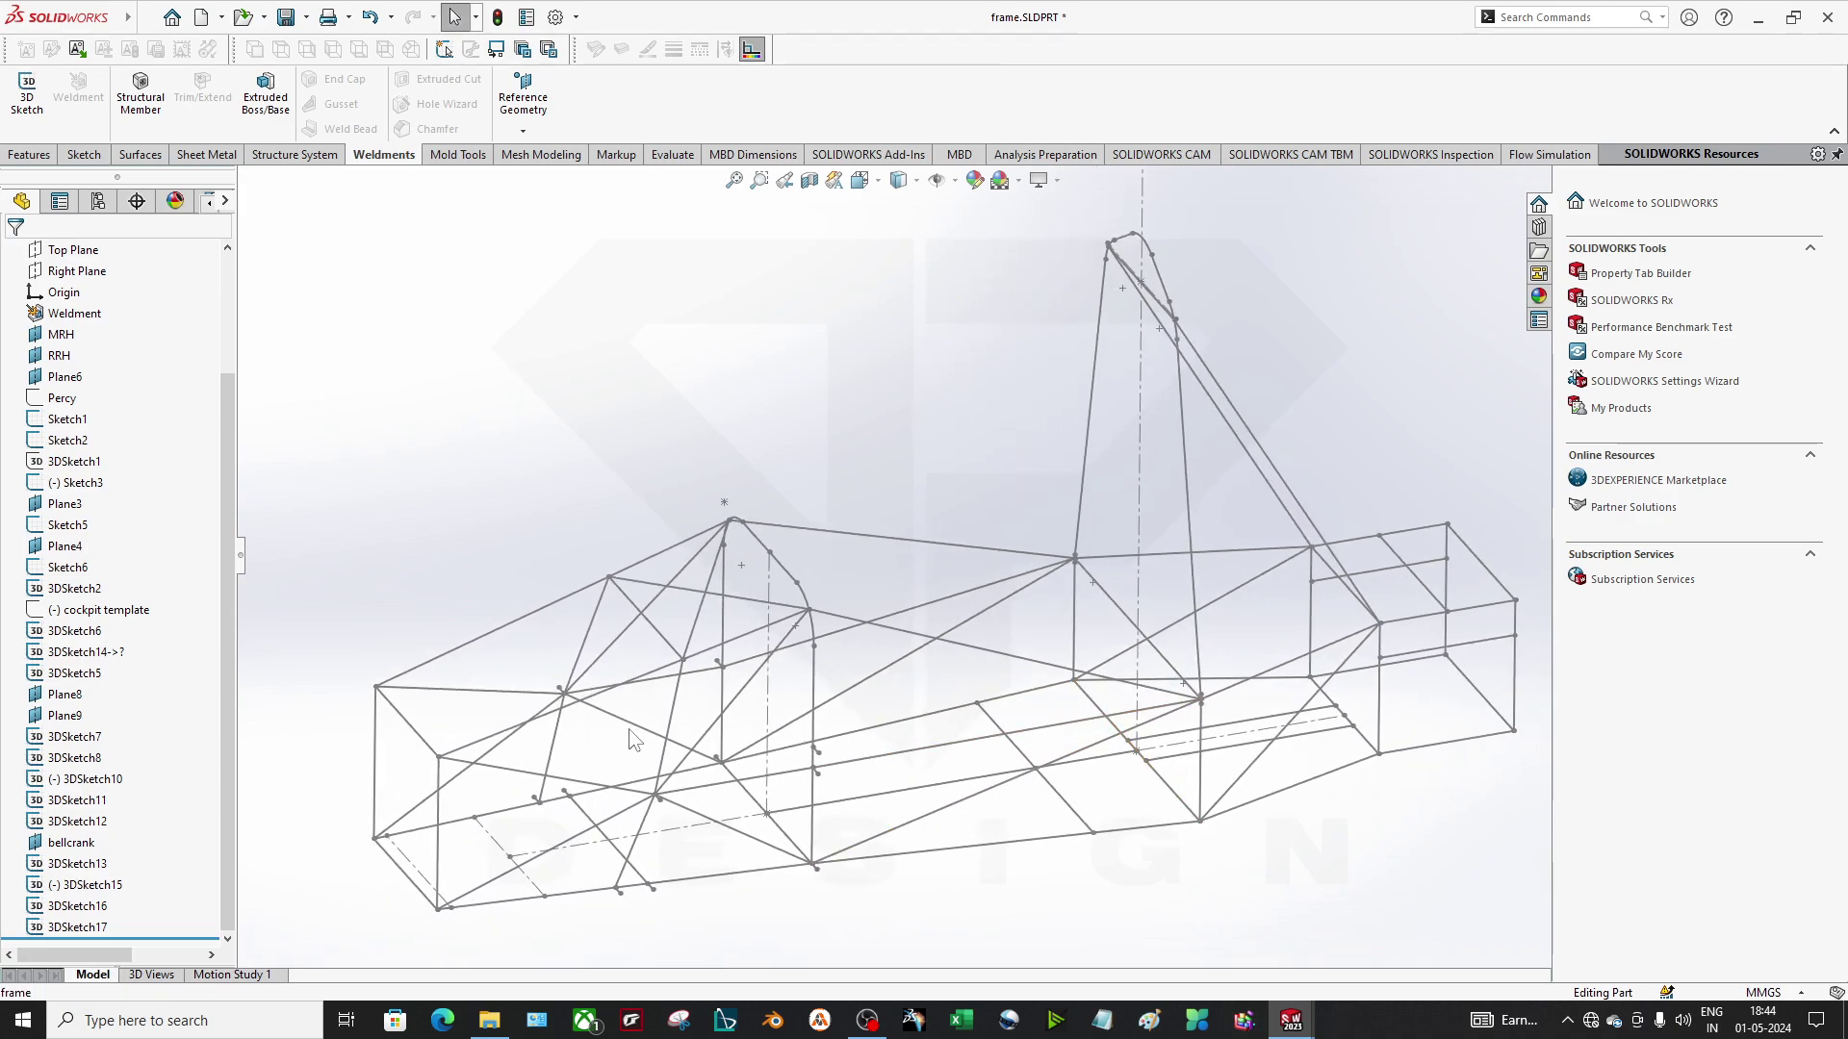
pyautogui.moveTo(890, 823); pyautogui.dragTo(887, 537, button='middle')
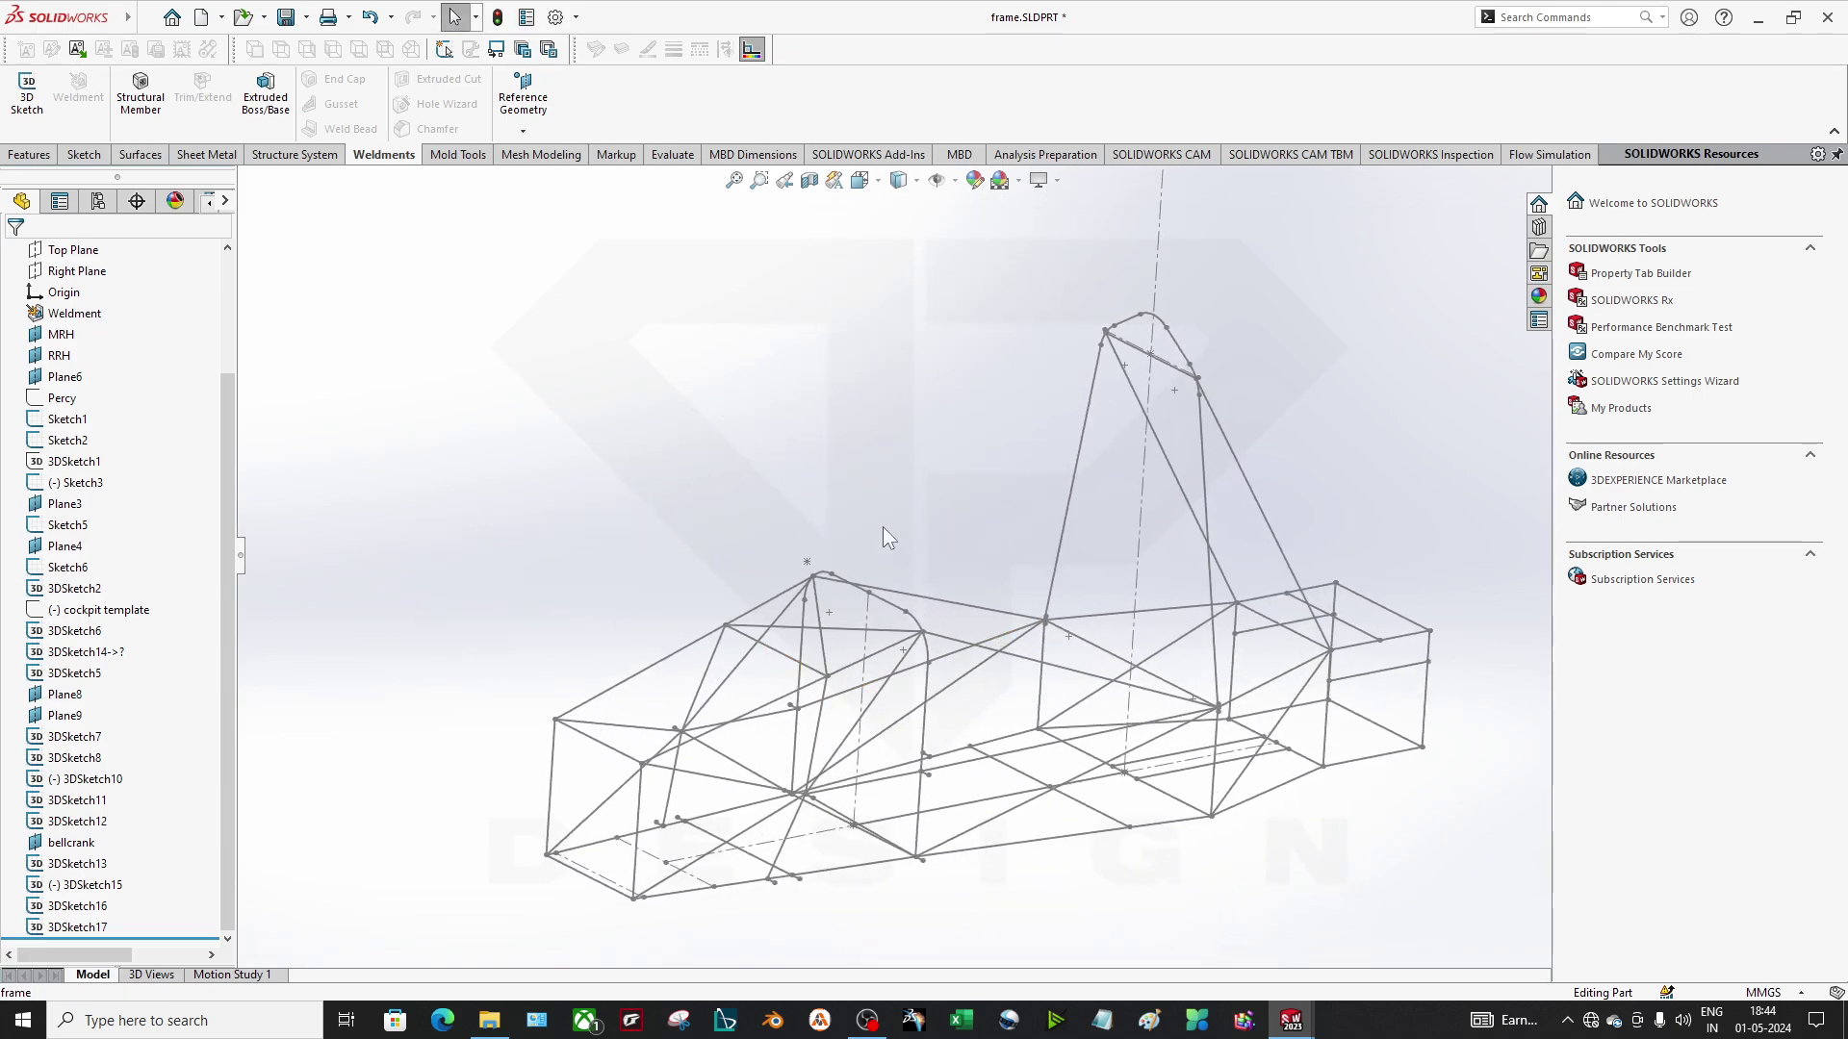
pyautogui.press('f')
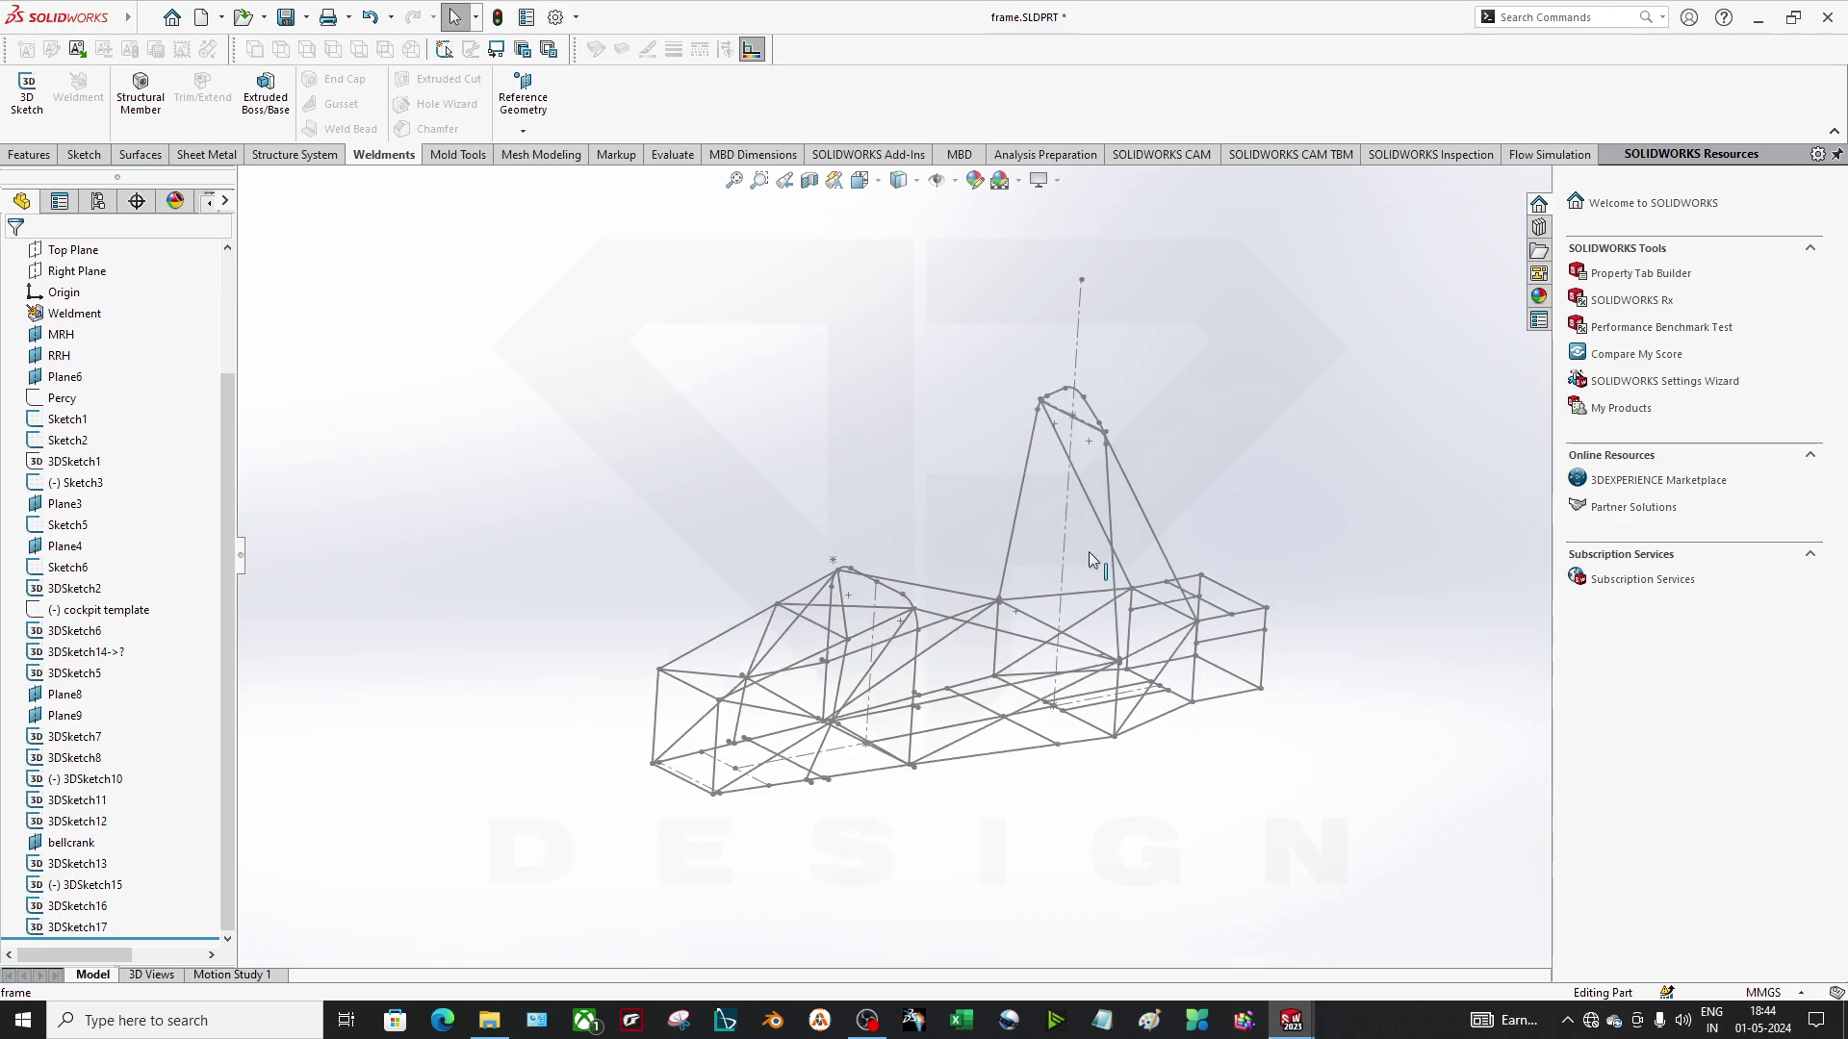
# Save frame.SLDPRT and create a new blank part, selecting its Front Plane.
pyautogui.click(286, 18)
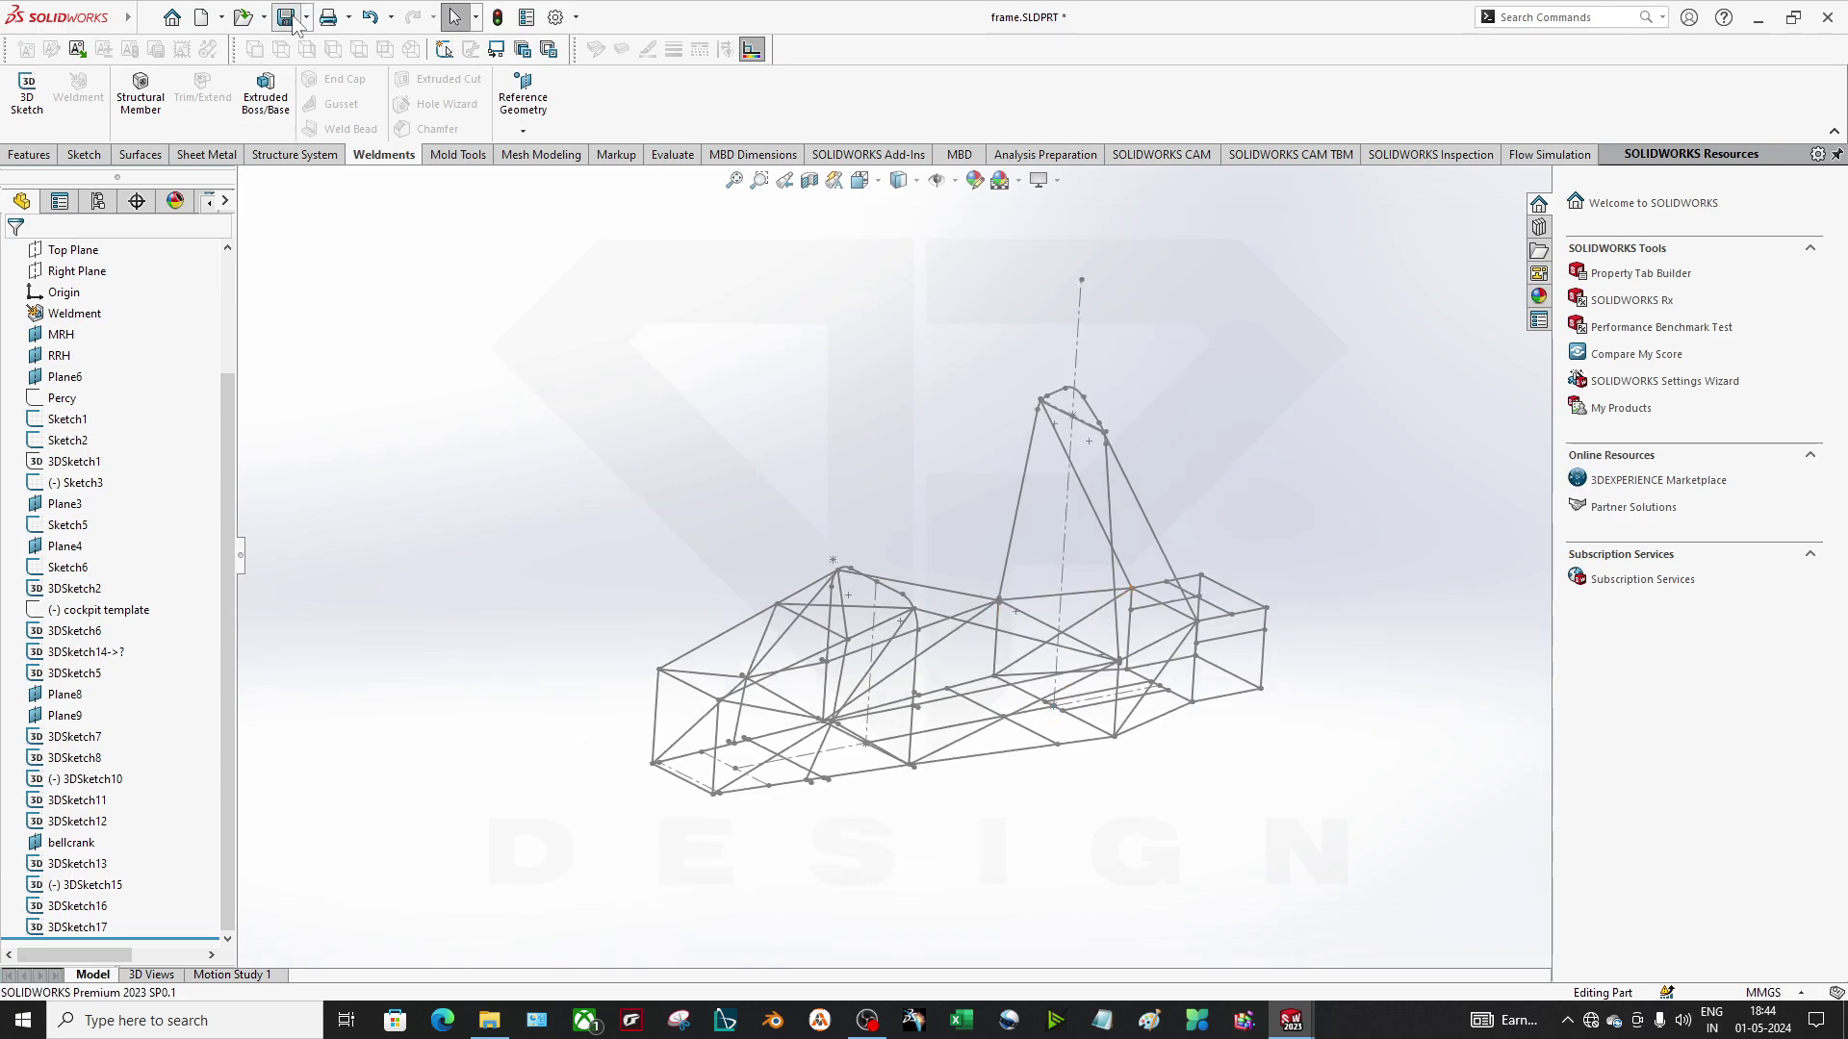
pyautogui.hotkey('ctrl', 'n')
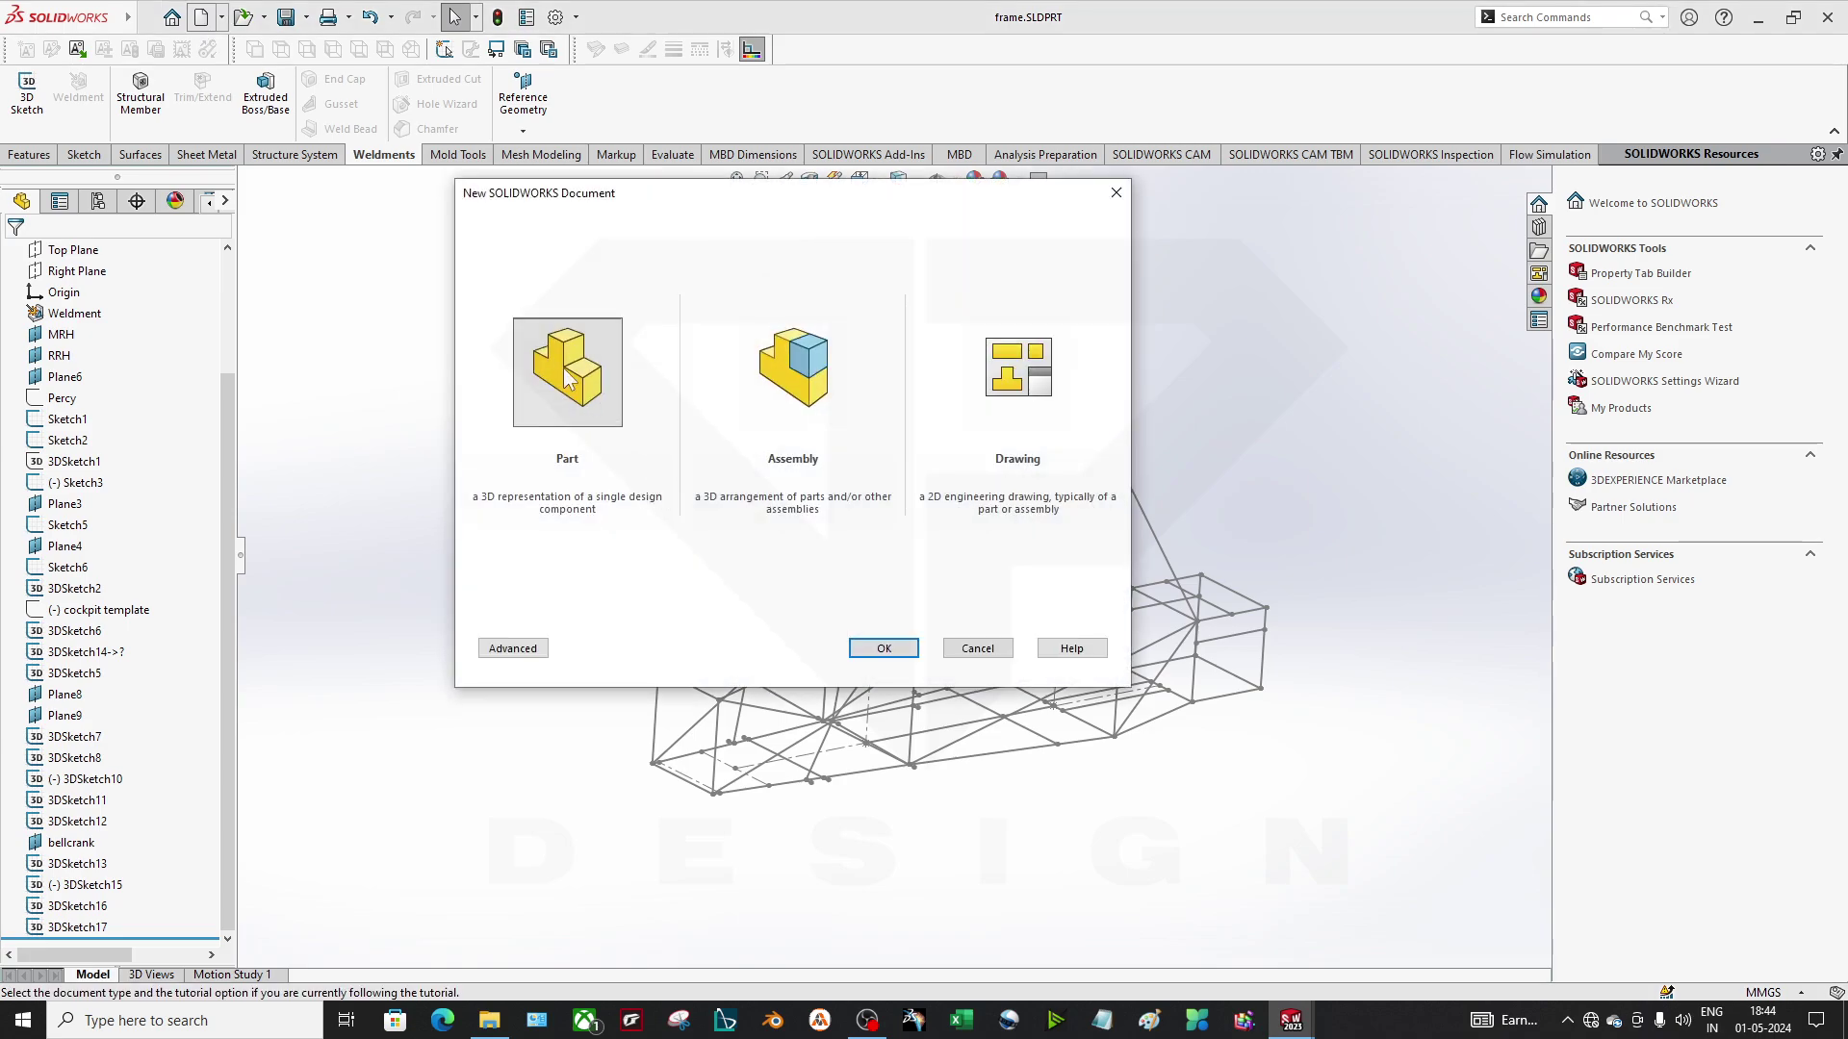
pyautogui.doubleClick(569, 453)
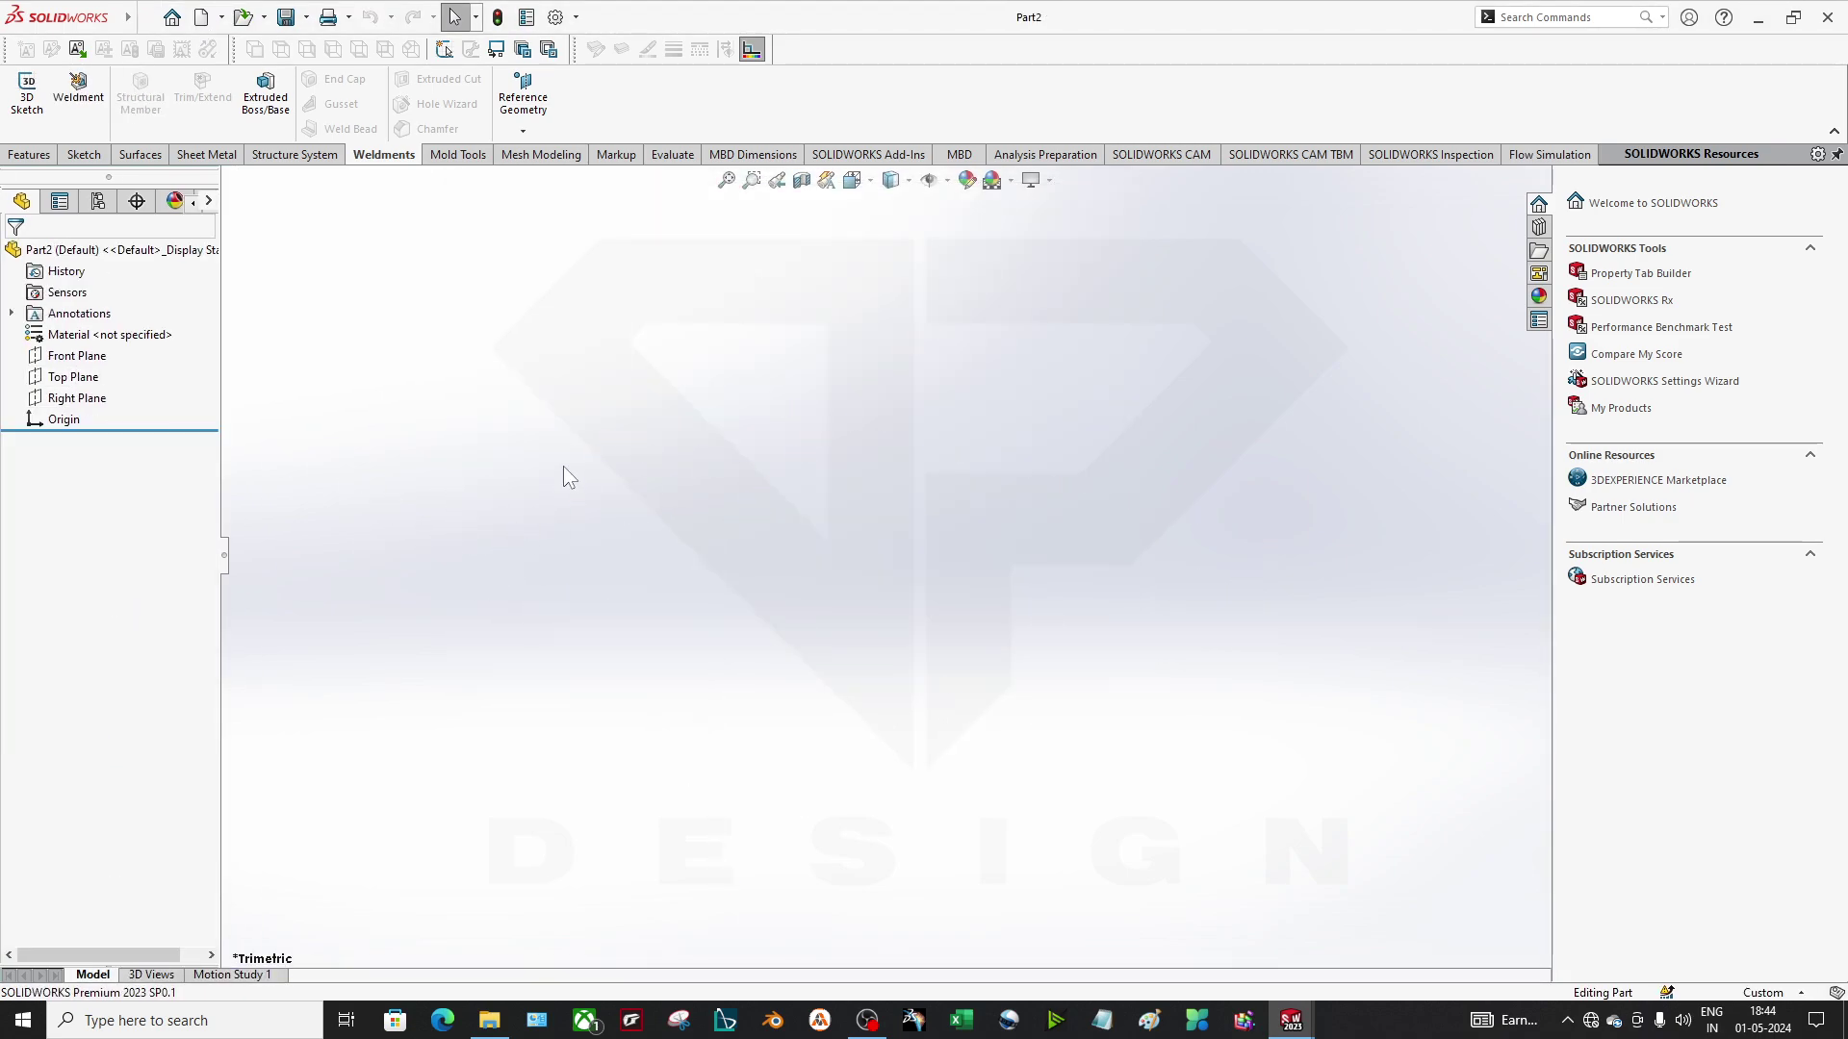
pyautogui.click(75, 356)
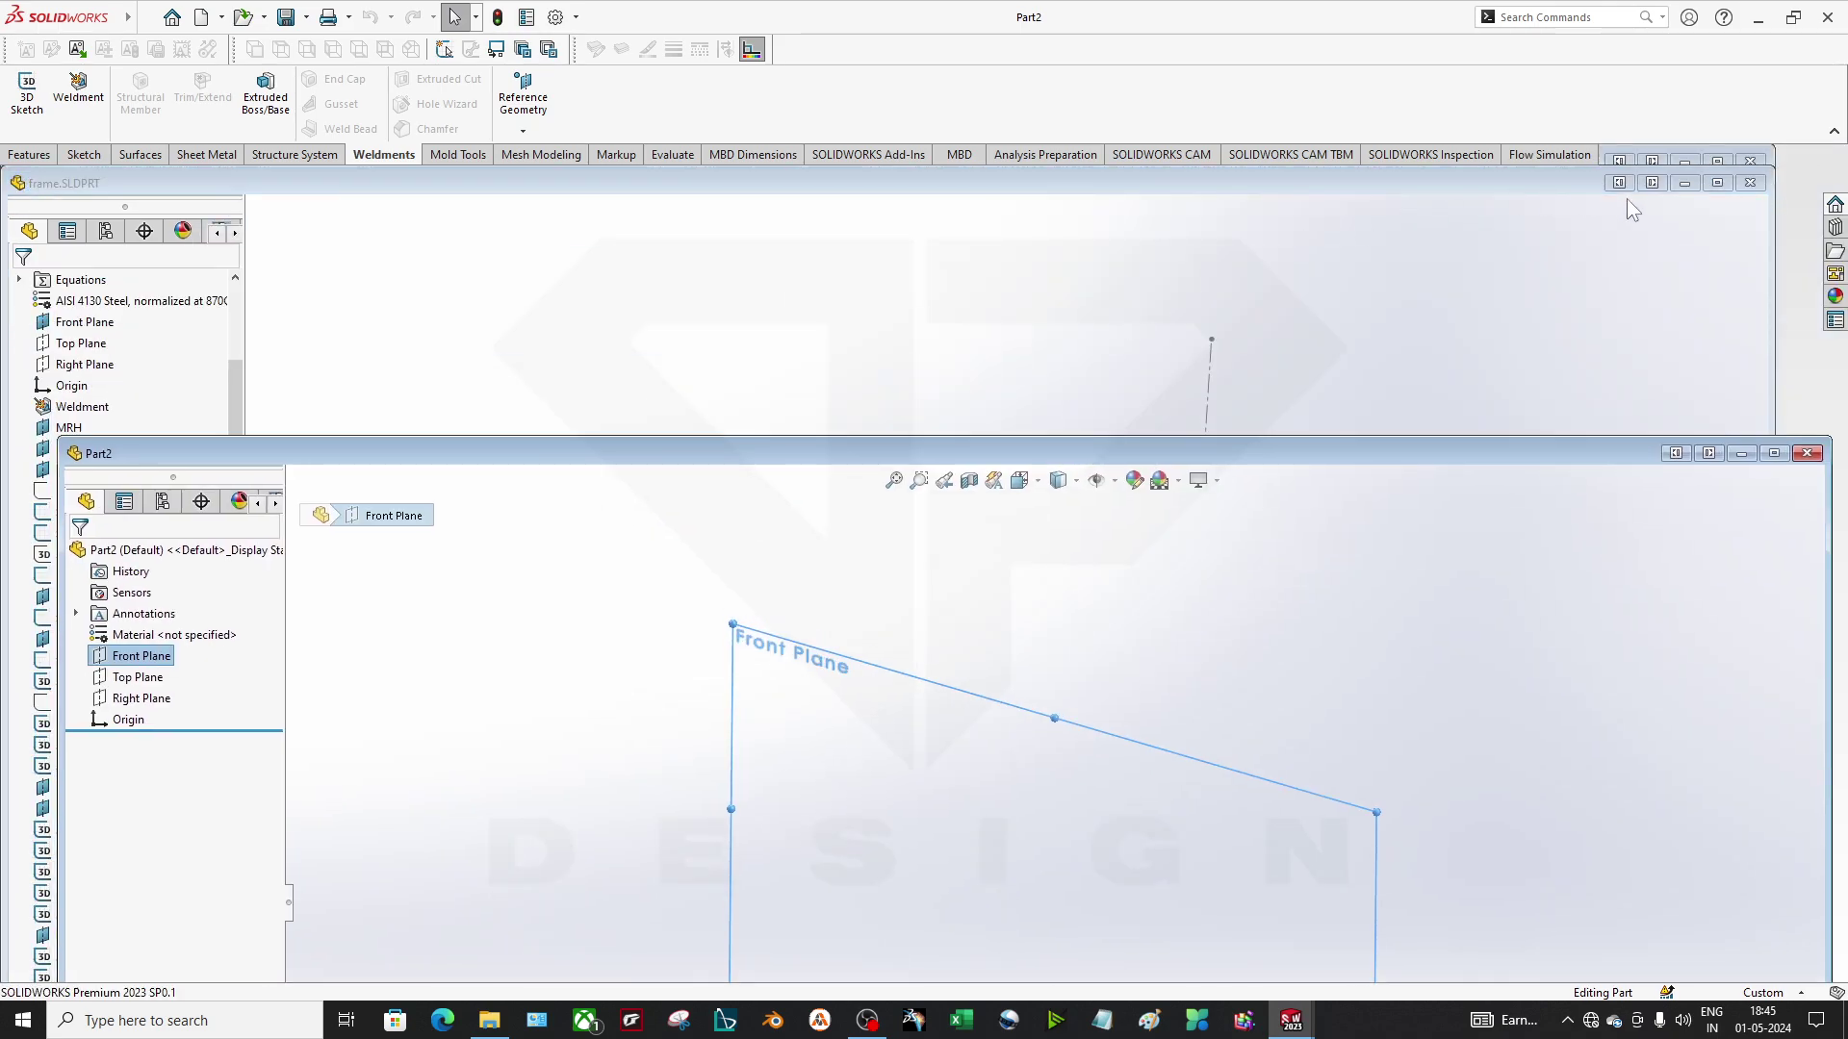
# Bring frame.SLDPRT back to the front maximized, then zoom and orbit the wireframe.
pyautogui.click(1507, 187)
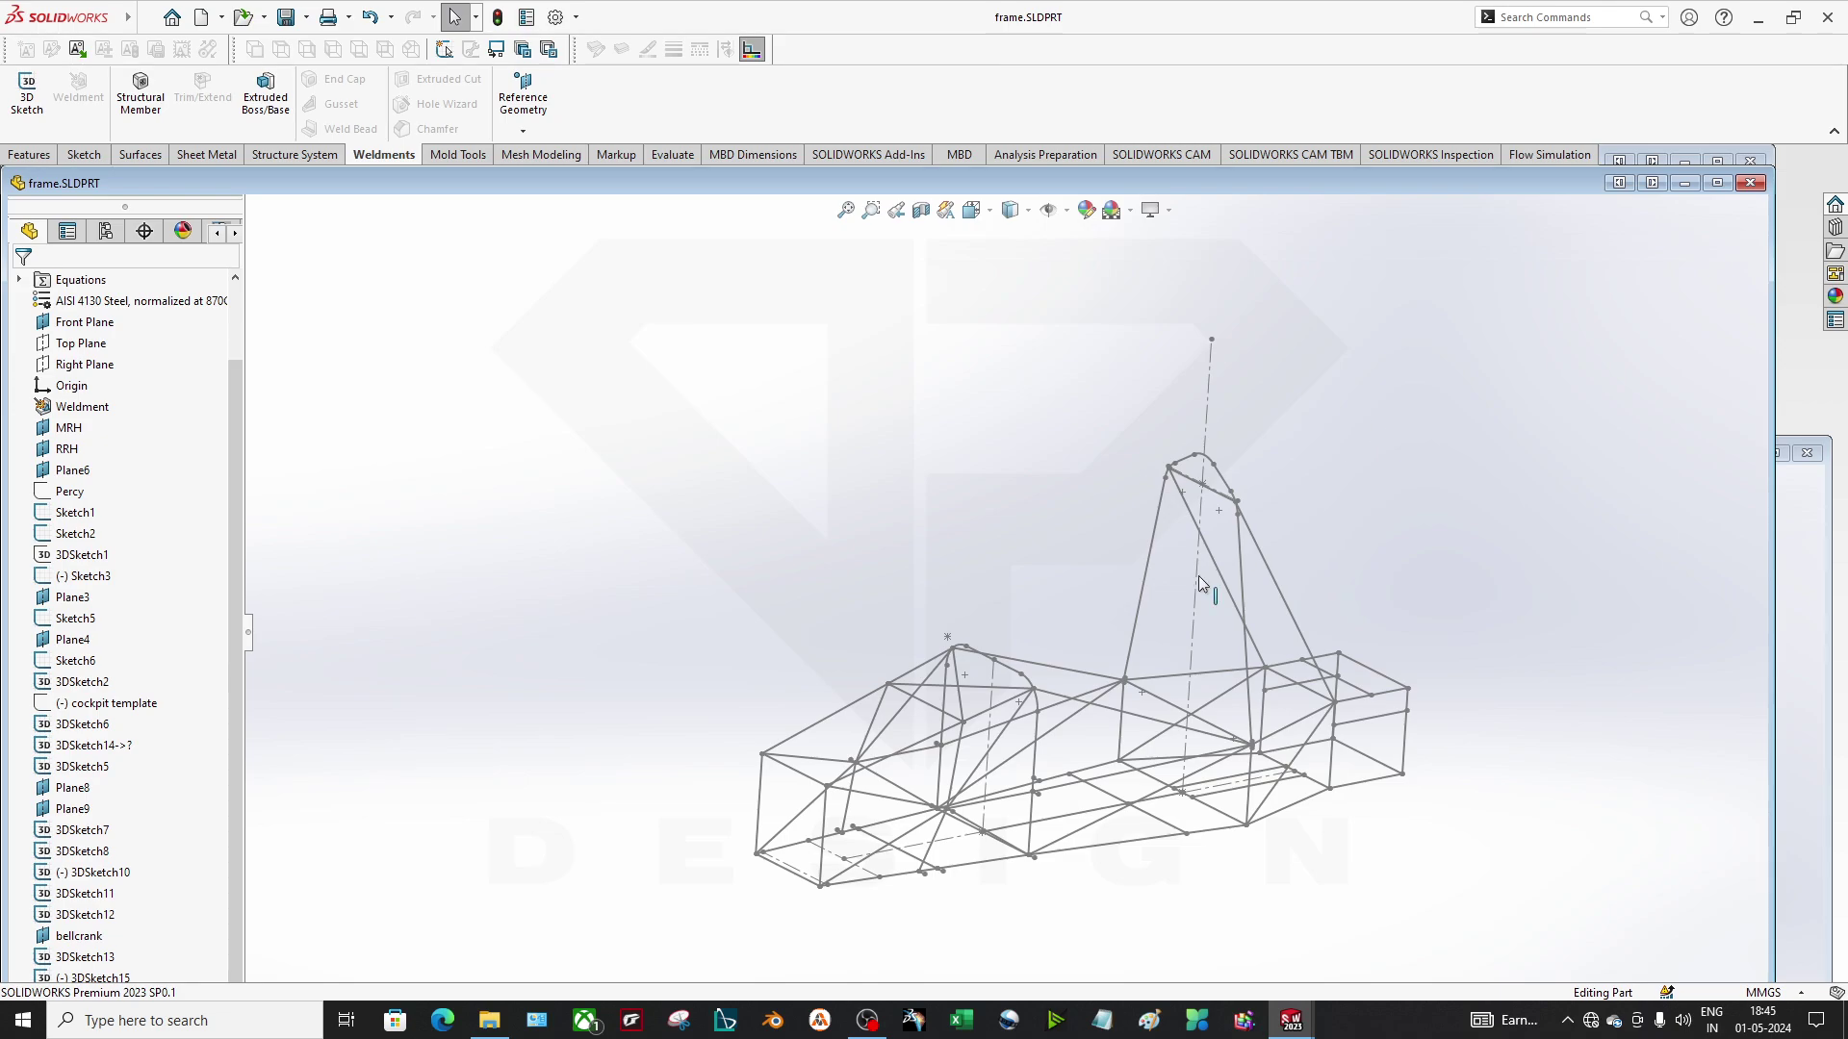
pyautogui.click(1717, 183)
pyautogui.scroll(-5, 1129, 671)
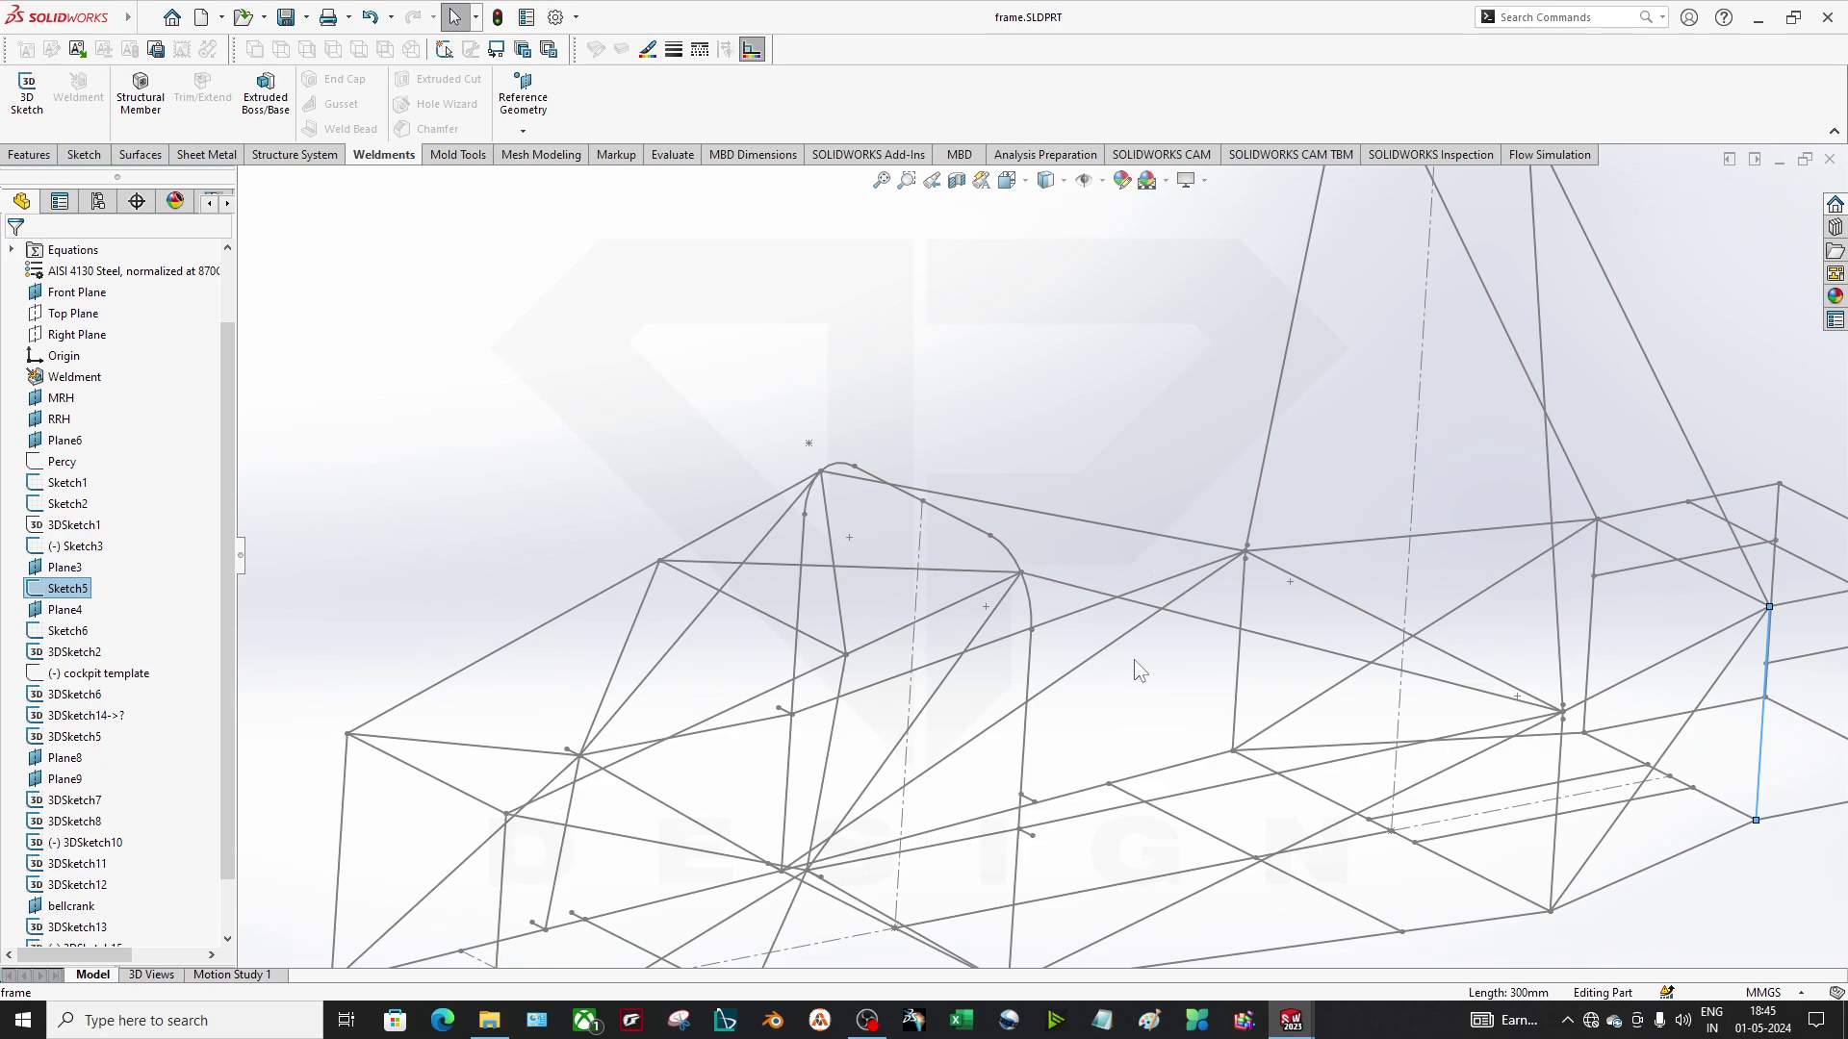
pyautogui.scroll(5, 1146, 655)
pyautogui.moveTo(1164, 646); pyautogui.dragTo(1093, 687, button='middle')
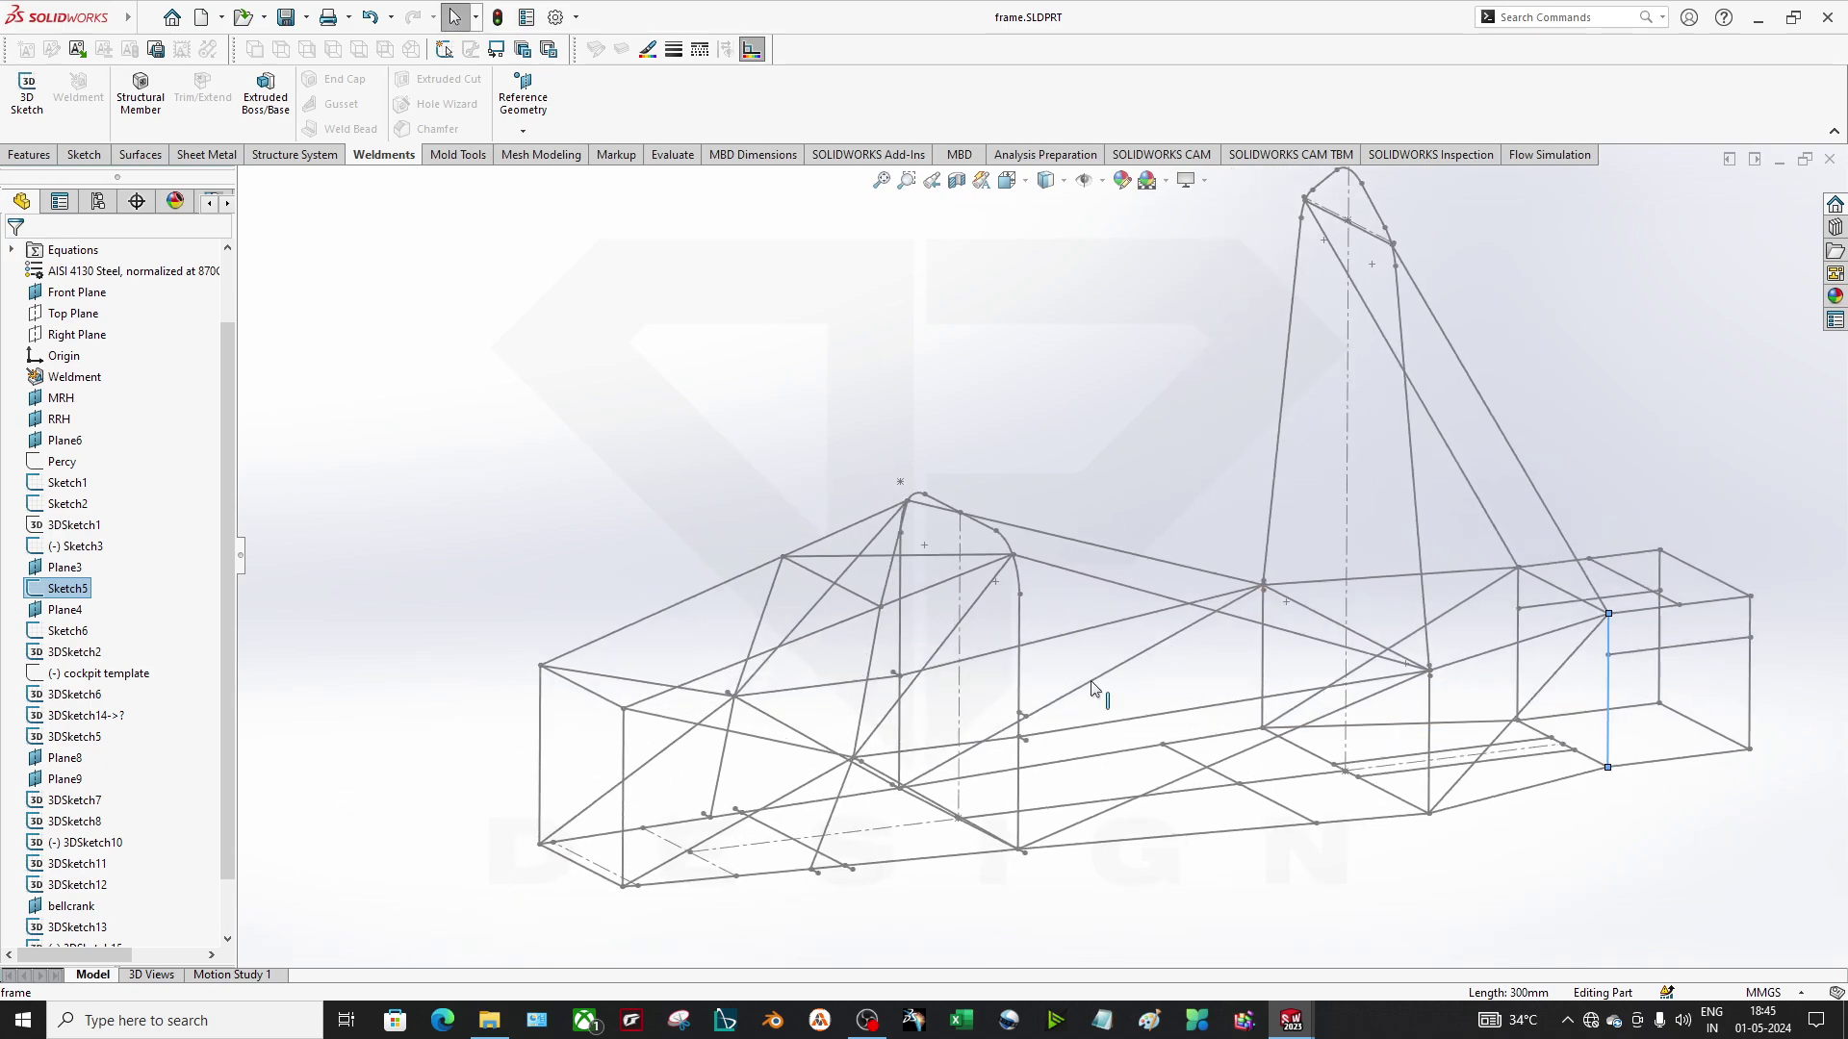
# Clear the selected sketch line and pan the view across the rear structure.
pyautogui.click(334, 327)
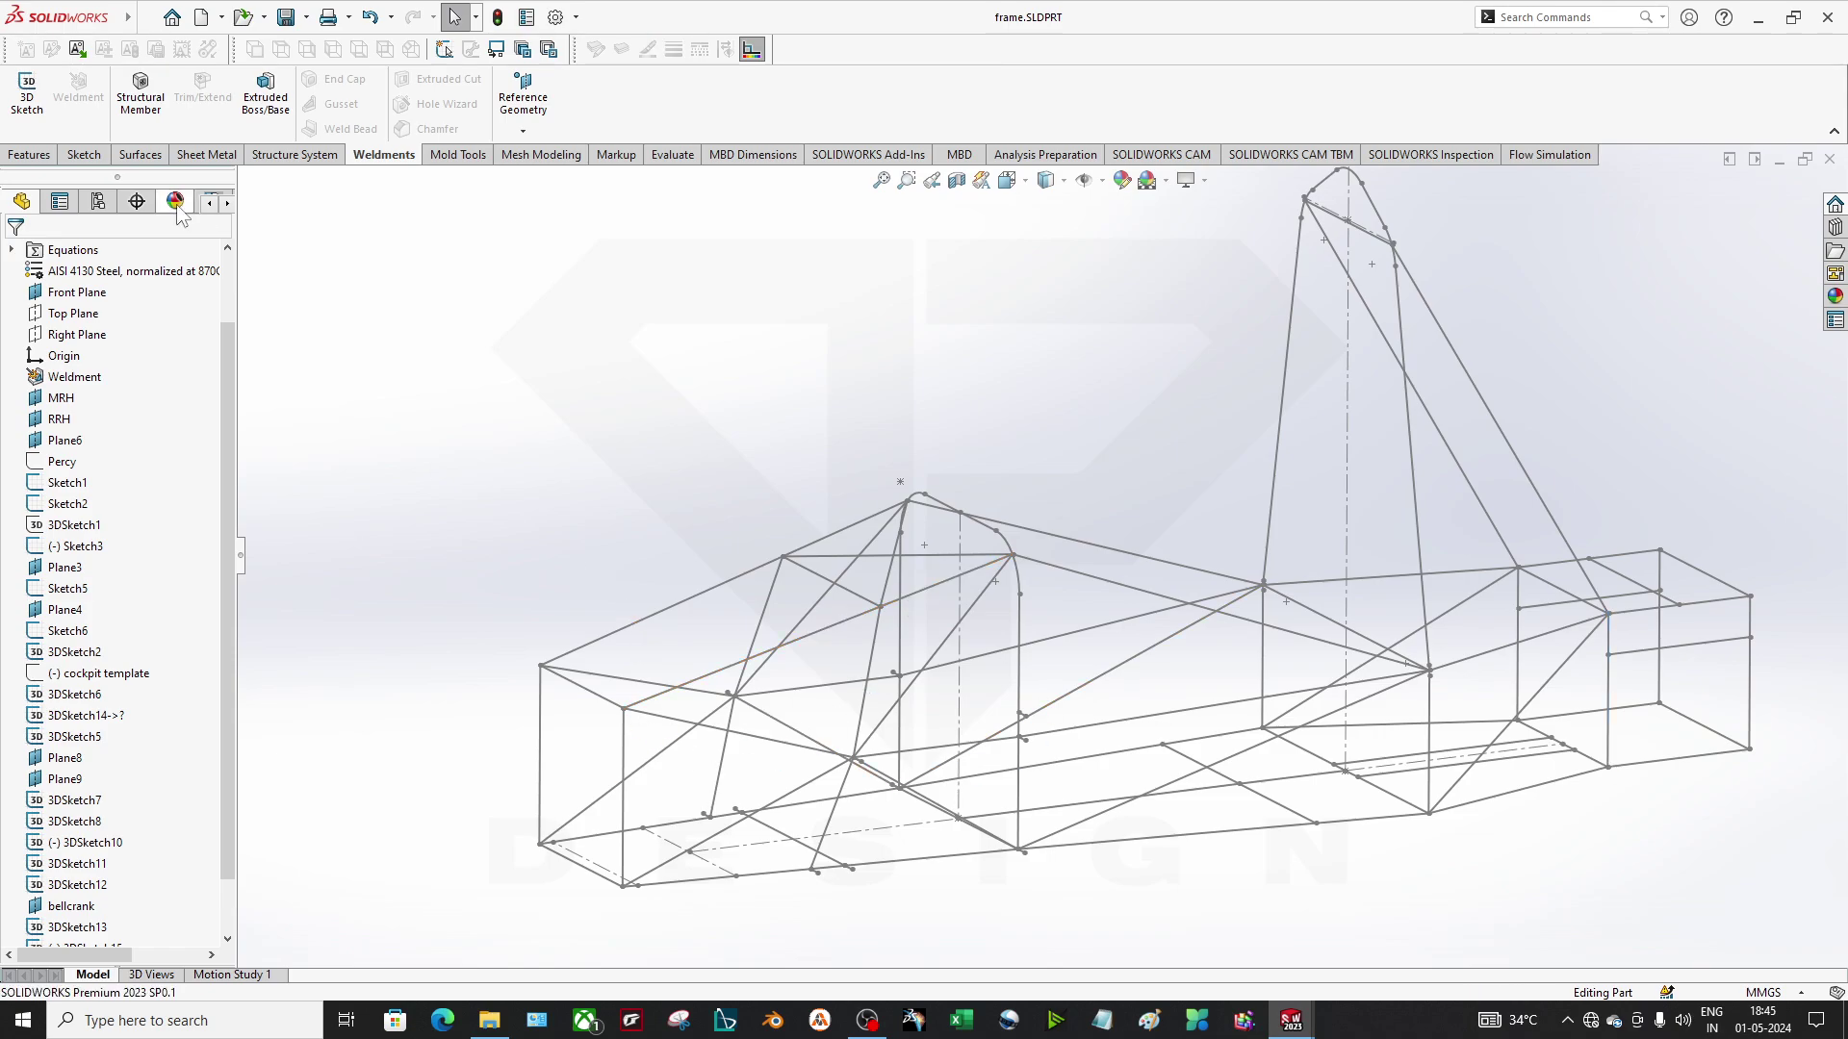
pyautogui.click(29, 156)
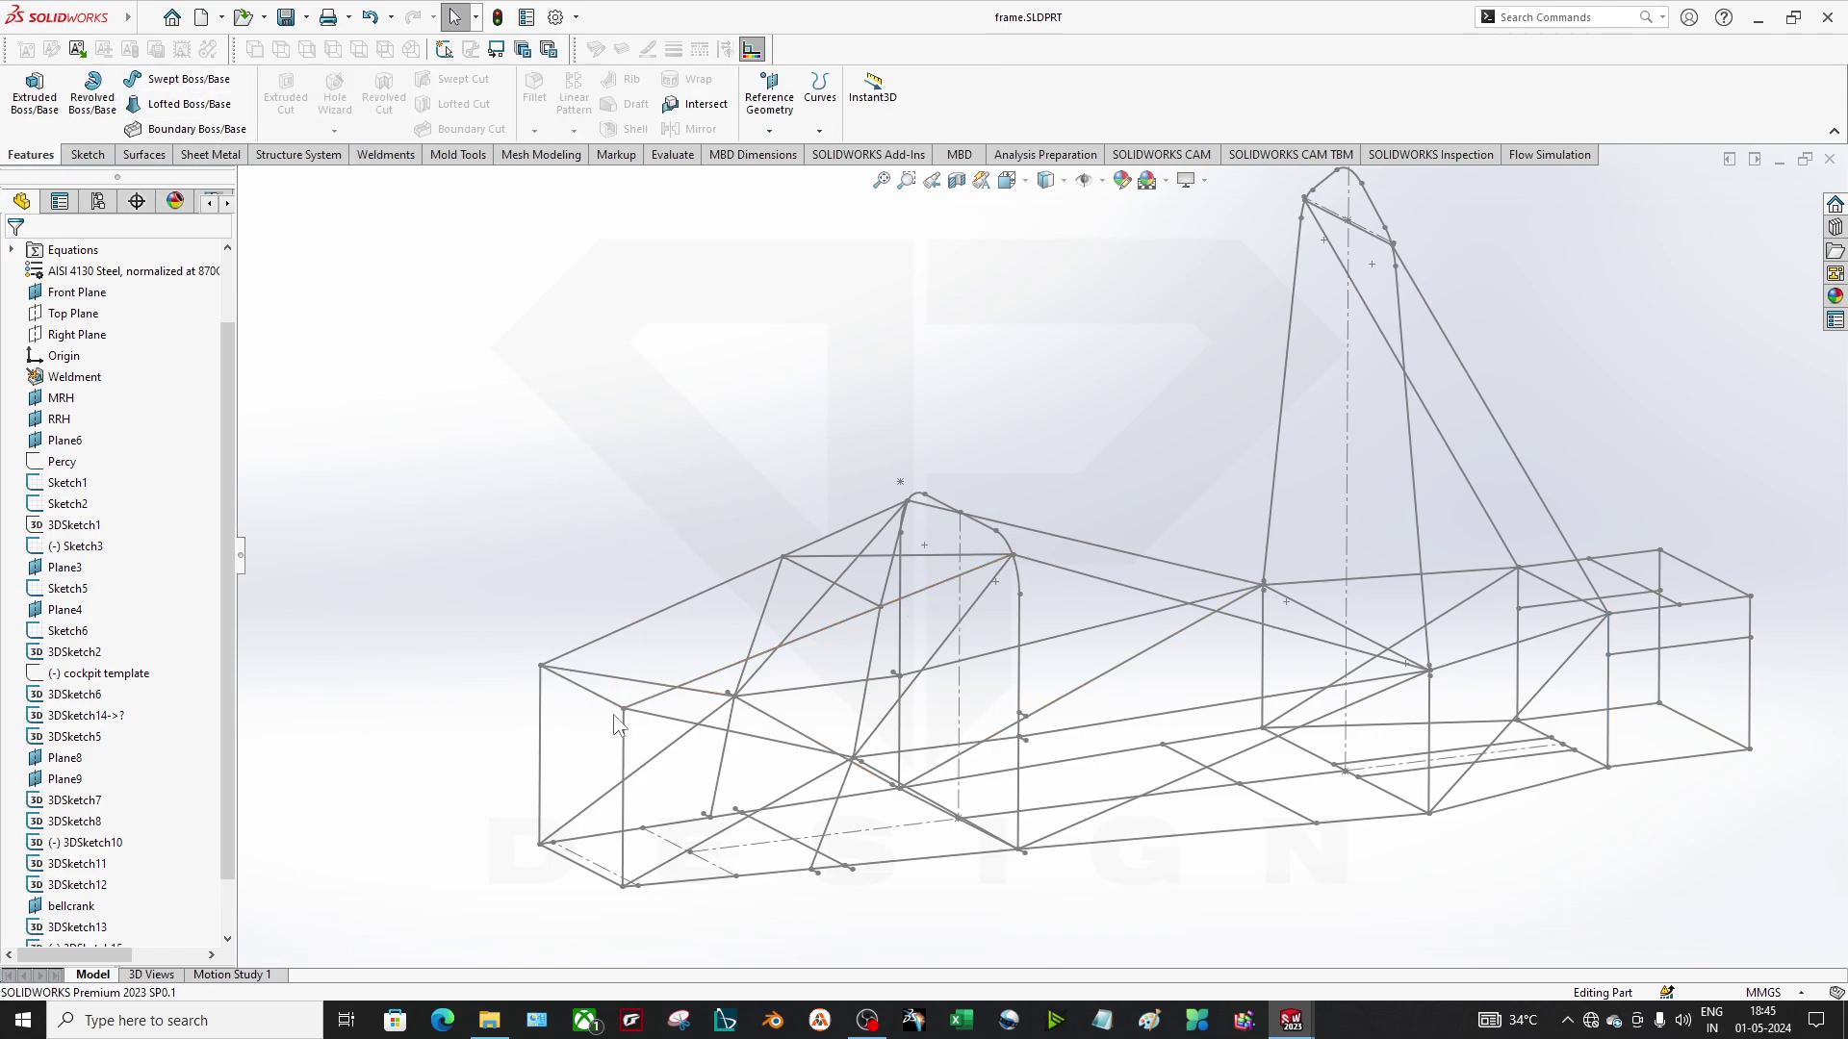
pyautogui.scroll(-3, 655, 707)
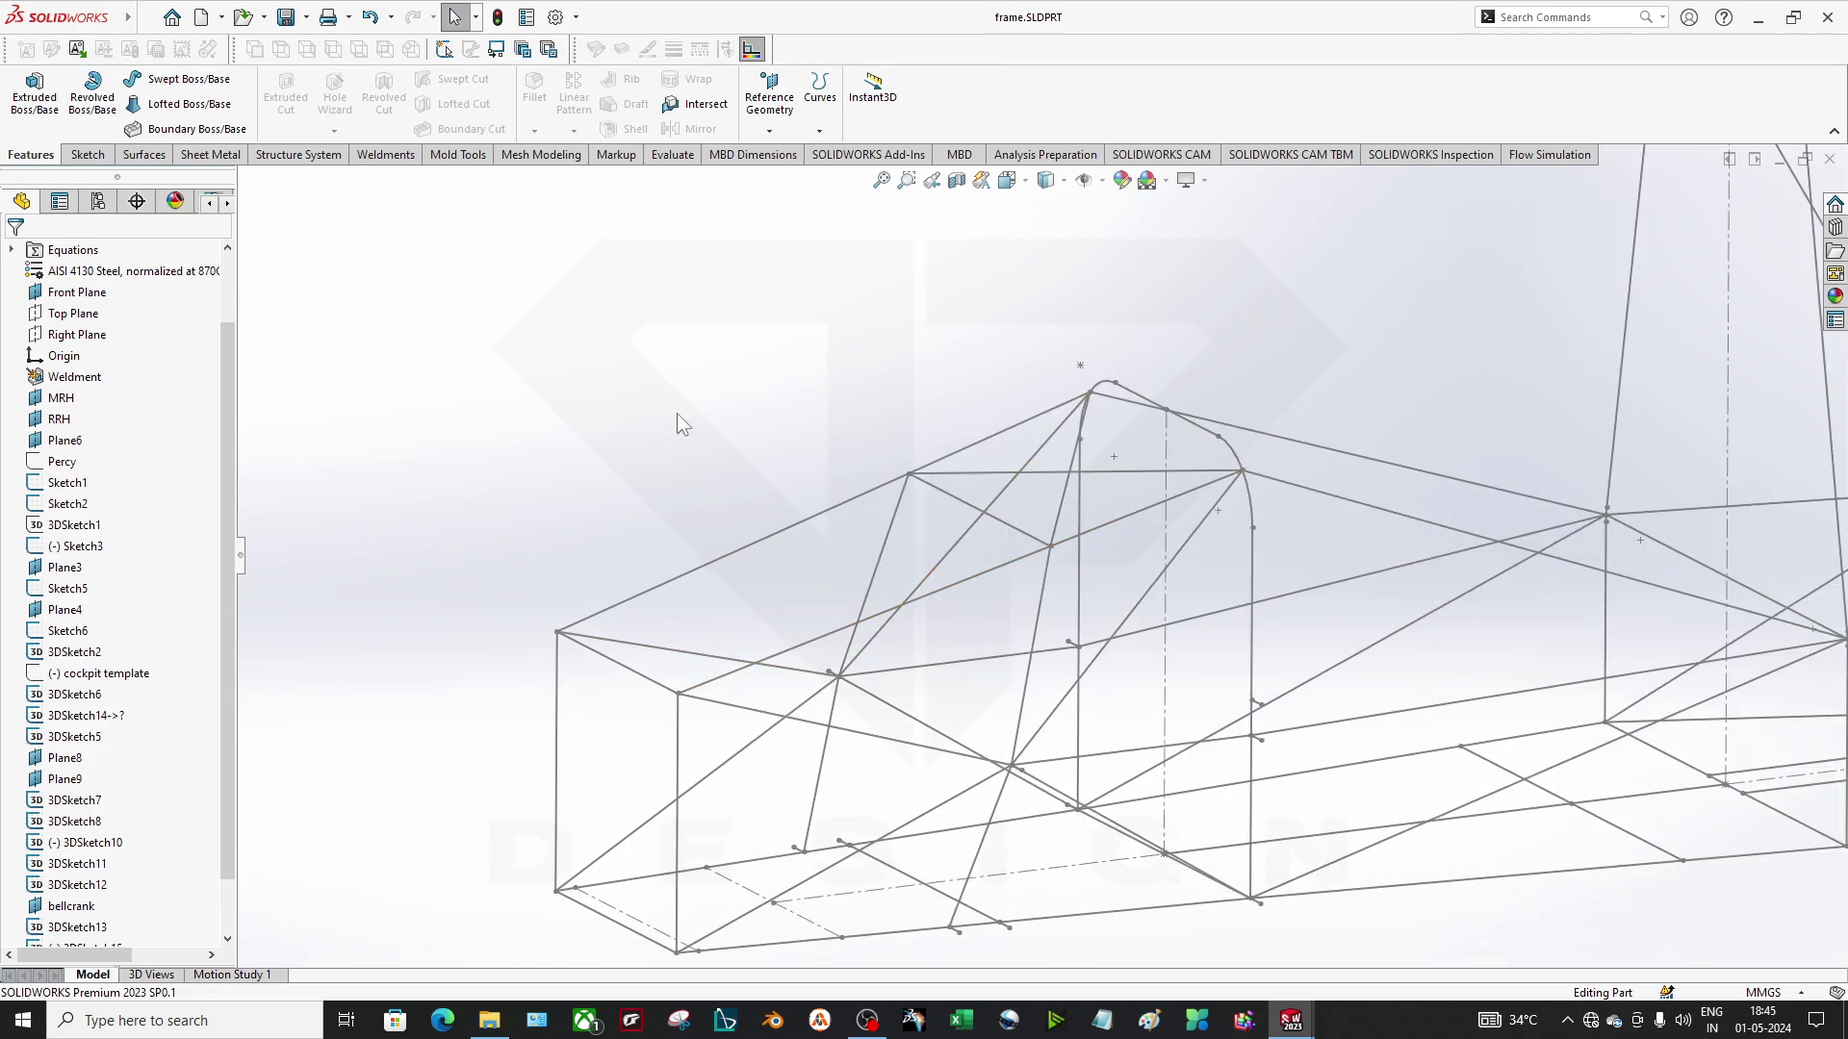
pyautogui.keyDown('ctrl'); pyautogui.moveTo(1124, 506); pyautogui.dragTo(830, 466, button='middle'); pyautogui.keyUp('ctrl')
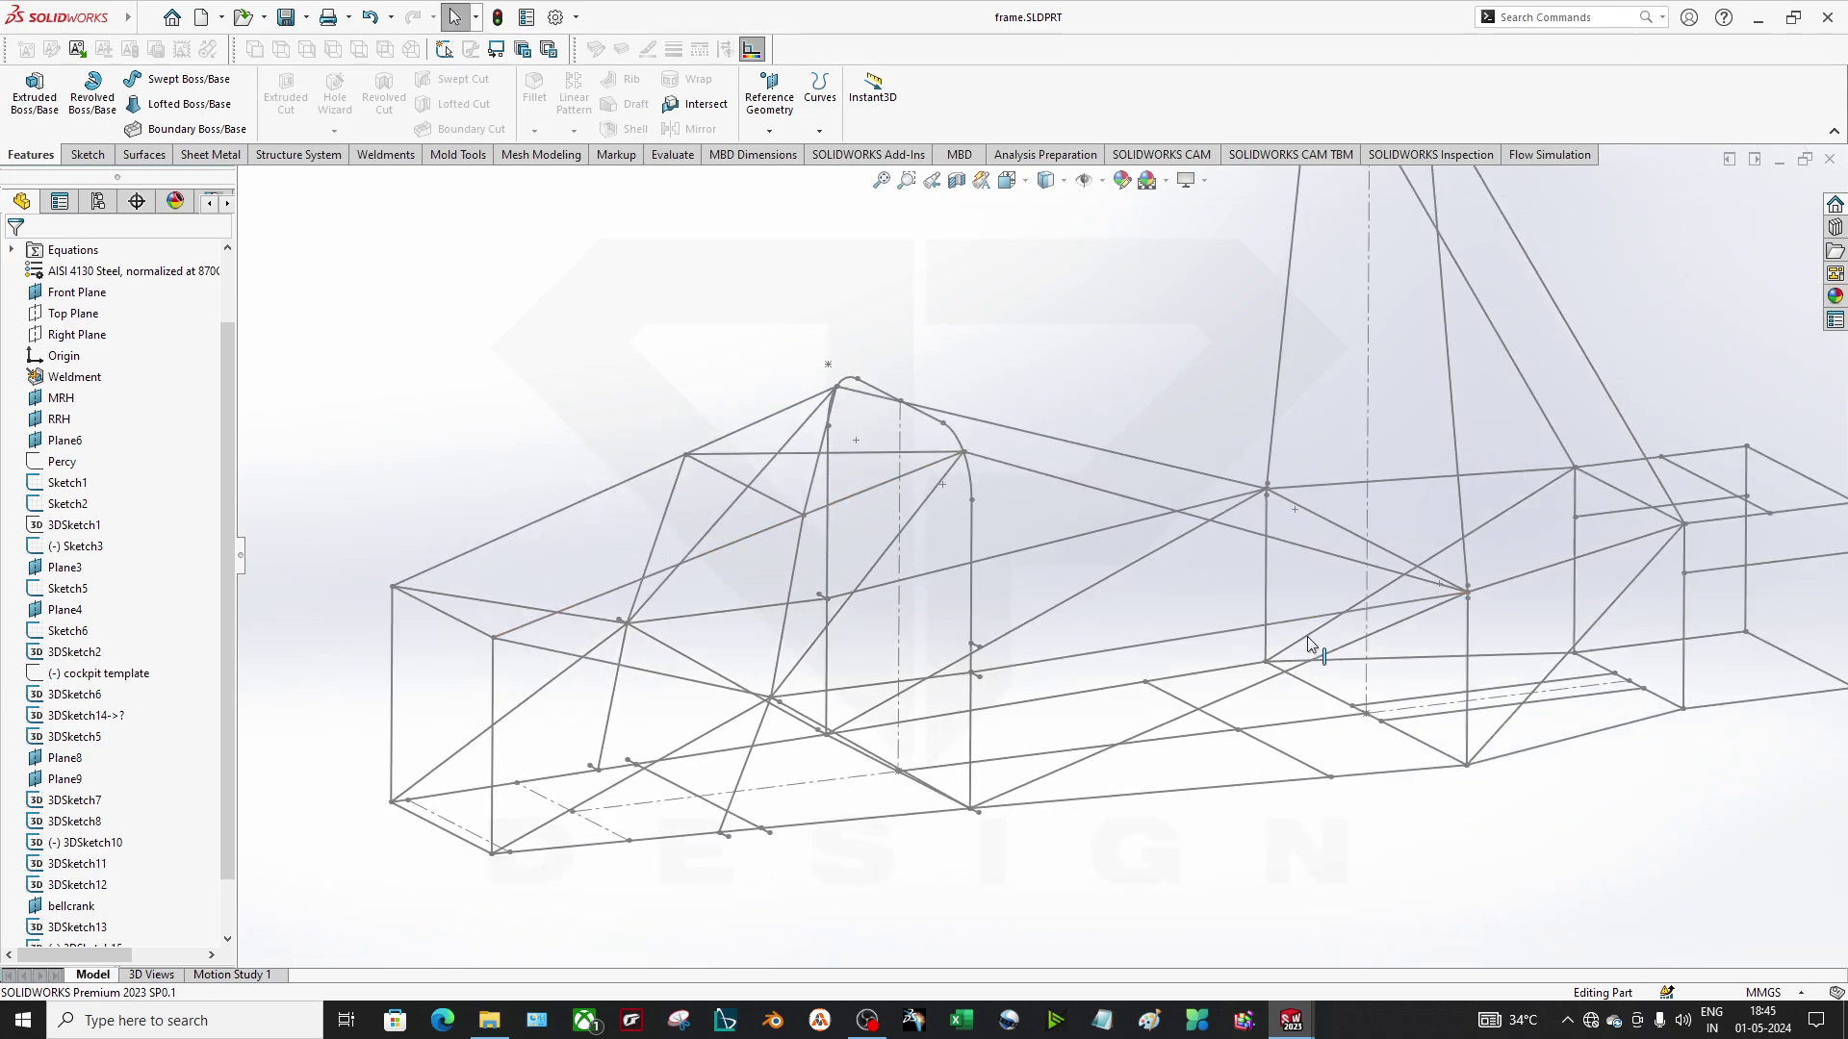
pyautogui.keyDown('ctrl'); pyautogui.moveTo(1273, 567); pyautogui.dragTo(1247, 677, button='middle'); pyautogui.keyUp('ctrl')
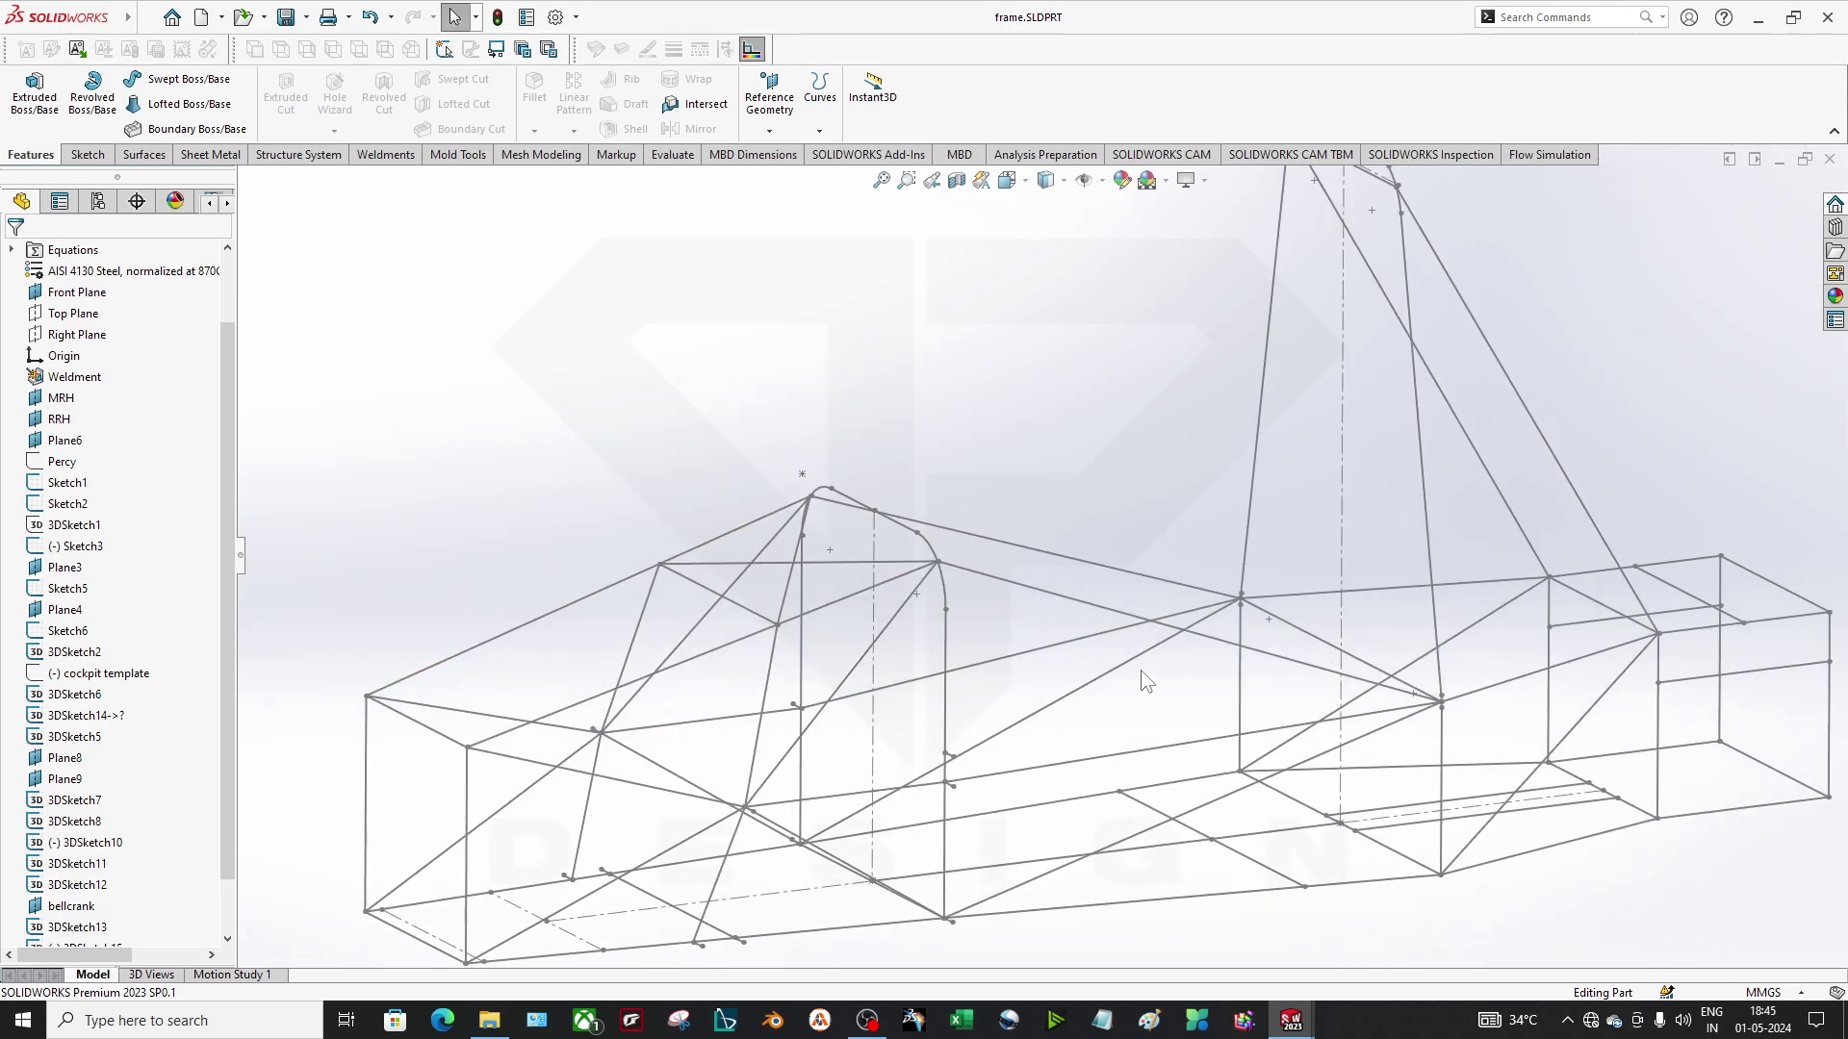
# Start a Structural Member using ansi, pipe standard s40, PIPE 0.5 SCH 40 along the first line.
pyautogui.click(385, 156)
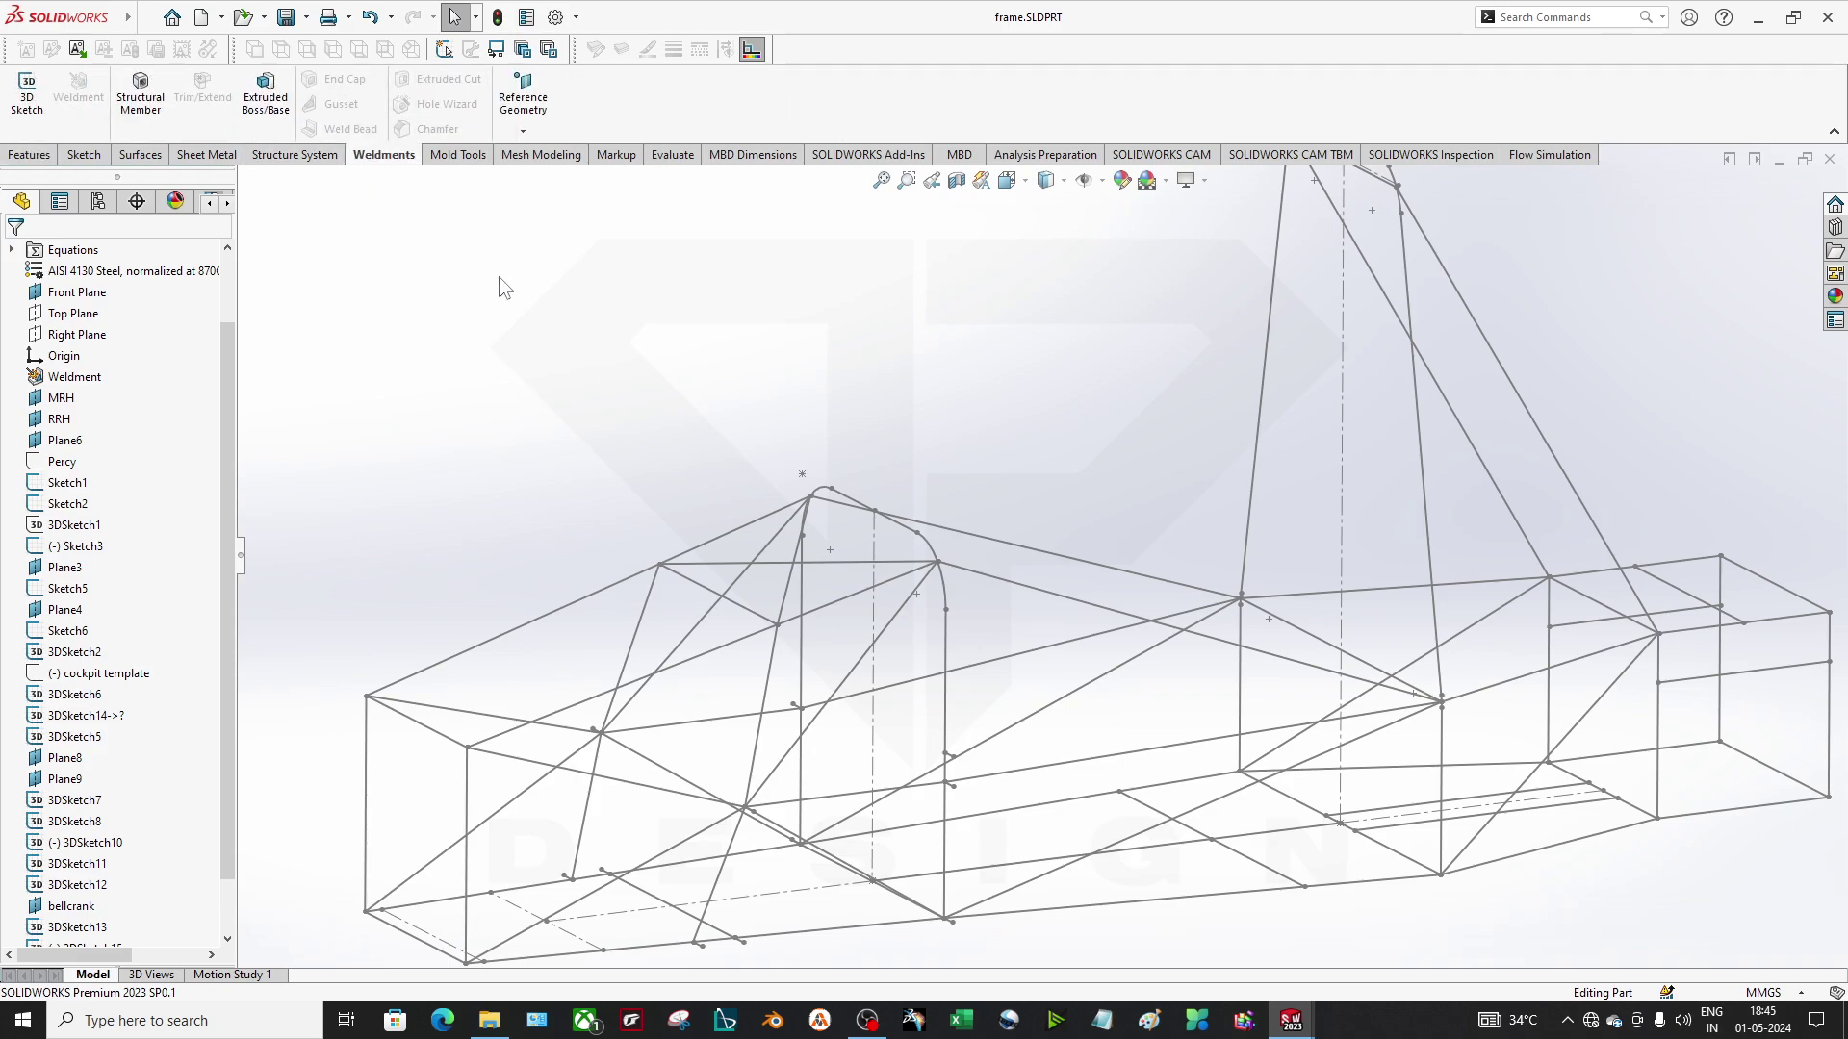
pyautogui.click(130, 132)
pyautogui.click(1064, 550)
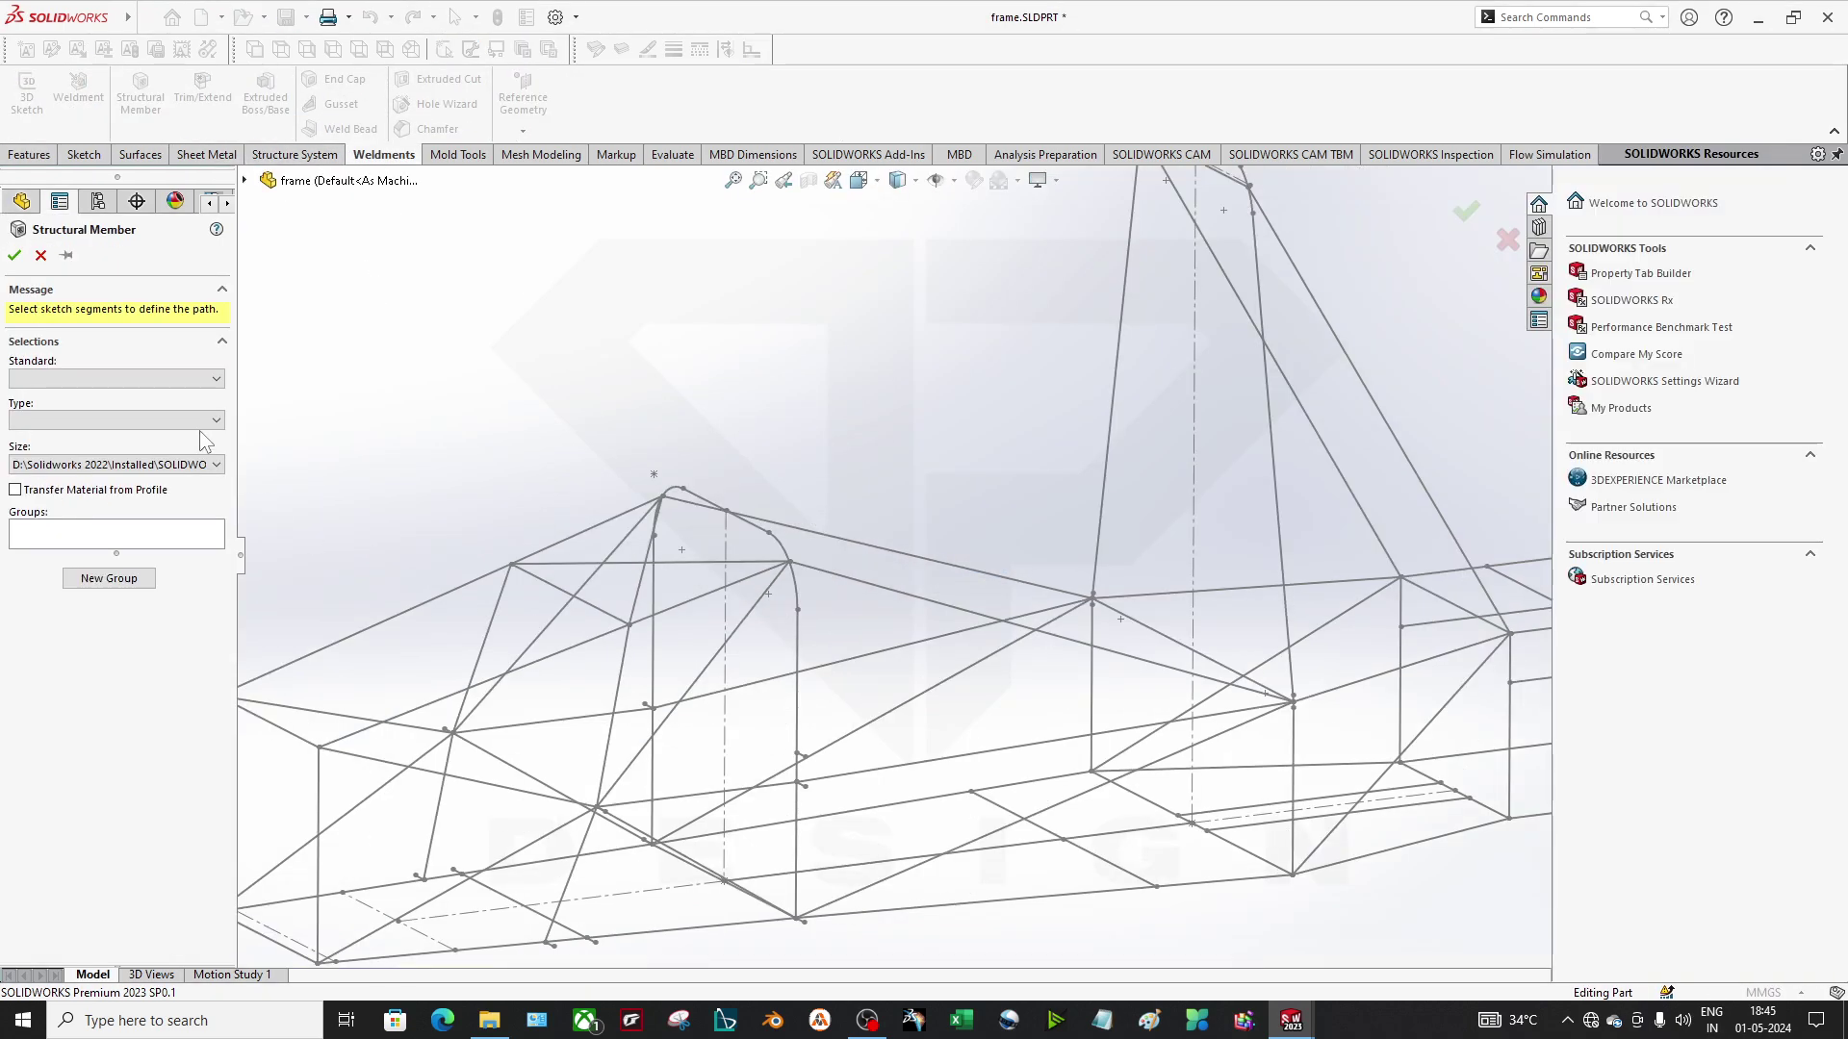
pyautogui.click(172, 378)
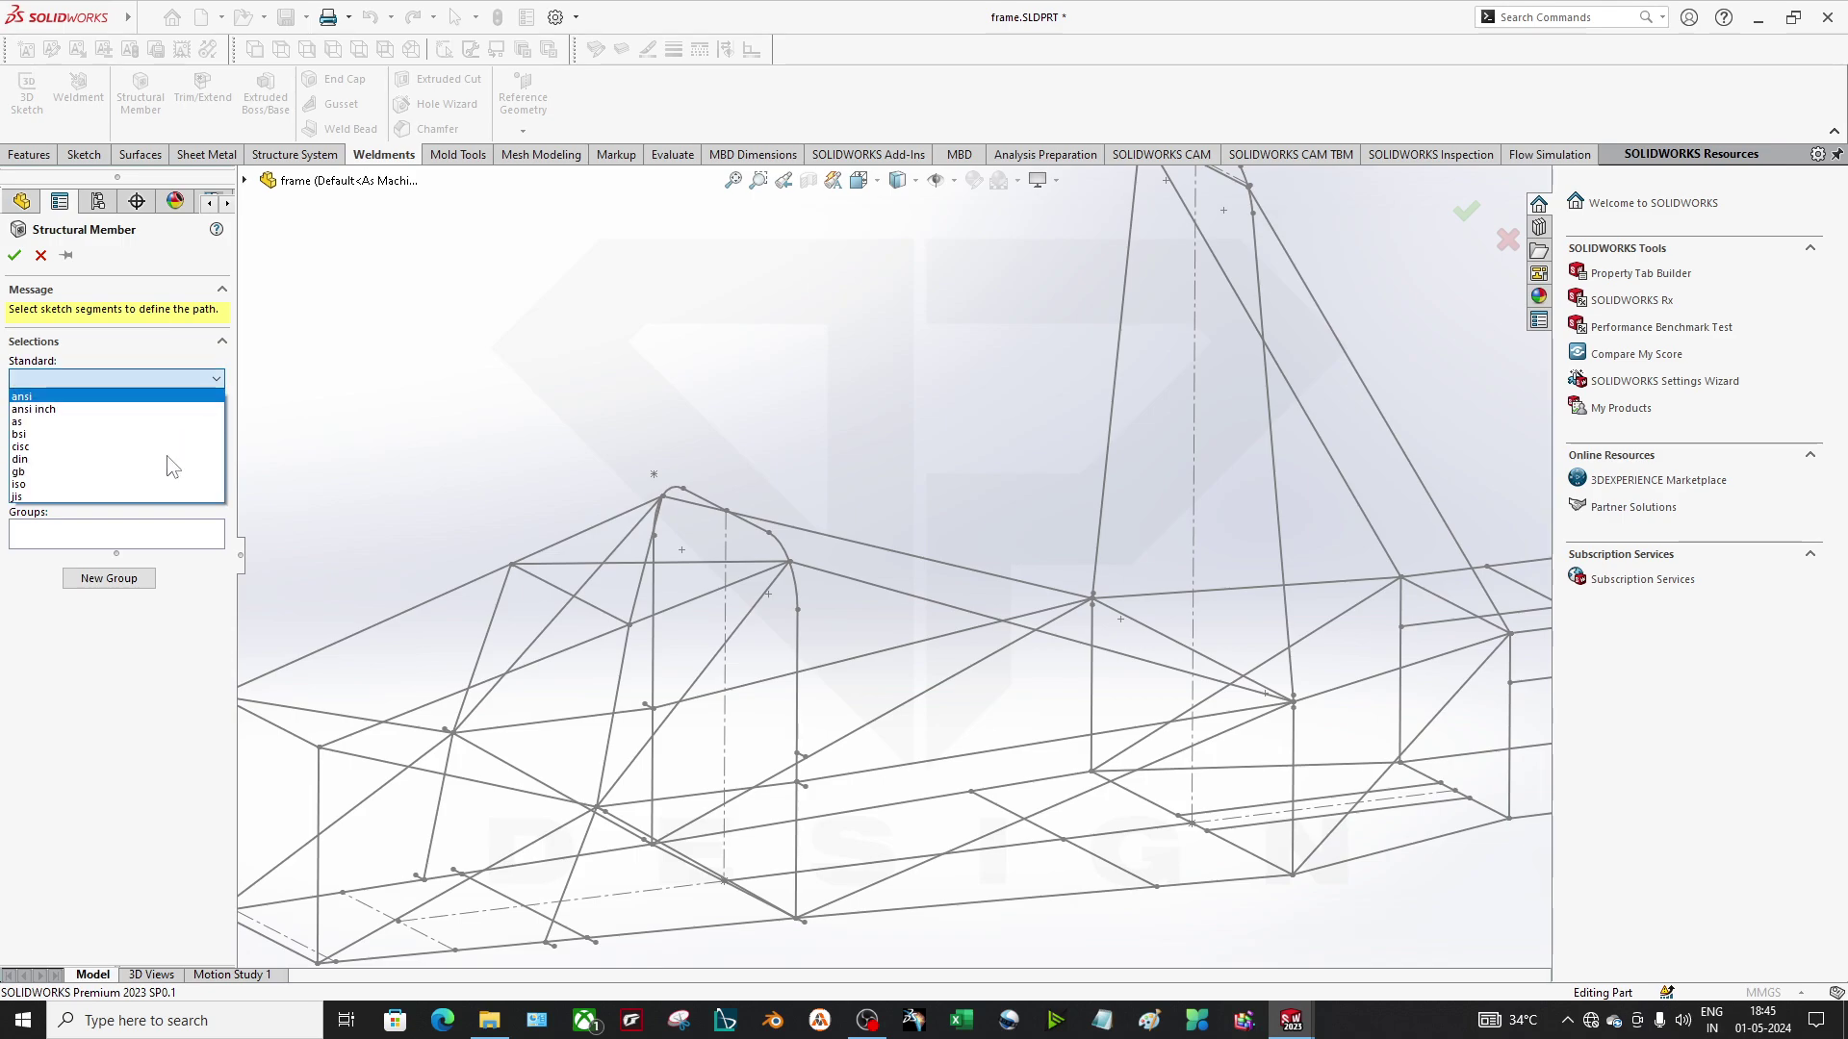
pyautogui.click(173, 397)
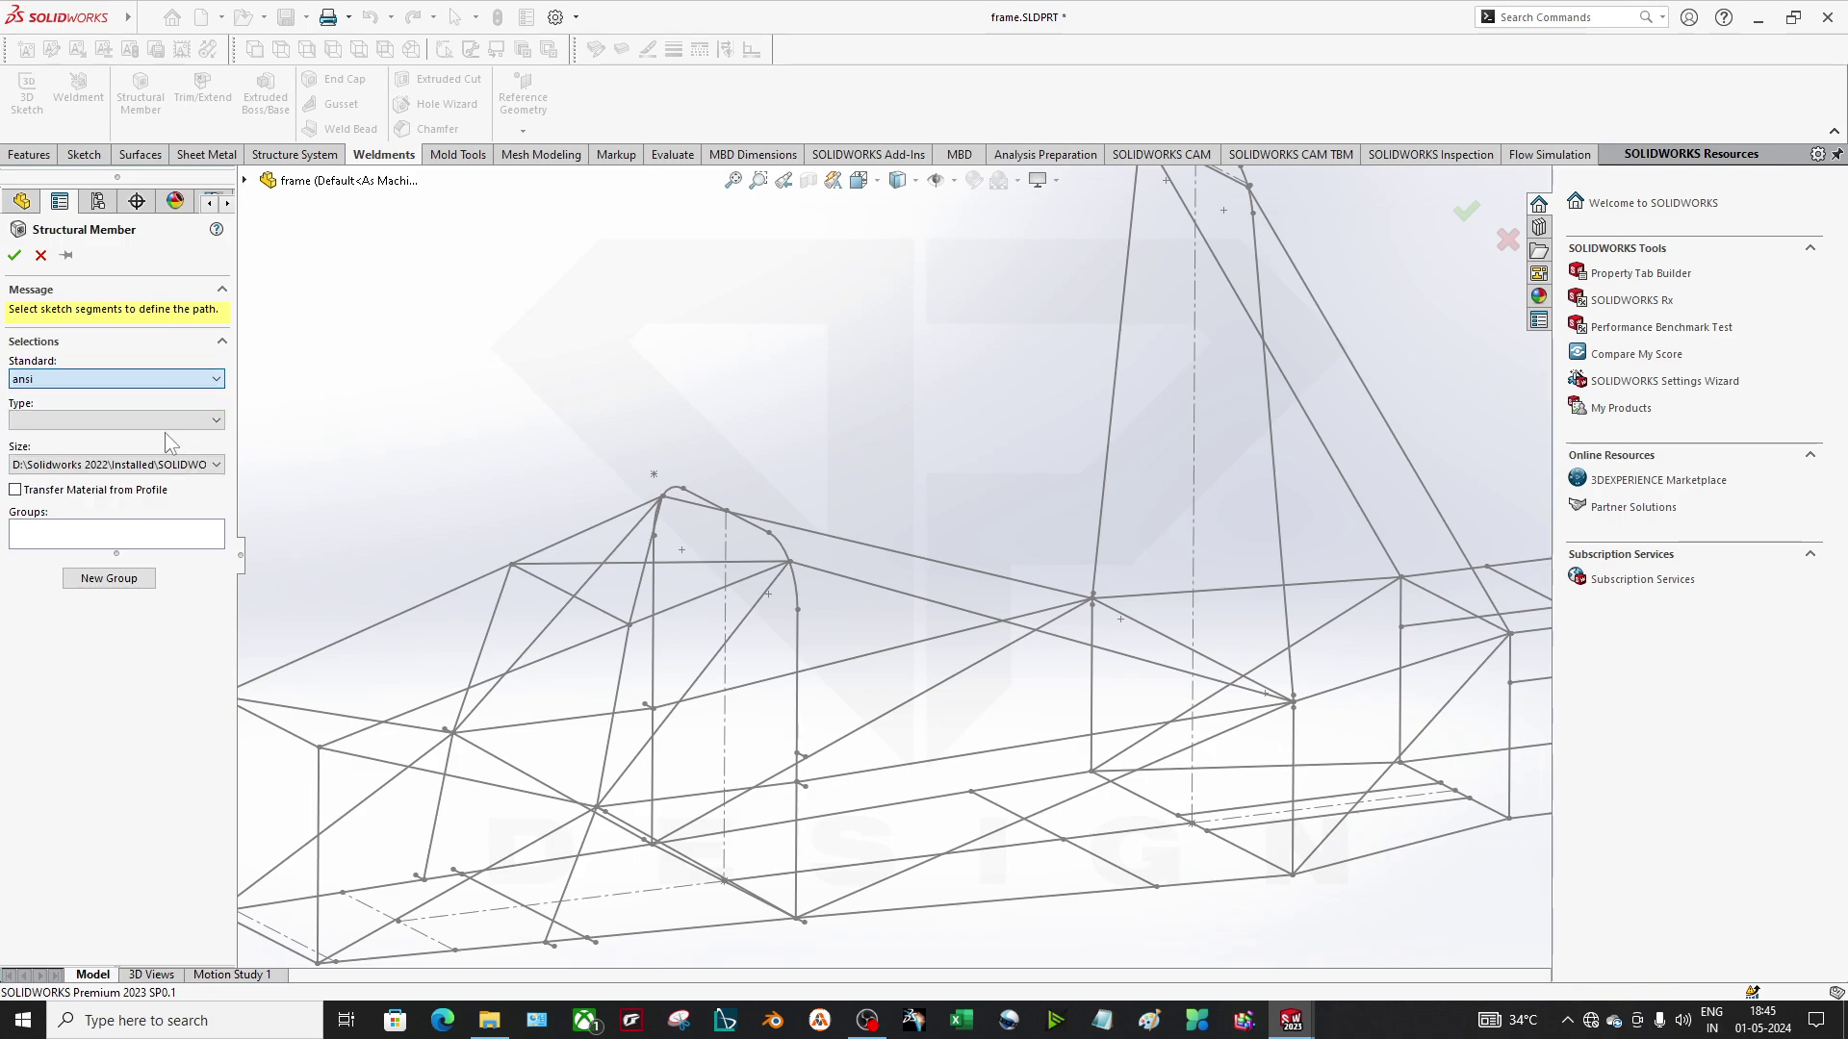
pyautogui.click(170, 420)
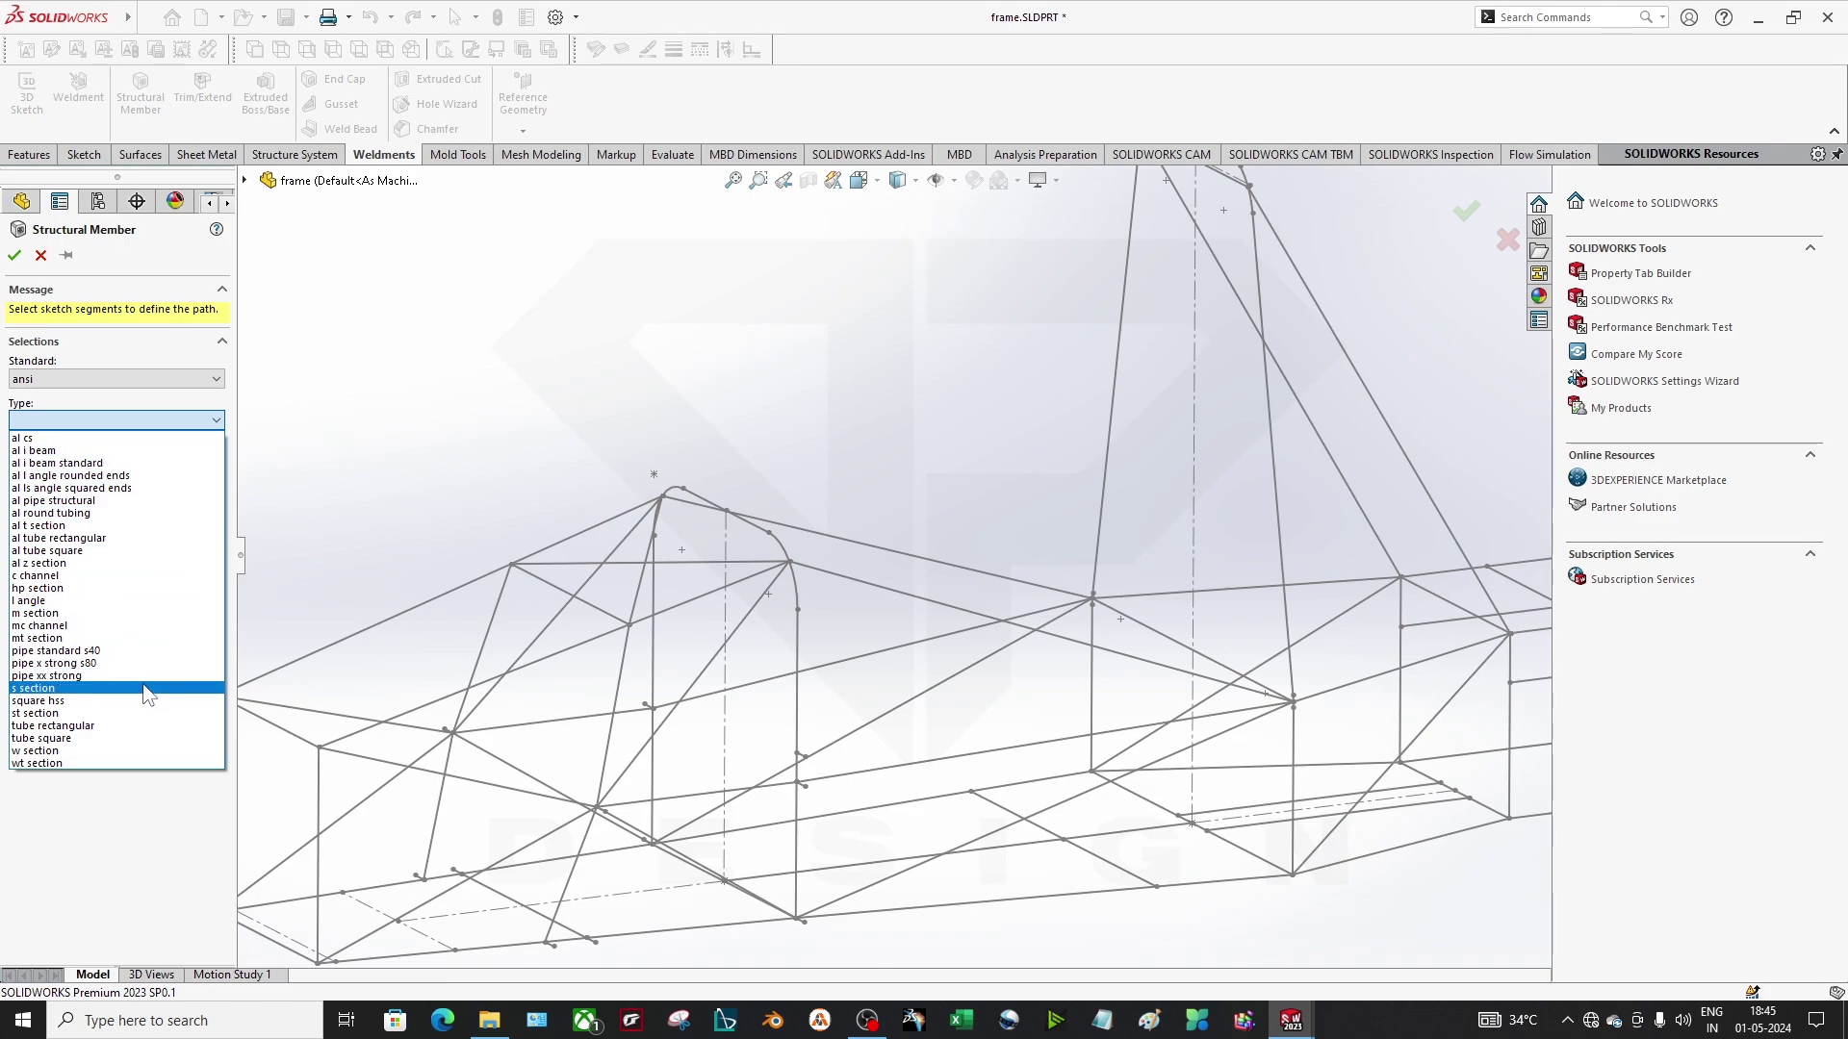
pyautogui.click(143, 650)
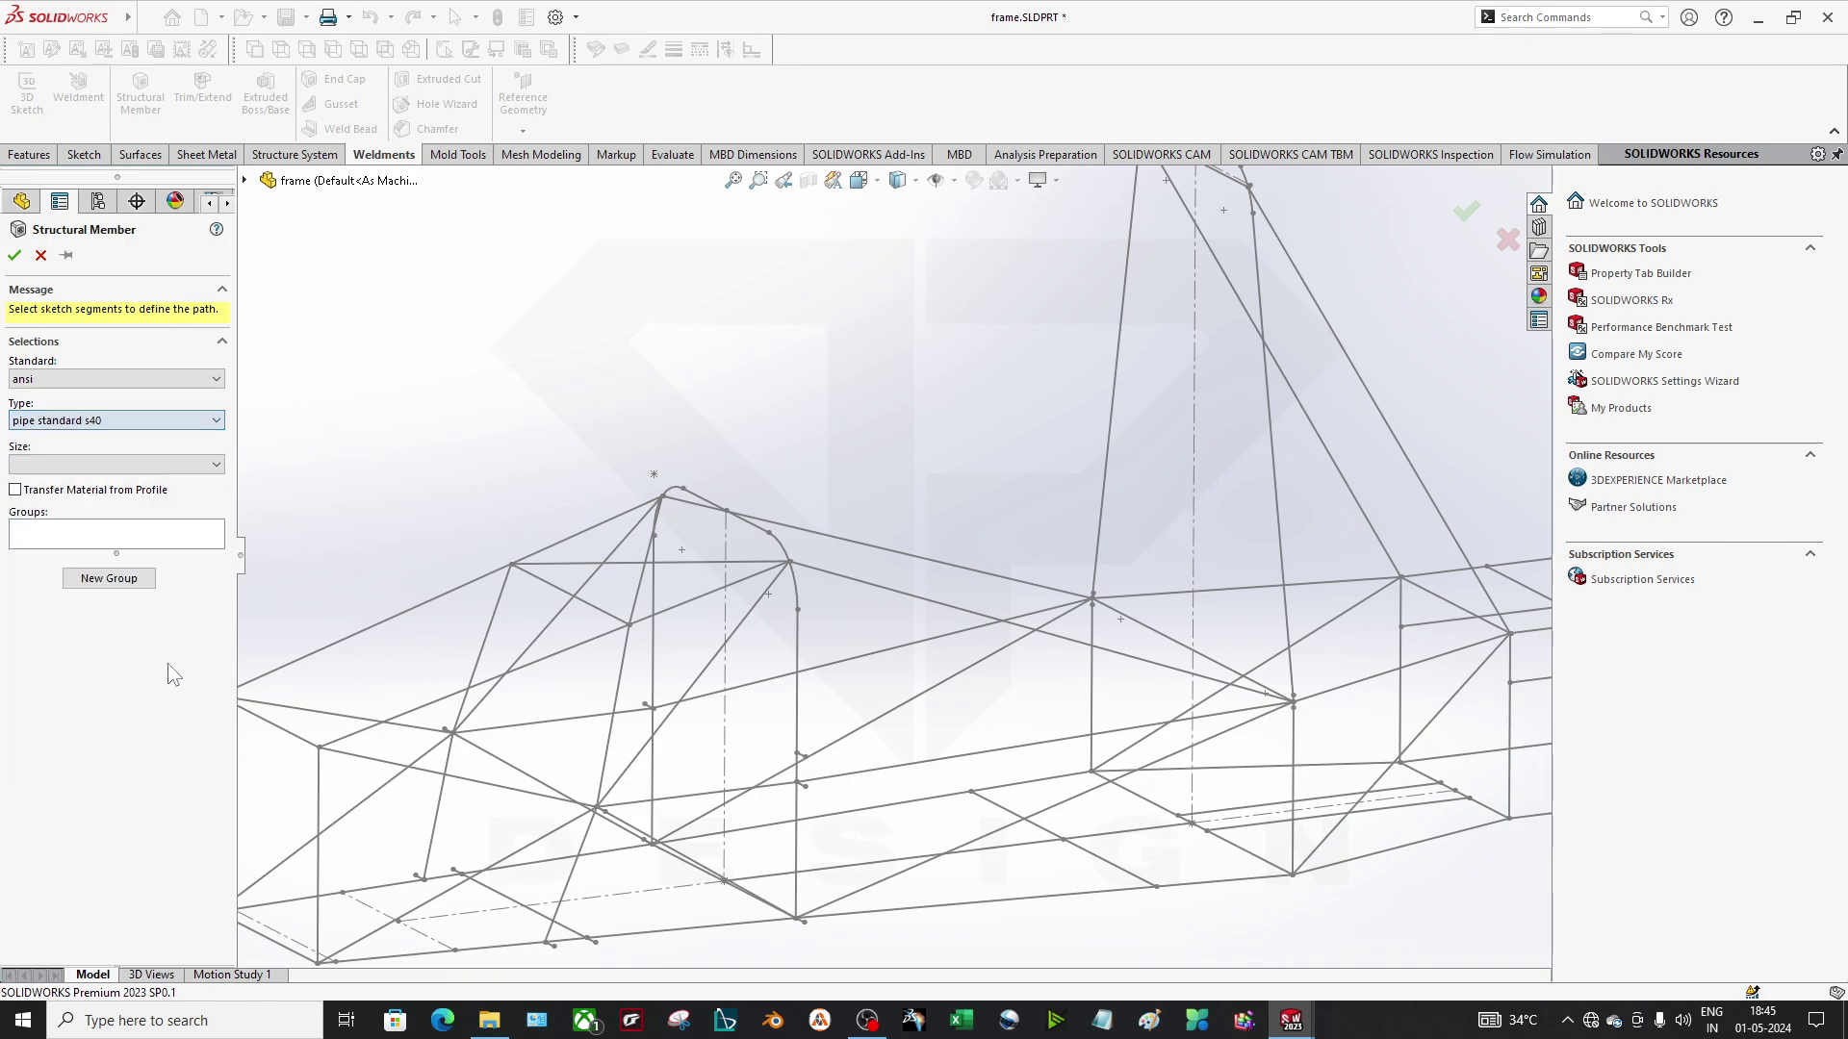
pyautogui.click(73, 465)
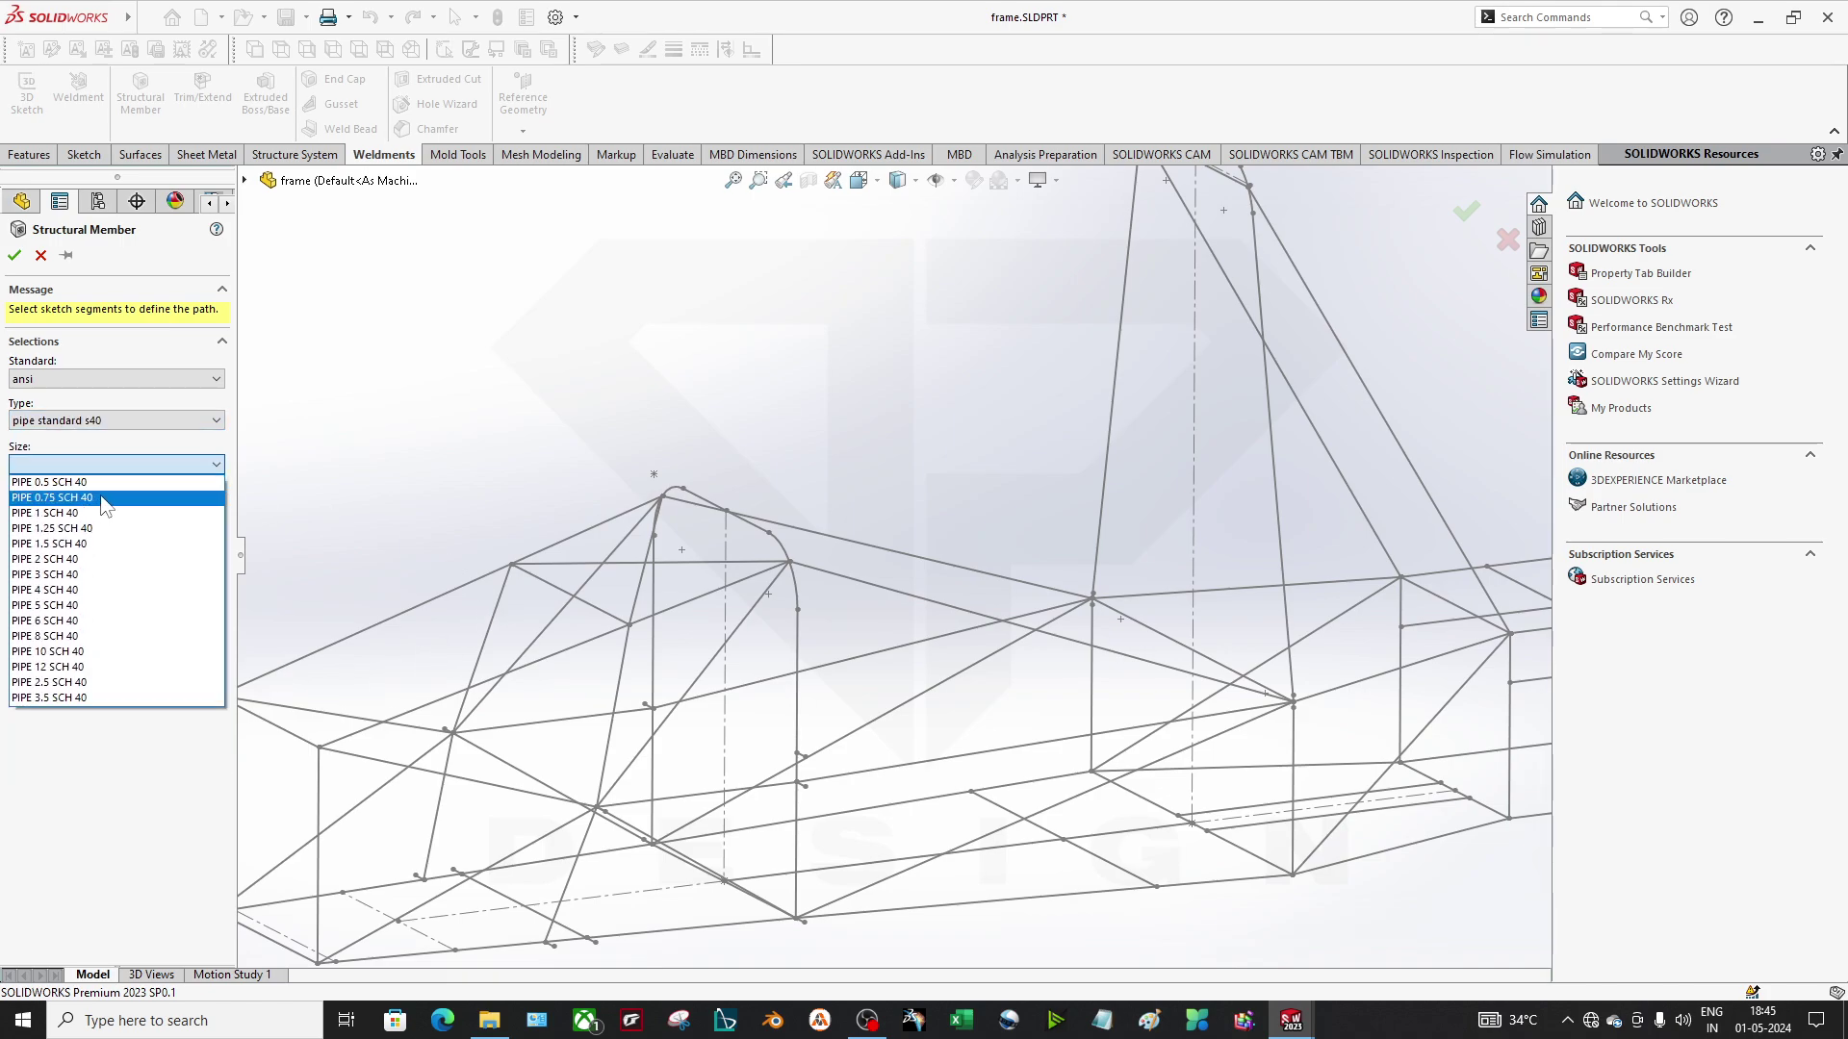
pyautogui.click(113, 483)
pyautogui.click(475, 583)
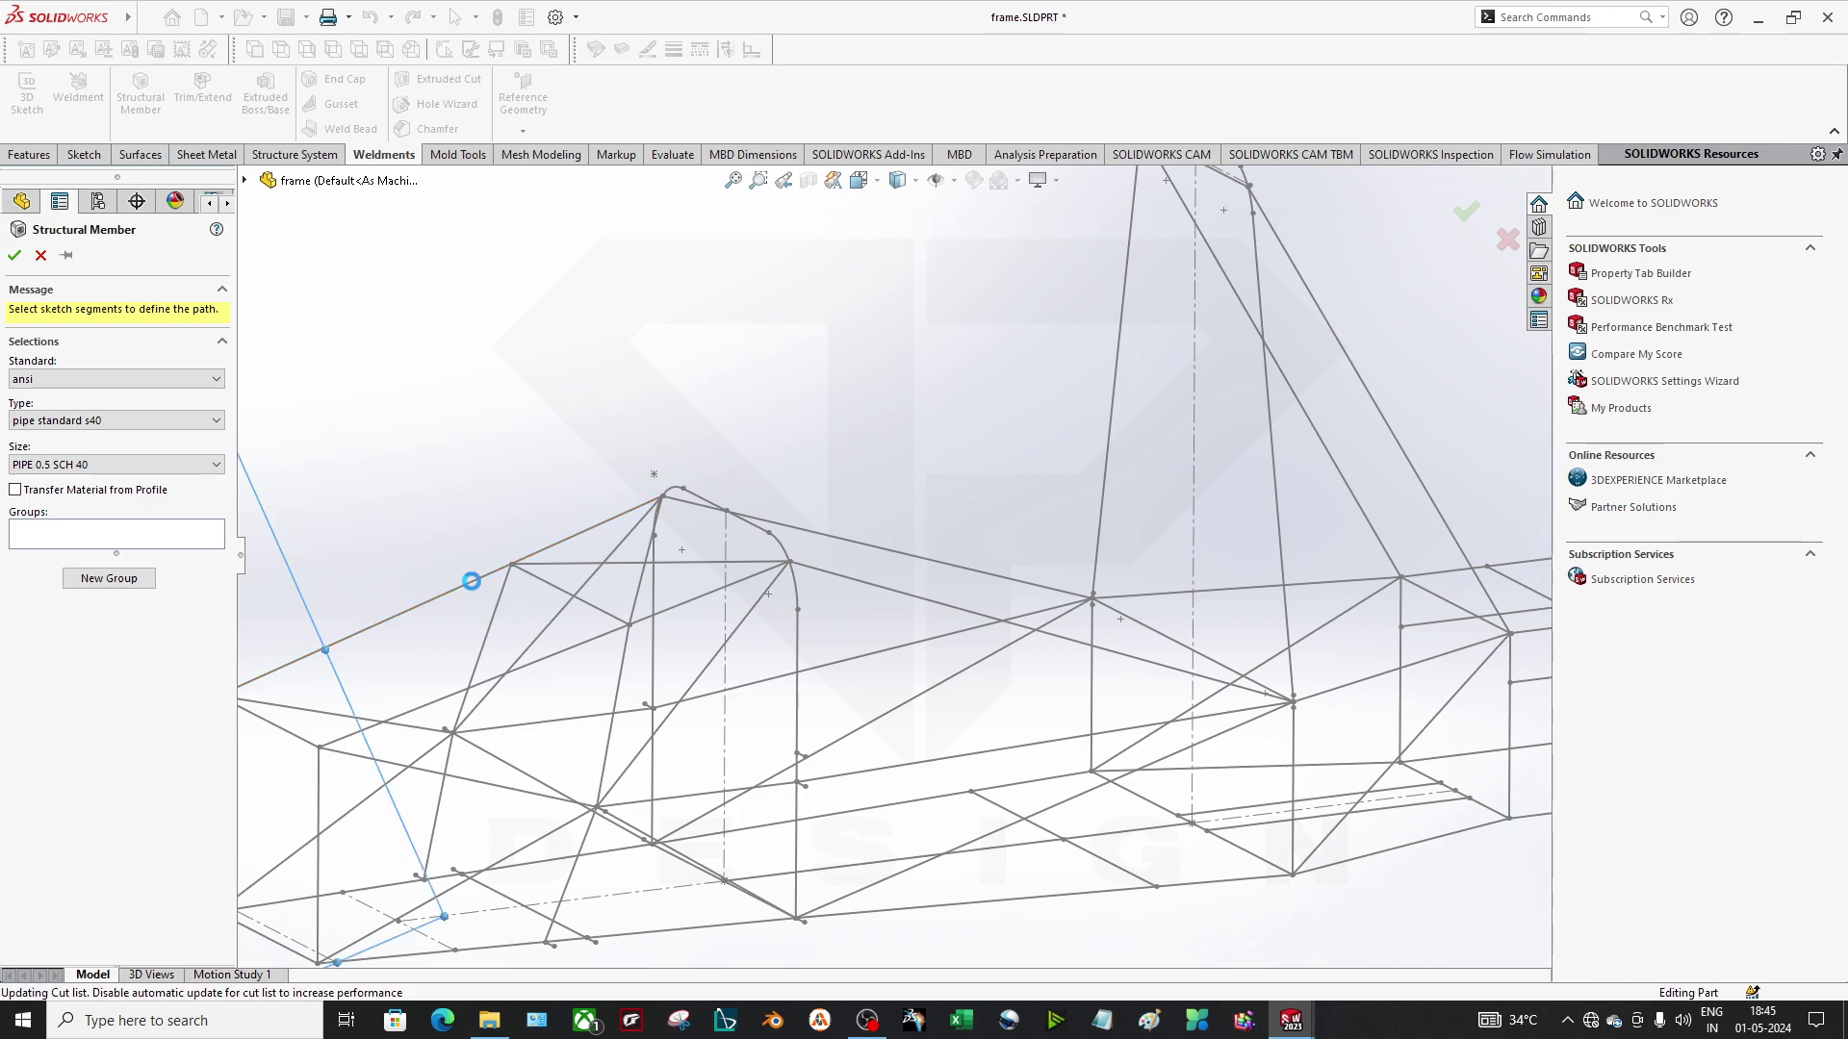
# Add two connected lines to Group1, put the lower-right segment in Group2, and change its corner trim.
pyautogui.scroll(-5, 690, 470)
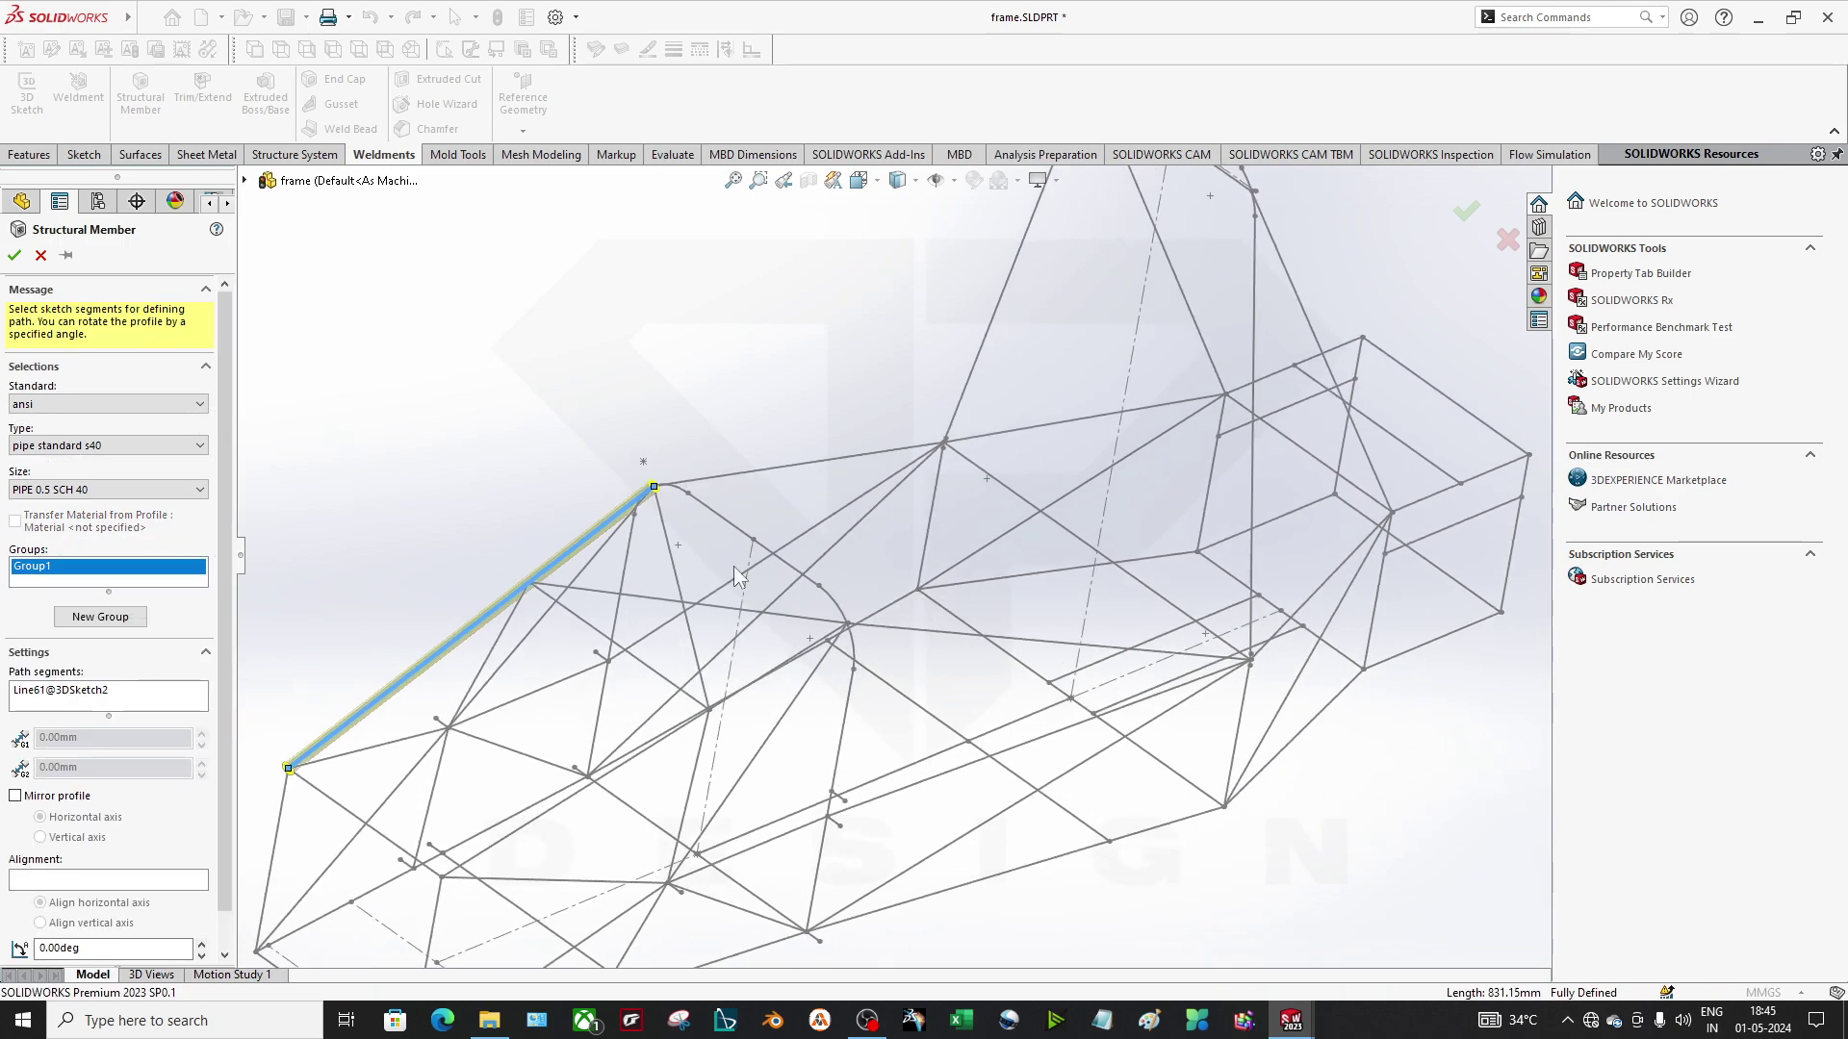
pyautogui.click(794, 475)
pyautogui.moveTo(794, 474)
pyautogui.mouseDown(button='middle')
pyautogui.moveTo(843, 552)
pyautogui.moveTo(882, 488)
pyautogui.moveTo(1193, 546)
pyautogui.moveTo(1330, 400)
pyautogui.moveTo(1164, 399)
pyautogui.mouseUp(button='middle')
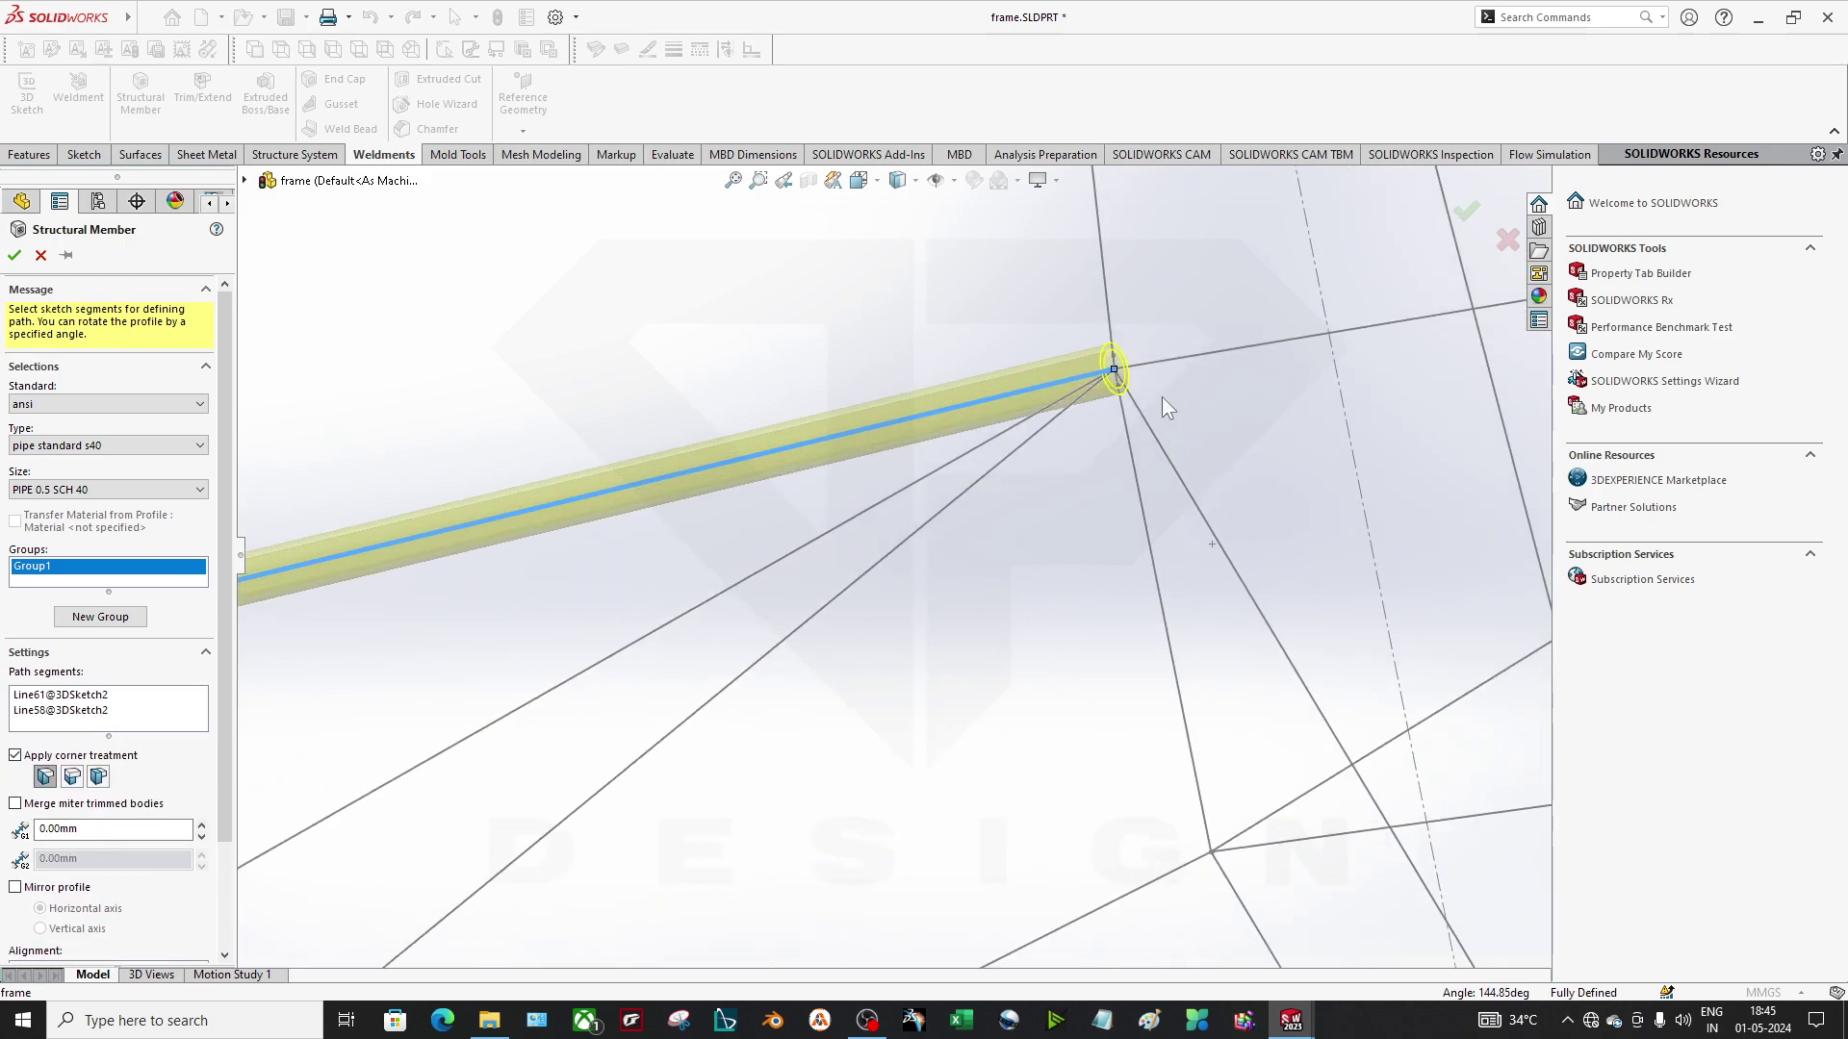
pyautogui.click(1150, 376)
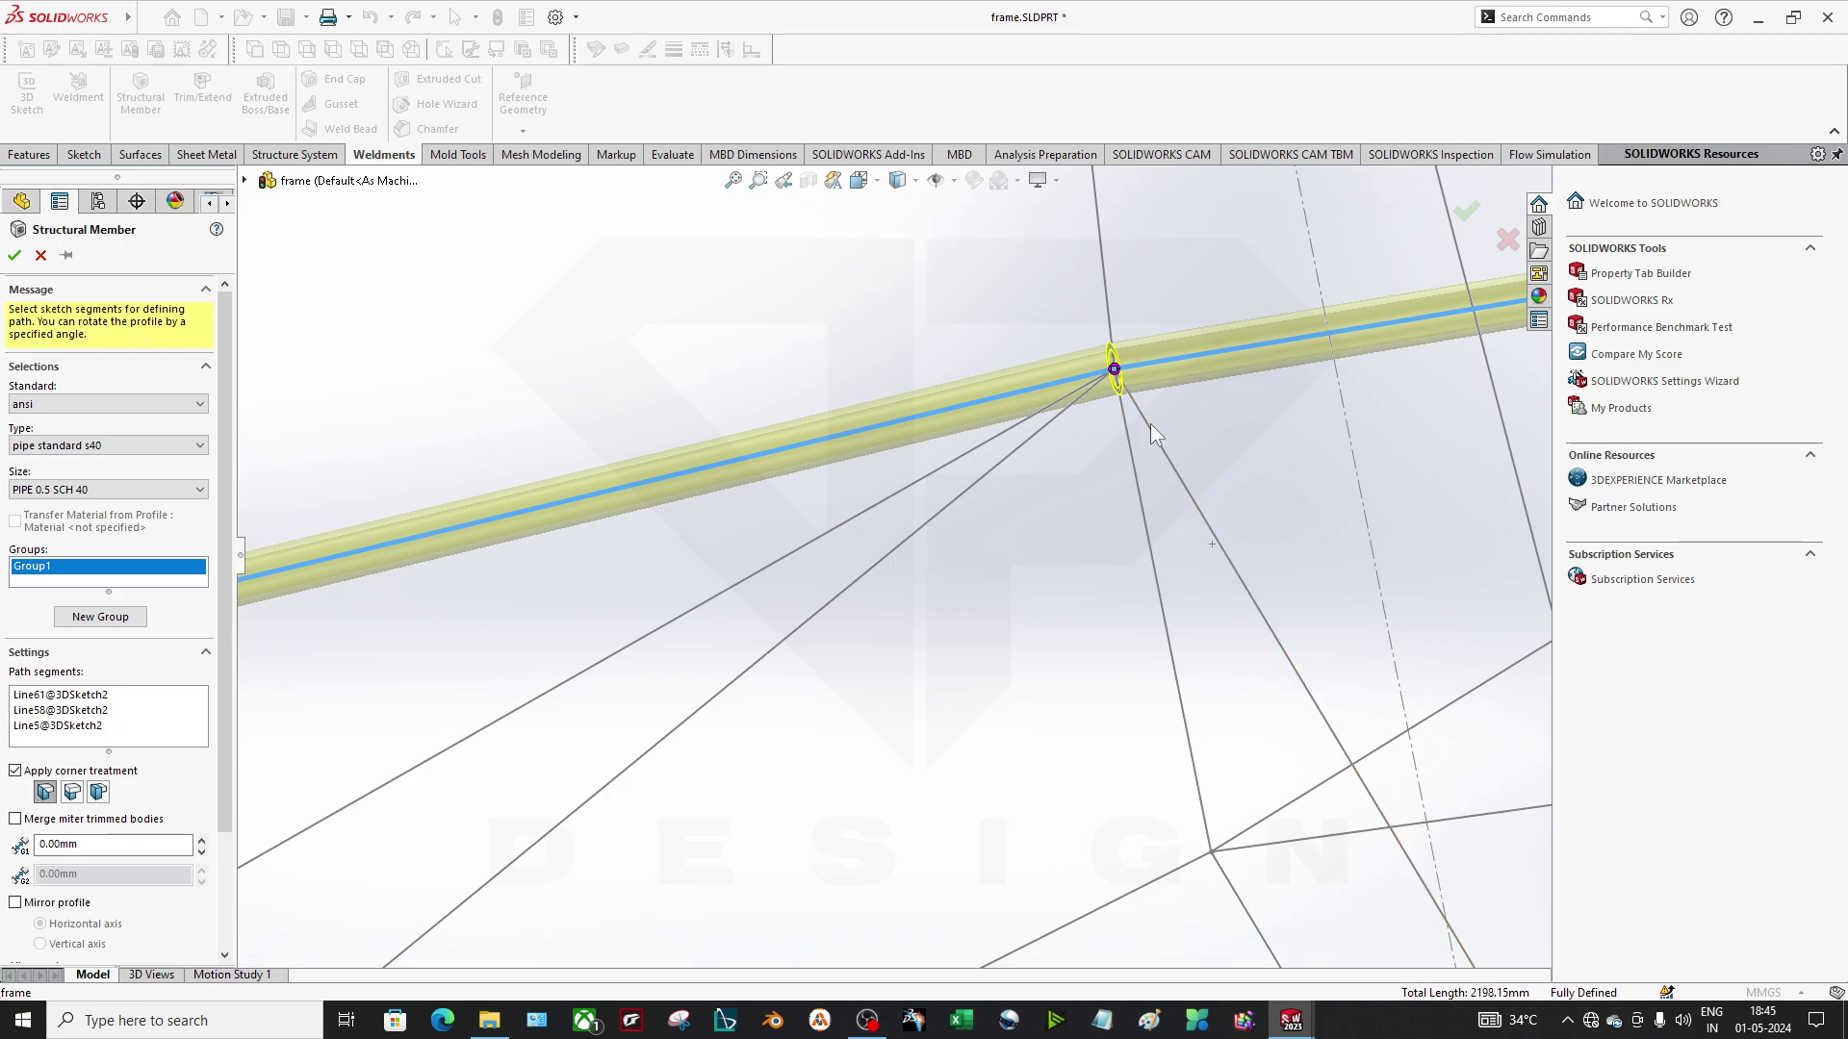
pyautogui.click(111, 616)
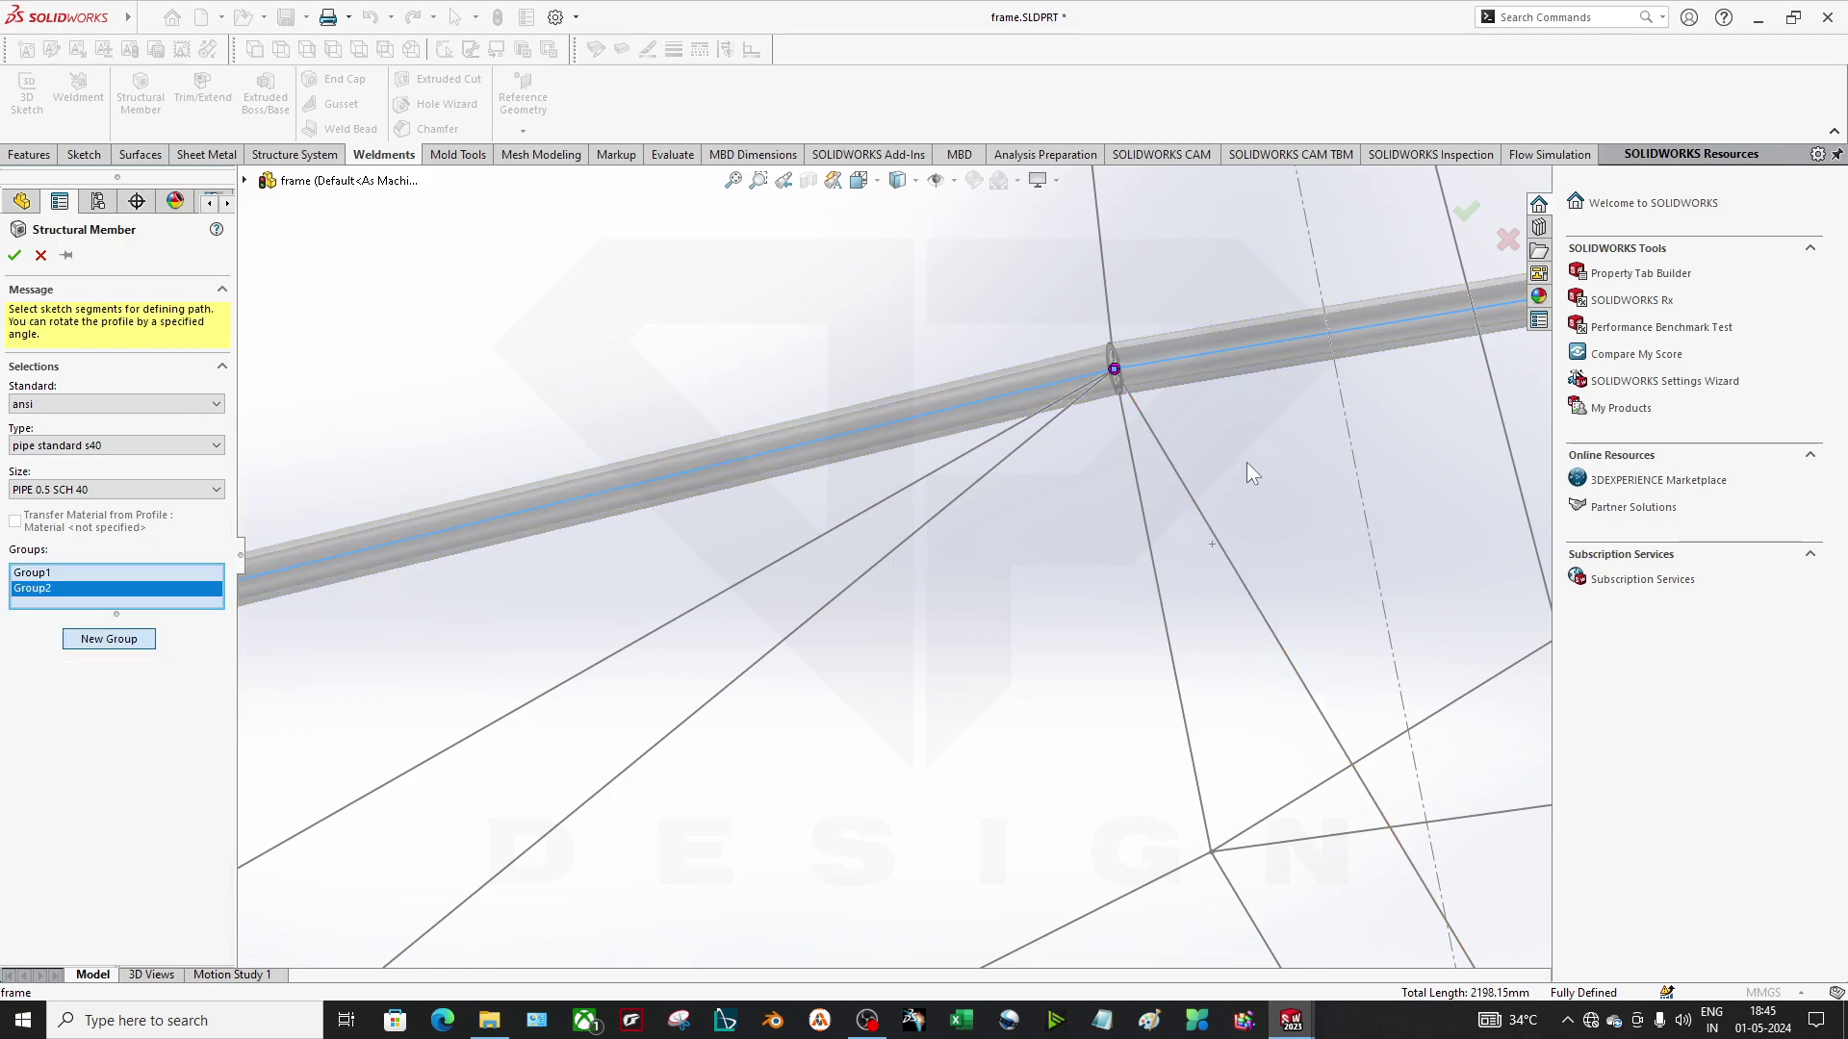
pyautogui.click(1149, 426)
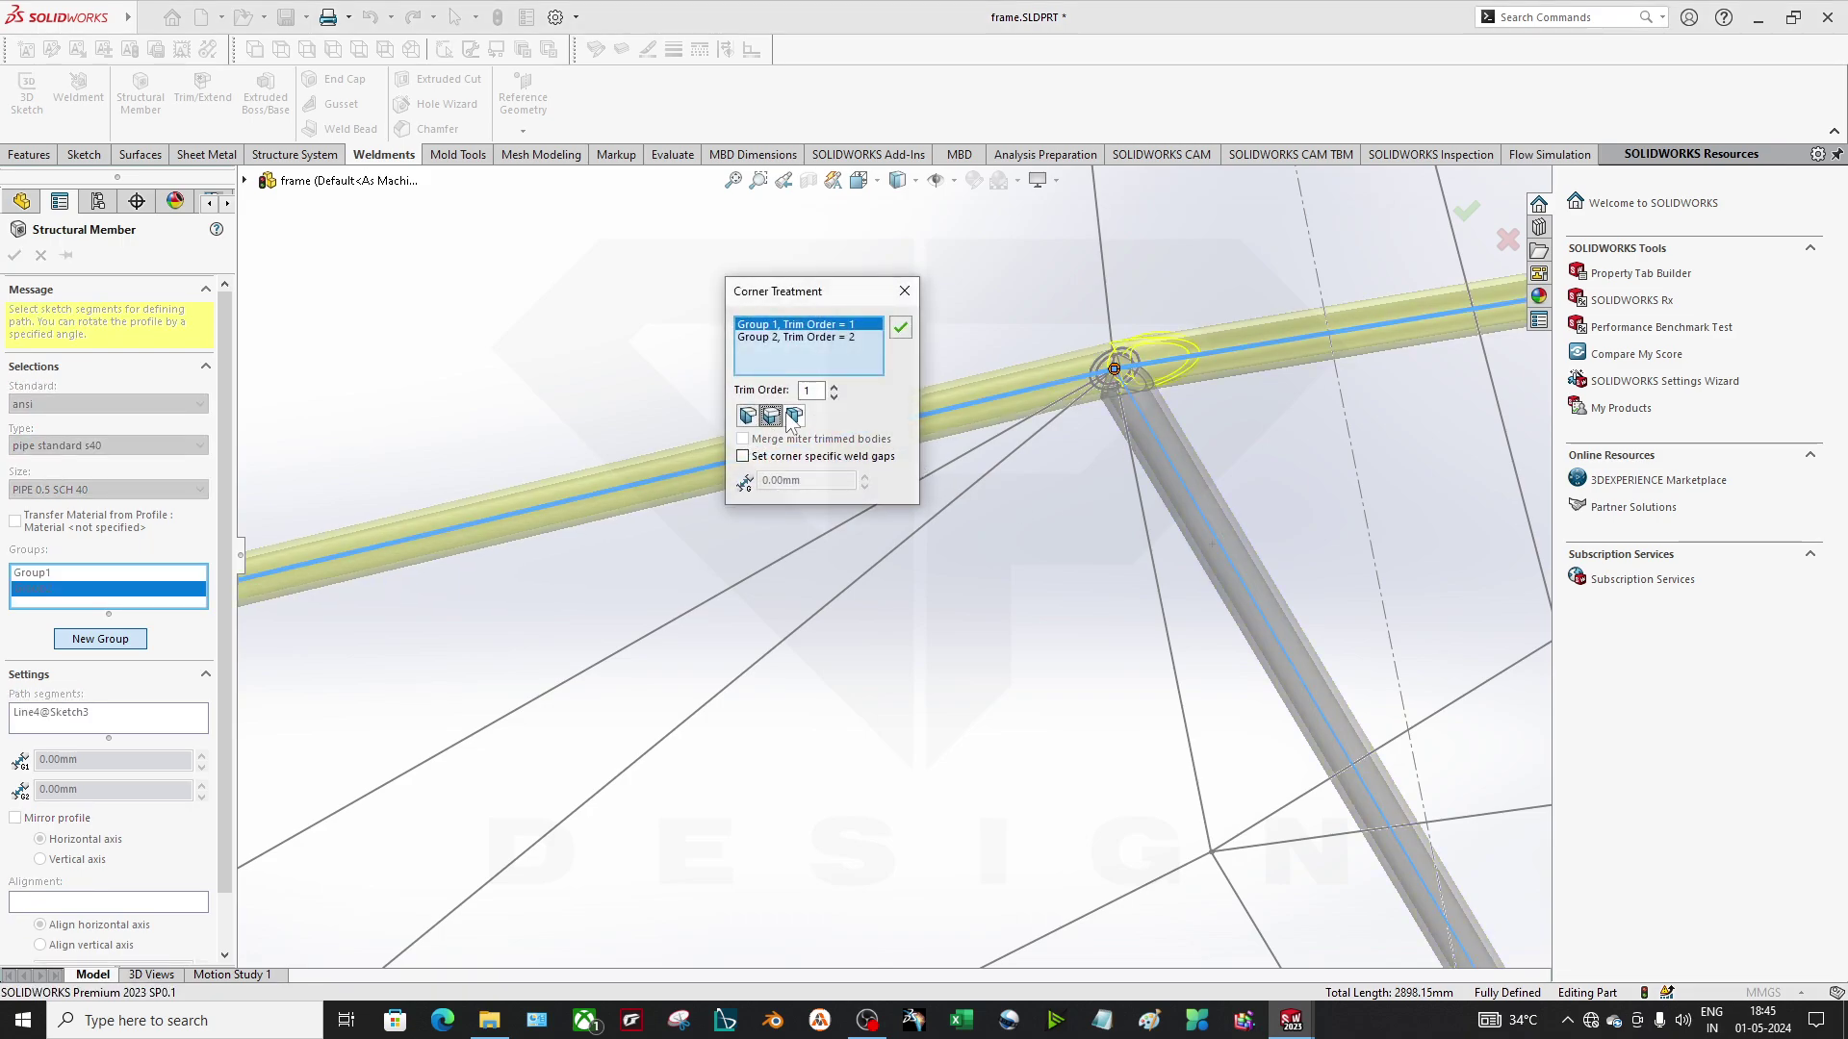
pyautogui.click(793, 415)
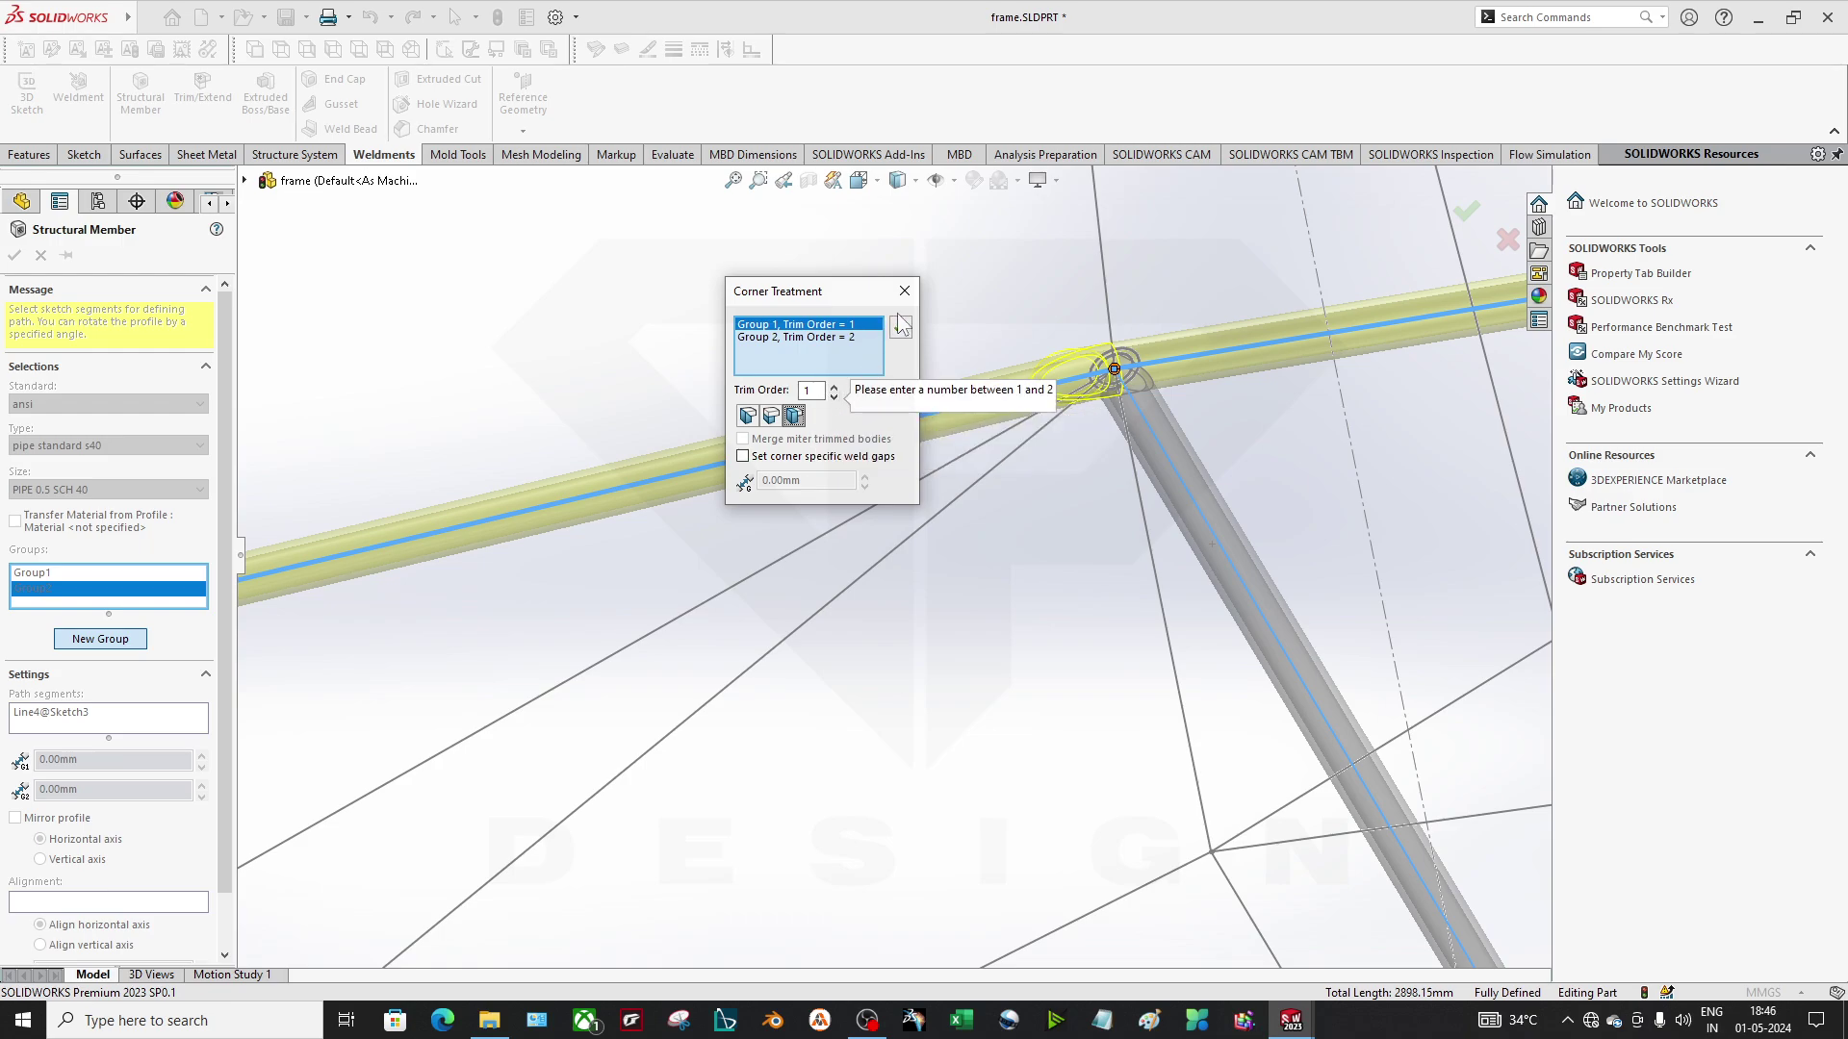
pyautogui.click(905, 291)
pyautogui.moveTo(924, 405); pyautogui.dragTo(933, 626, button='middle')
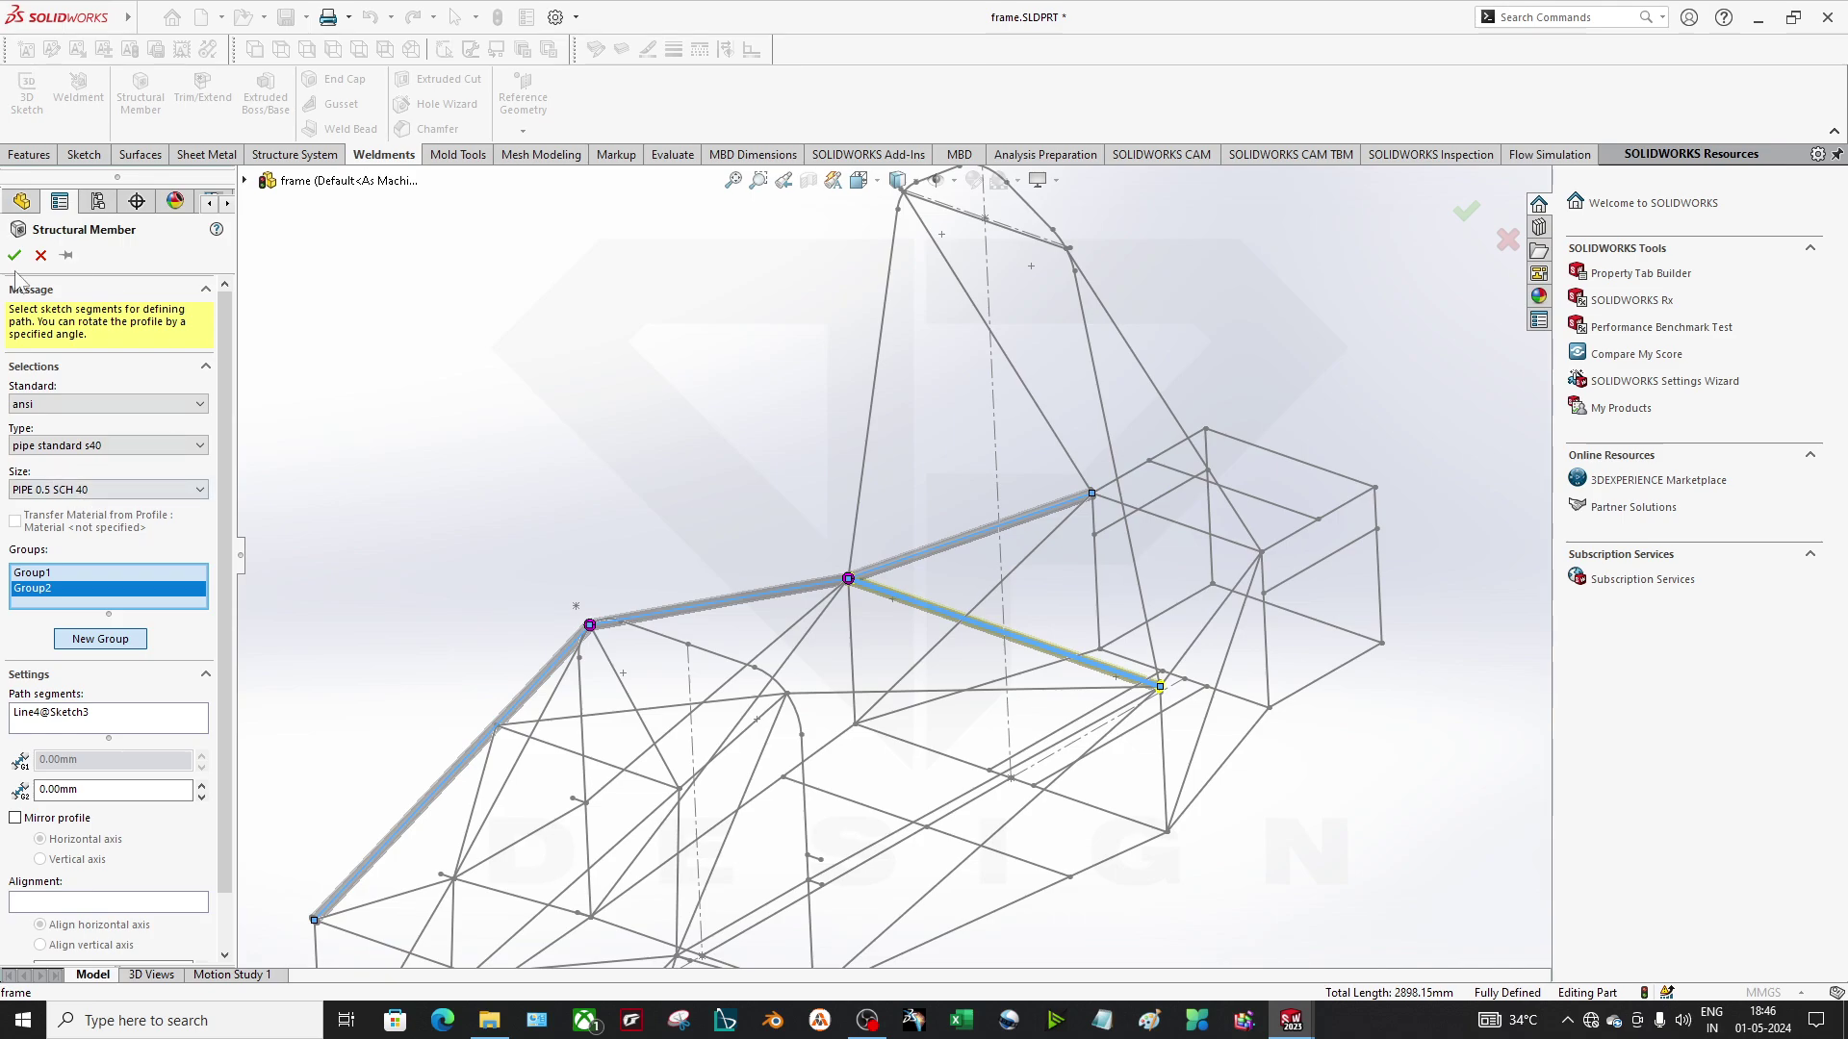
# Cancel the structural member and back out of closing the frame document.
pyautogui.click(41, 255)
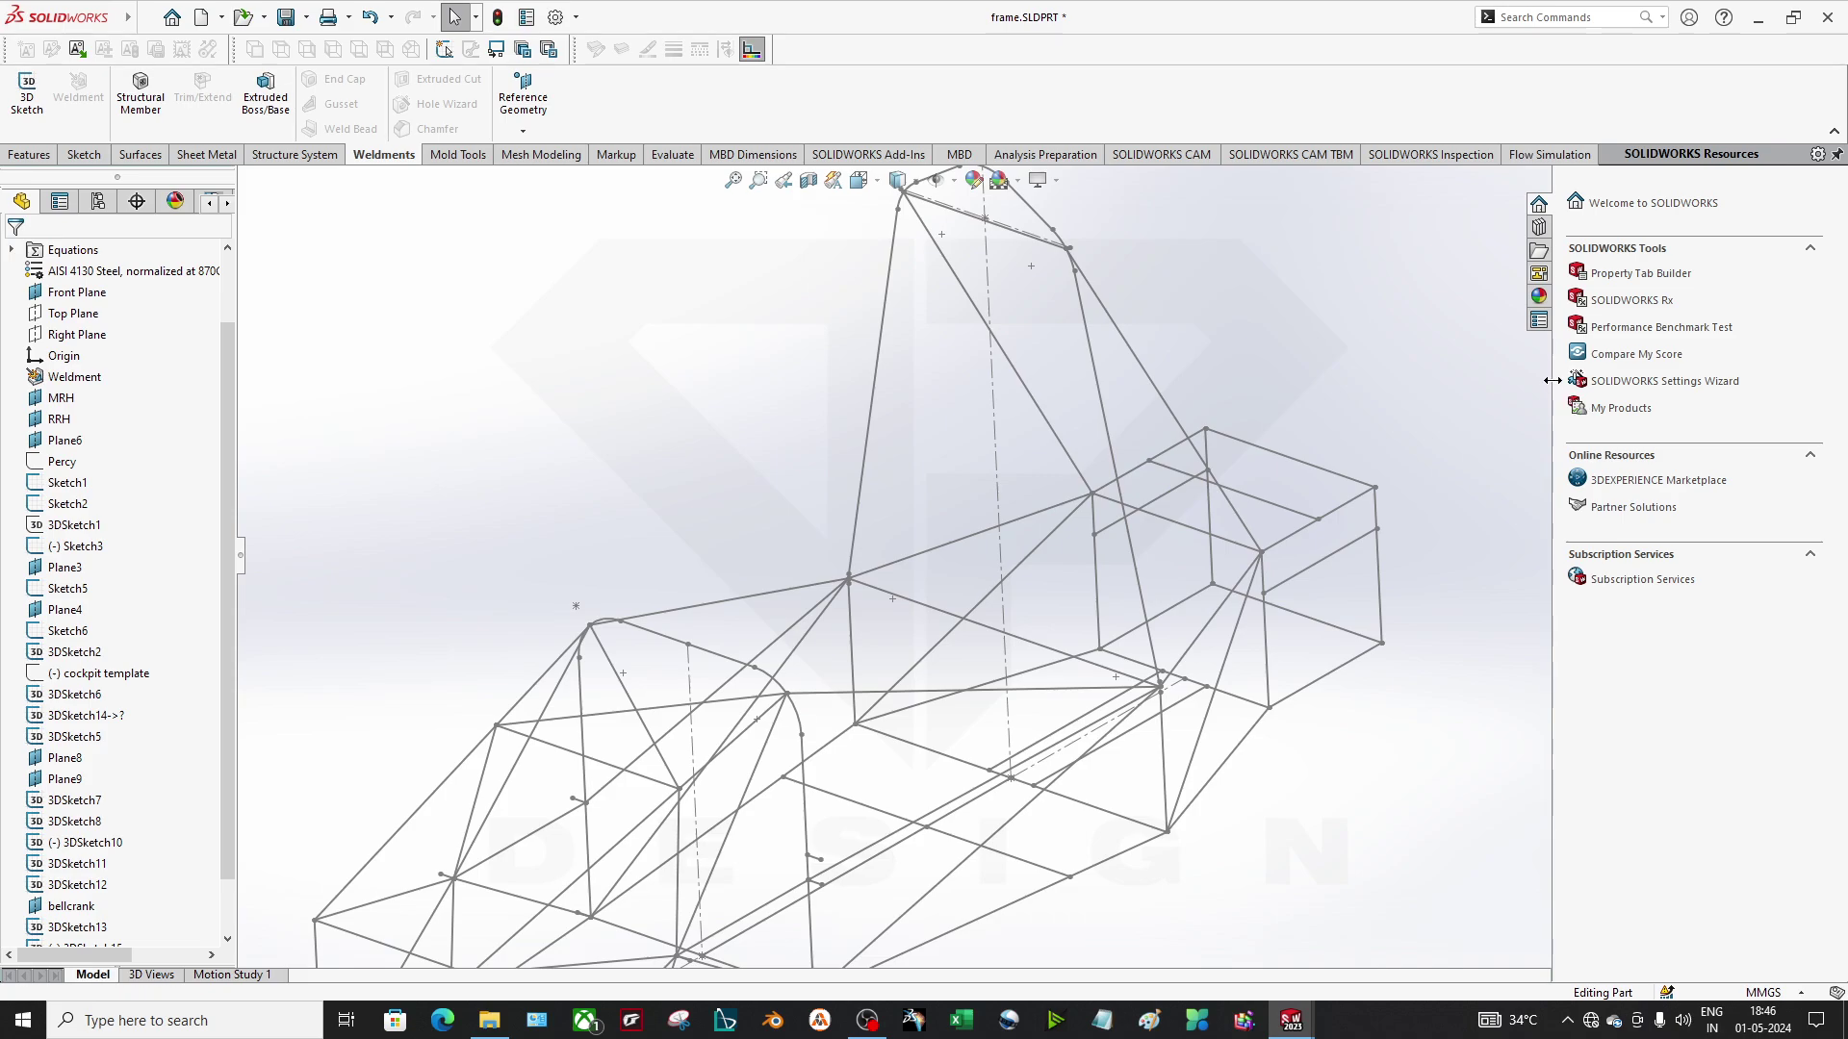
pyautogui.click(1827, 158)
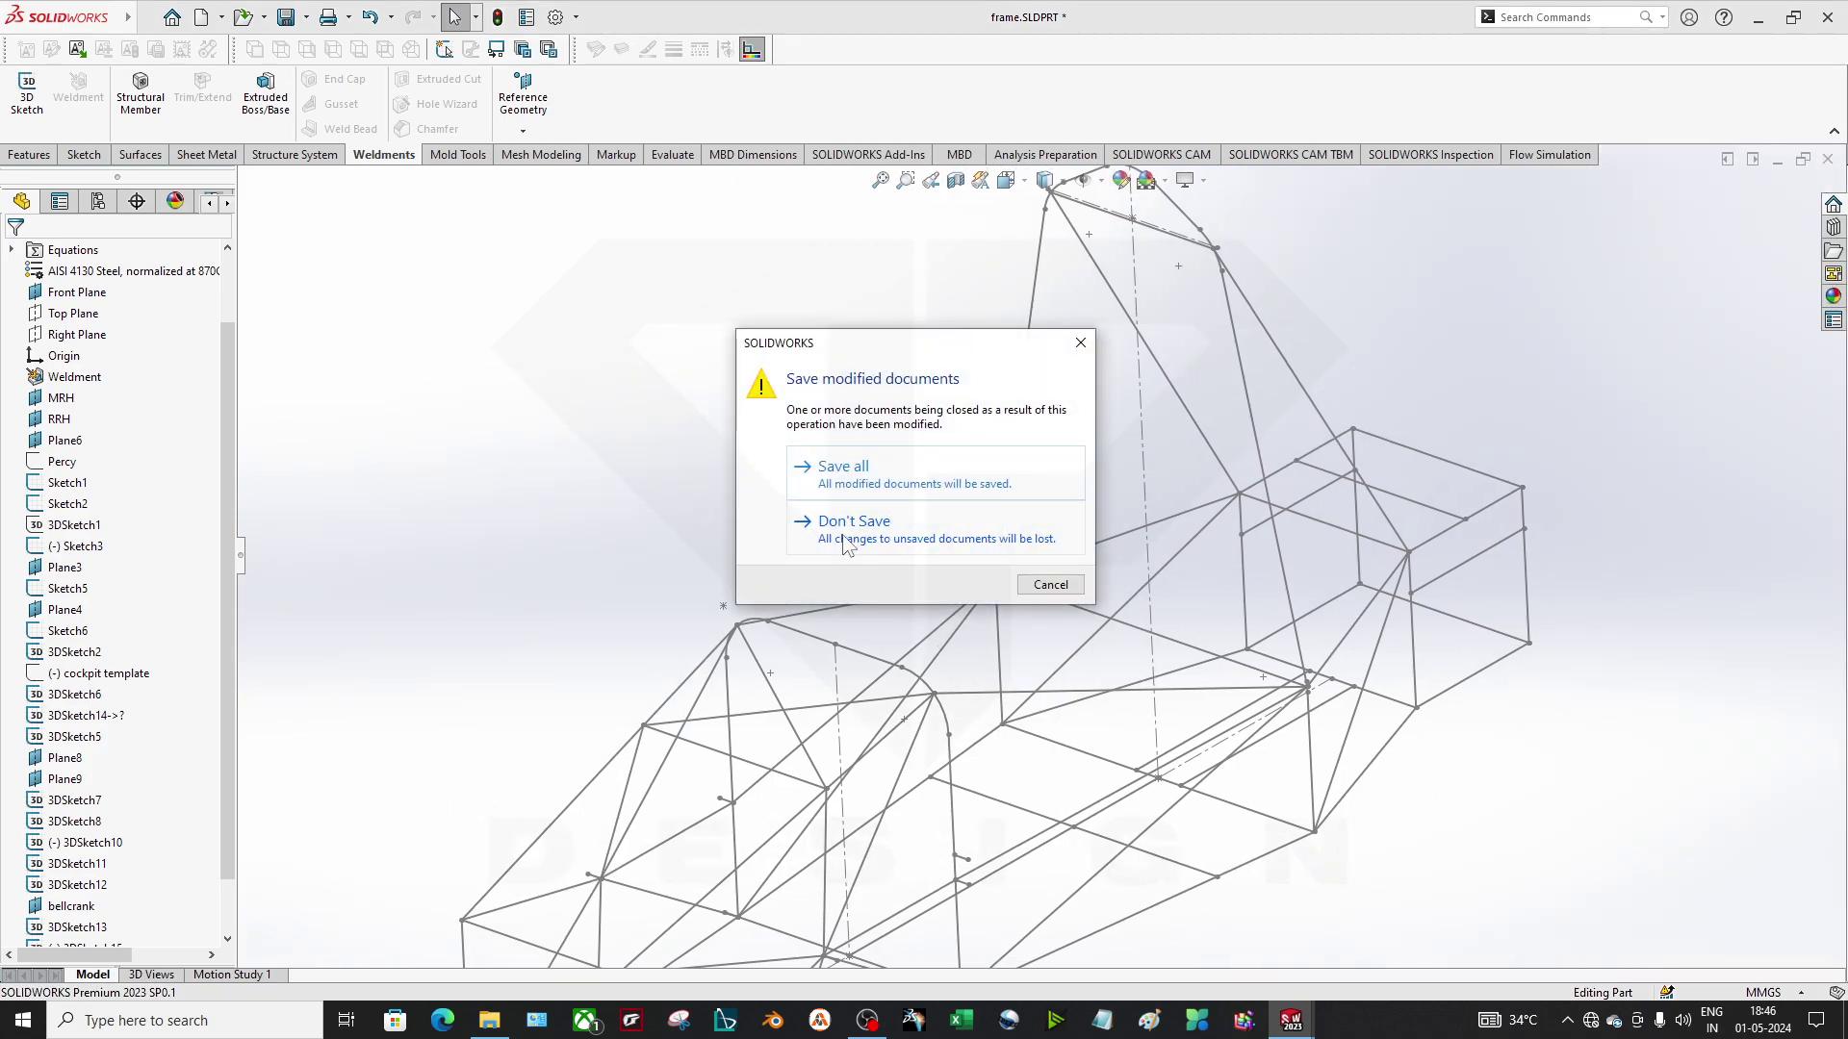
pyautogui.click(1080, 343)
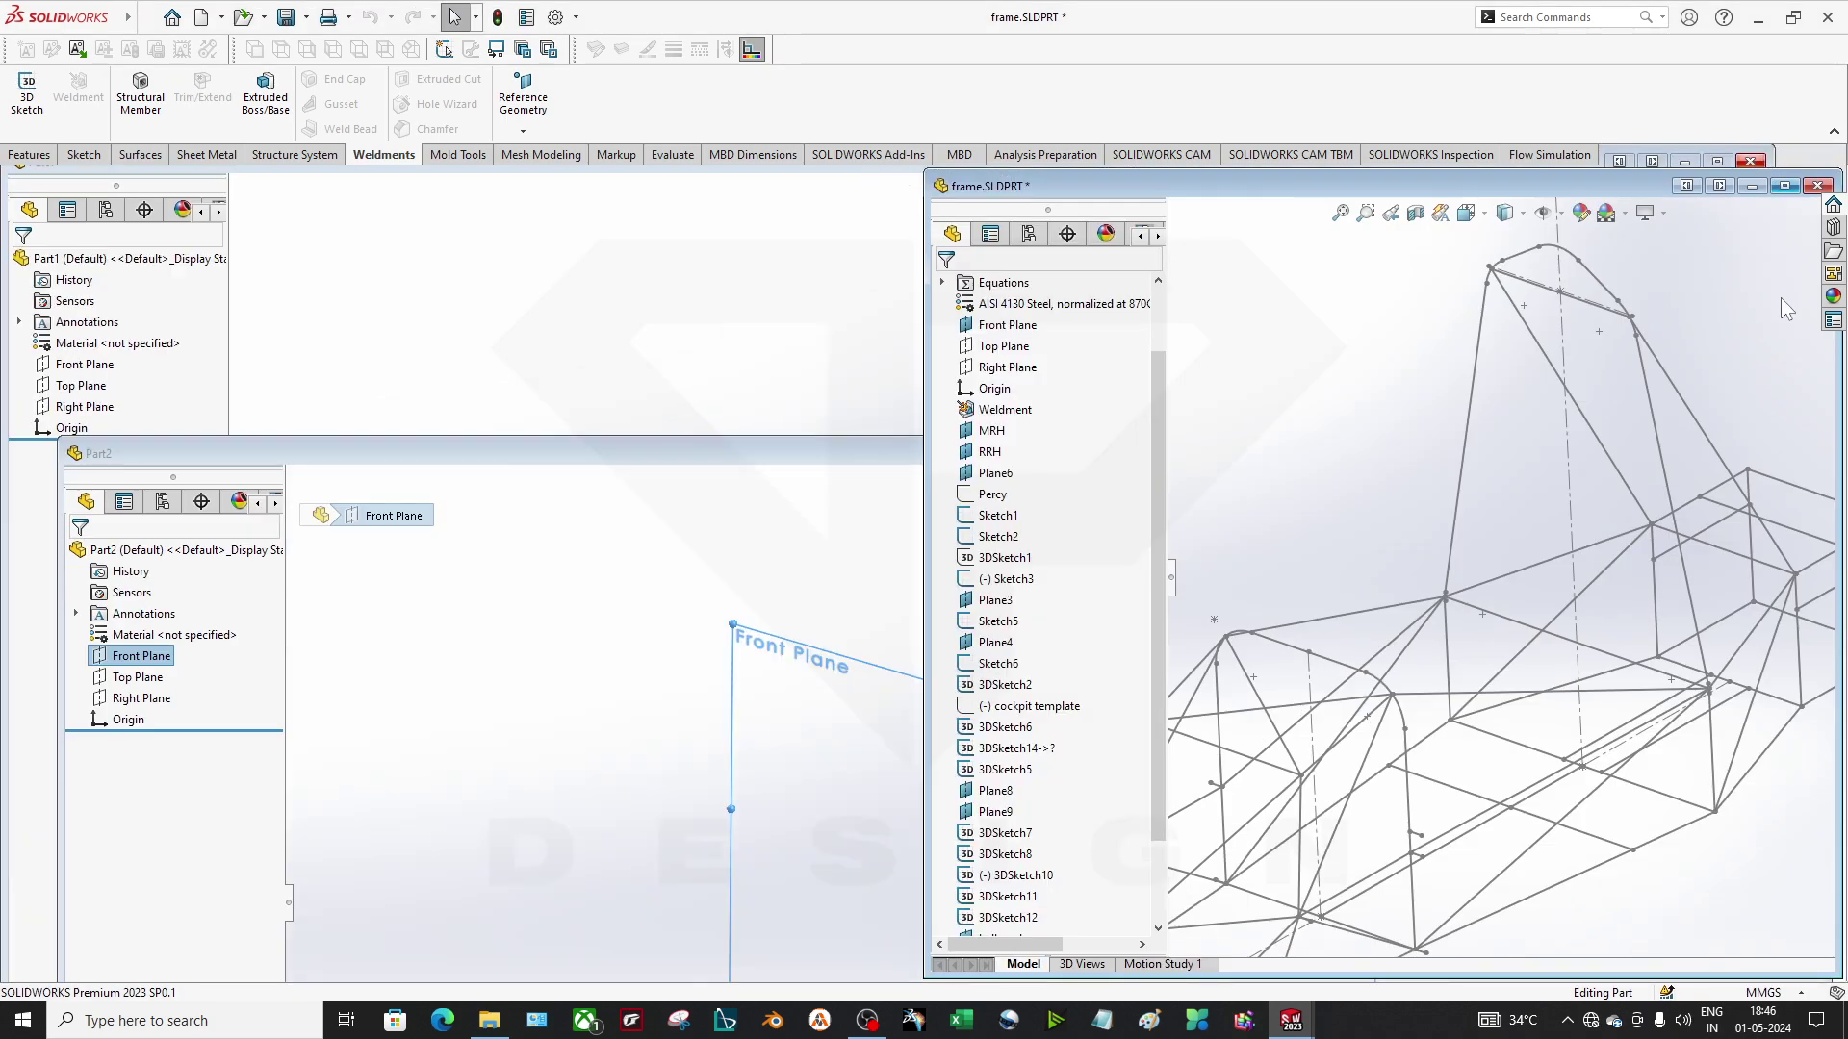
# Maximize Part2, sketch on its Front Plane, and draw two concentric circles at the origin.
pyautogui.click(1803, 159)
pyautogui.doubleClick(610, 462)
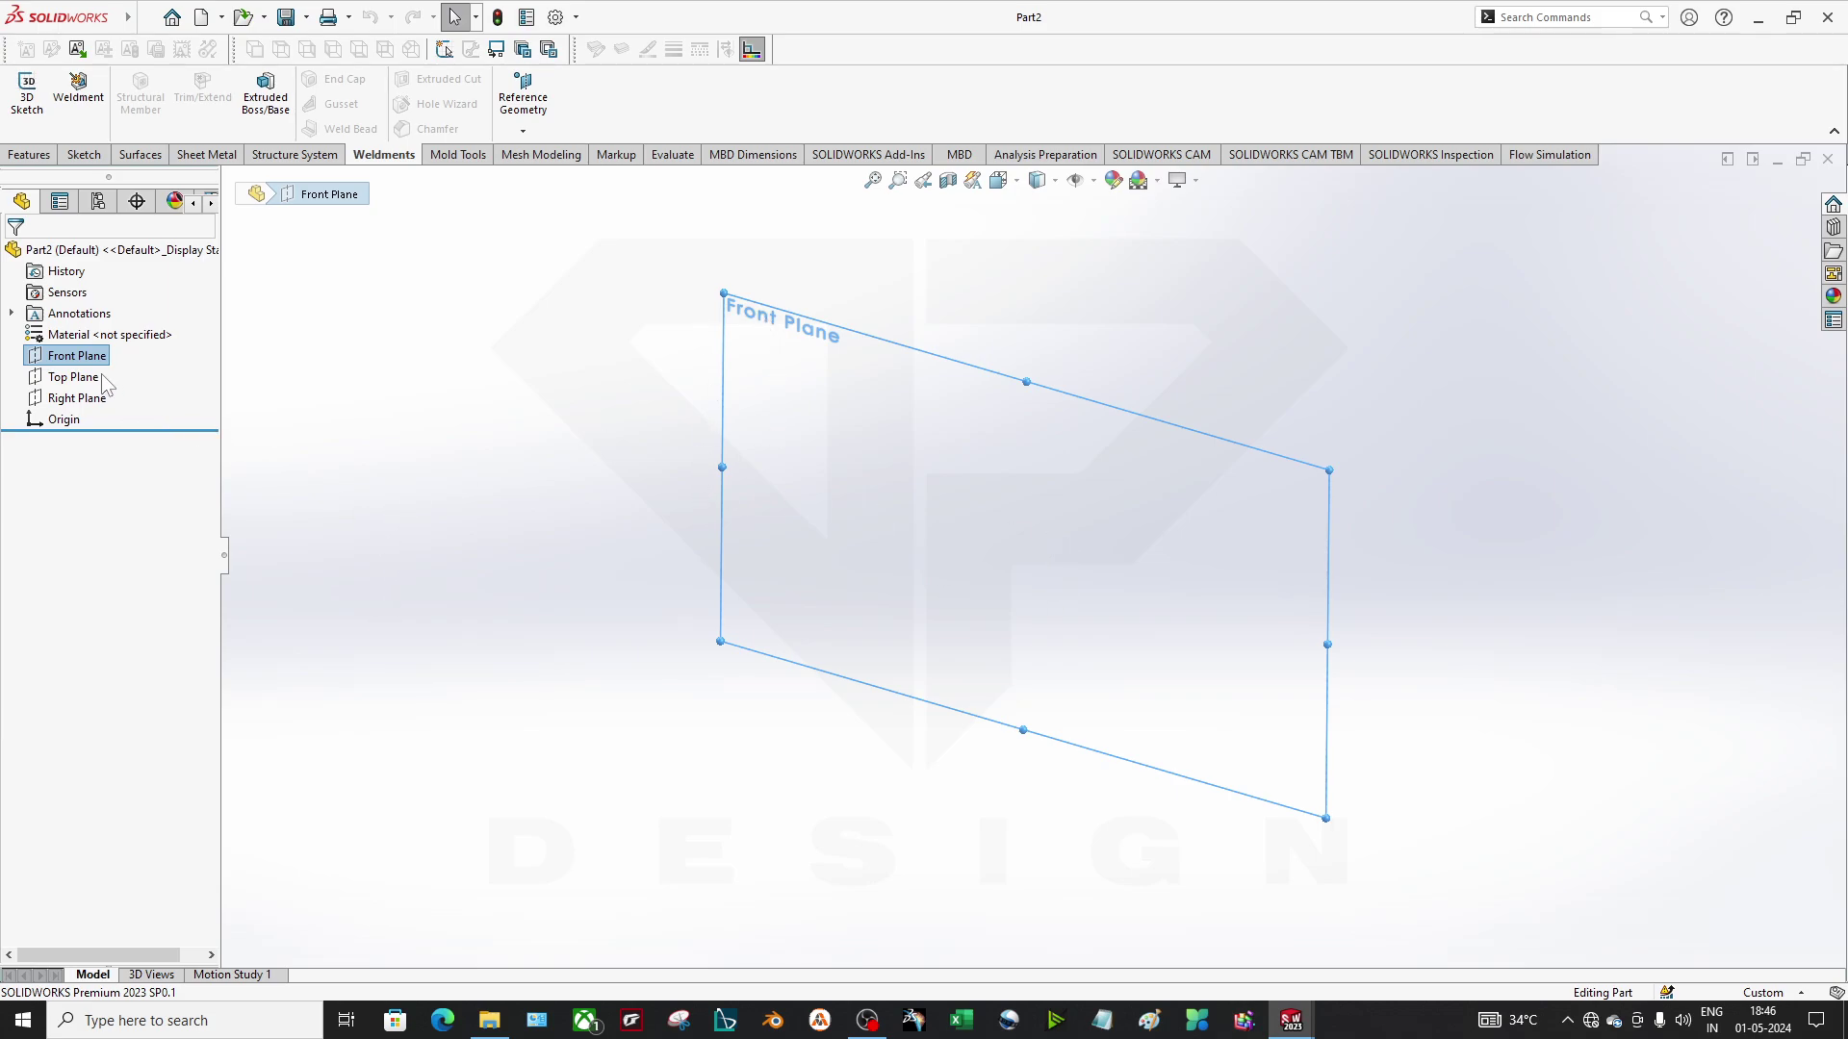
pyautogui.rightClick(84, 356)
pyautogui.click(105, 321)
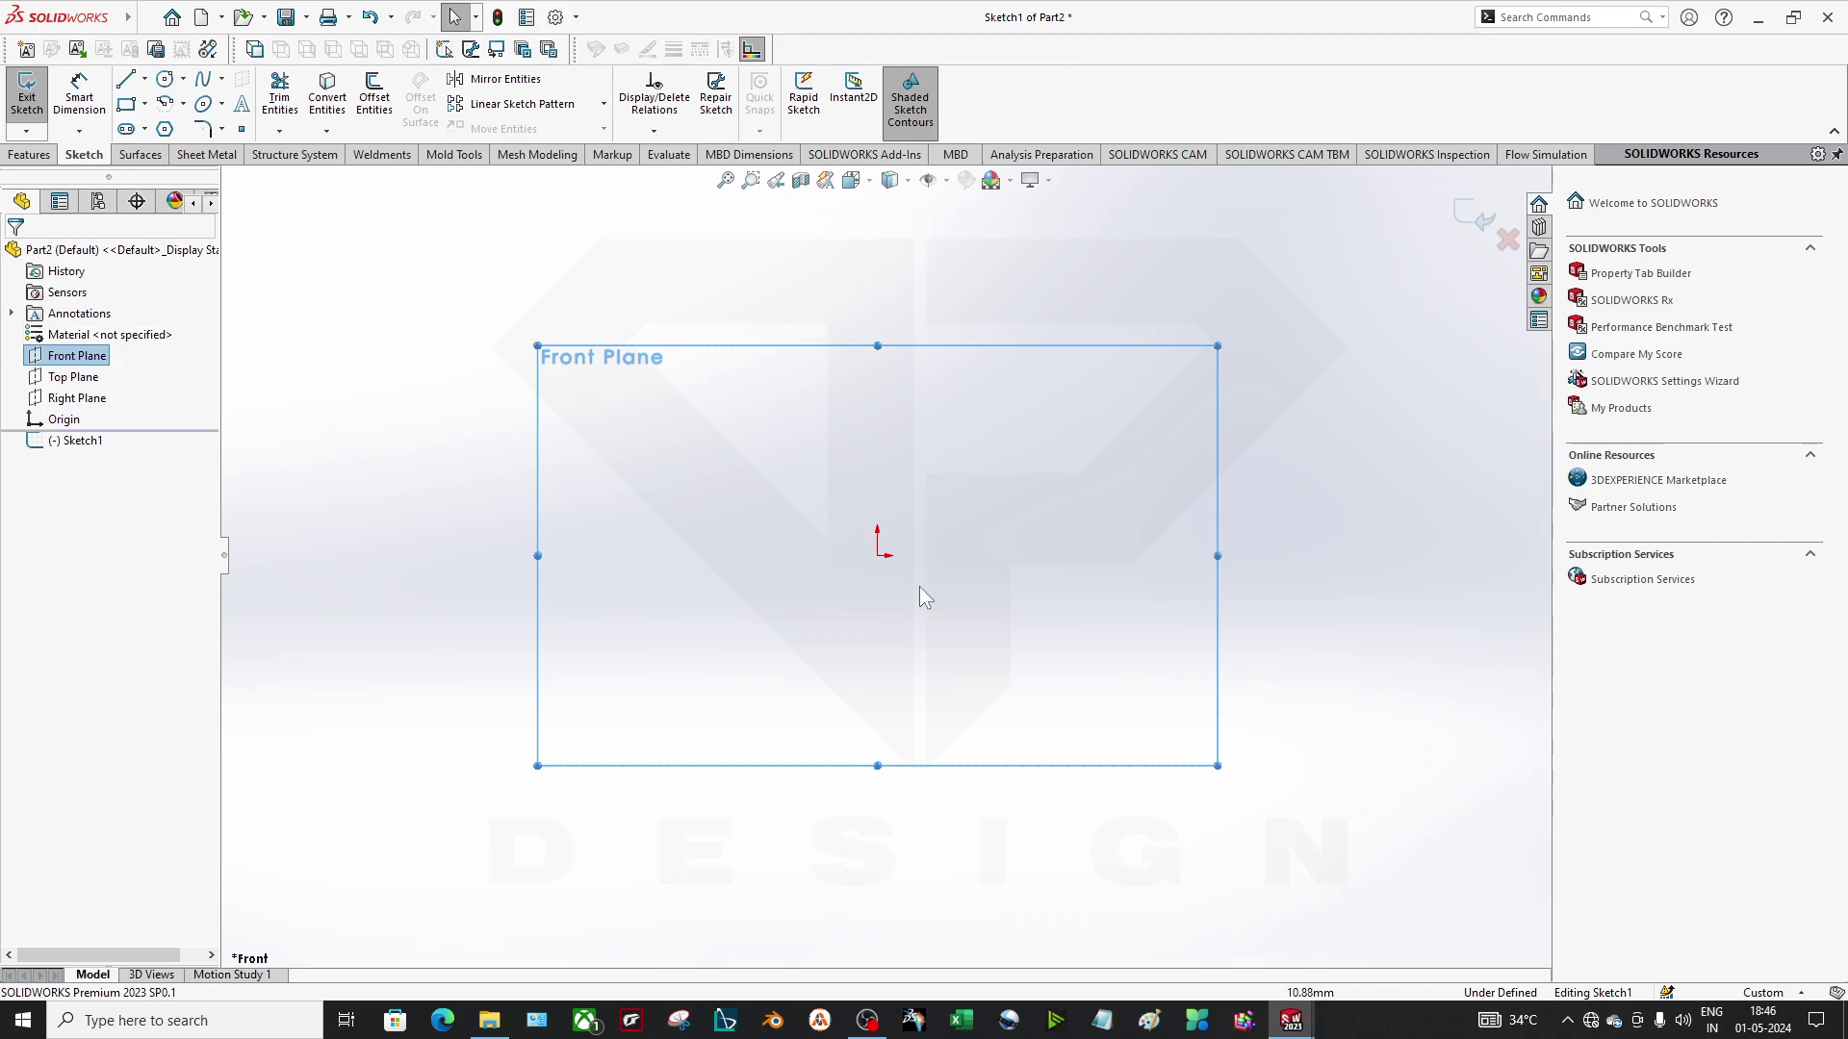
pyautogui.click(164, 78)
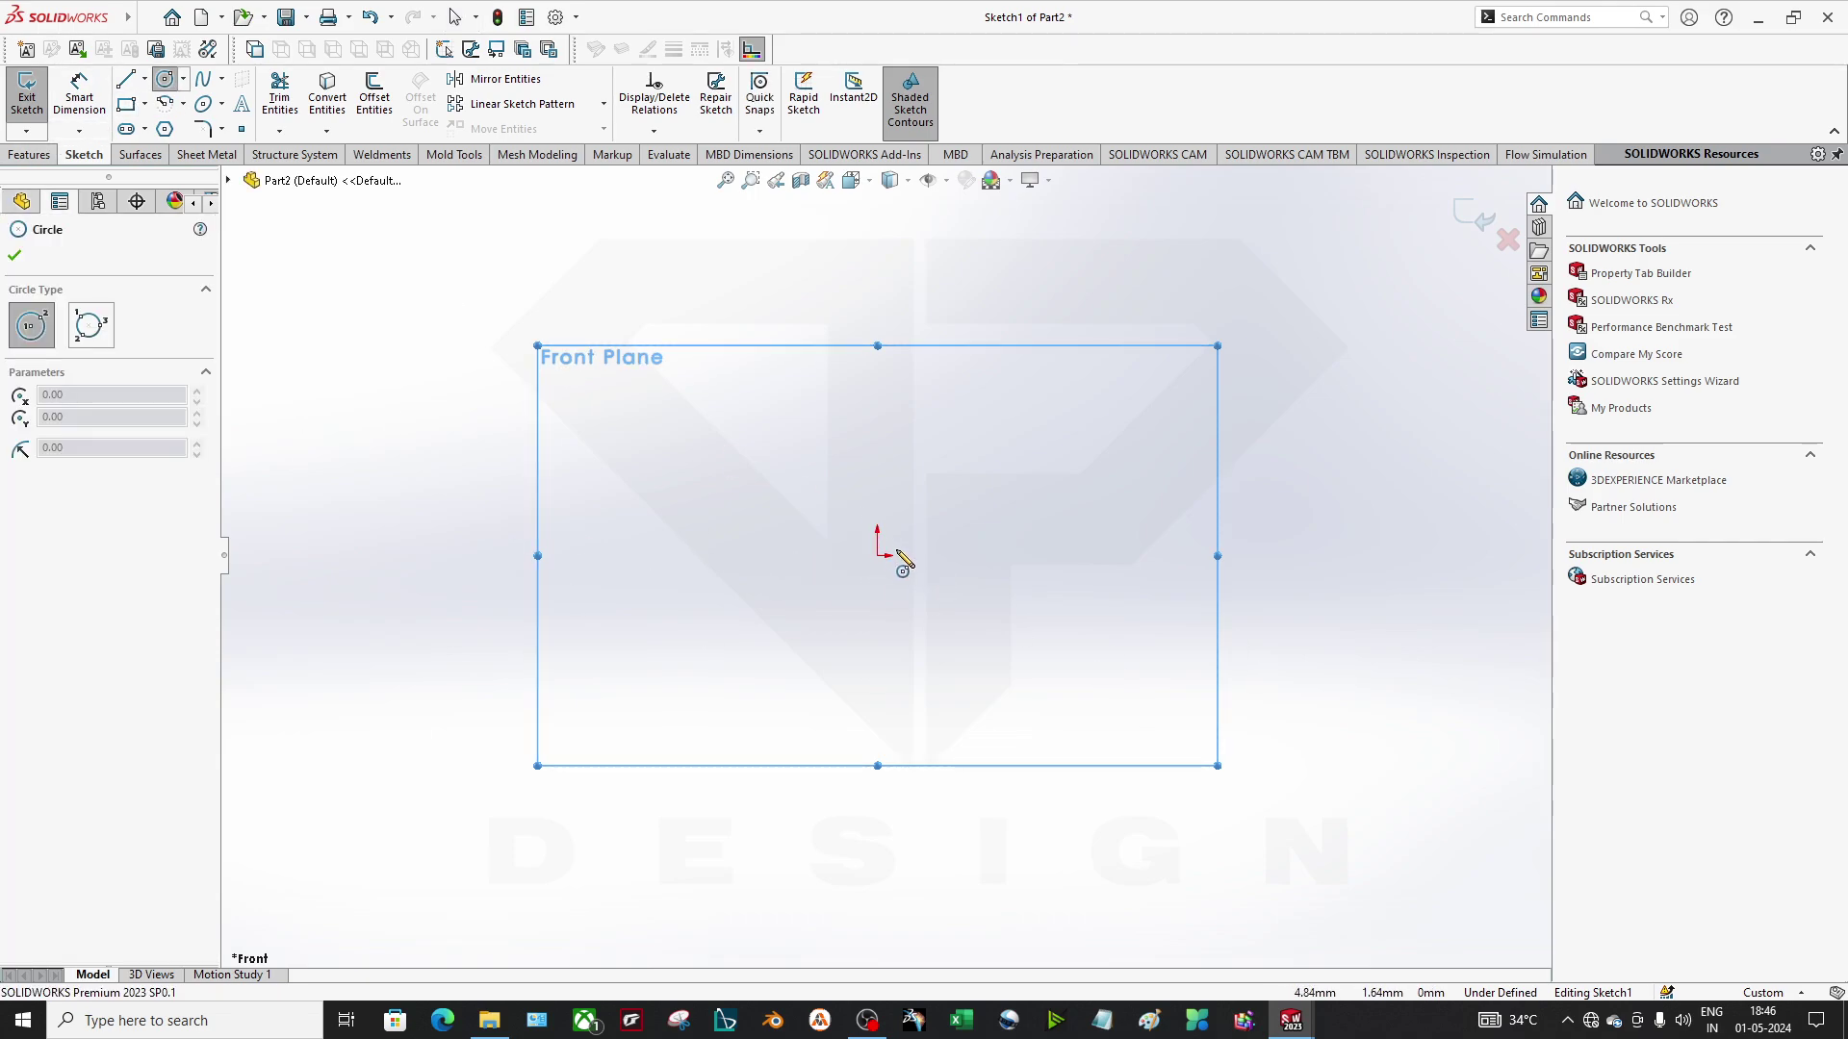
pyautogui.moveTo(878, 555)
pyautogui.mouseDown()
pyautogui.moveTo(900, 735)
pyautogui.moveTo(879, 702)
pyautogui.mouseUp()
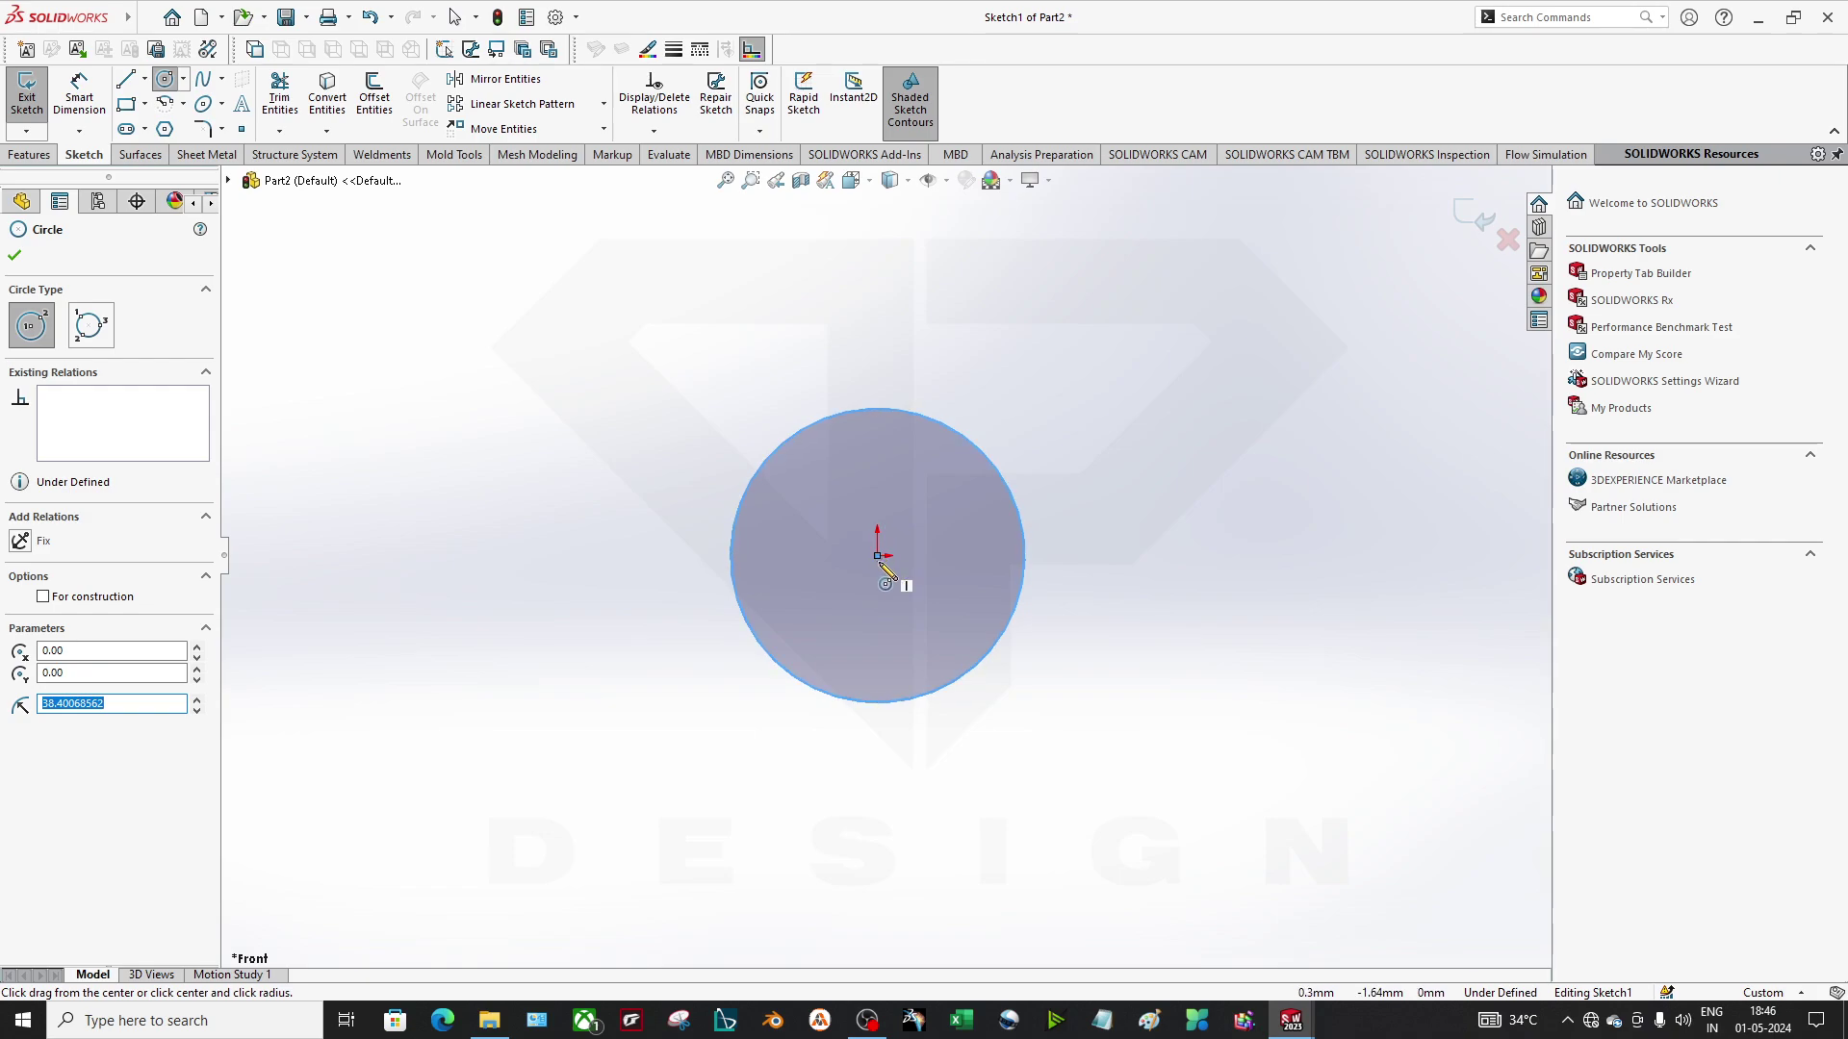
pyautogui.moveTo(877, 555)
pyautogui.mouseDown()
pyautogui.moveTo(915, 598)
pyautogui.moveTo(859, 642)
pyautogui.mouseUp()
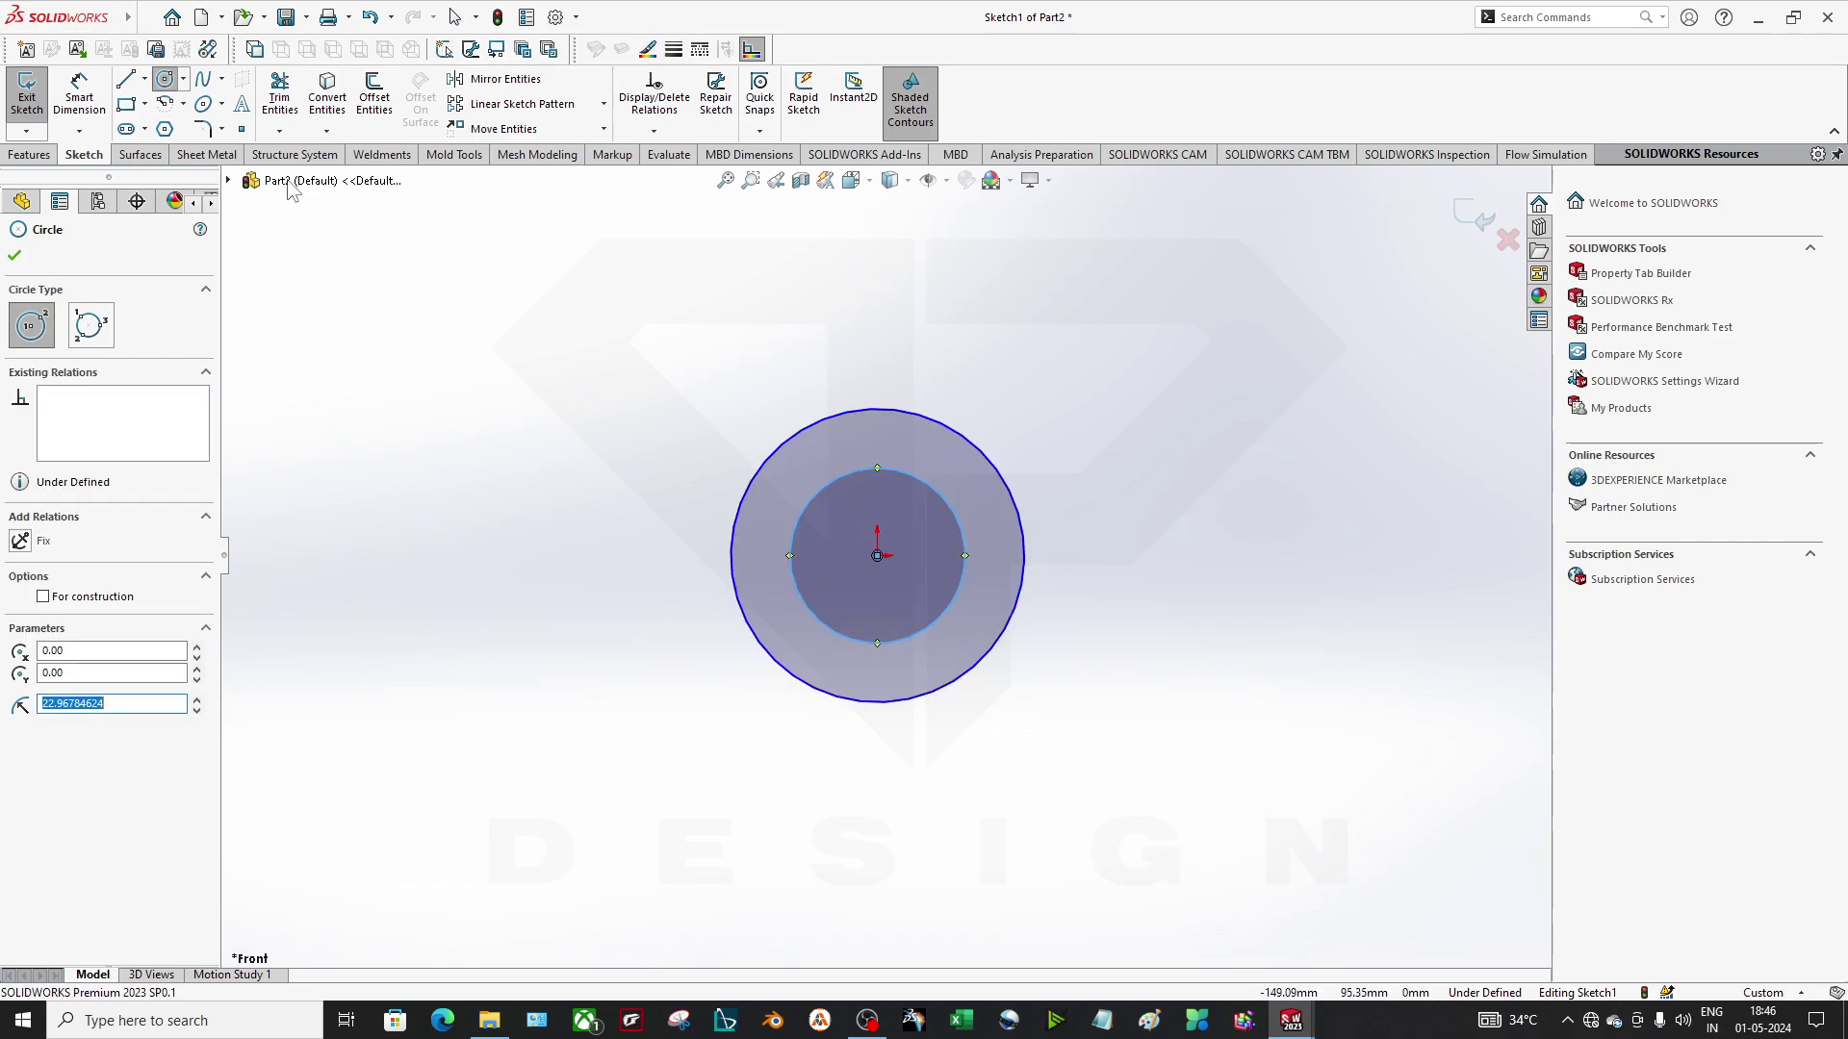
# Dimension the outer circle at Ø25.4 mm and the wall at 2 mm, then exit the sketch.
pyautogui.click(79, 91)
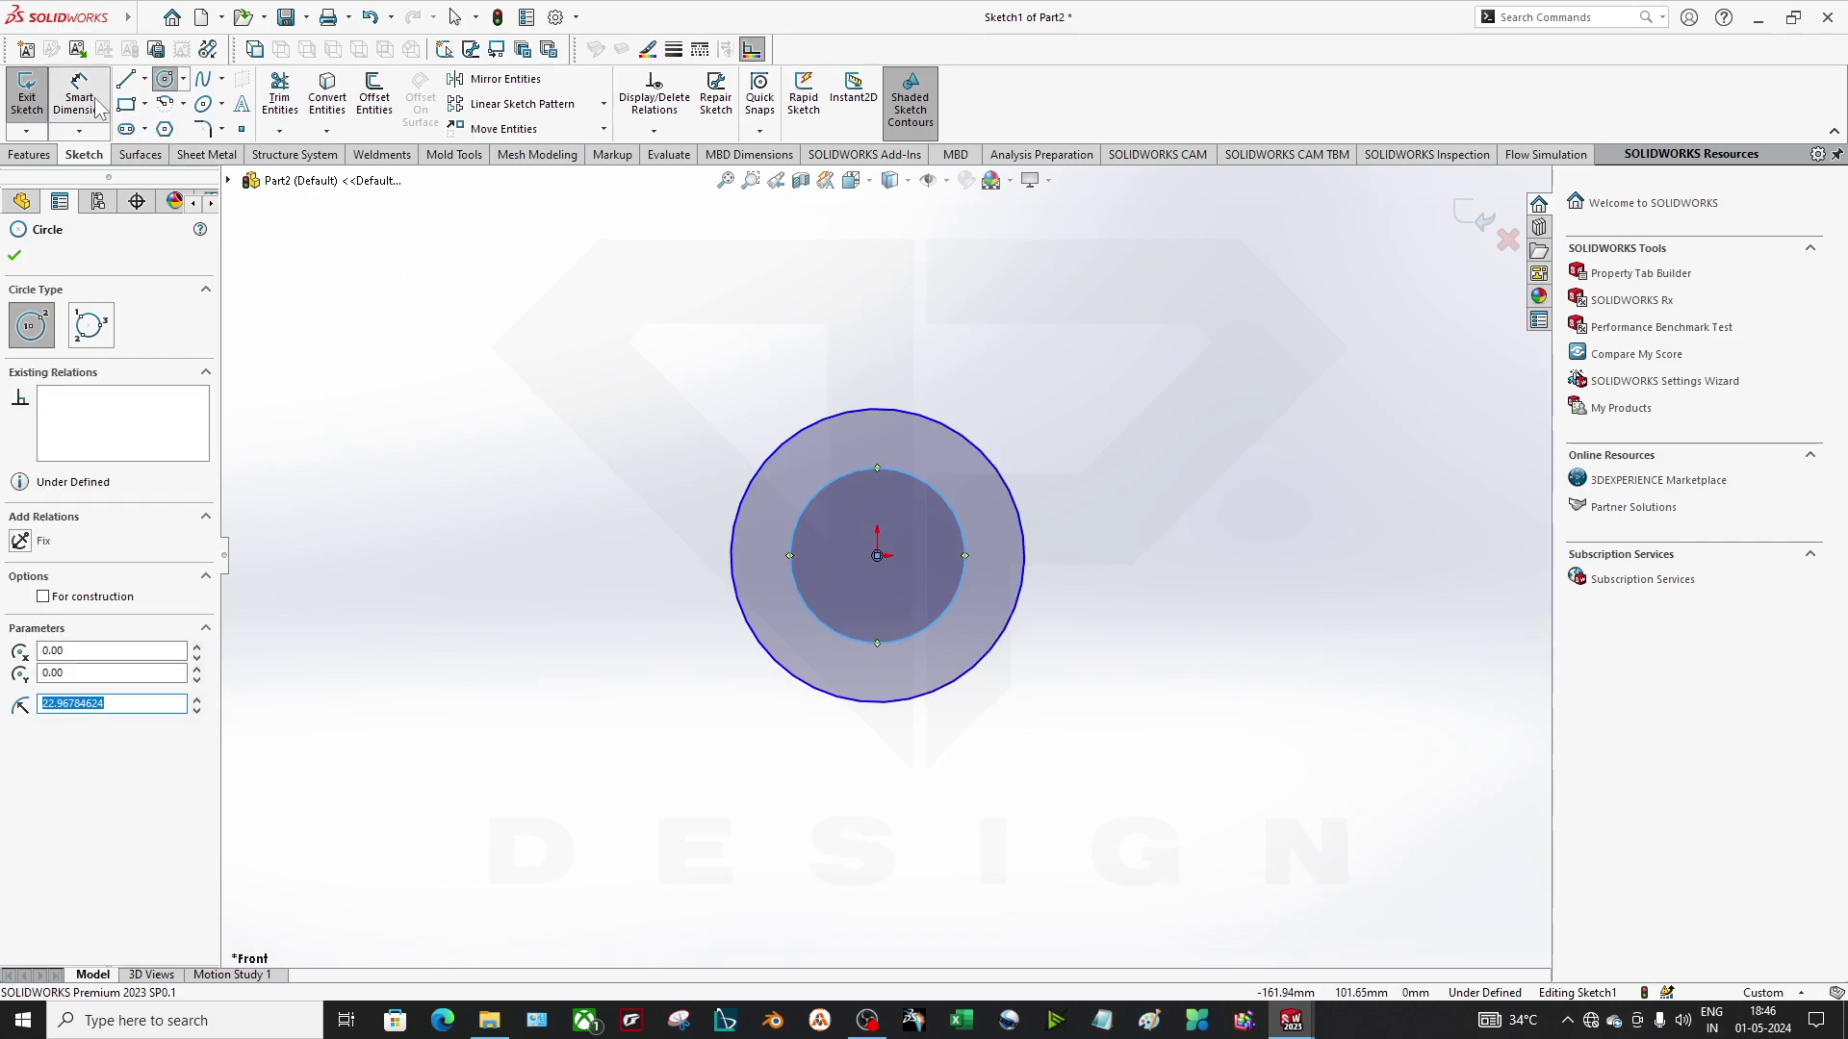
pyautogui.click(772, 471)
pyautogui.click(678, 443)
pyautogui.write('25')
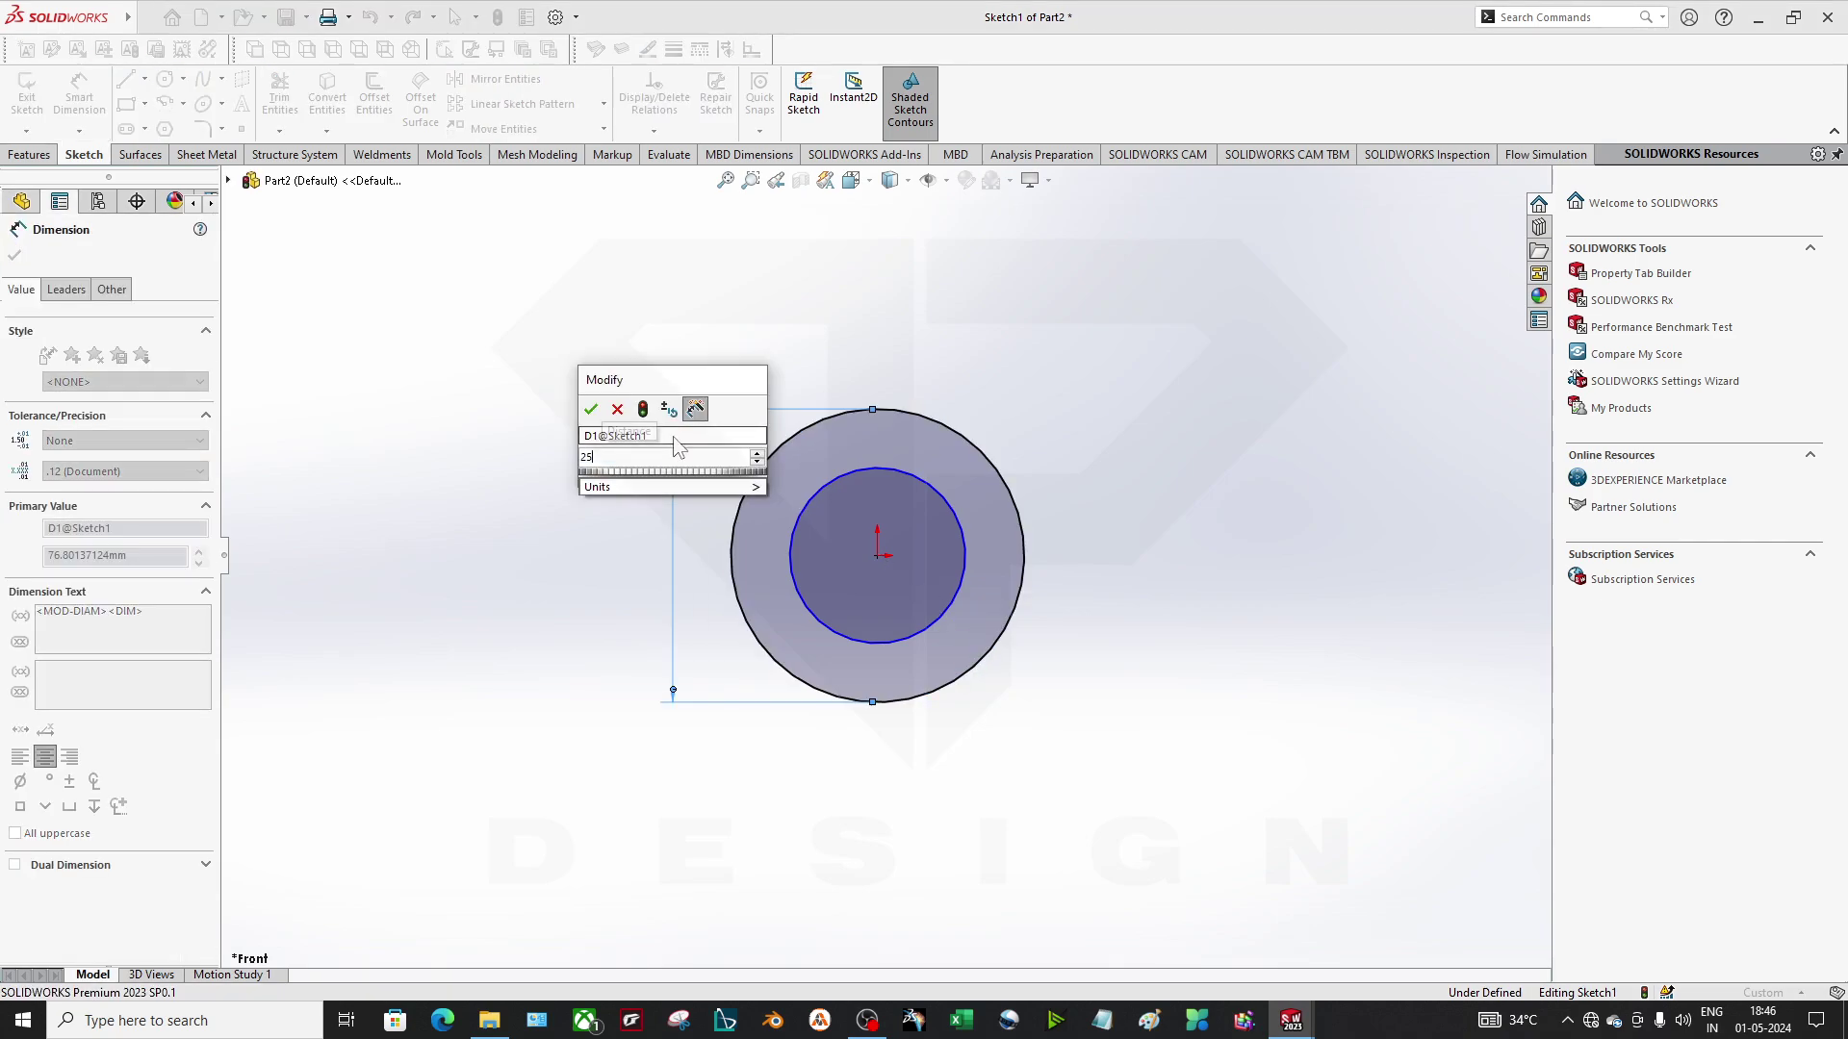
pyautogui.write('.4')
pyautogui.press('Return')
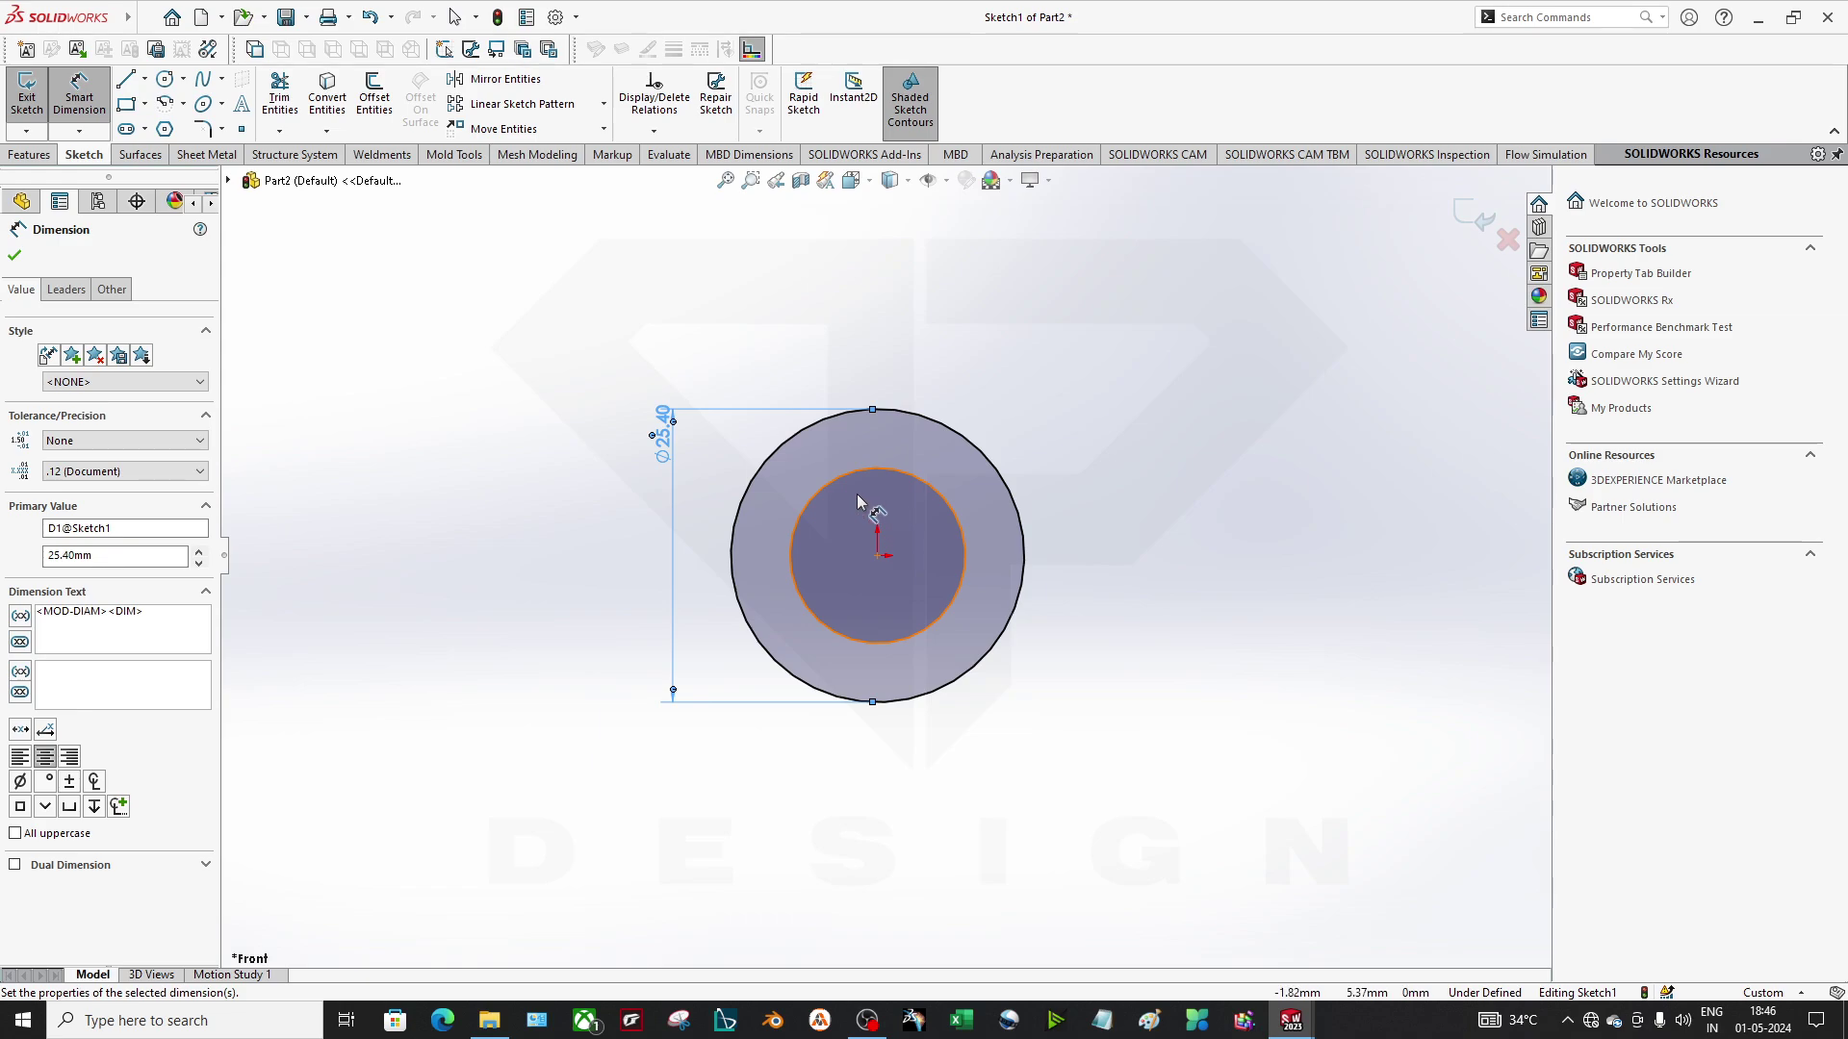
pyautogui.click(862, 473)
pyautogui.click(847, 411)
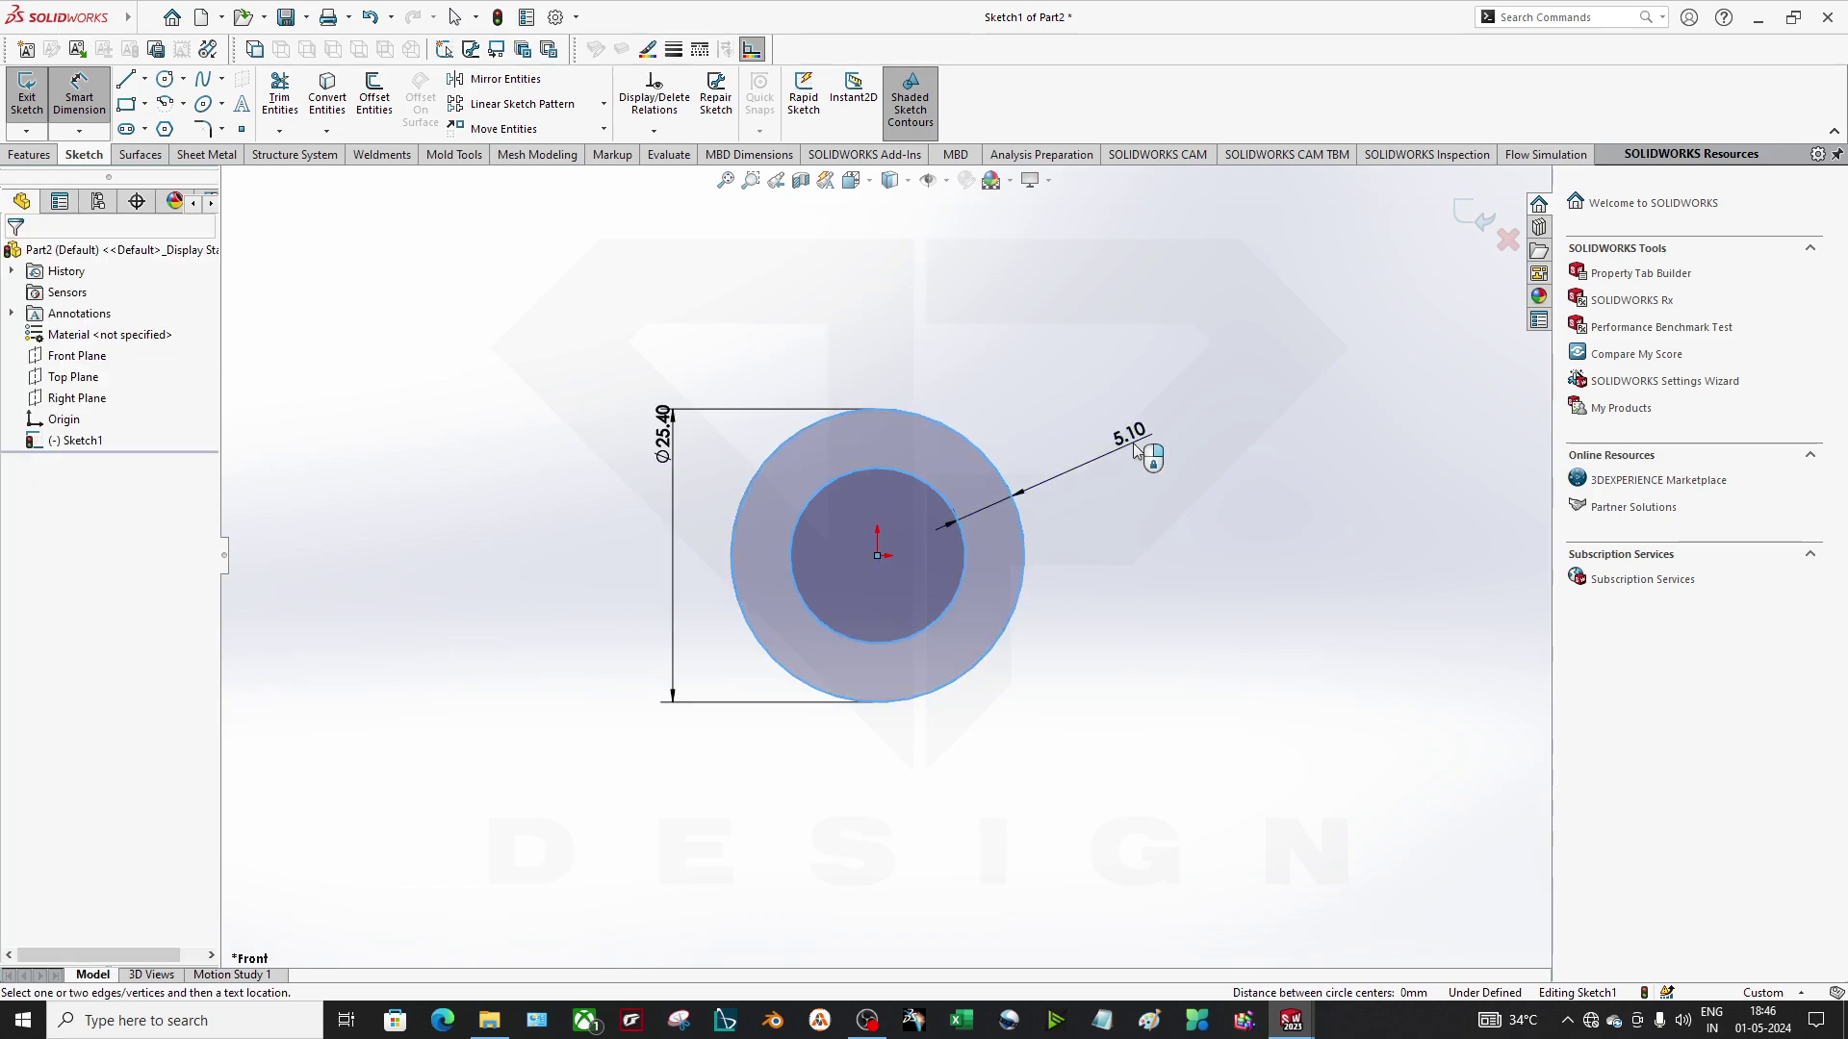
pyautogui.click(1136, 450)
pyautogui.write('2')
pyautogui.press('Return')
pyautogui.click(928, 833)
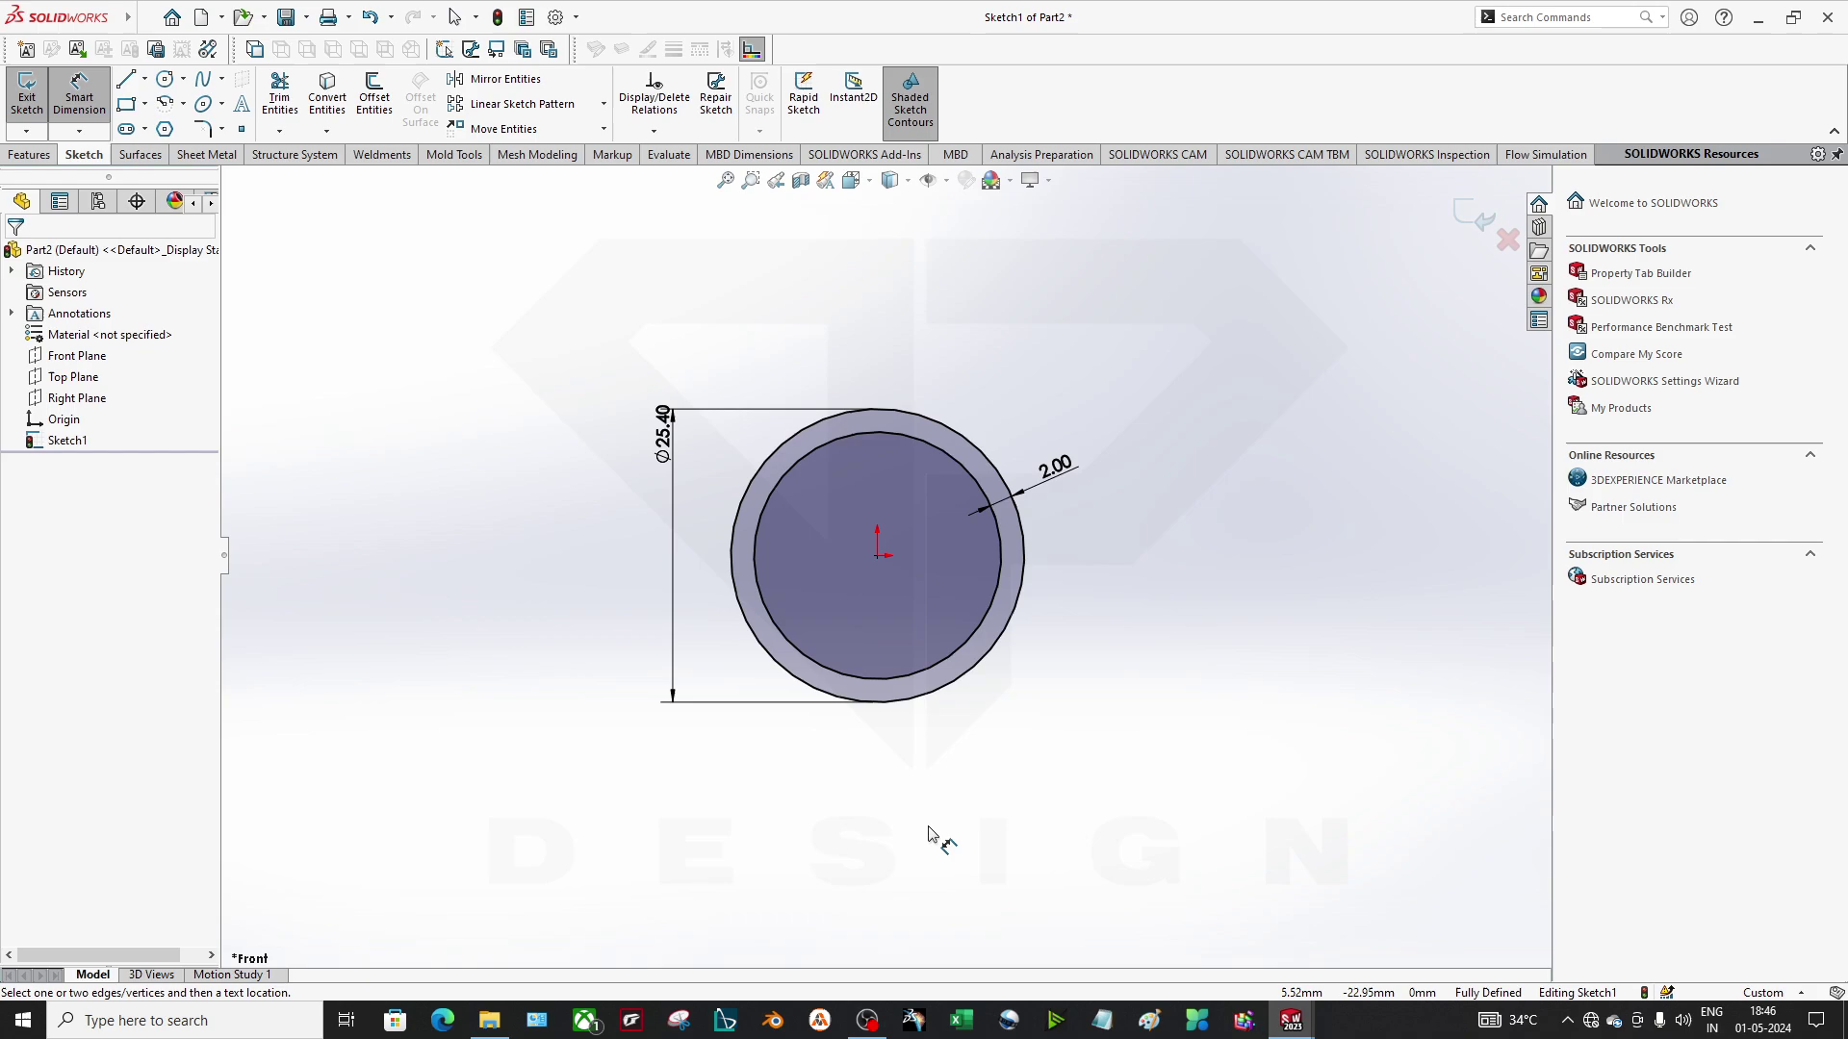
pyautogui.click(1473, 214)
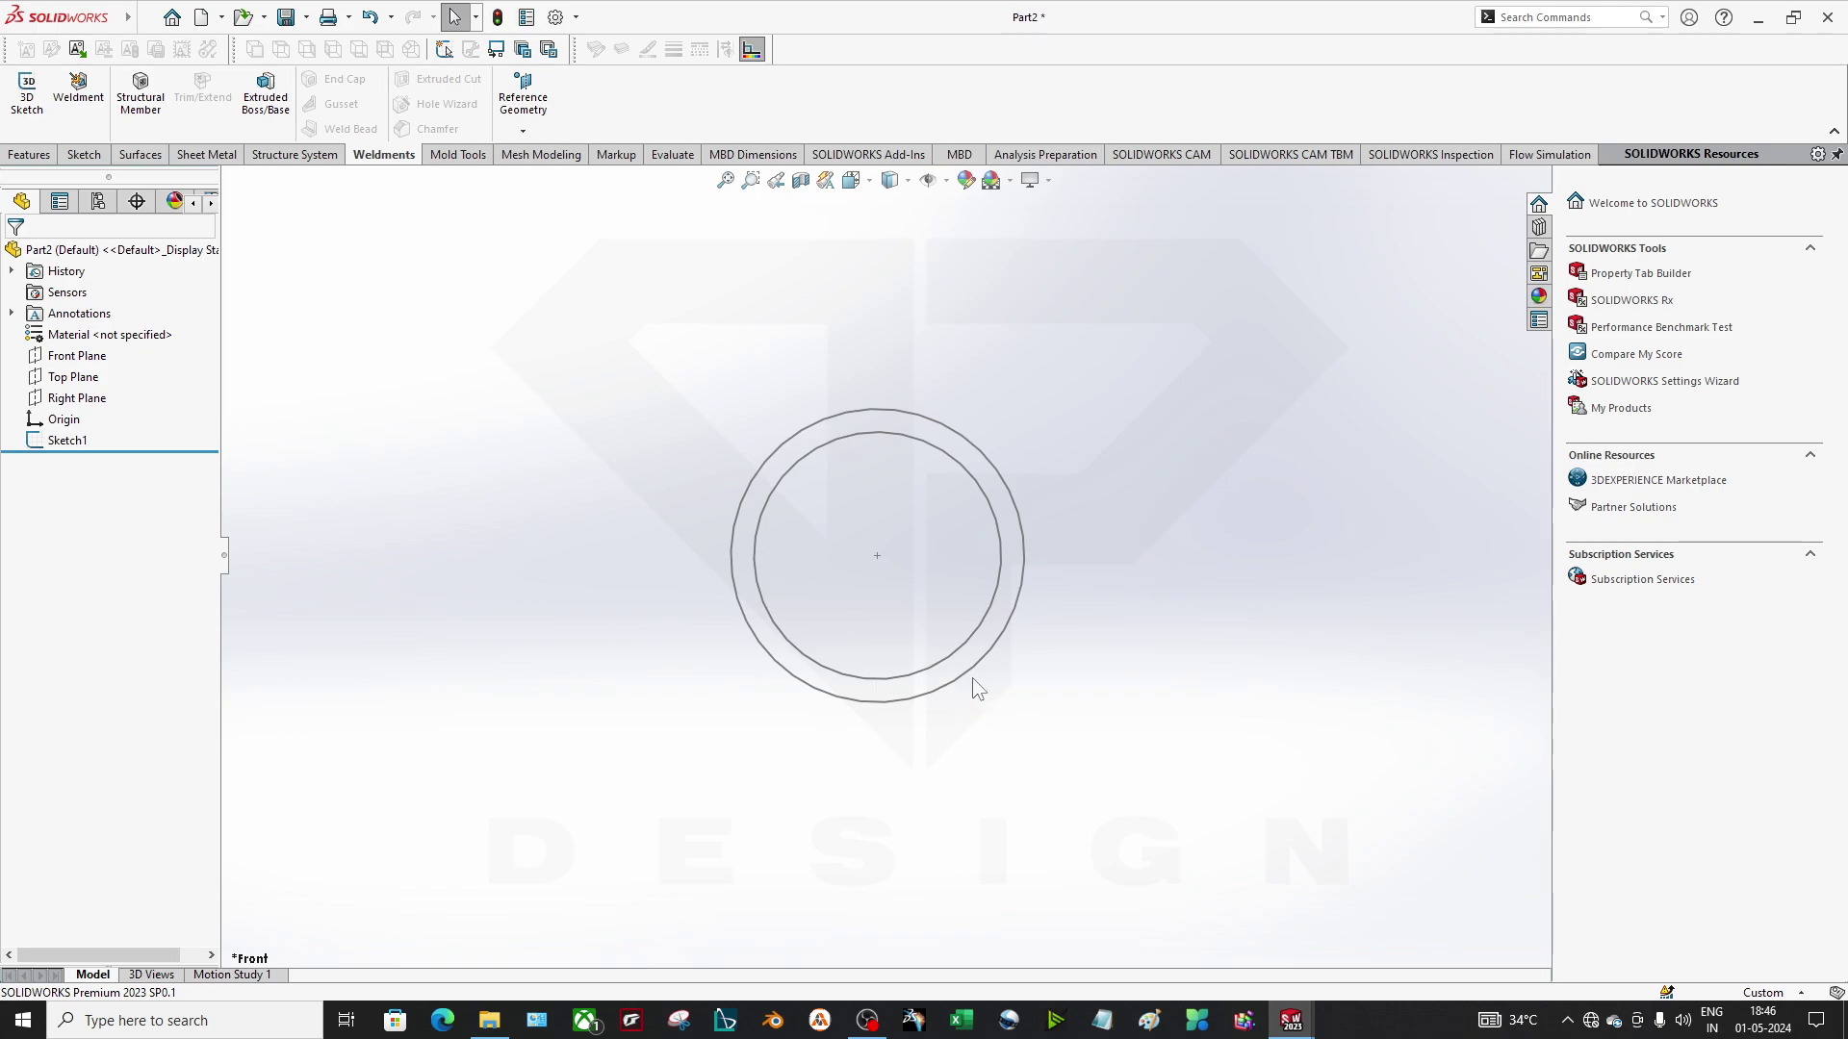
# Select Sketch1 and bring up the Save options dropdown.
pyautogui.click(70, 442)
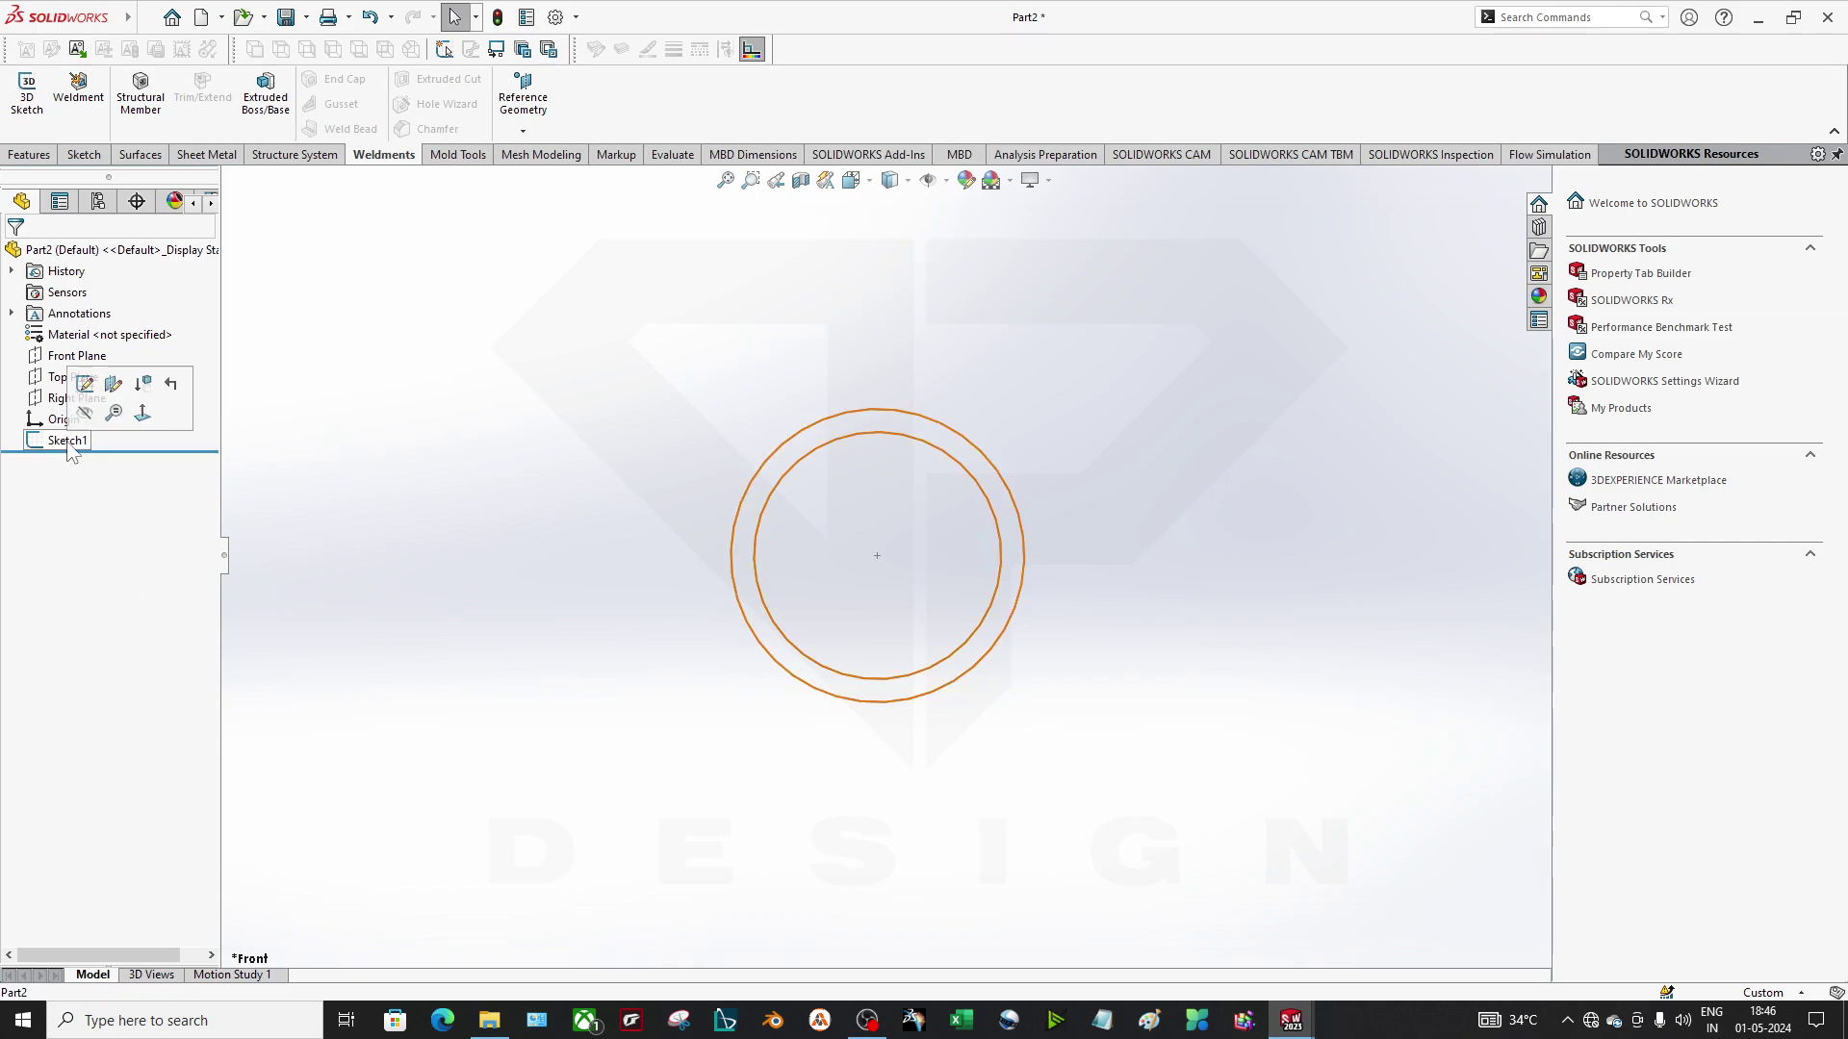
pyautogui.click(306, 18)
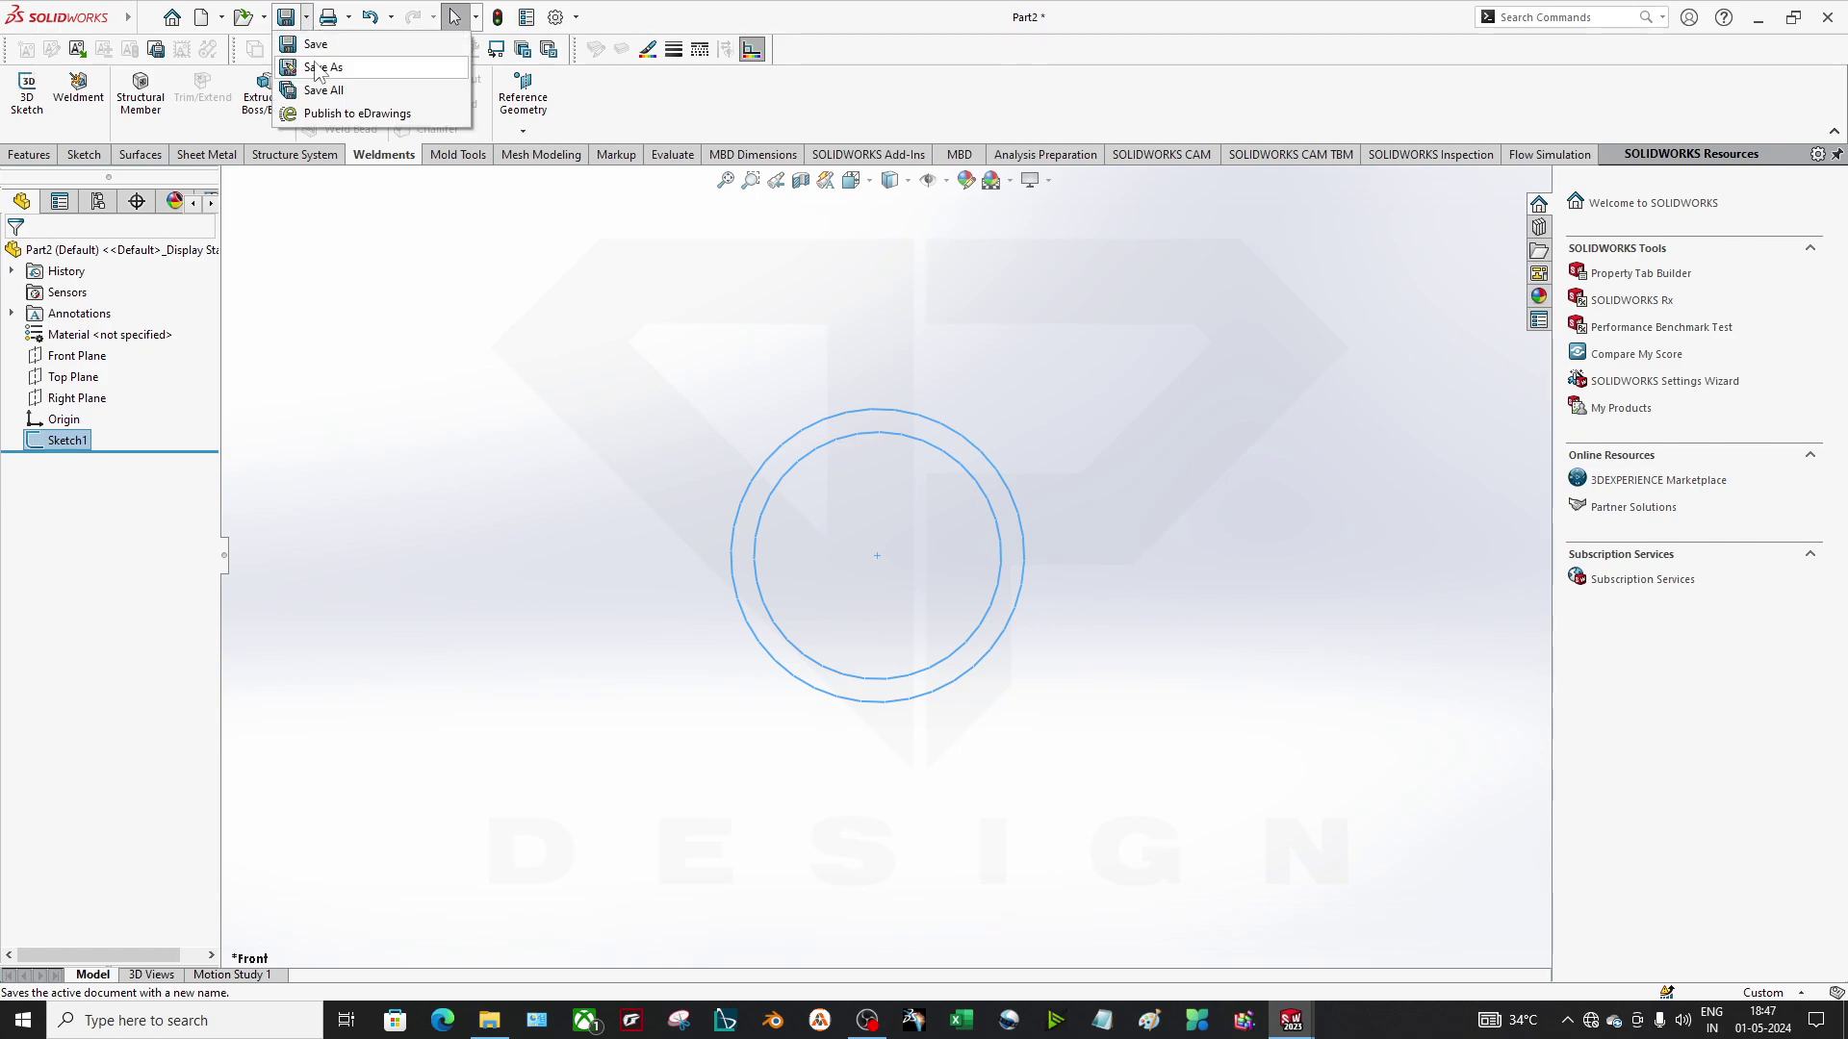
# Choose Save As, then create and open a Weldment Trial folder inside Trash.
pyautogui.click(317, 68)
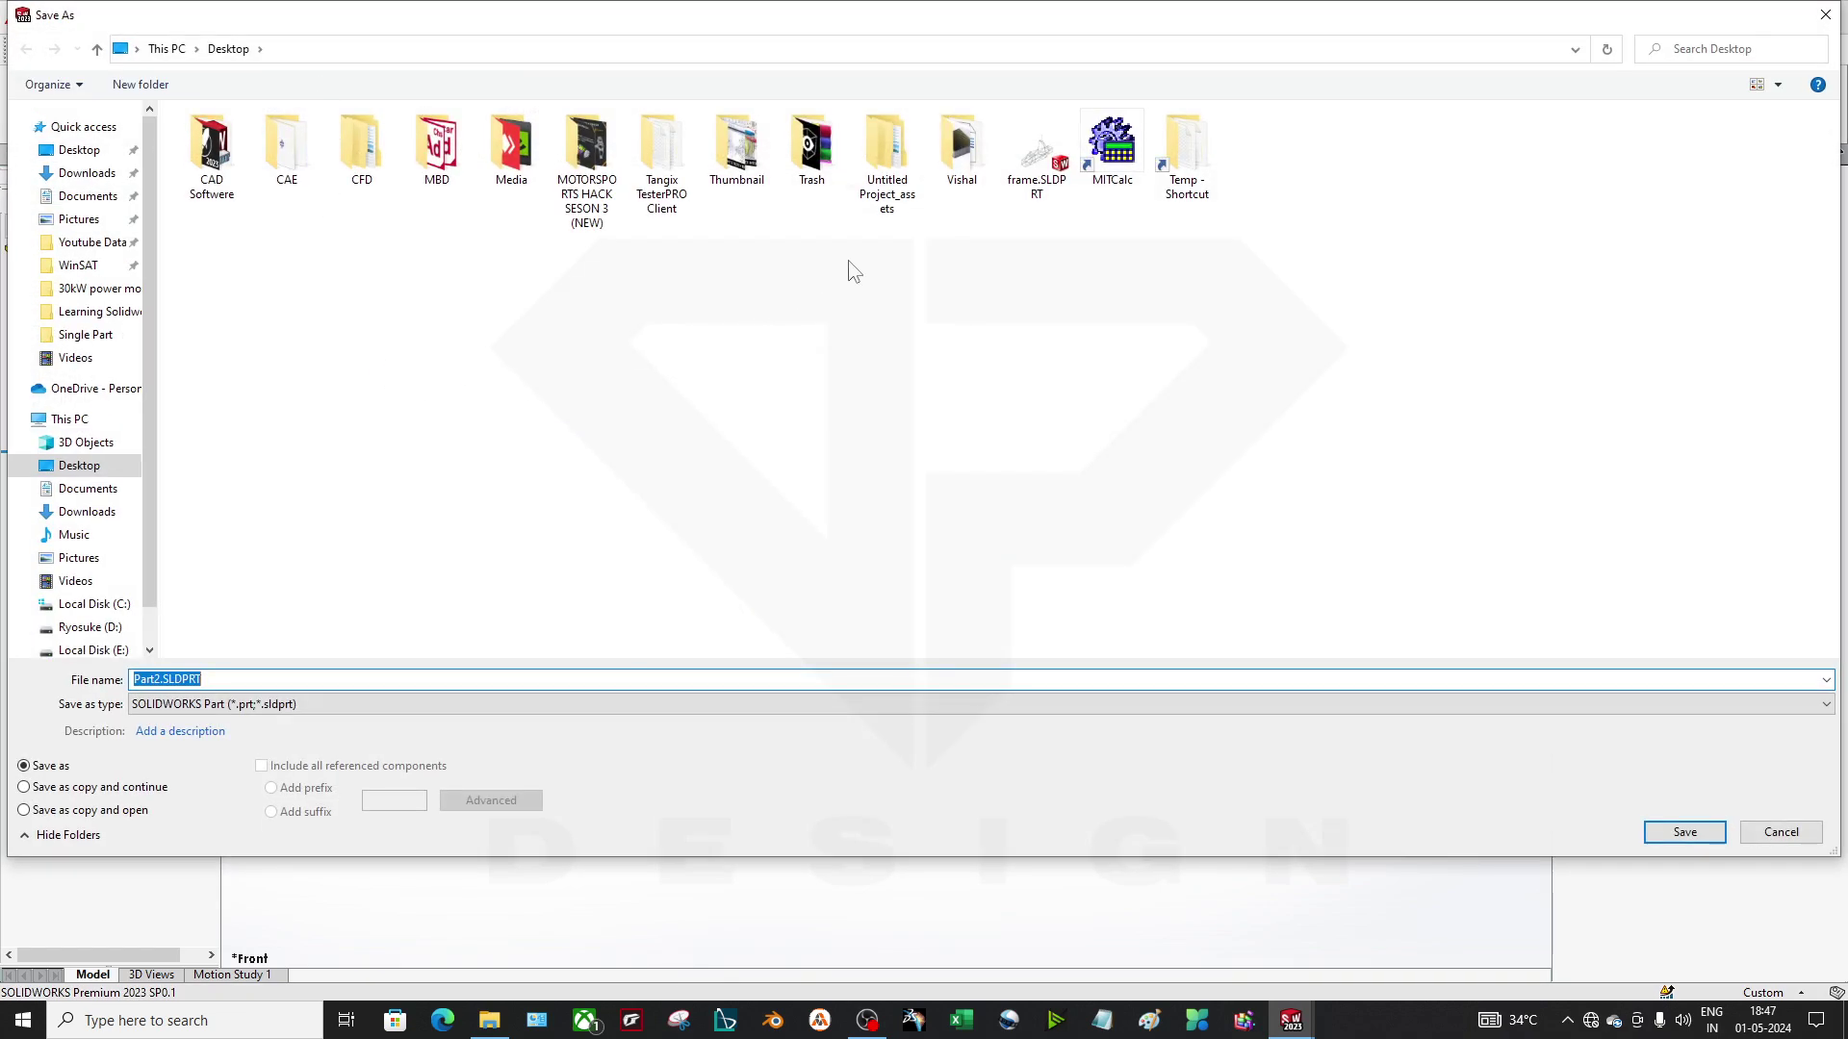
pyautogui.doubleClick(811, 149)
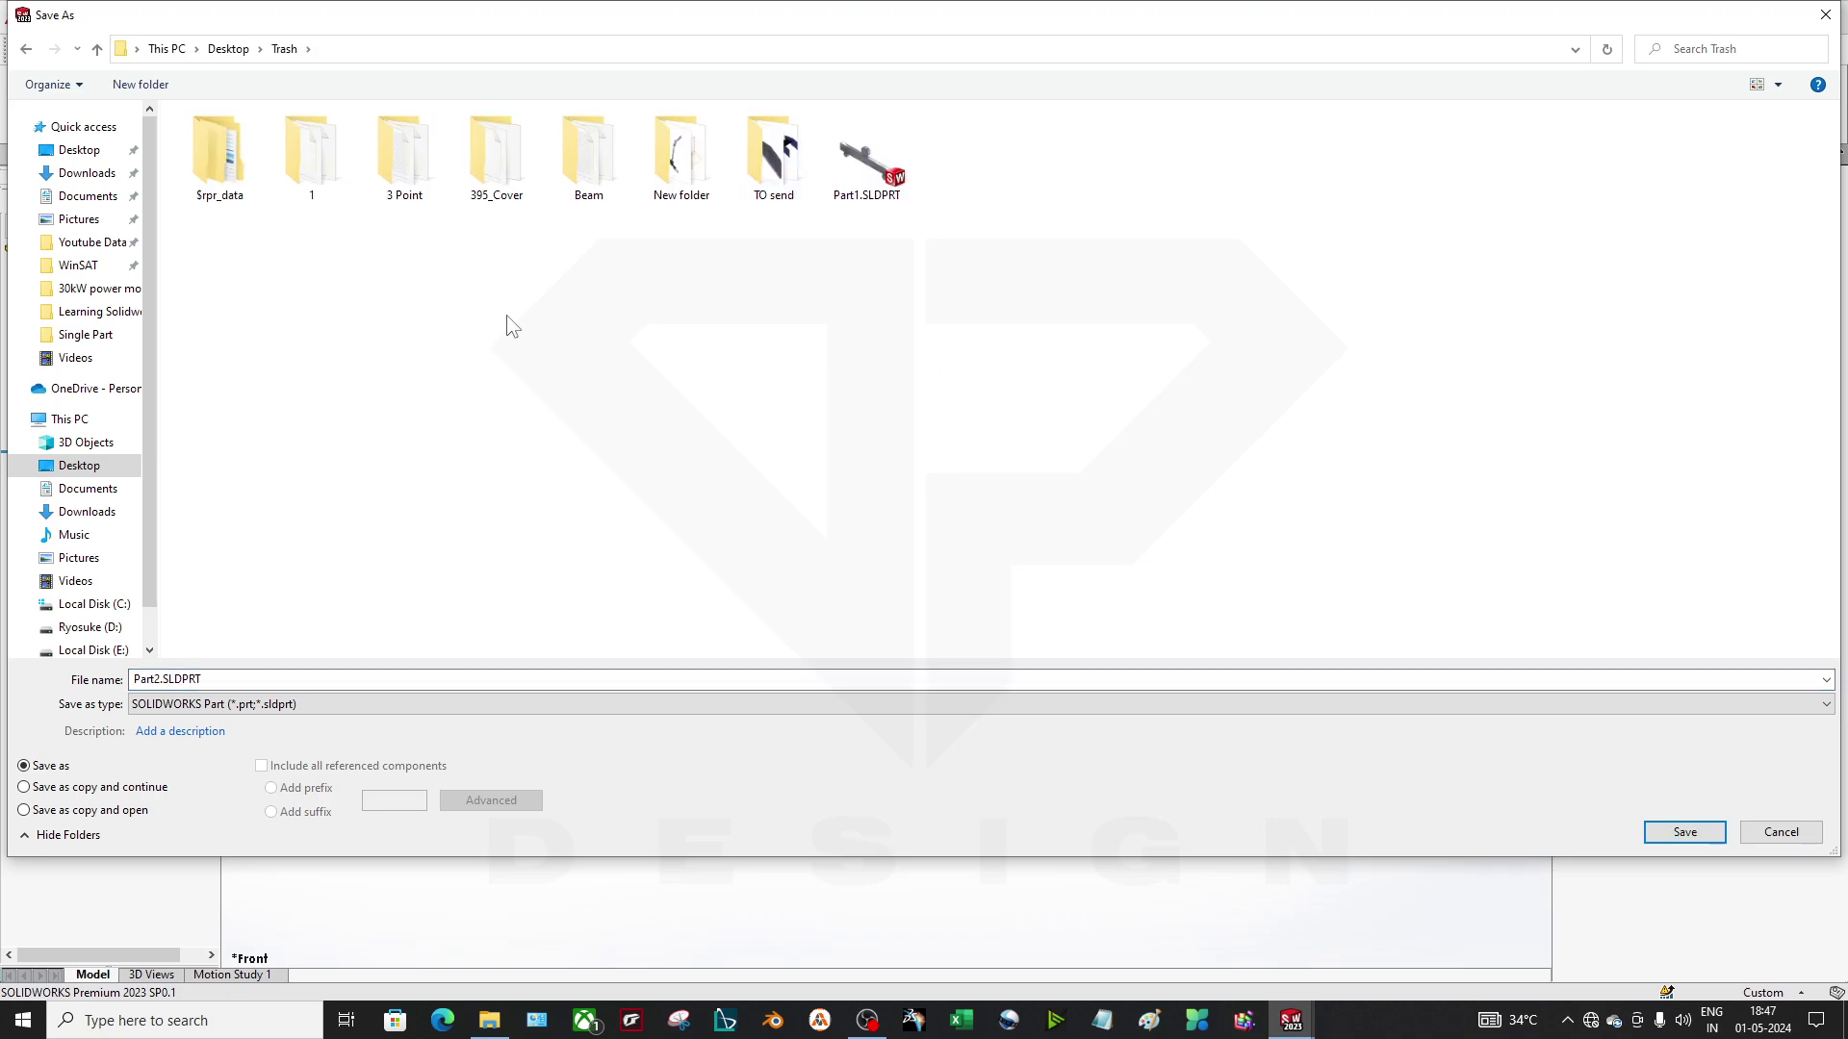
pyautogui.rightClick(549, 333)
pyautogui.click(977, 514)
pyautogui.write('Weld')
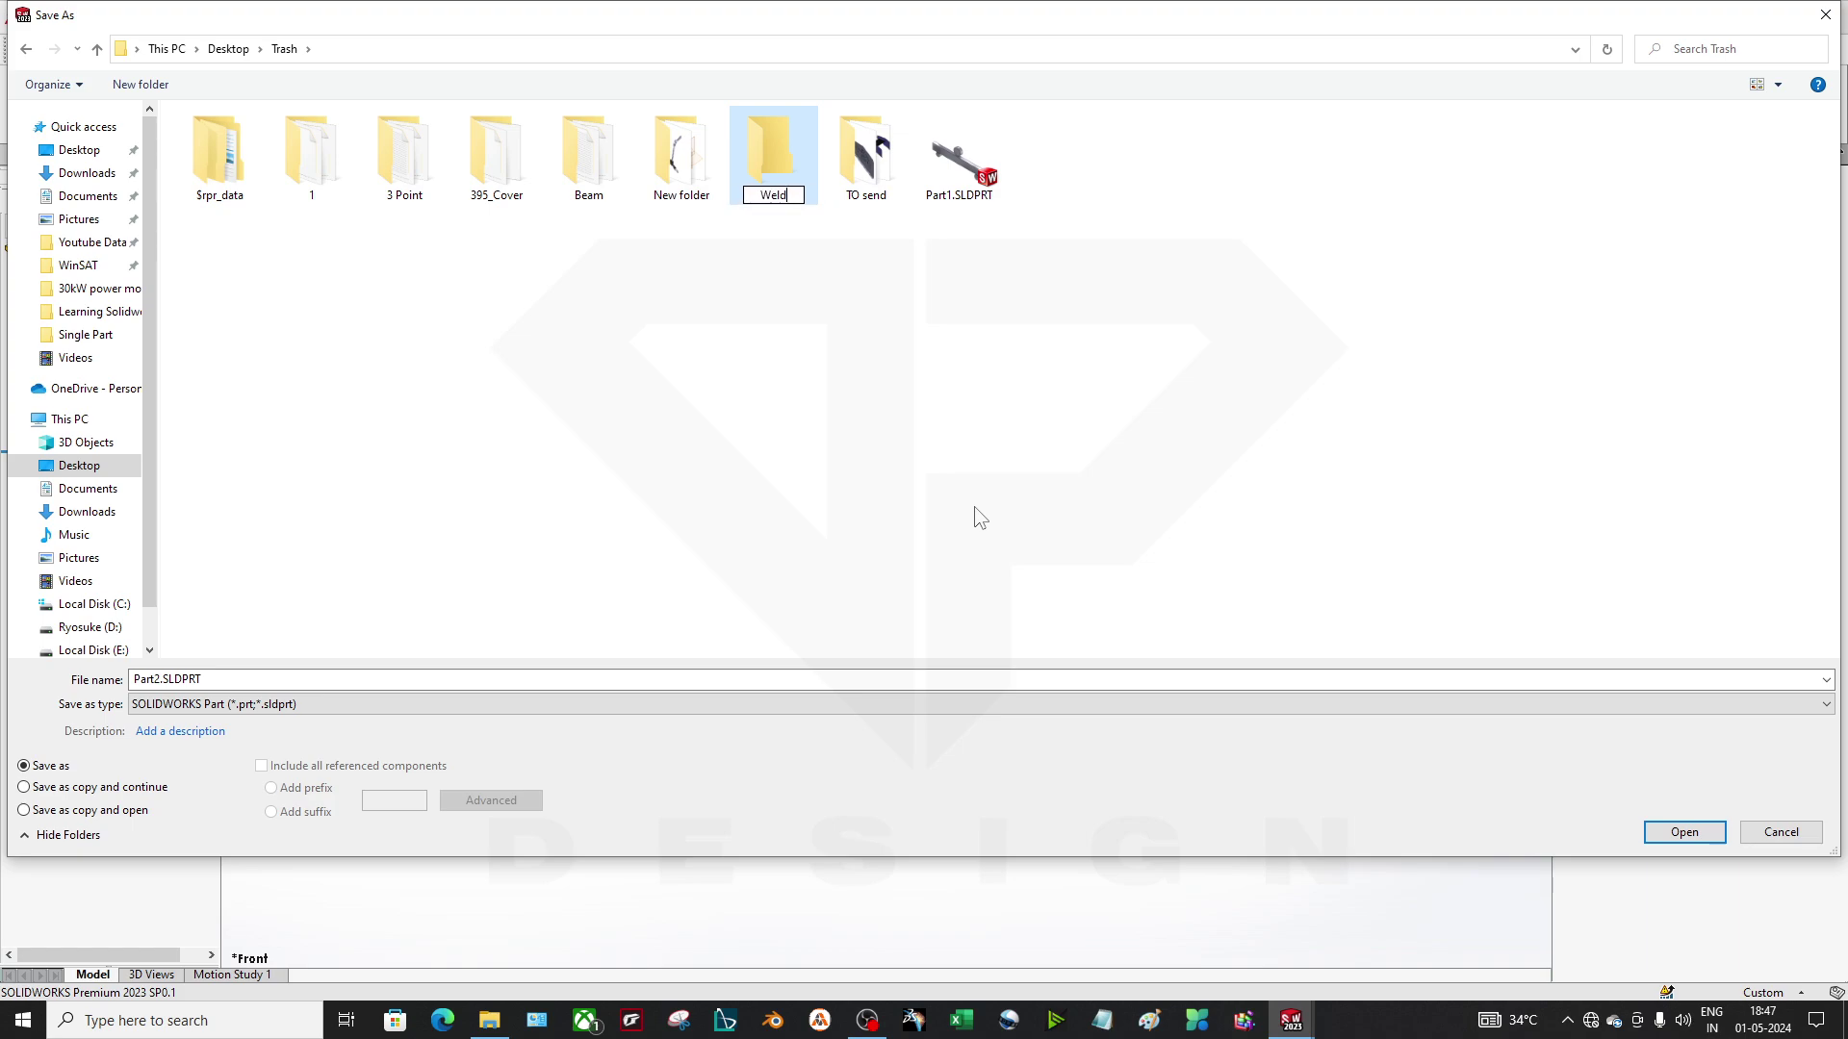
pyautogui.write('ment Trial')
pyautogui.press('Return')
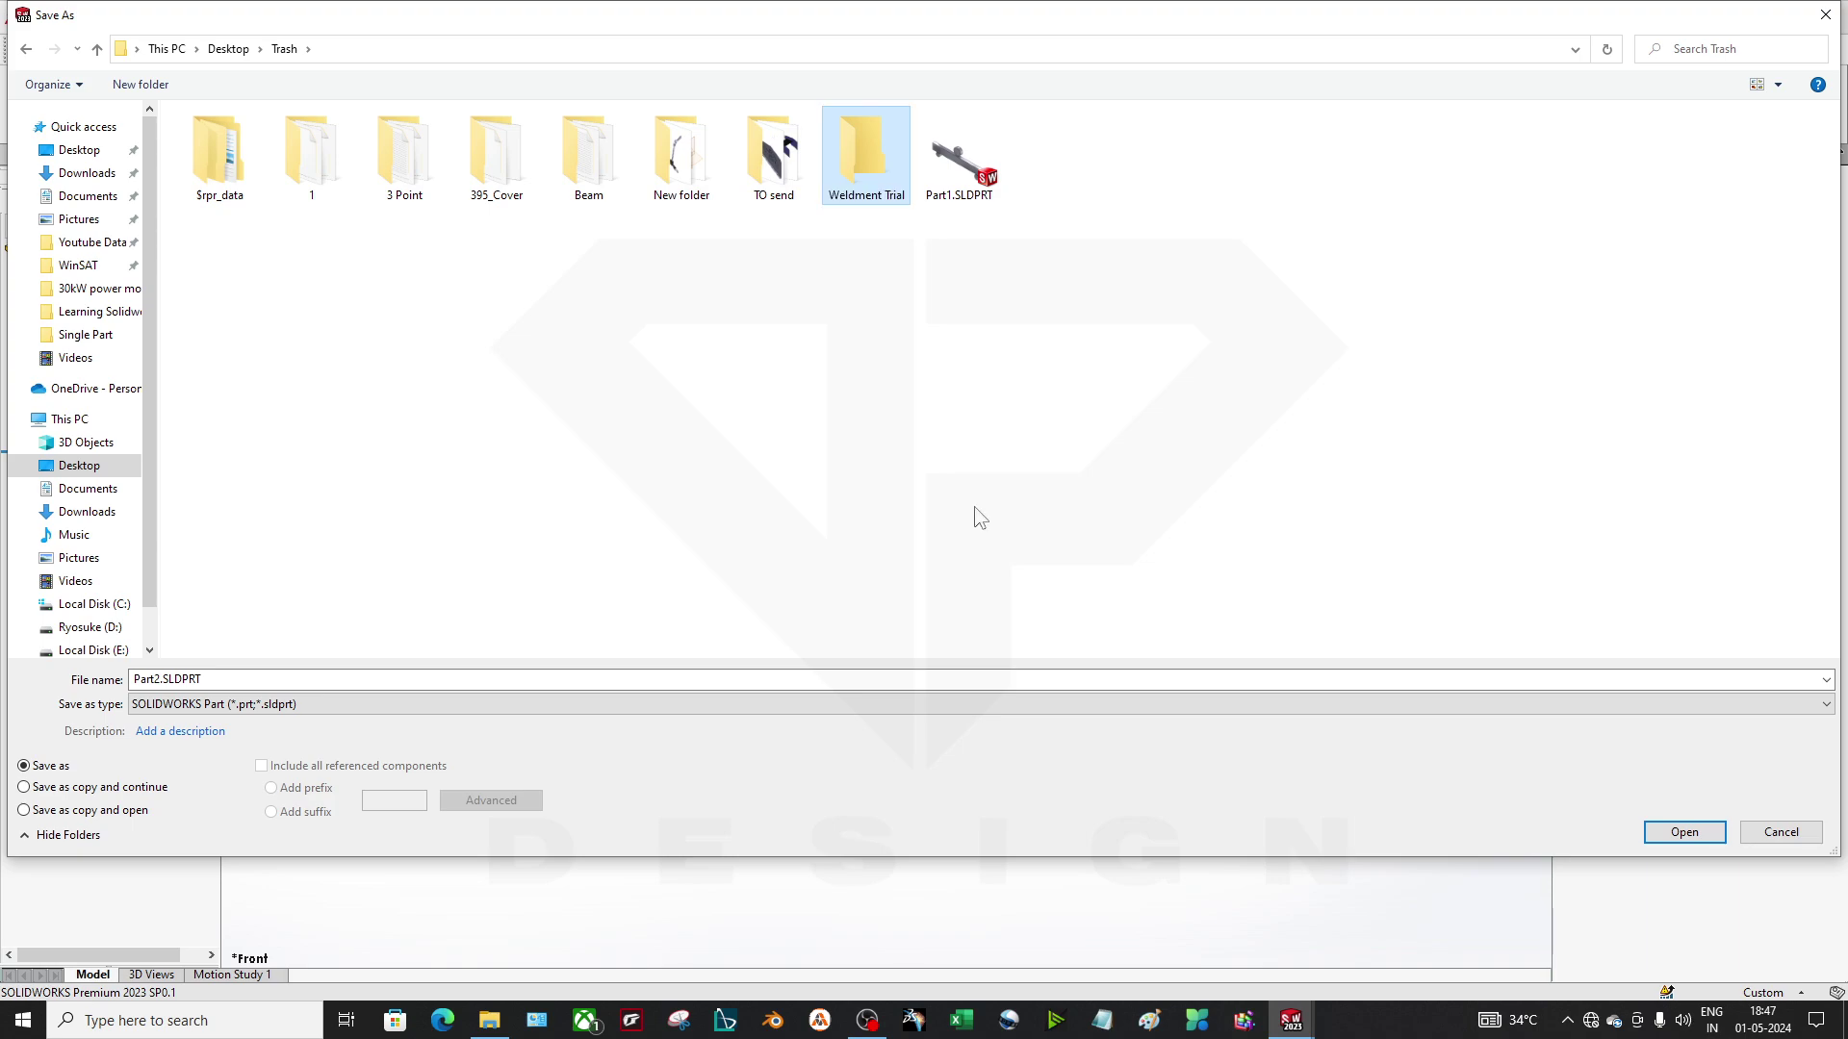
pyautogui.press('Return')
# Create an FSAE folder, then a Pipe Section folder inside it, and open it.
pyautogui.hotkey('ctrl', 'shift', 'n')
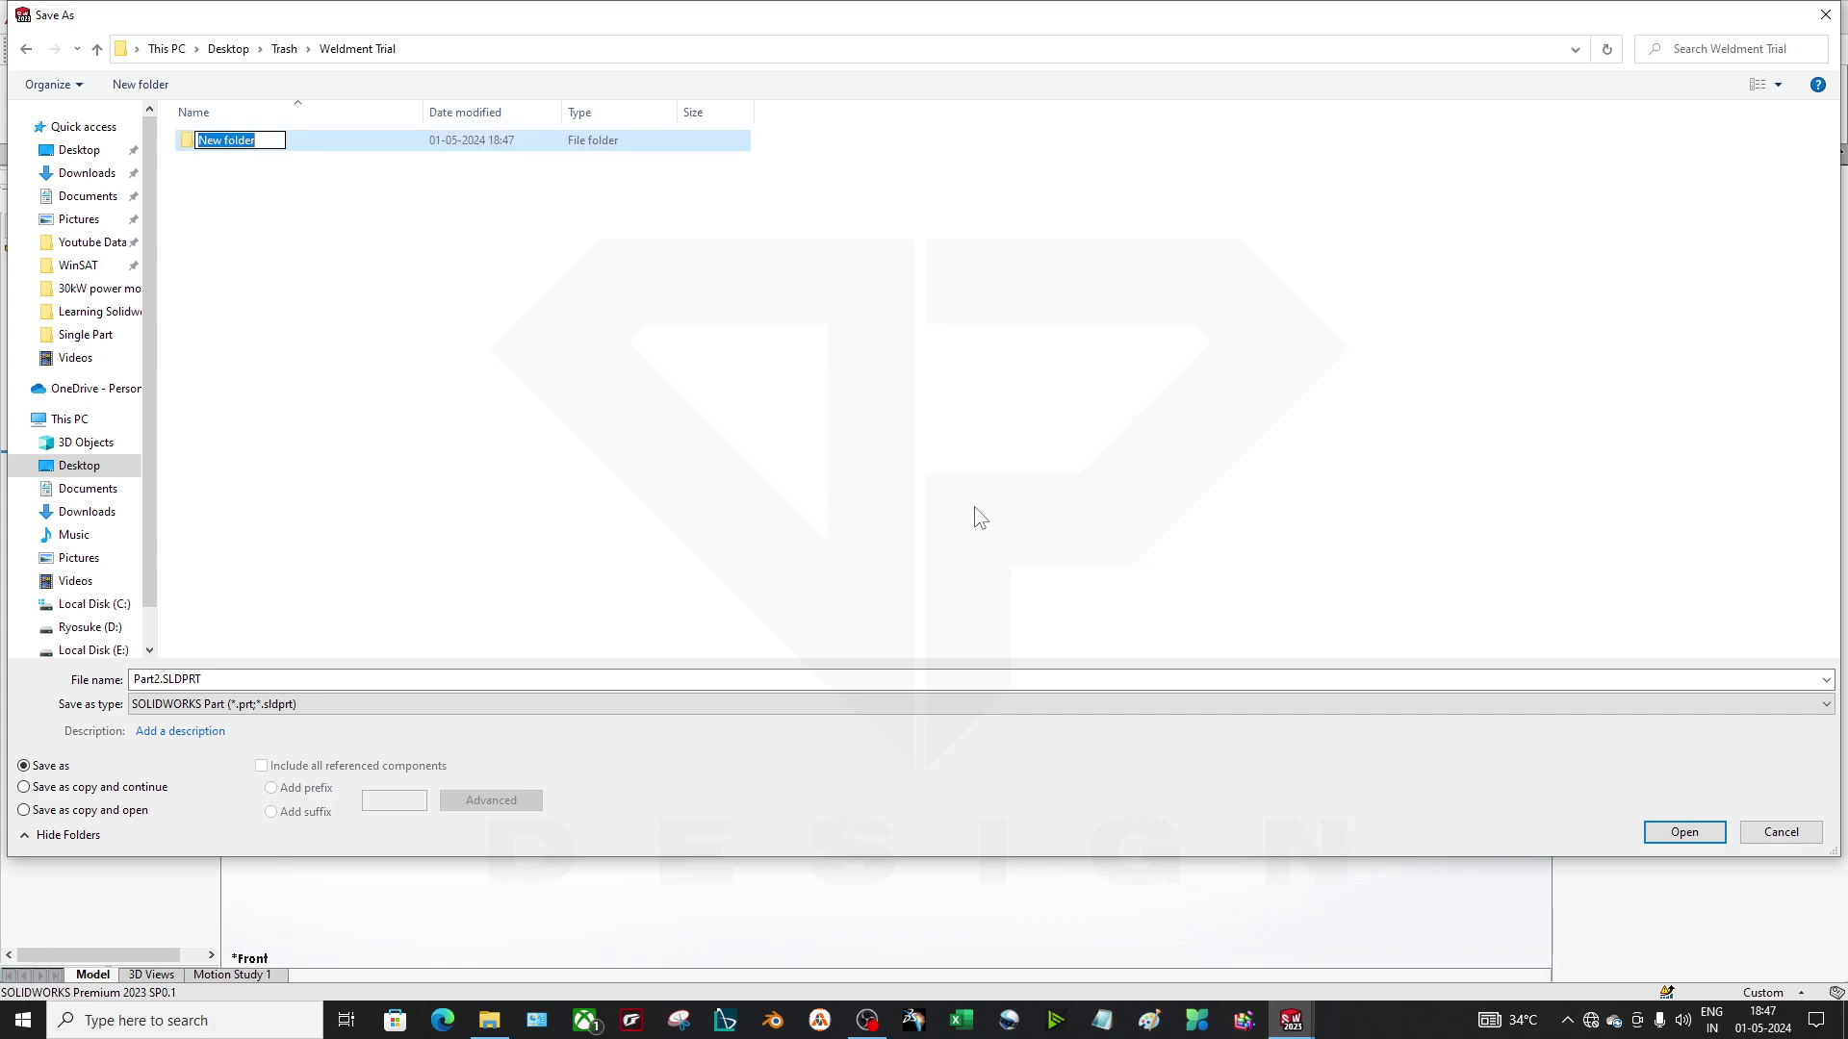
pyautogui.write('FSAE')
pyautogui.press('Return')
pyautogui.press('Return')
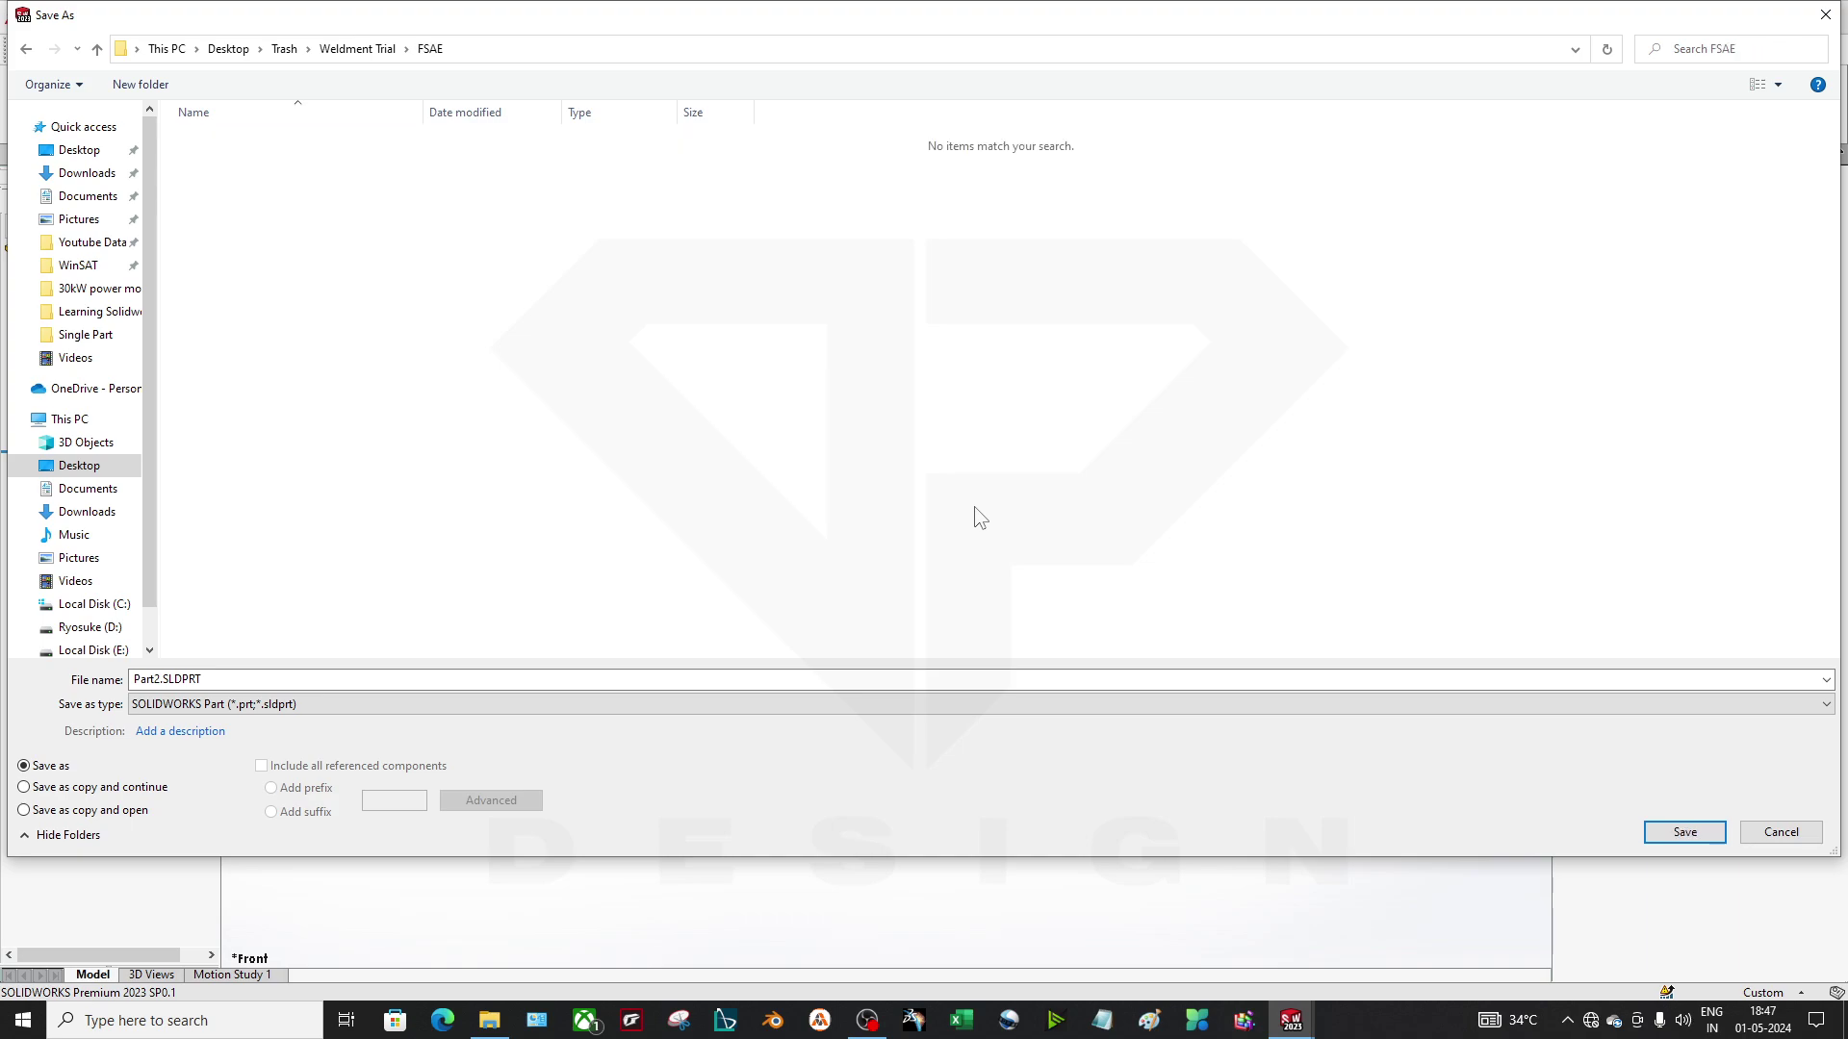
pyautogui.hotkey('ctrl', 'shift', 'n')
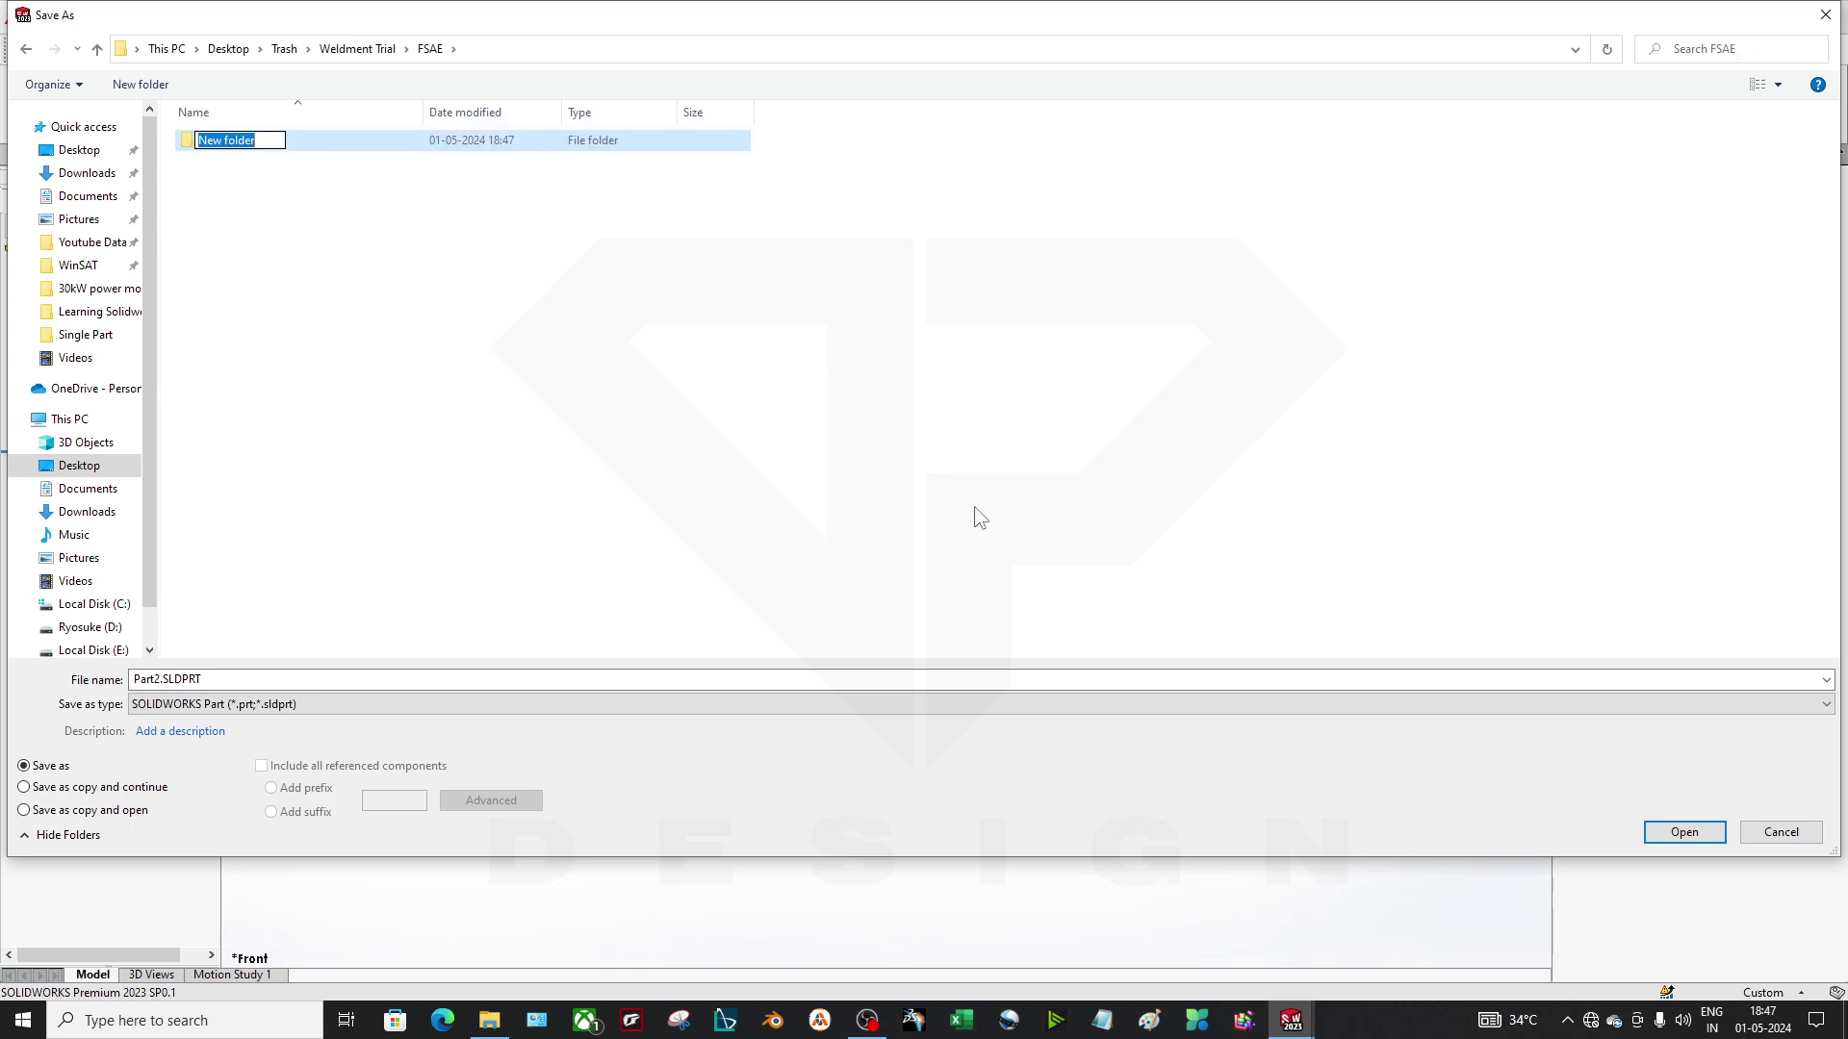
pyautogui.write('Pipe Section')
pyautogui.press('Return')
pyautogui.press('Return')
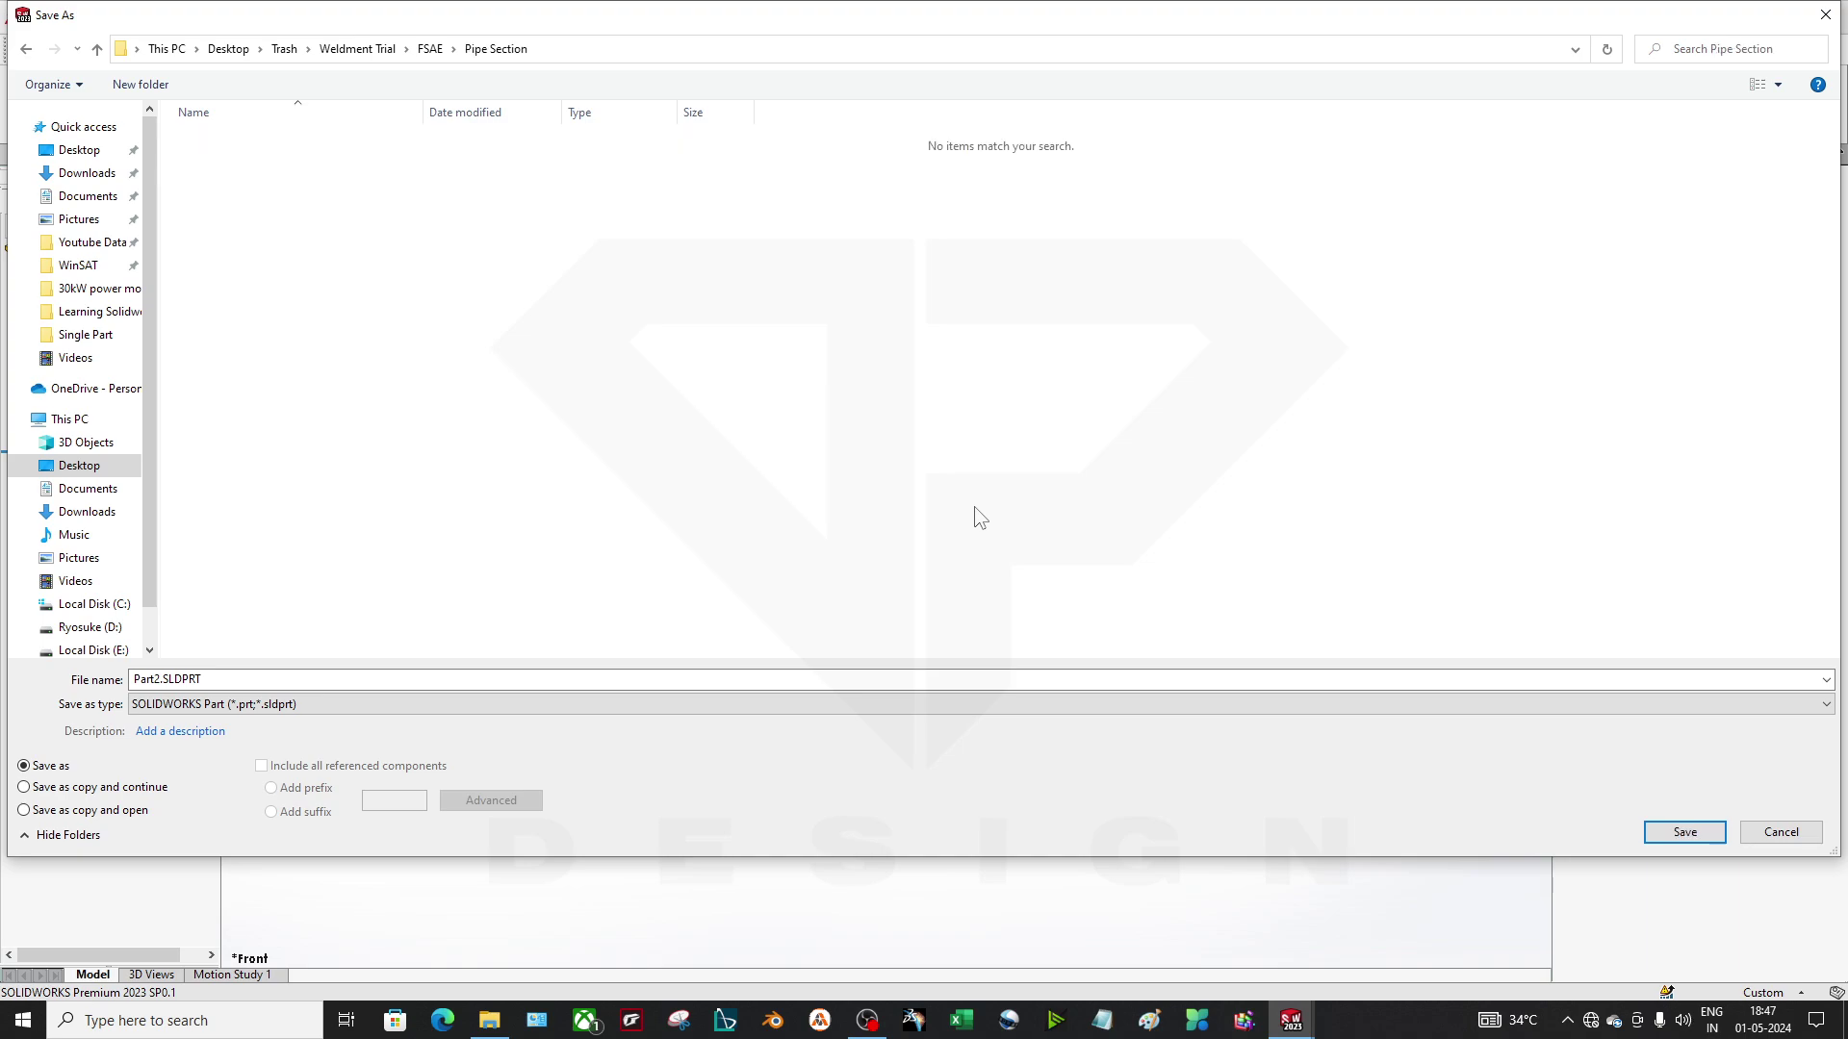
# Set the save file type to Lib Feat Part (*.sldlfp).
pyautogui.click(298, 704)
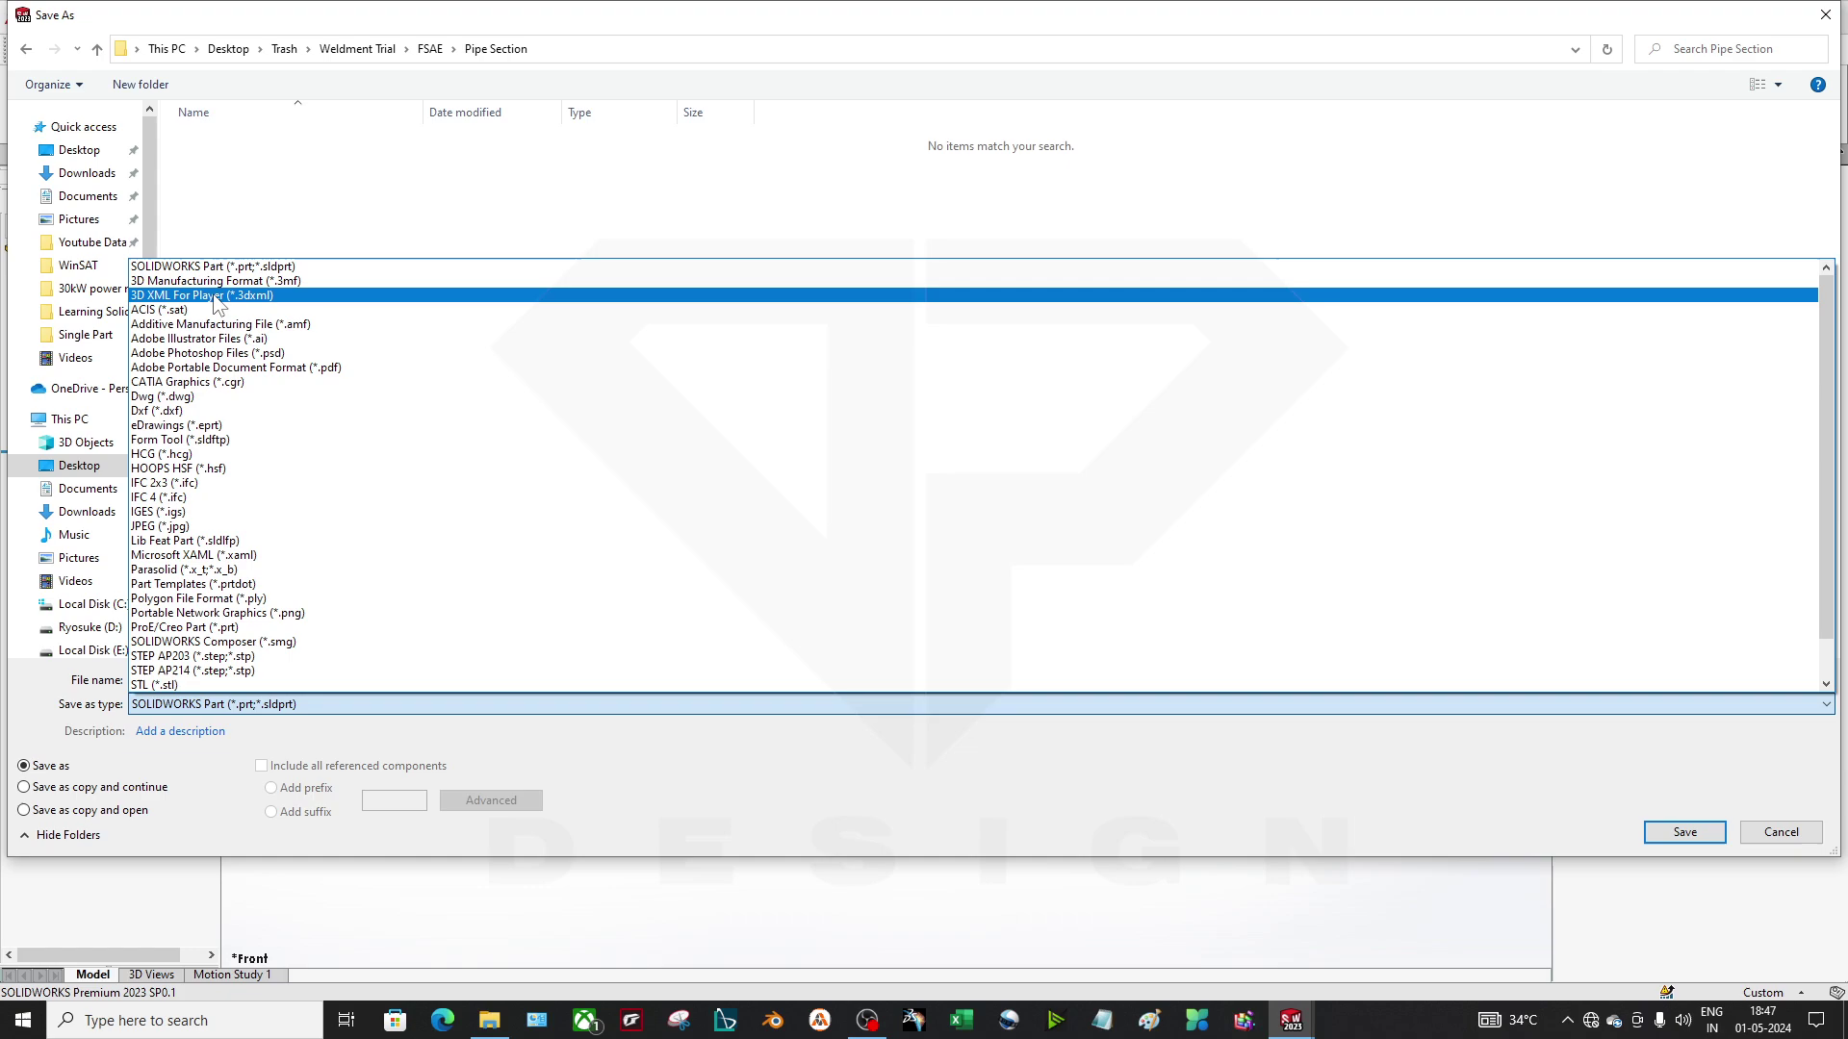
pyautogui.scroll(-1, 217, 327)
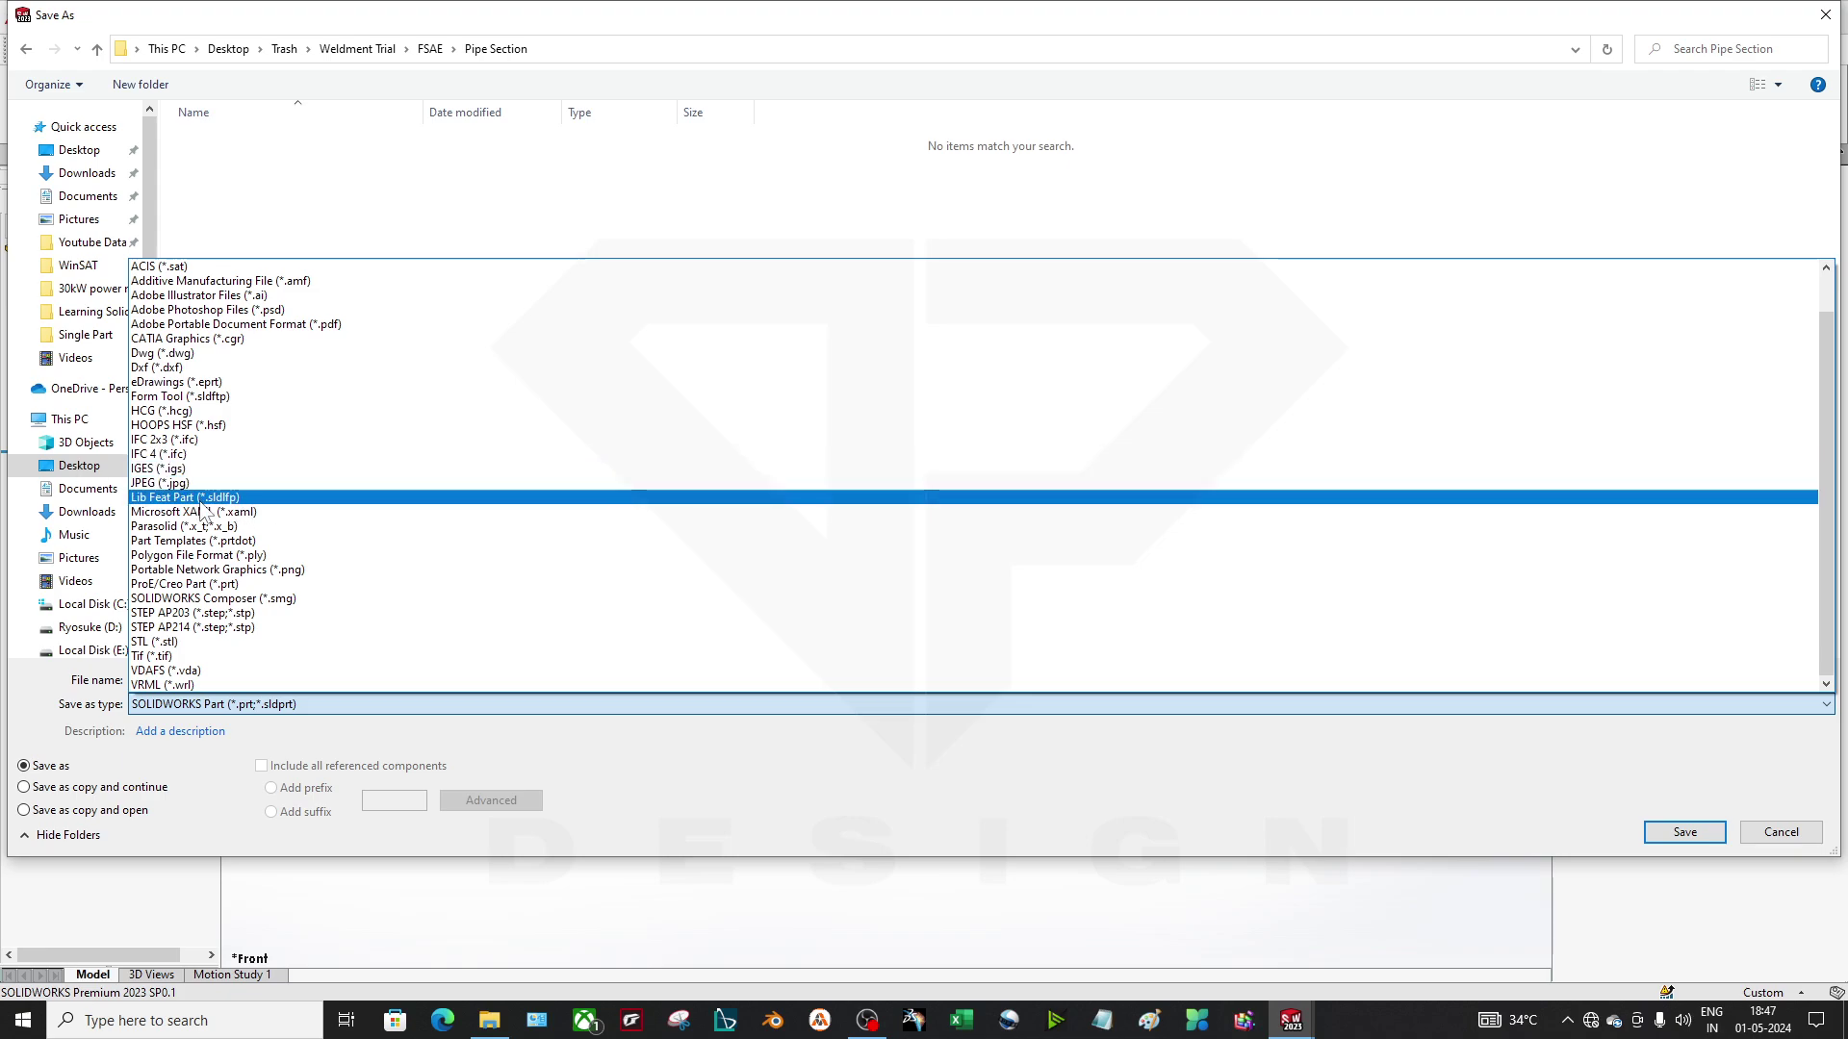
pyautogui.click(204, 497)
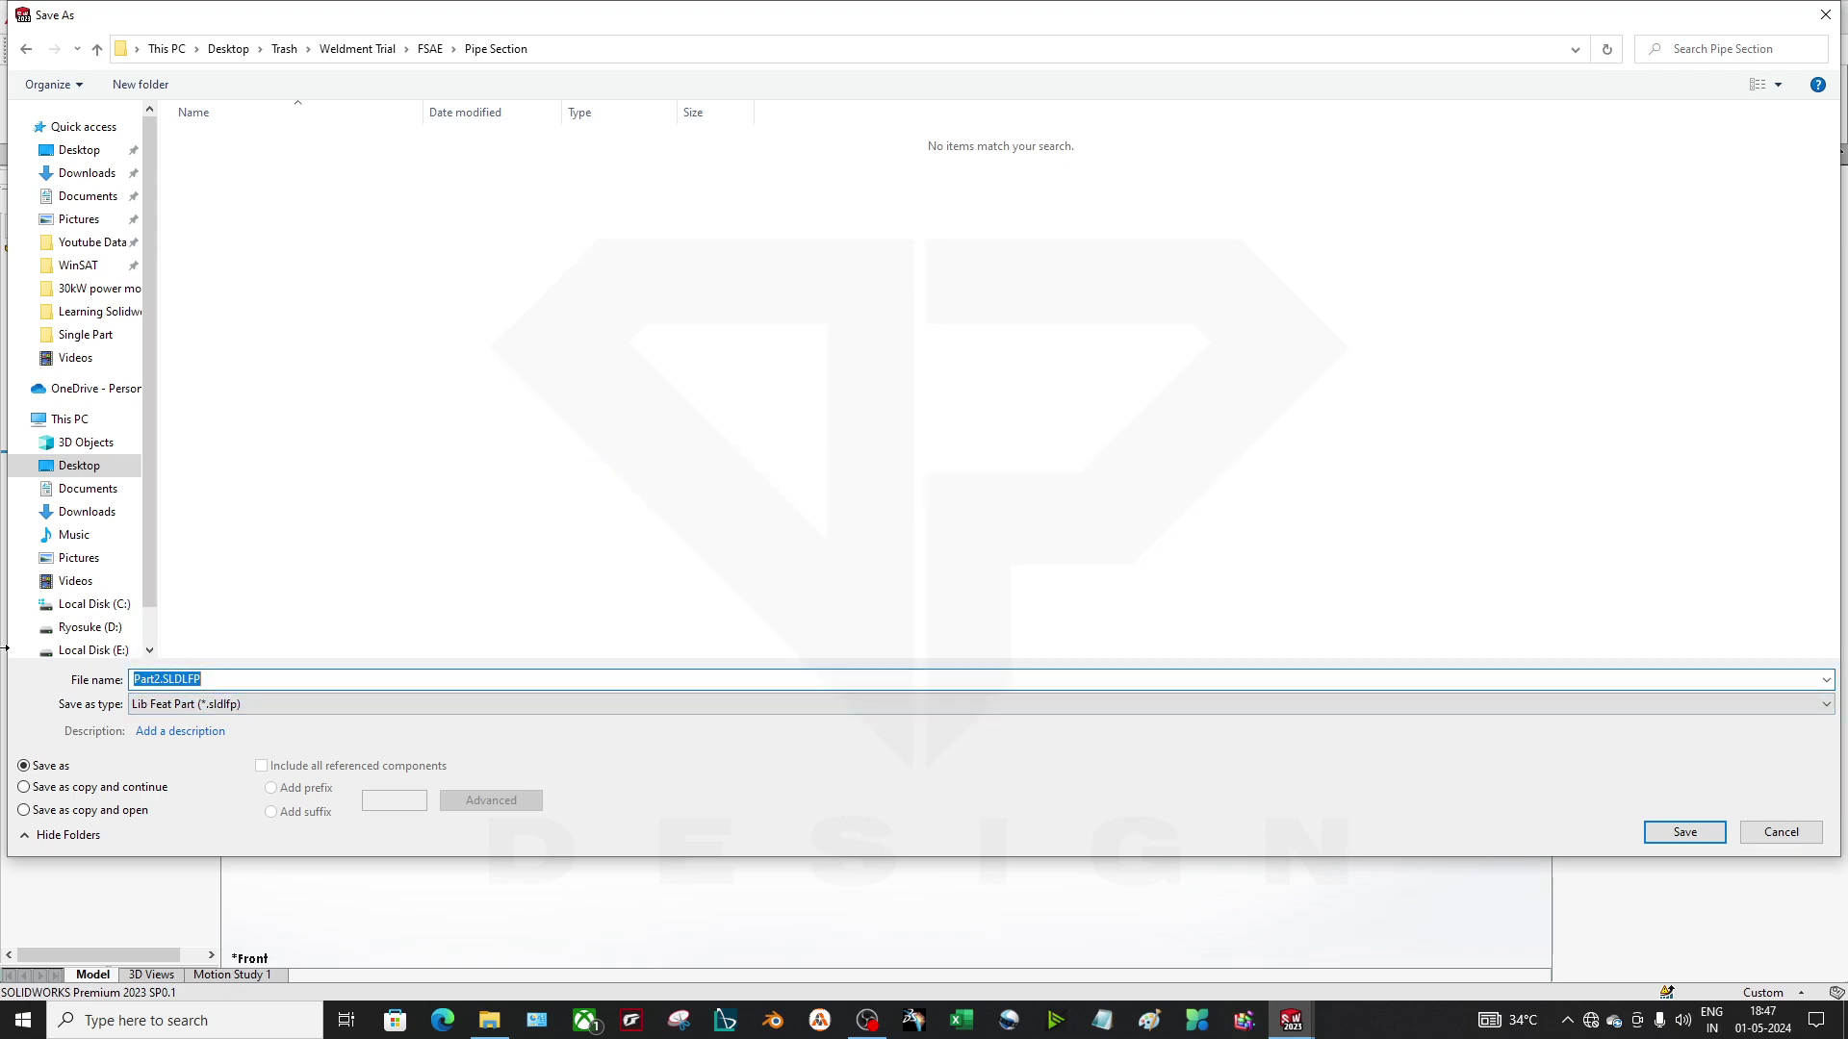
pyautogui.write('25.4*2')
pyautogui.click(1656, 830)
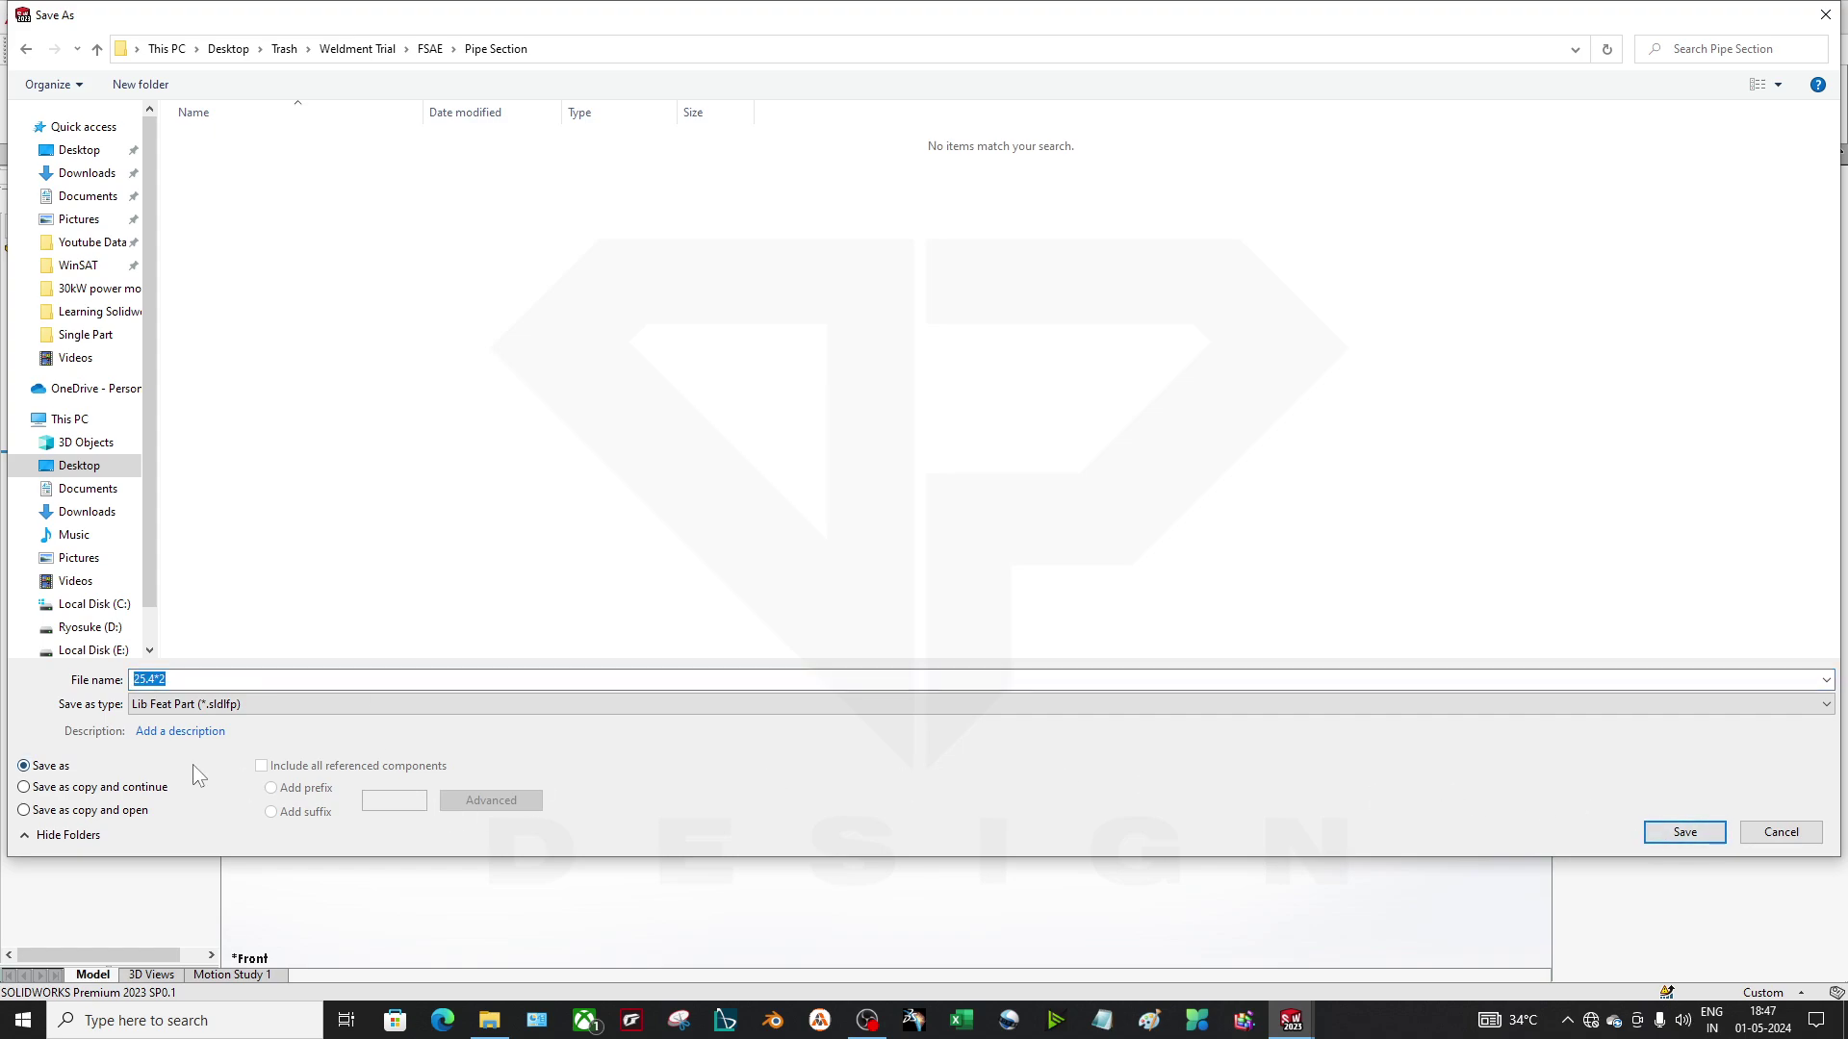
# Replace the invalid file name with 25.4mm and save the library feature part.
pyautogui.click(174, 680)
pyautogui.hotkey('ctrl', 'a')
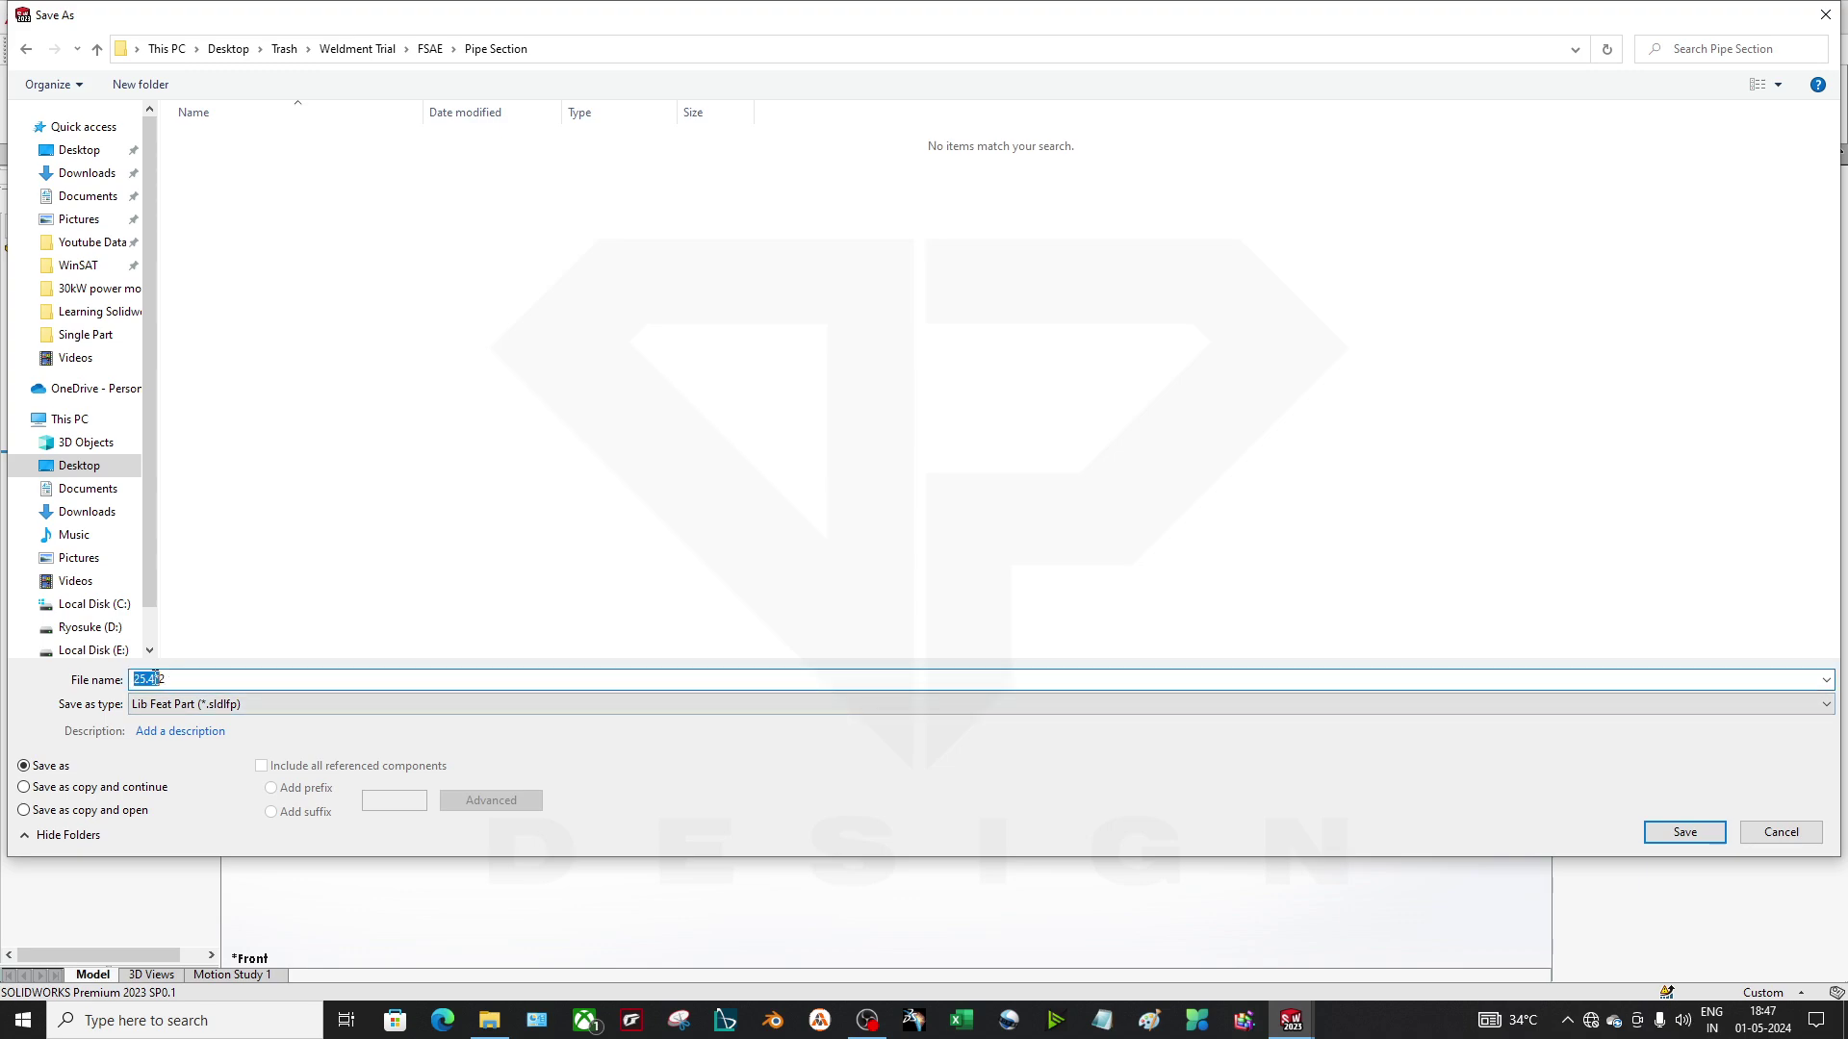
pyautogui.click(178, 680)
pyautogui.hotkey('ctrl', 'a')
pyautogui.press('BackSpace')
pyautogui.write('25.4mm')
pyautogui.press('Return')
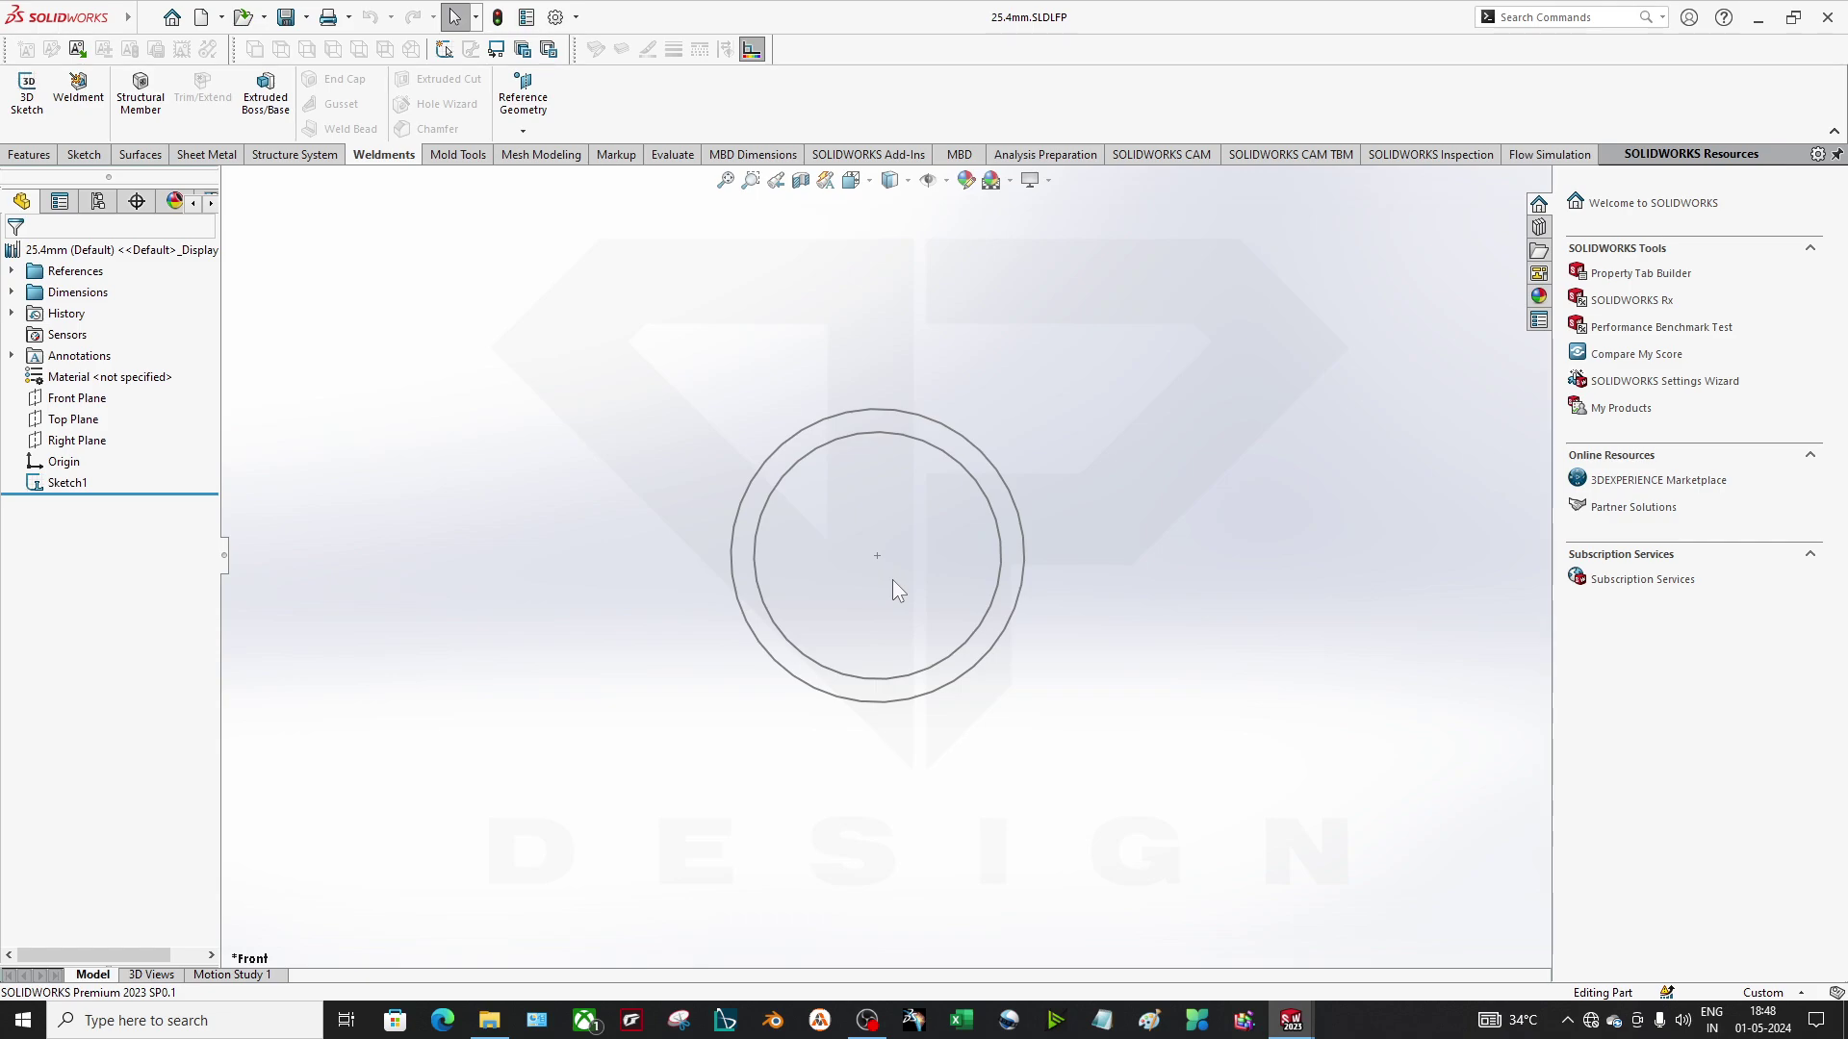
# Collapse the task pane and drop down the settings gear menu.
pyautogui.click(1549, 662)
pyautogui.click(576, 17)
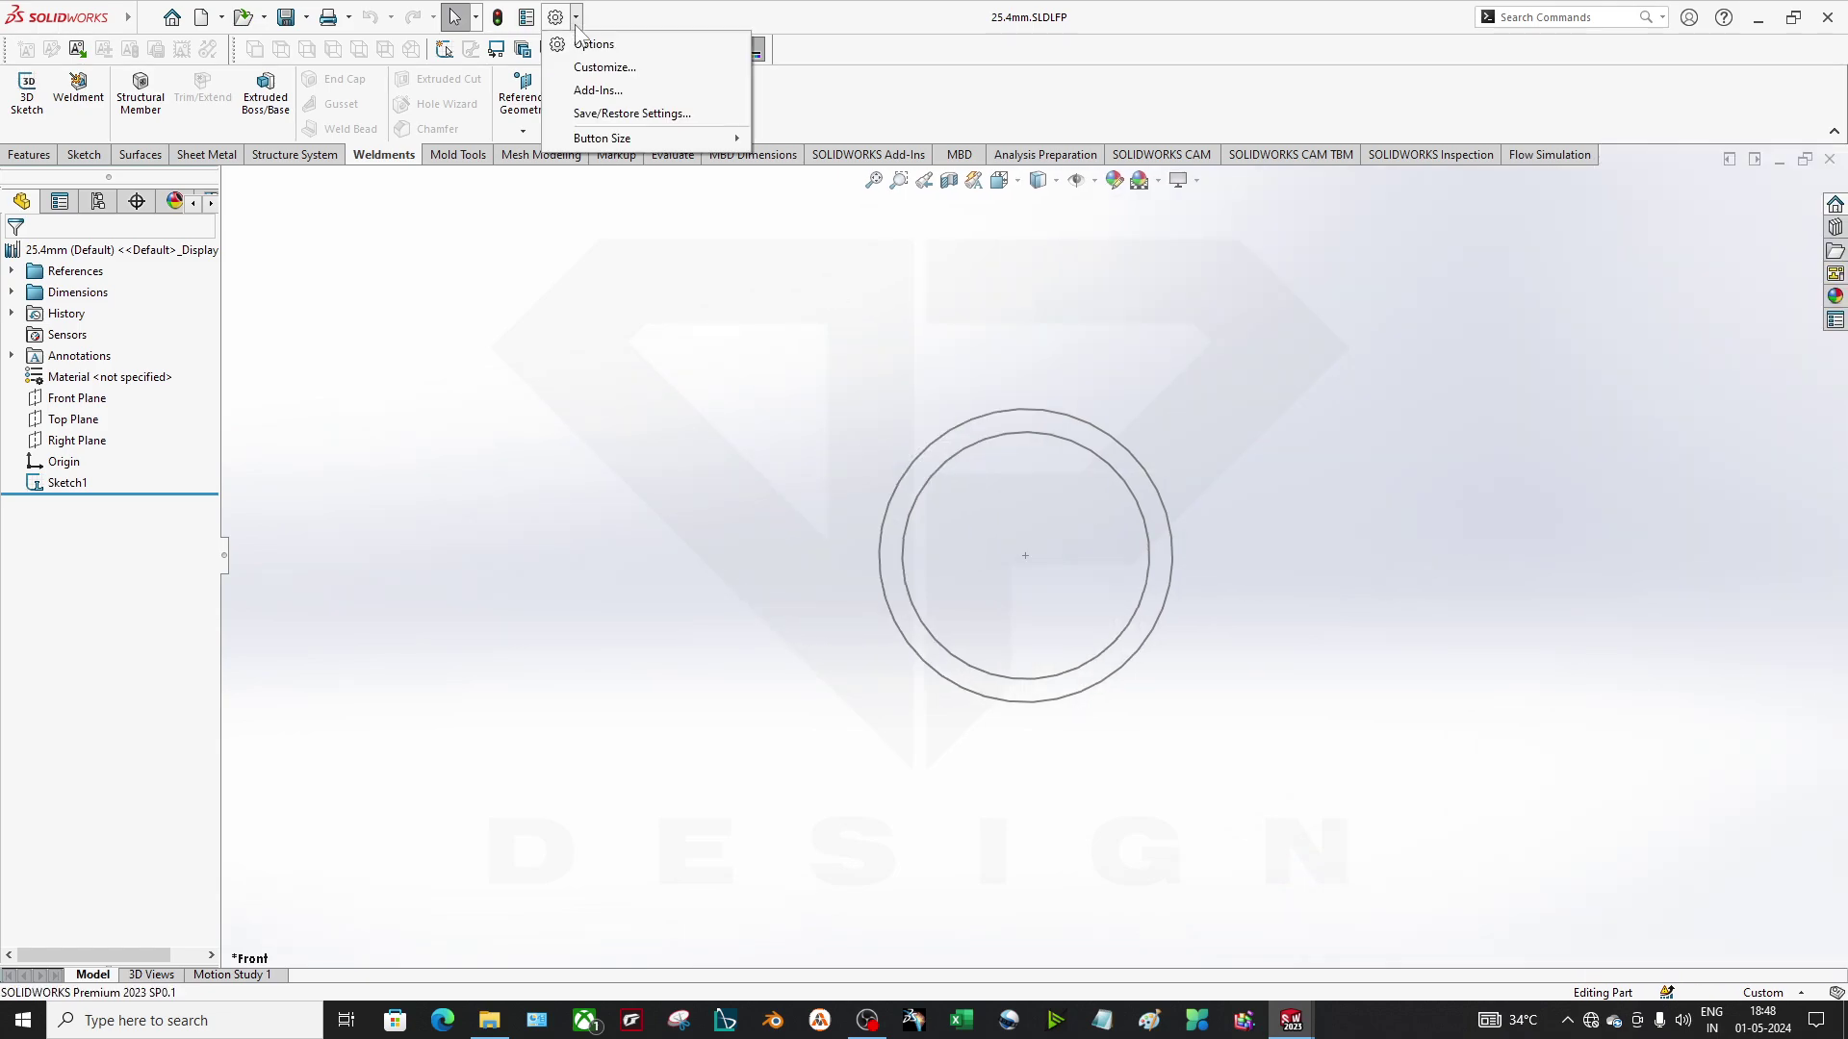
# Under File Locations, add Trash\Weldment Trial to the Weldment Profiles folders and confirm with OK.
pyautogui.click(587, 44)
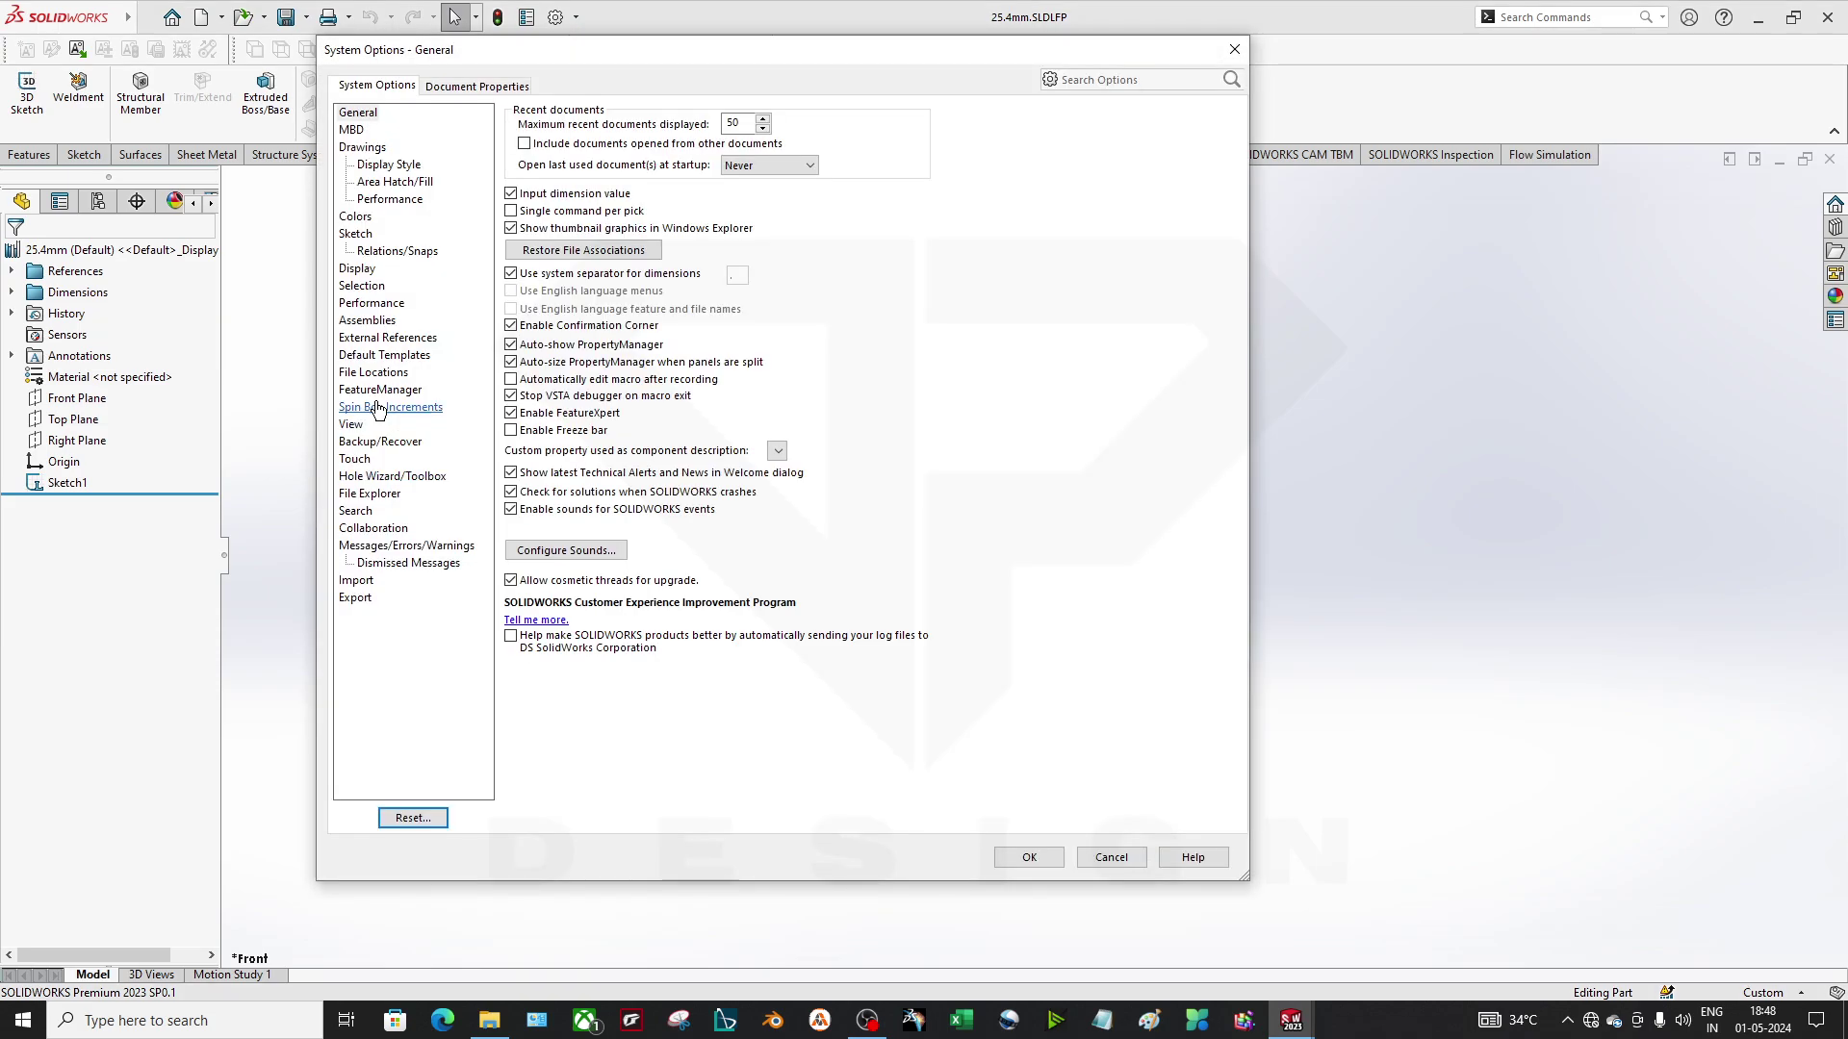
pyautogui.click(385, 372)
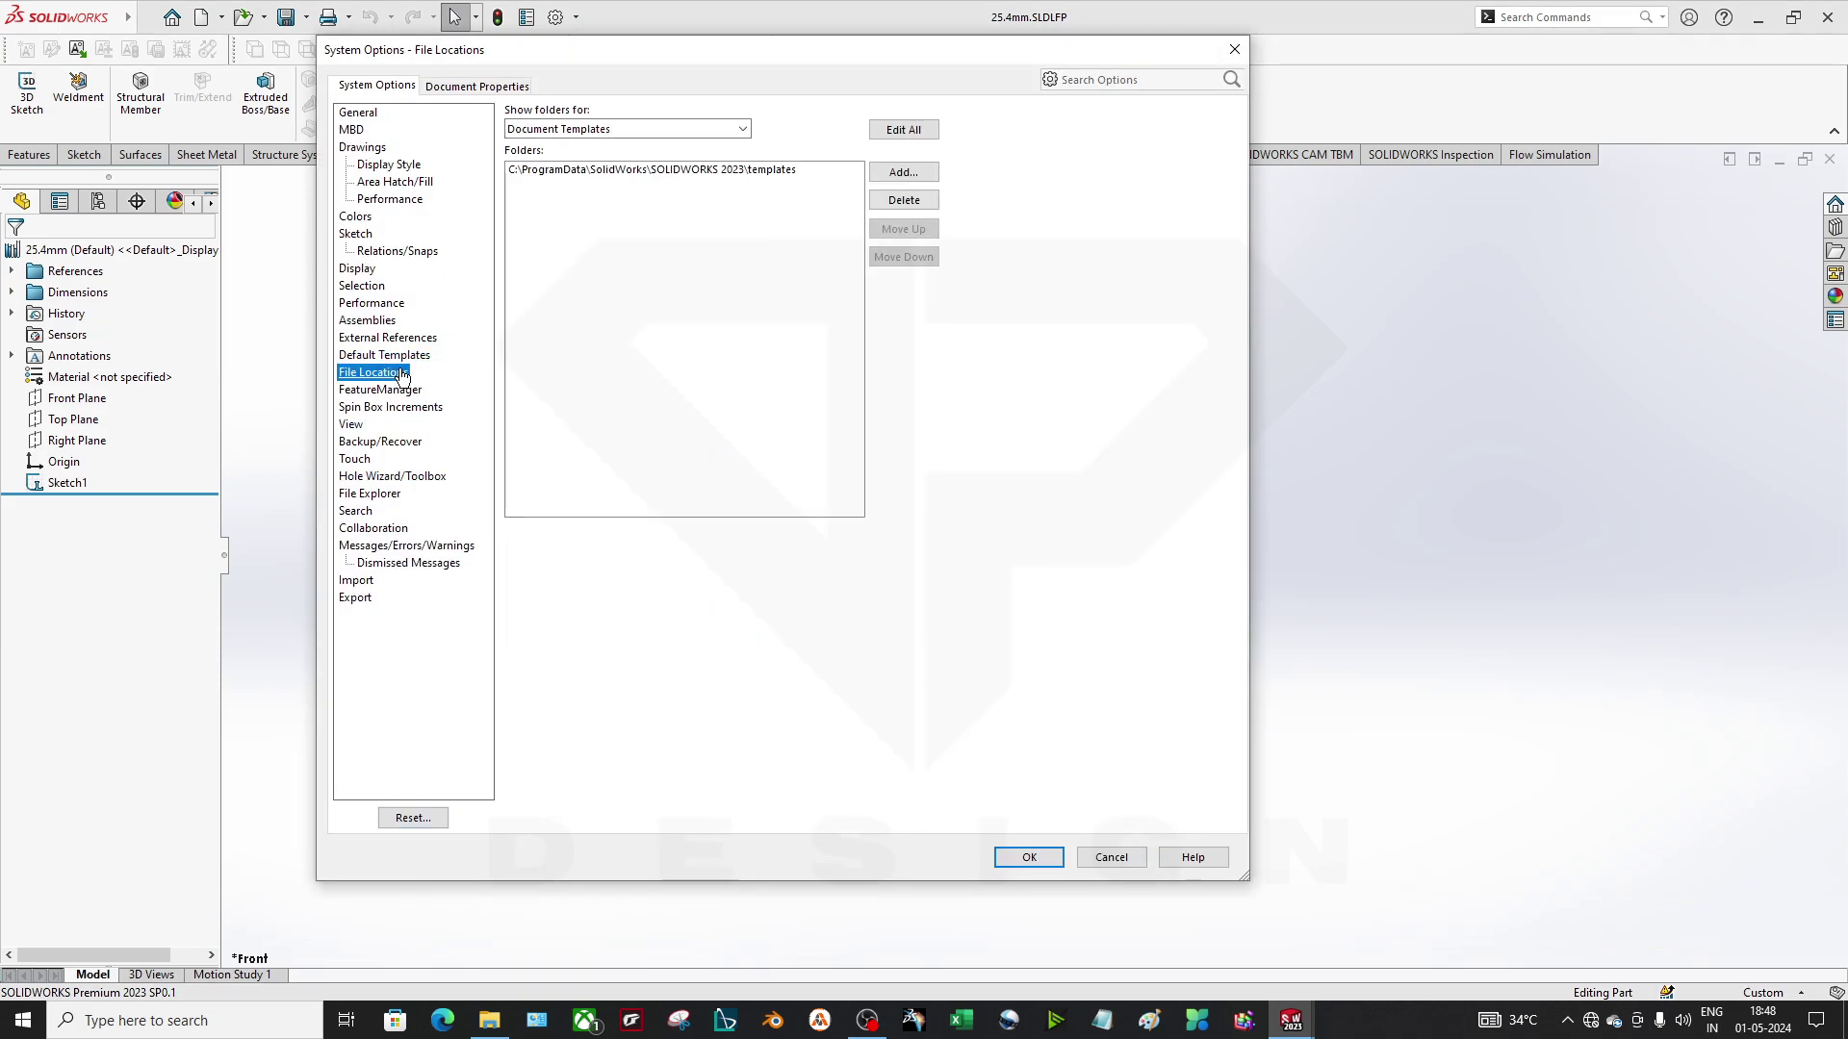
pyautogui.click(741, 129)
pyautogui.scroll(-4, 578, 462)
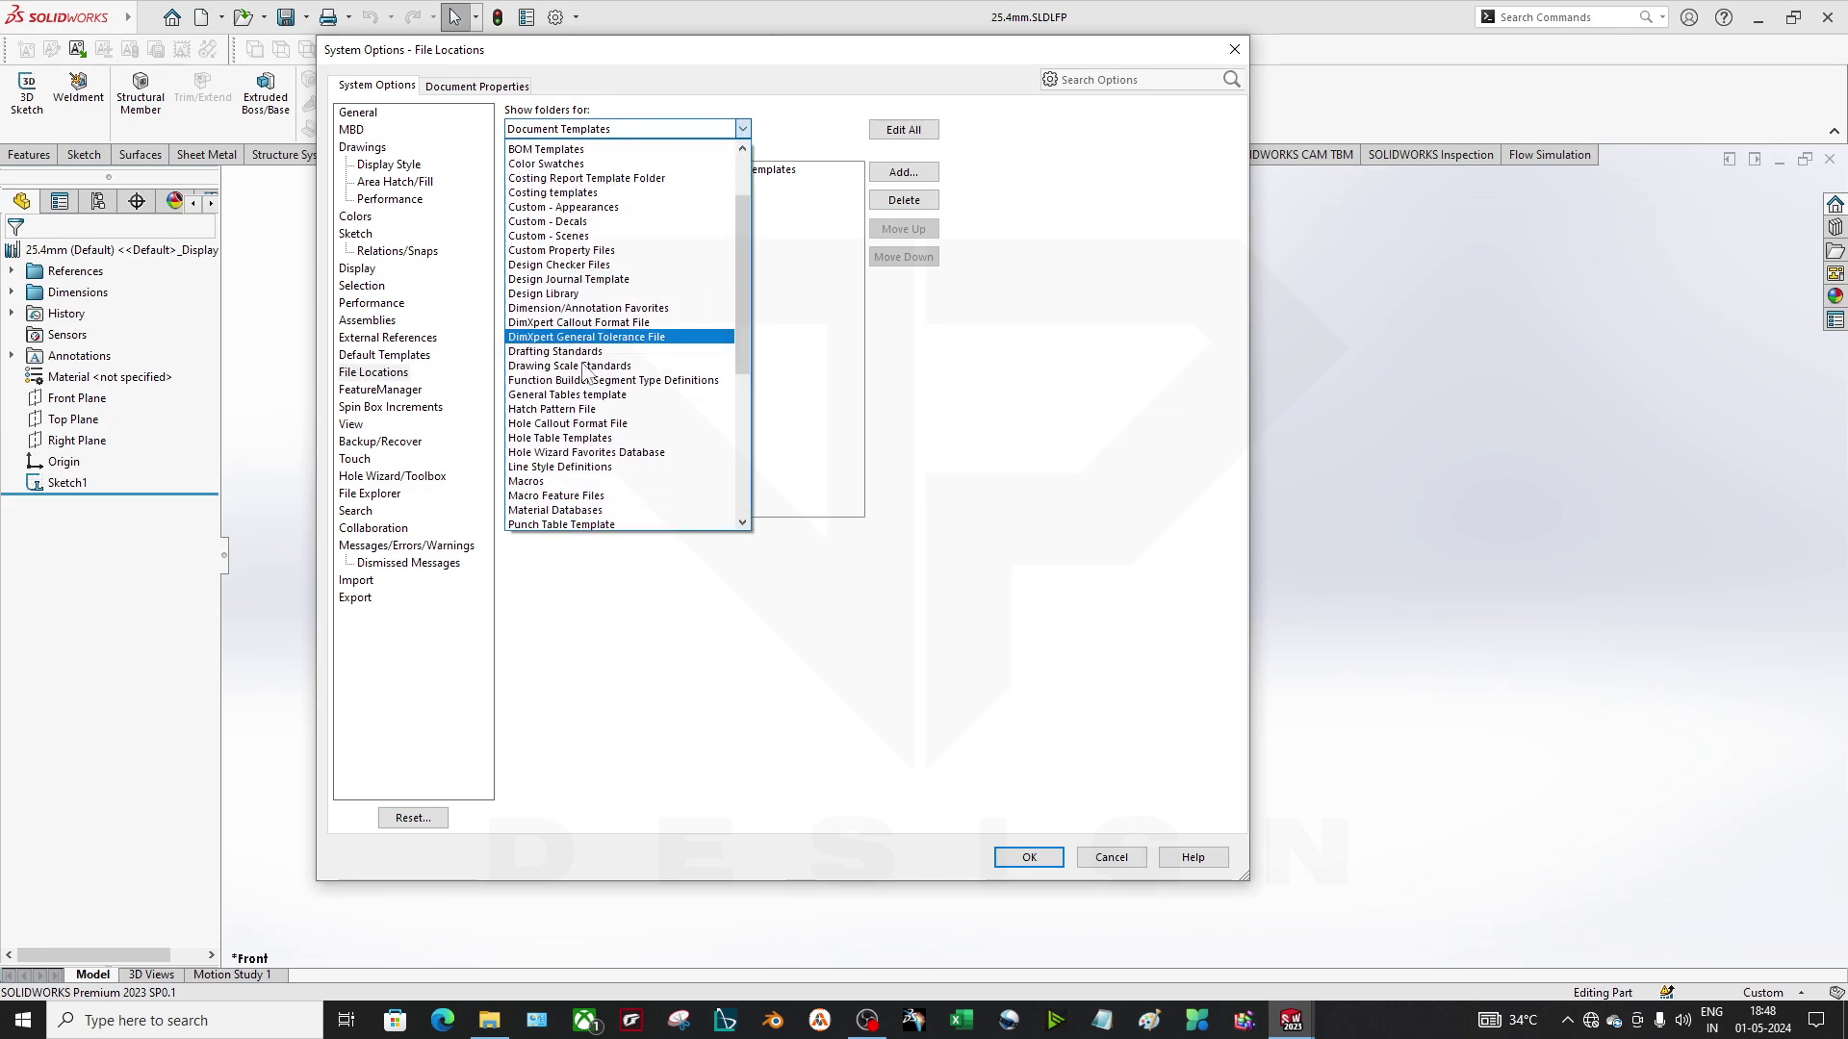
pyautogui.scroll(-5, 577, 477)
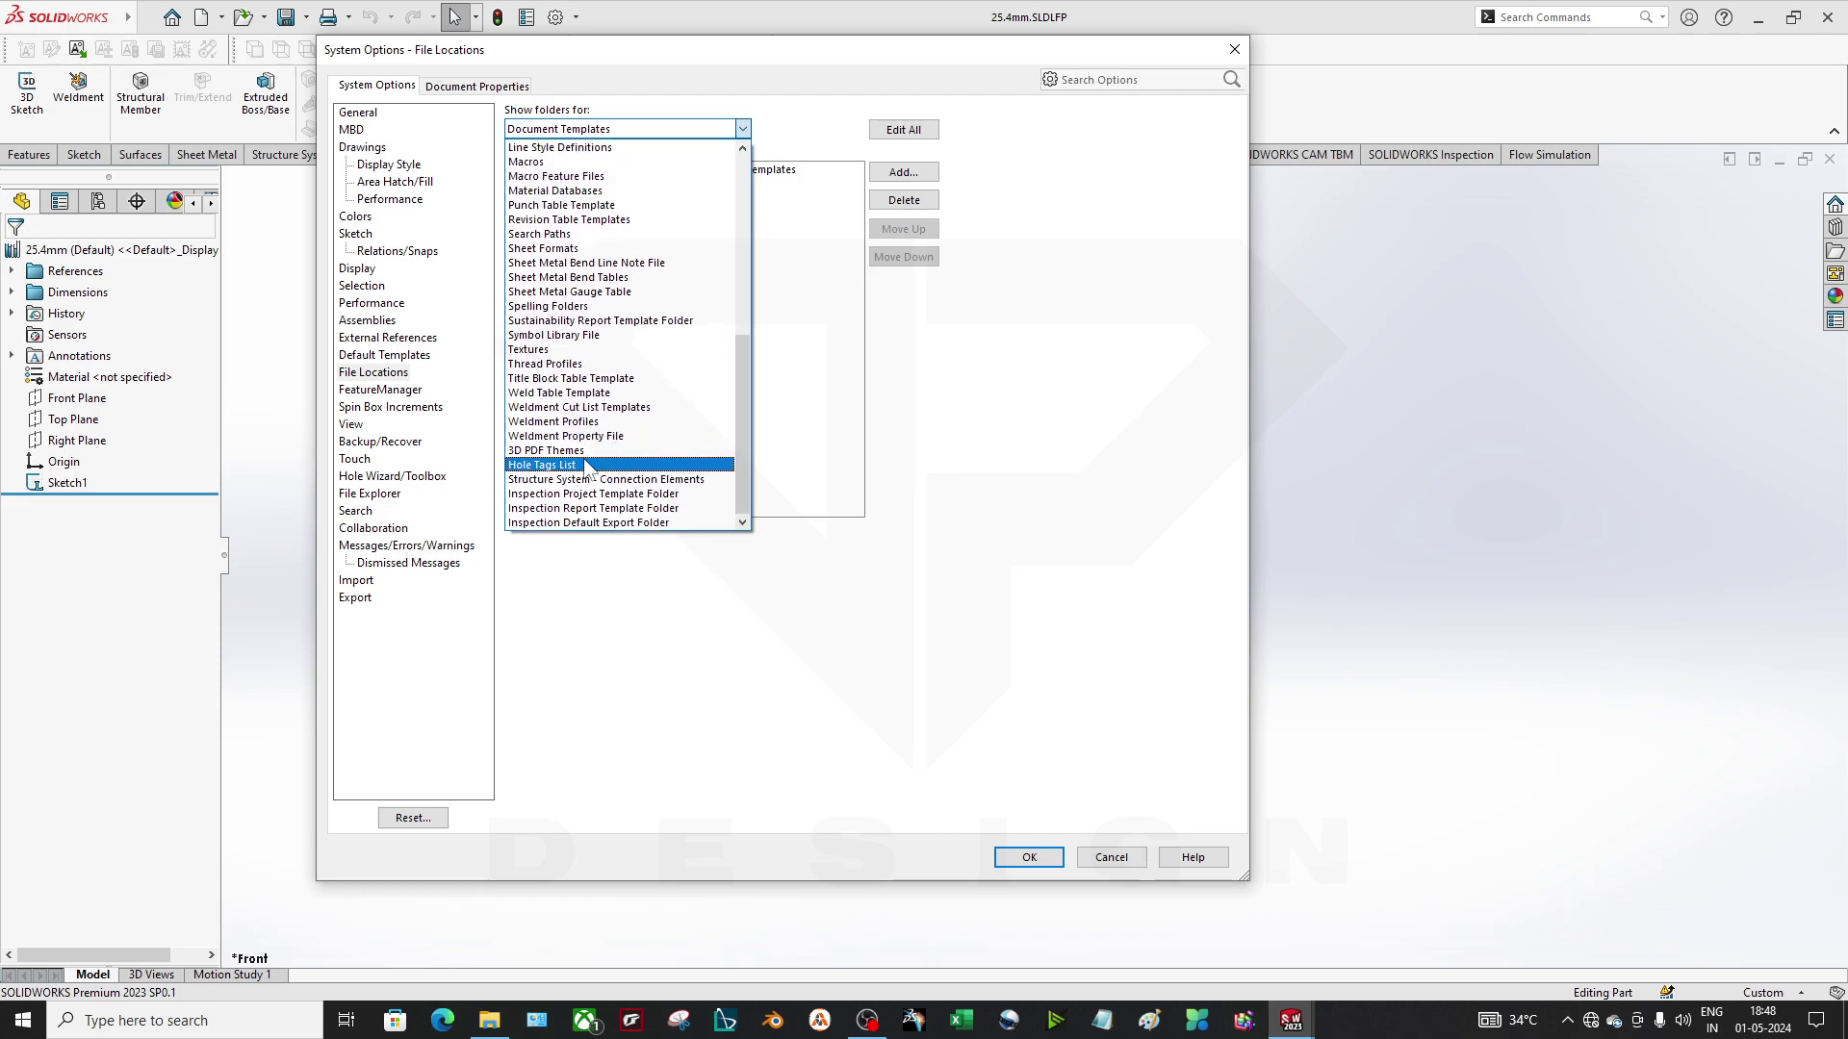
pyautogui.click(585, 423)
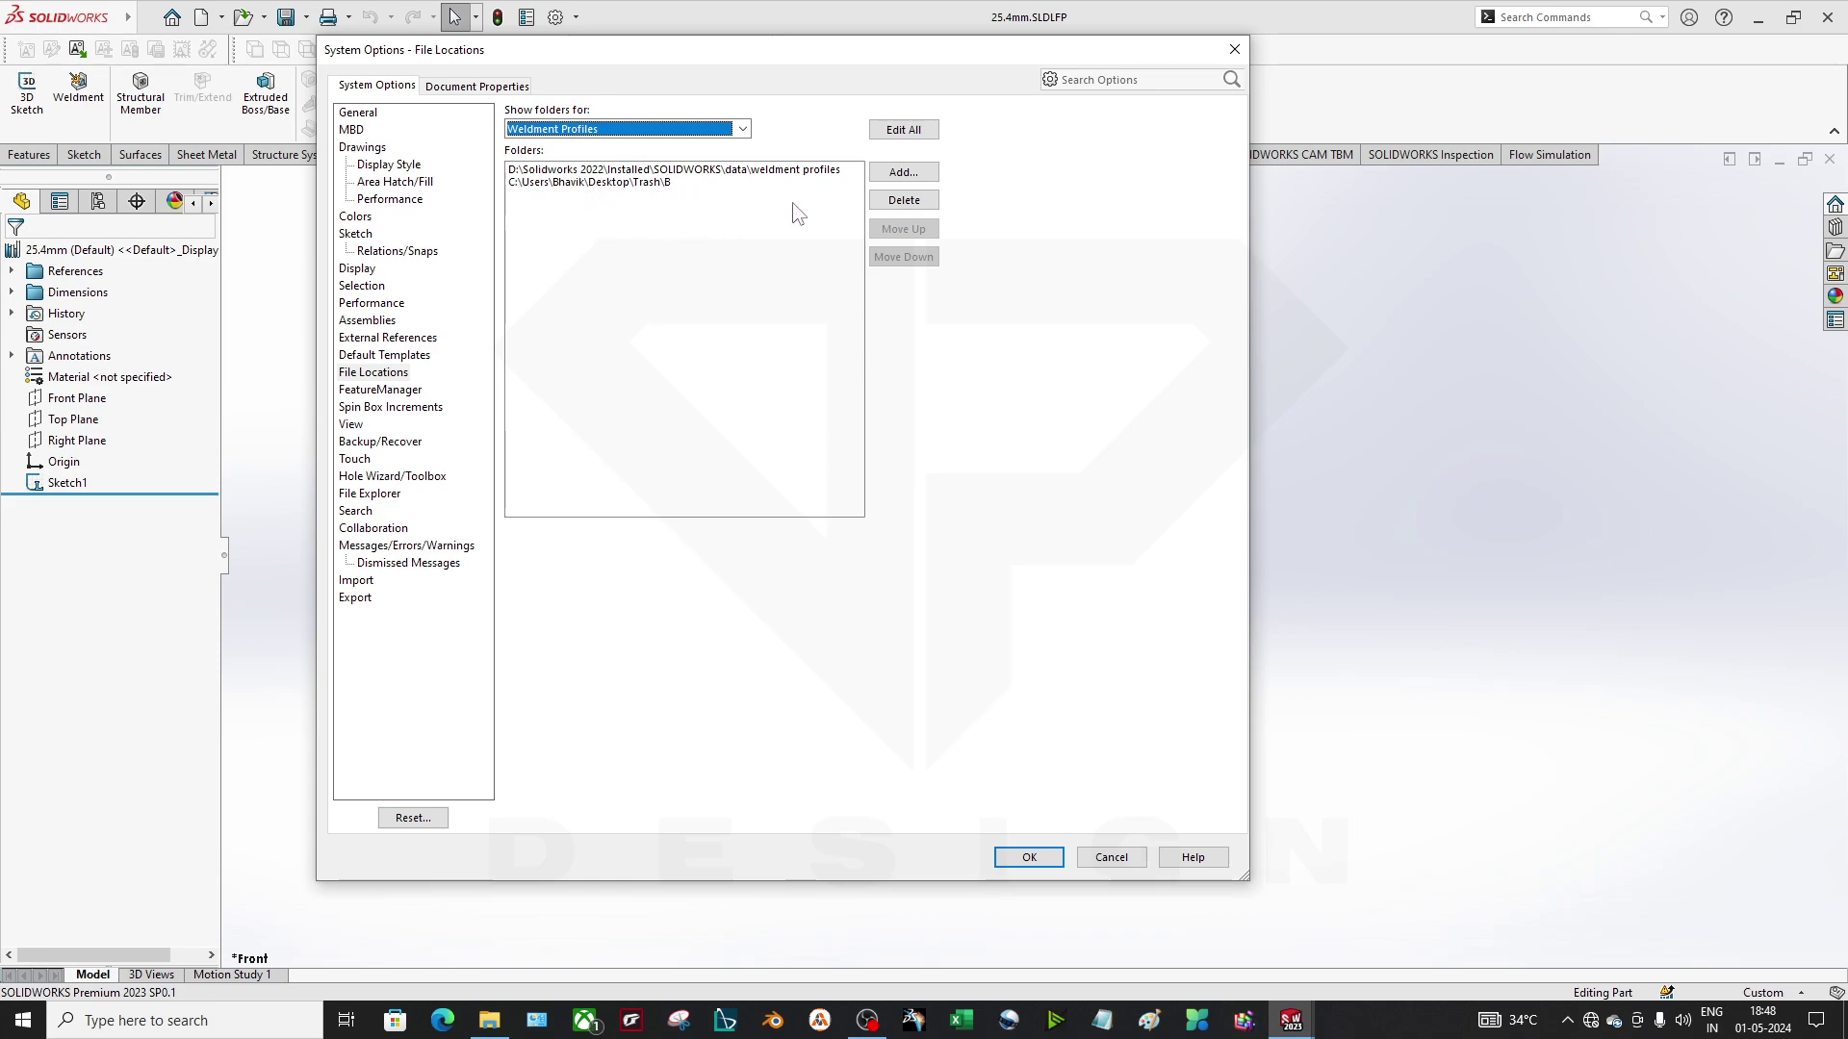
pyautogui.click(903, 171)
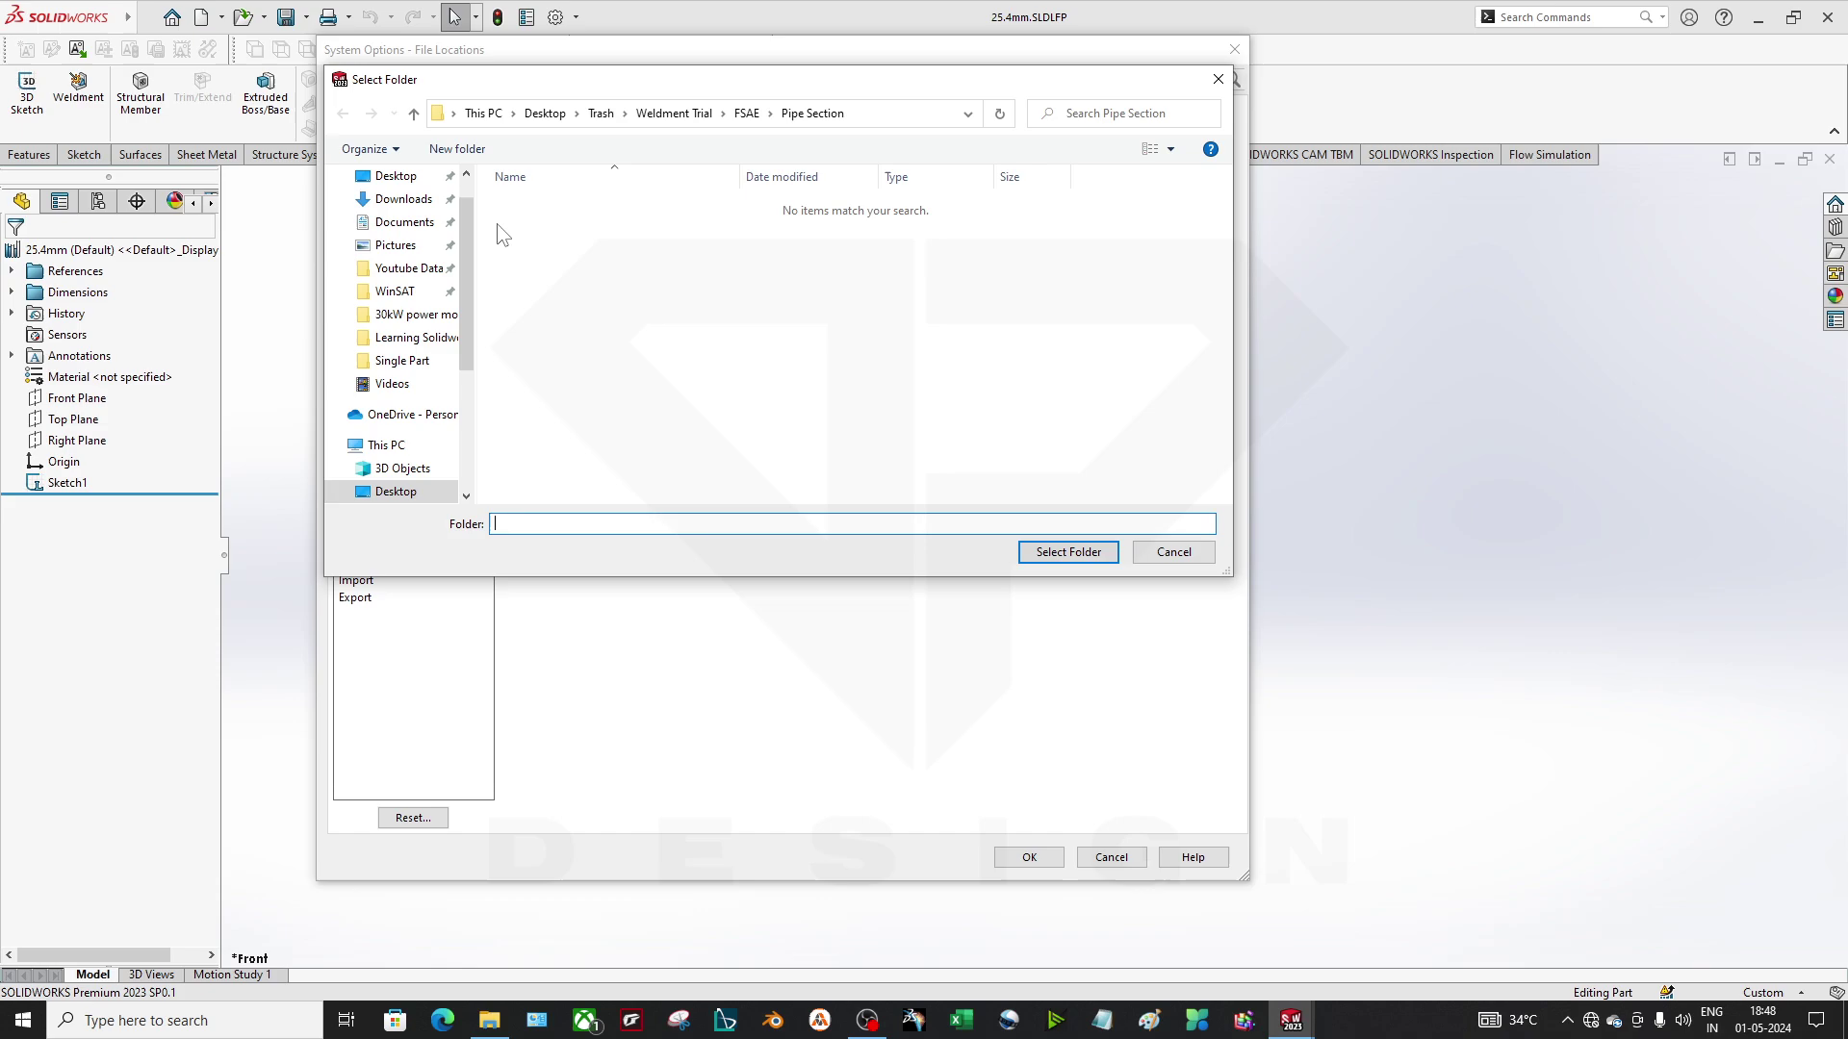
pyautogui.click(602, 114)
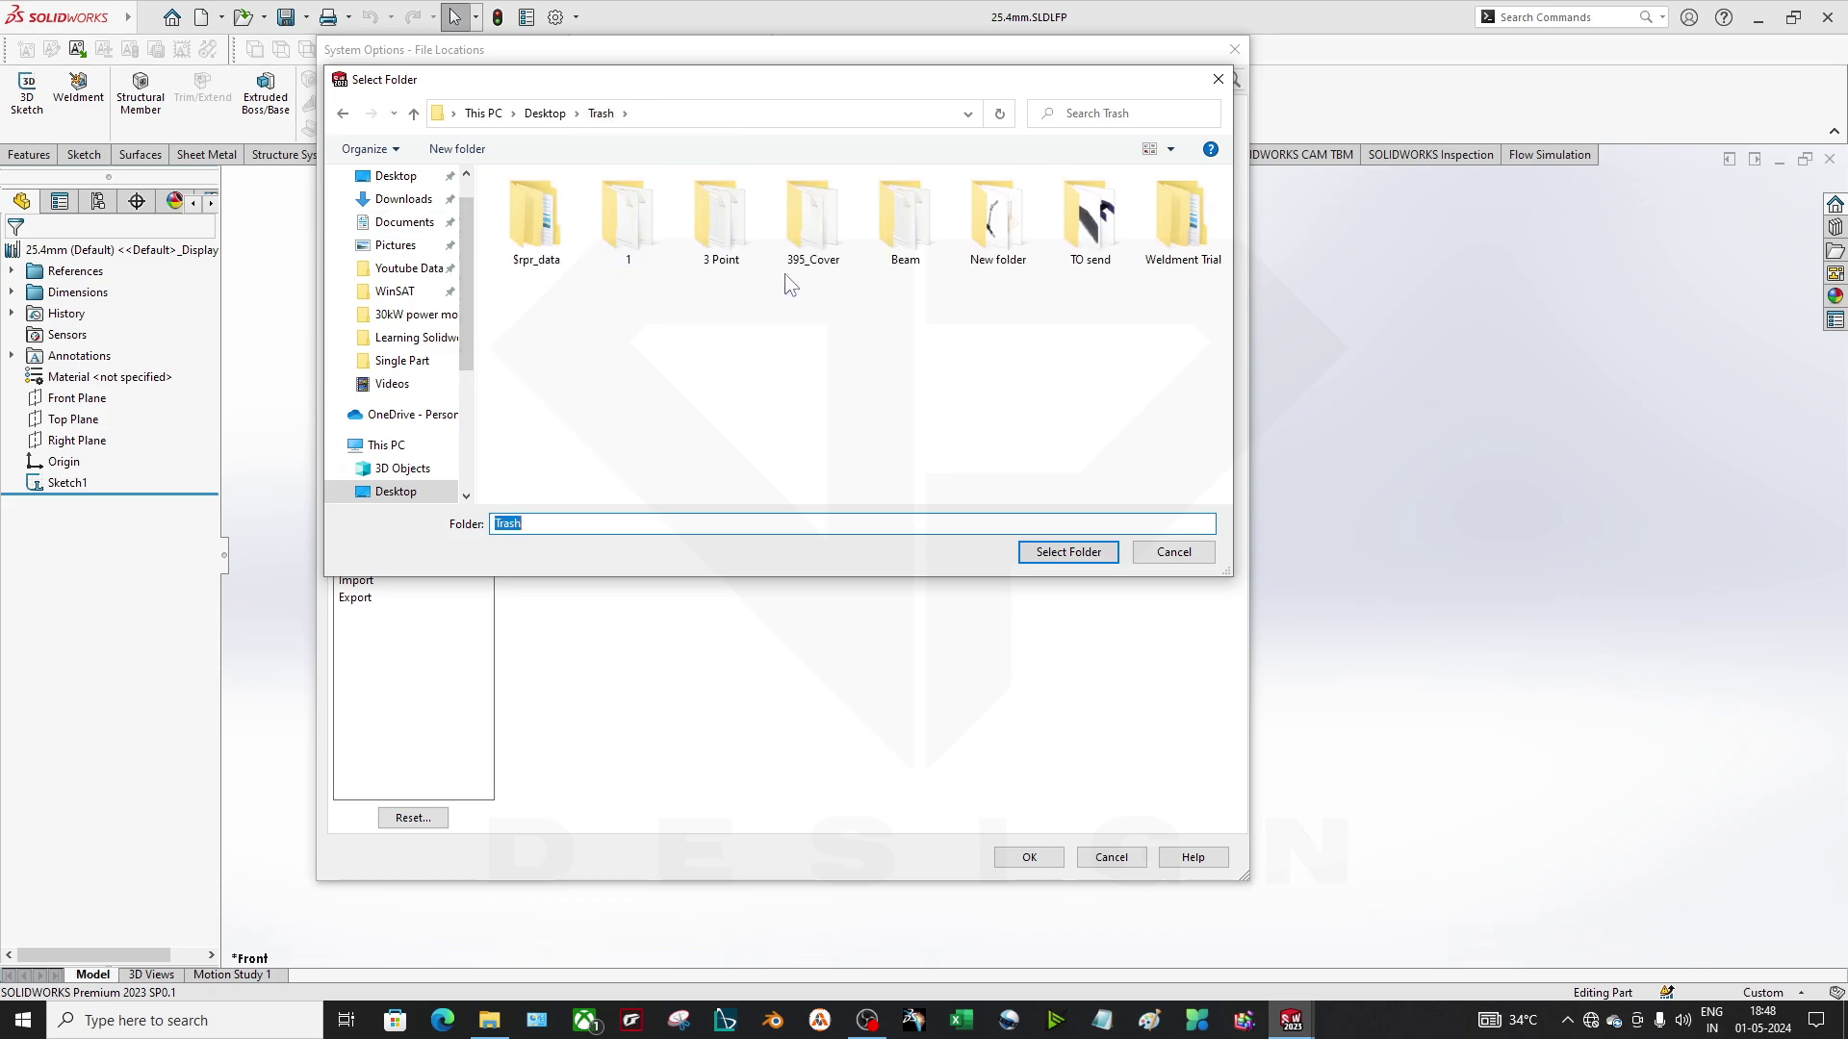
pyautogui.click(1172, 258)
pyautogui.click(1081, 559)
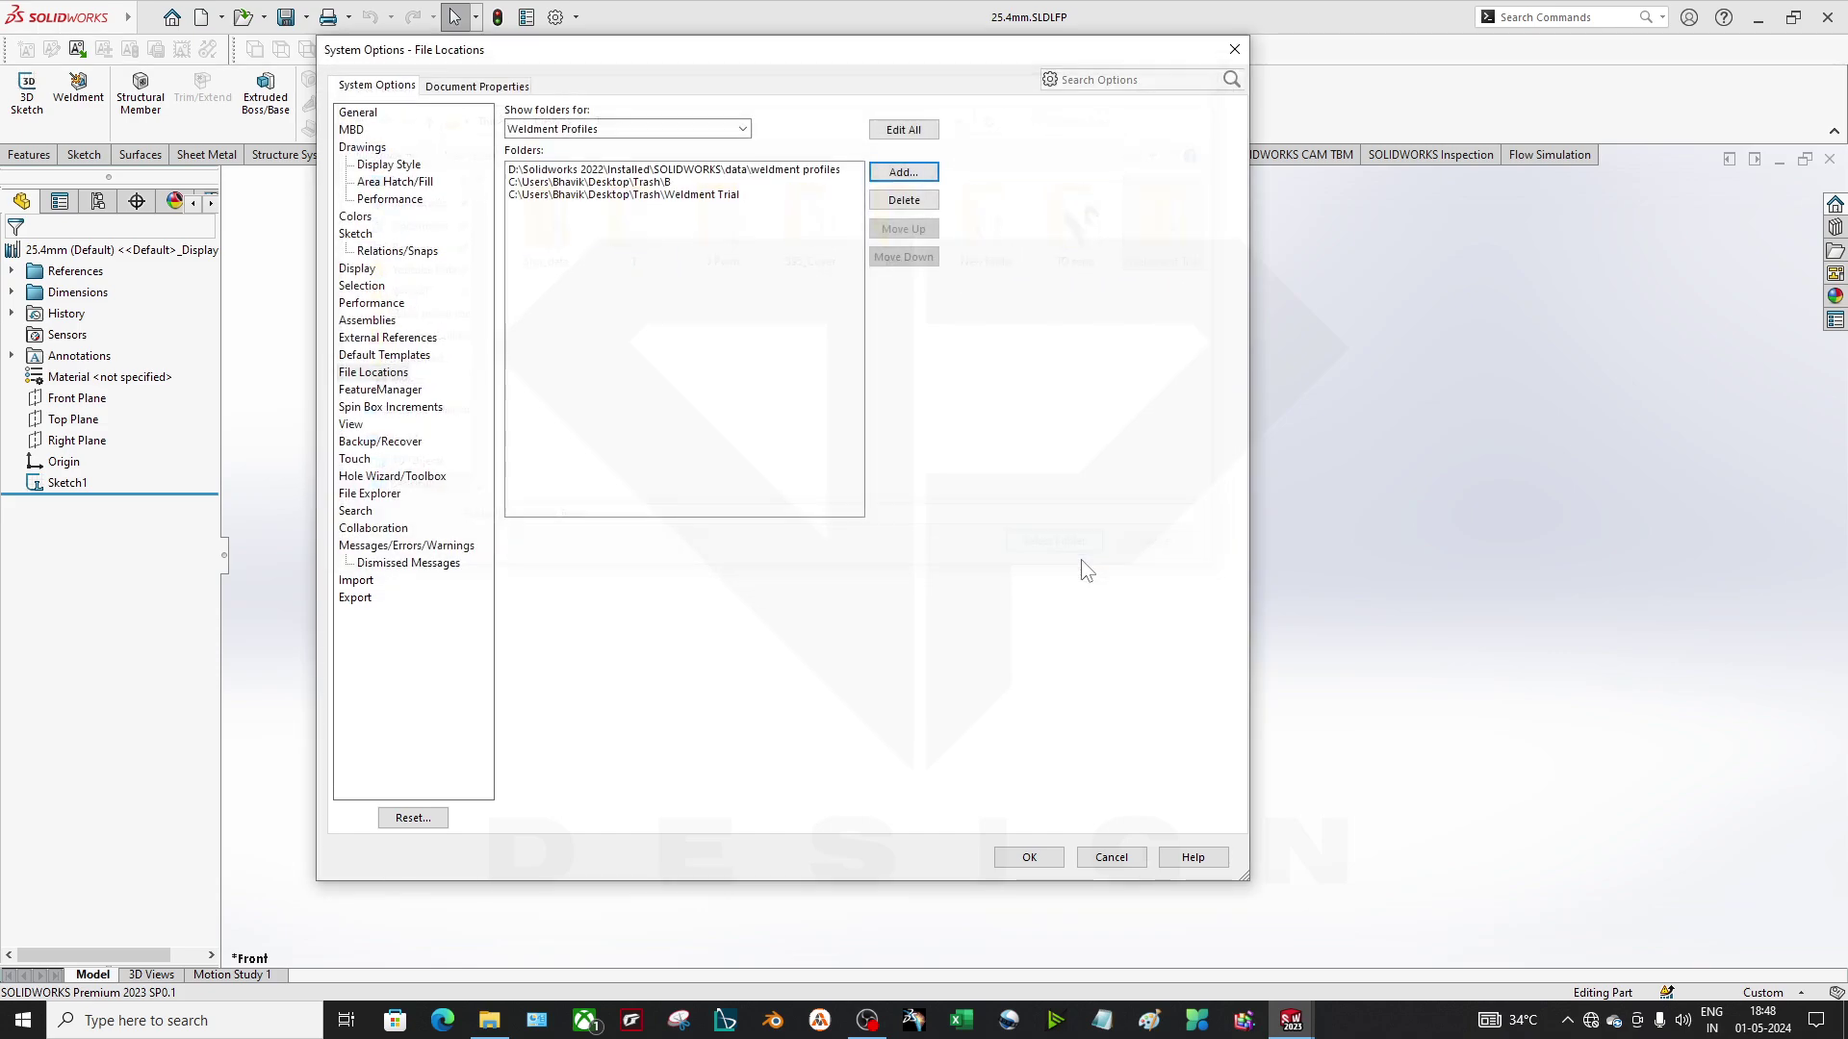
pyautogui.click(1031, 857)
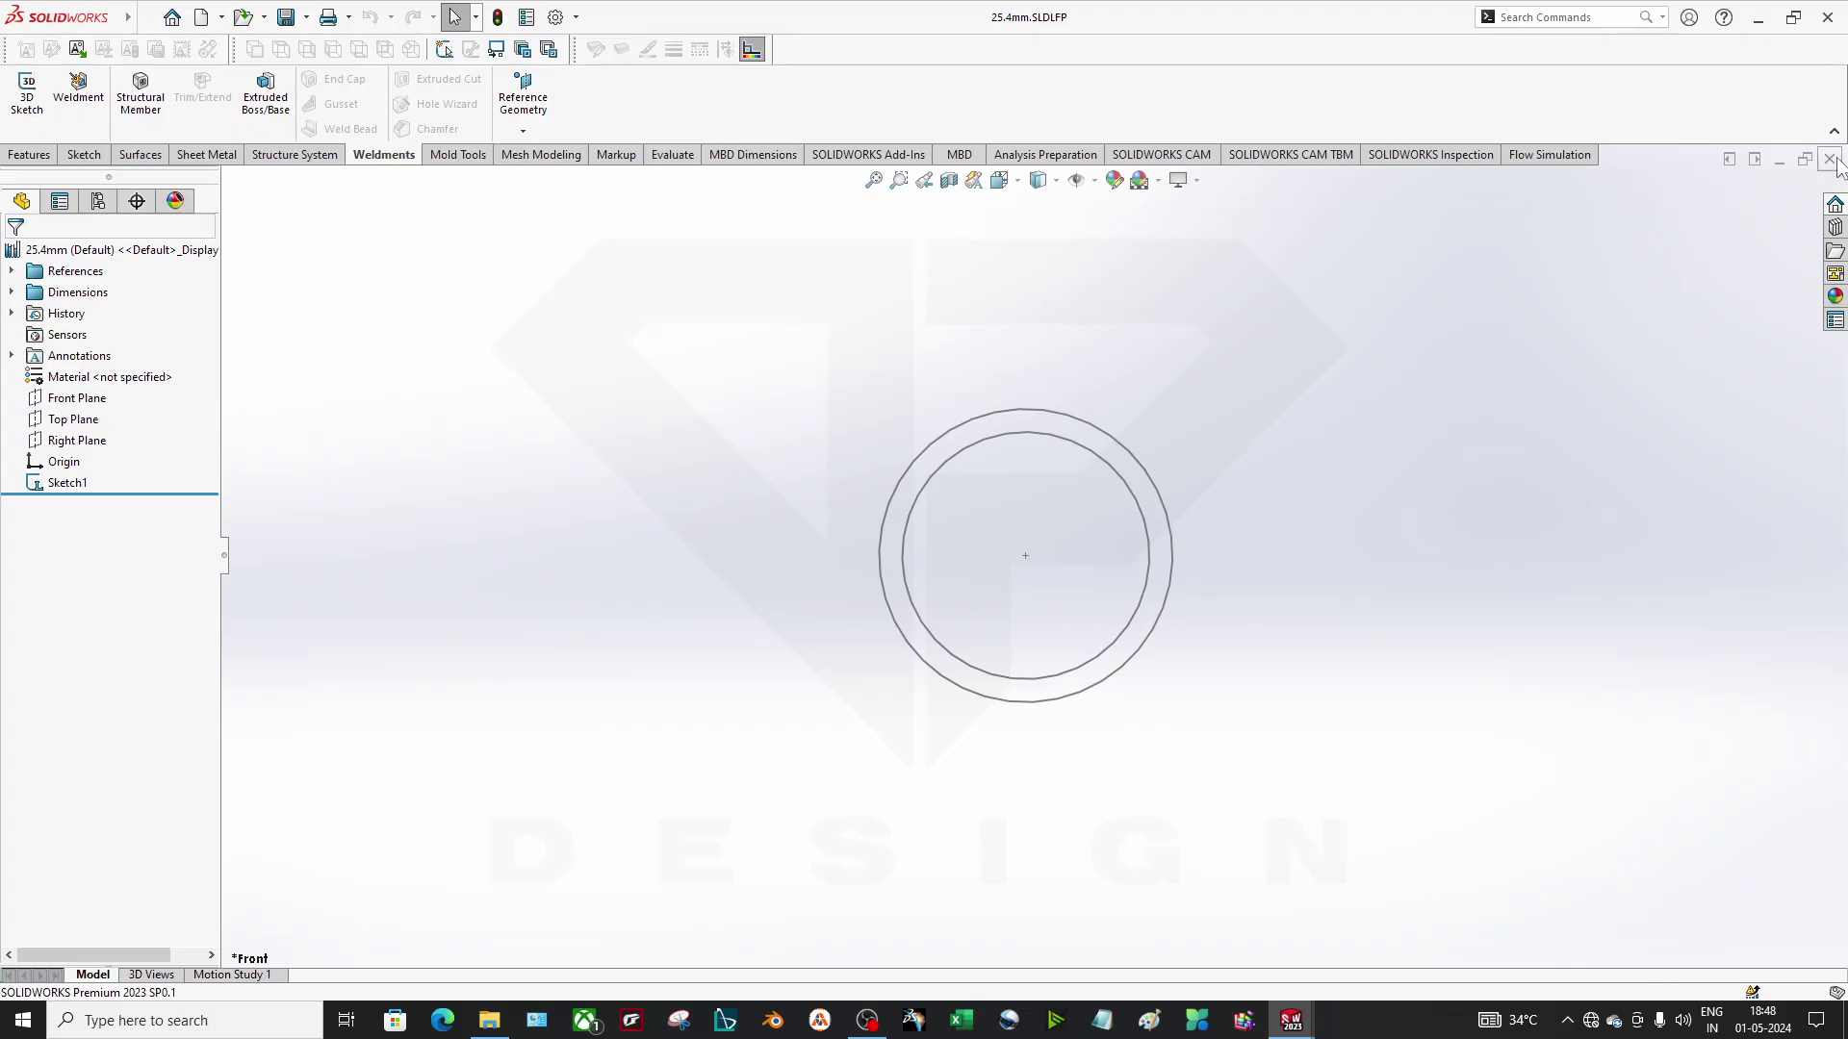
# Close the 25.4mm library part and bring the frame wireframe into view.
pyautogui.click(1830, 159)
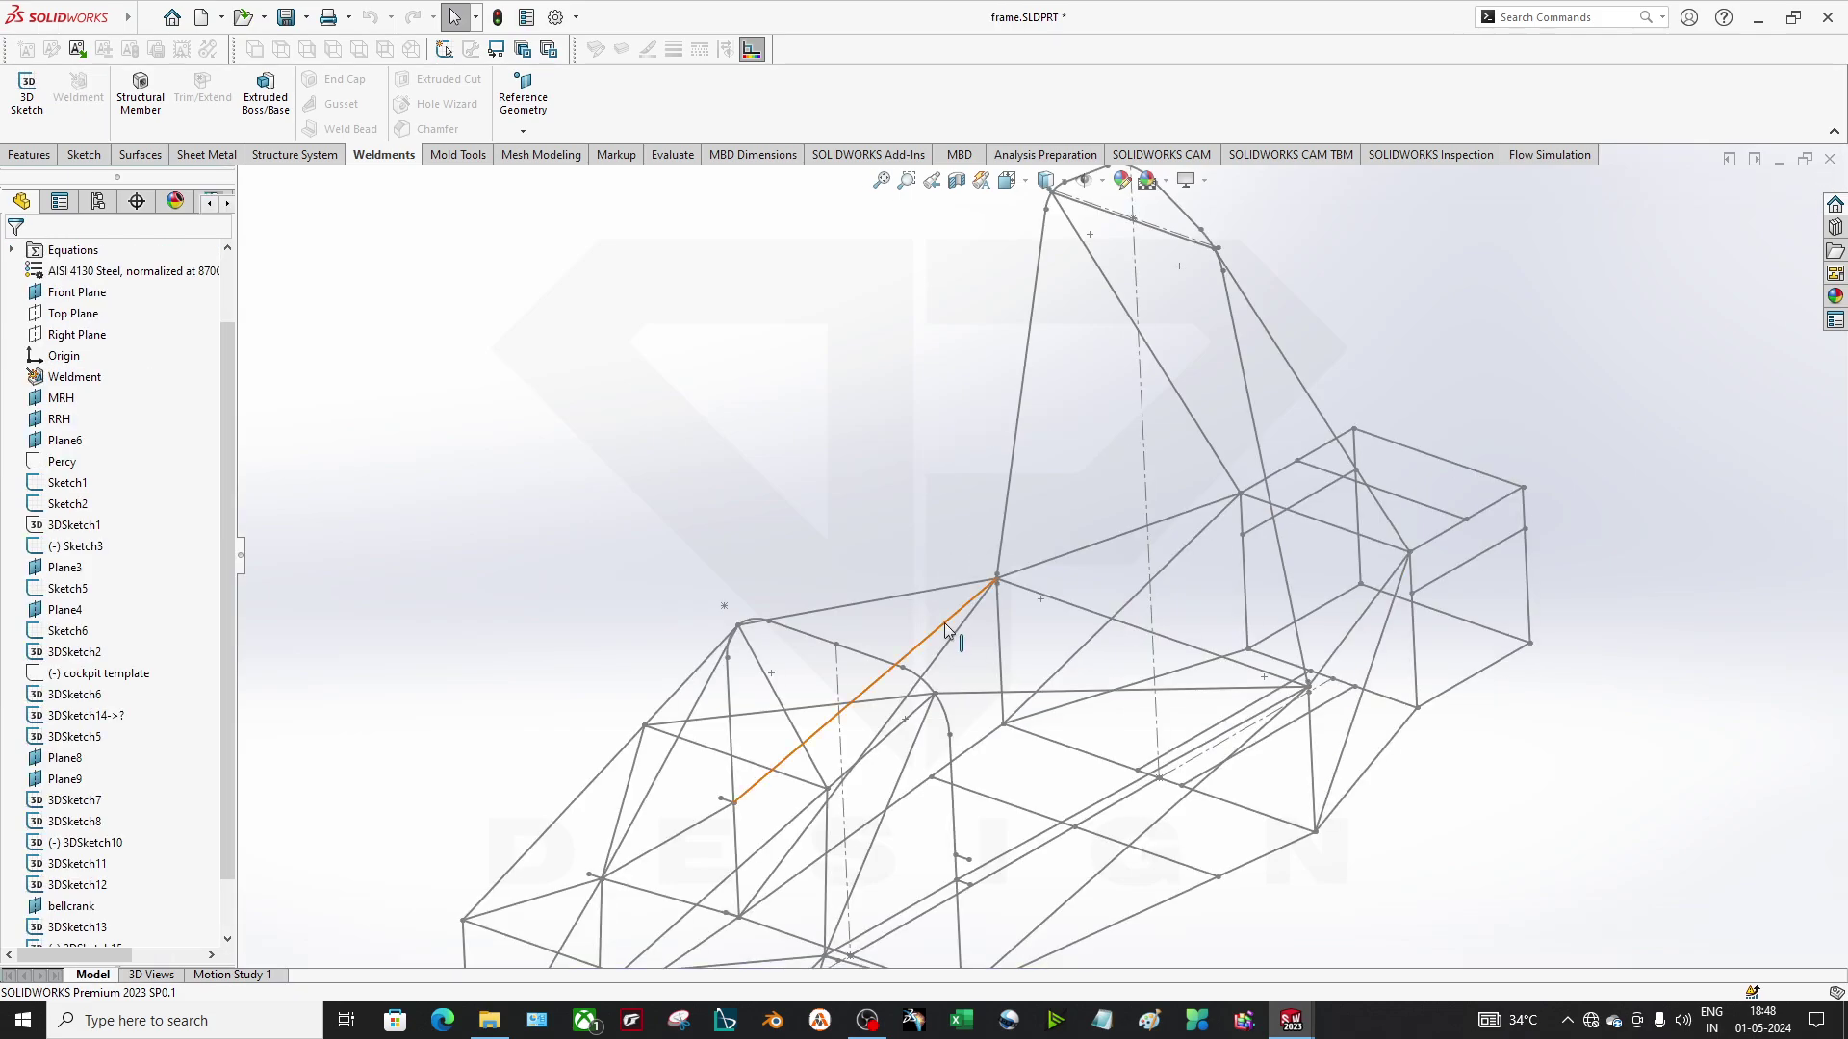
pyautogui.scroll(3, 952, 539)
pyautogui.moveTo(904, 538); pyautogui.dragTo(1160, 572, button='middle')
pyautogui.scroll(-3, 1014, 617)
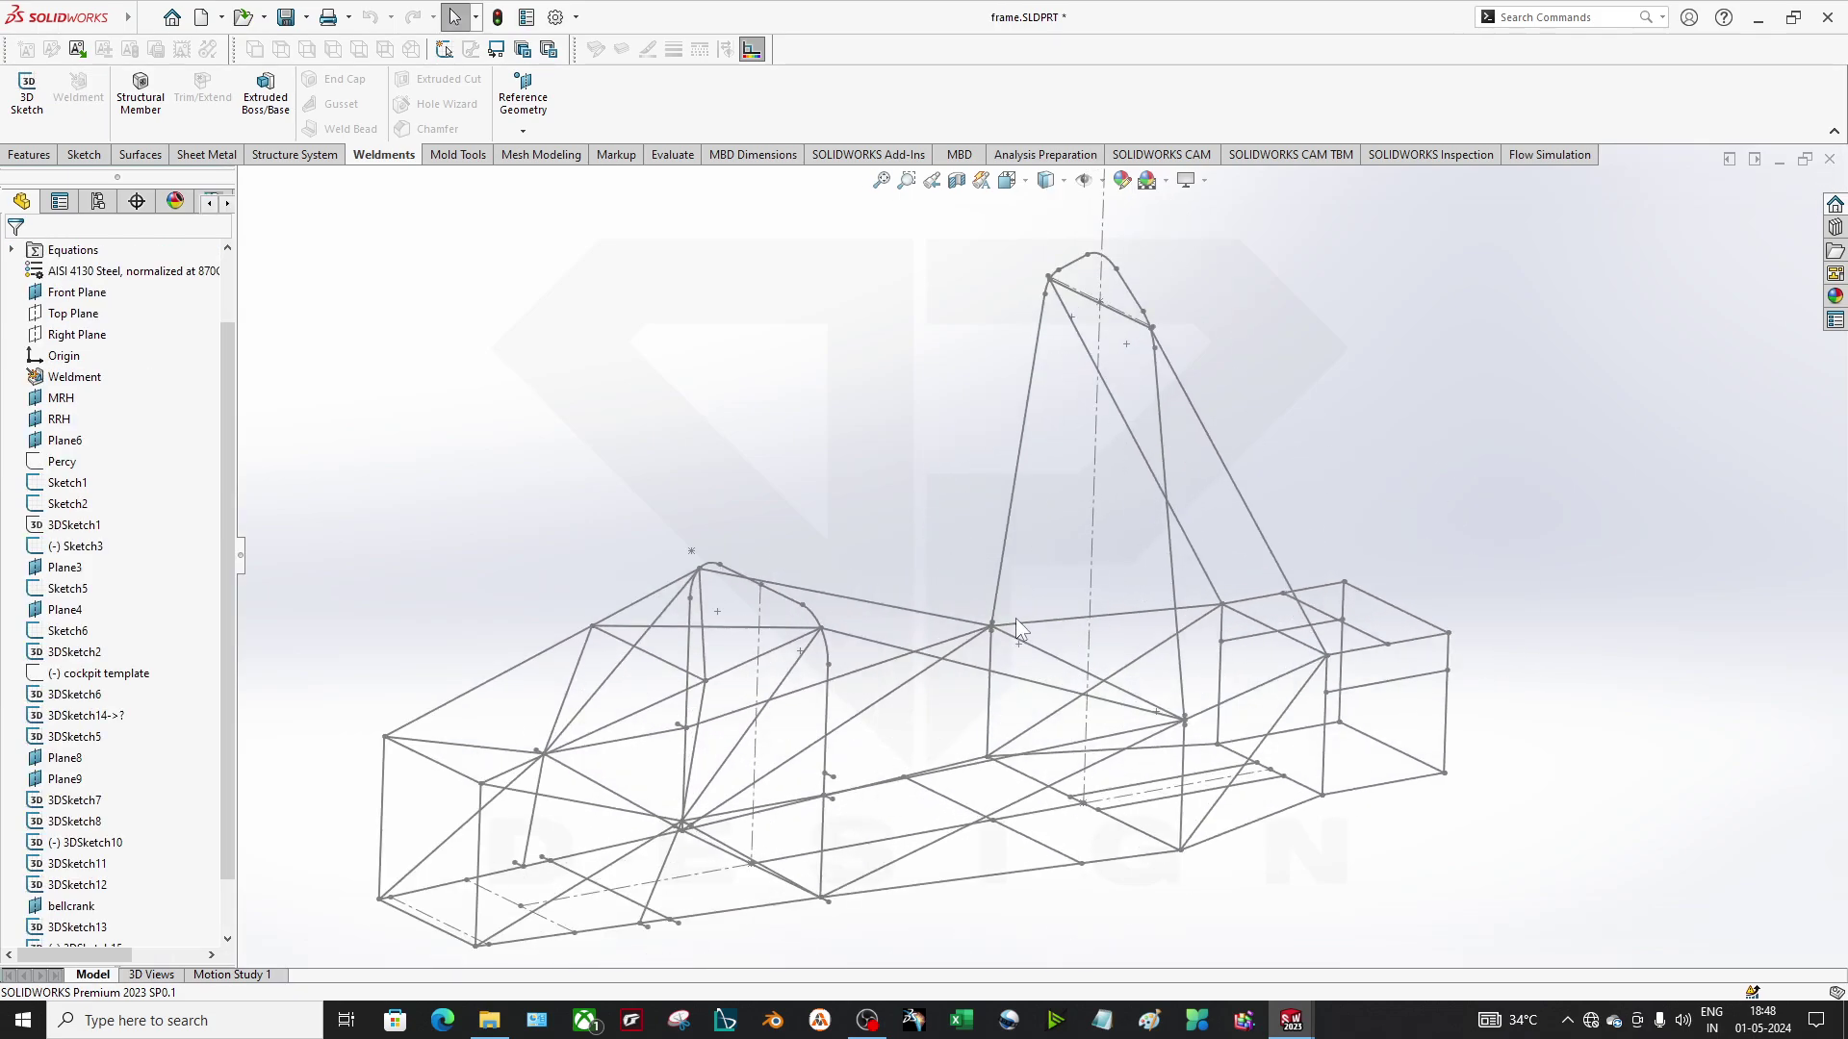
# Start a Structural Member with FSAE standard, Pipe Section type and 25.4mm size.
pyautogui.click(154, 116)
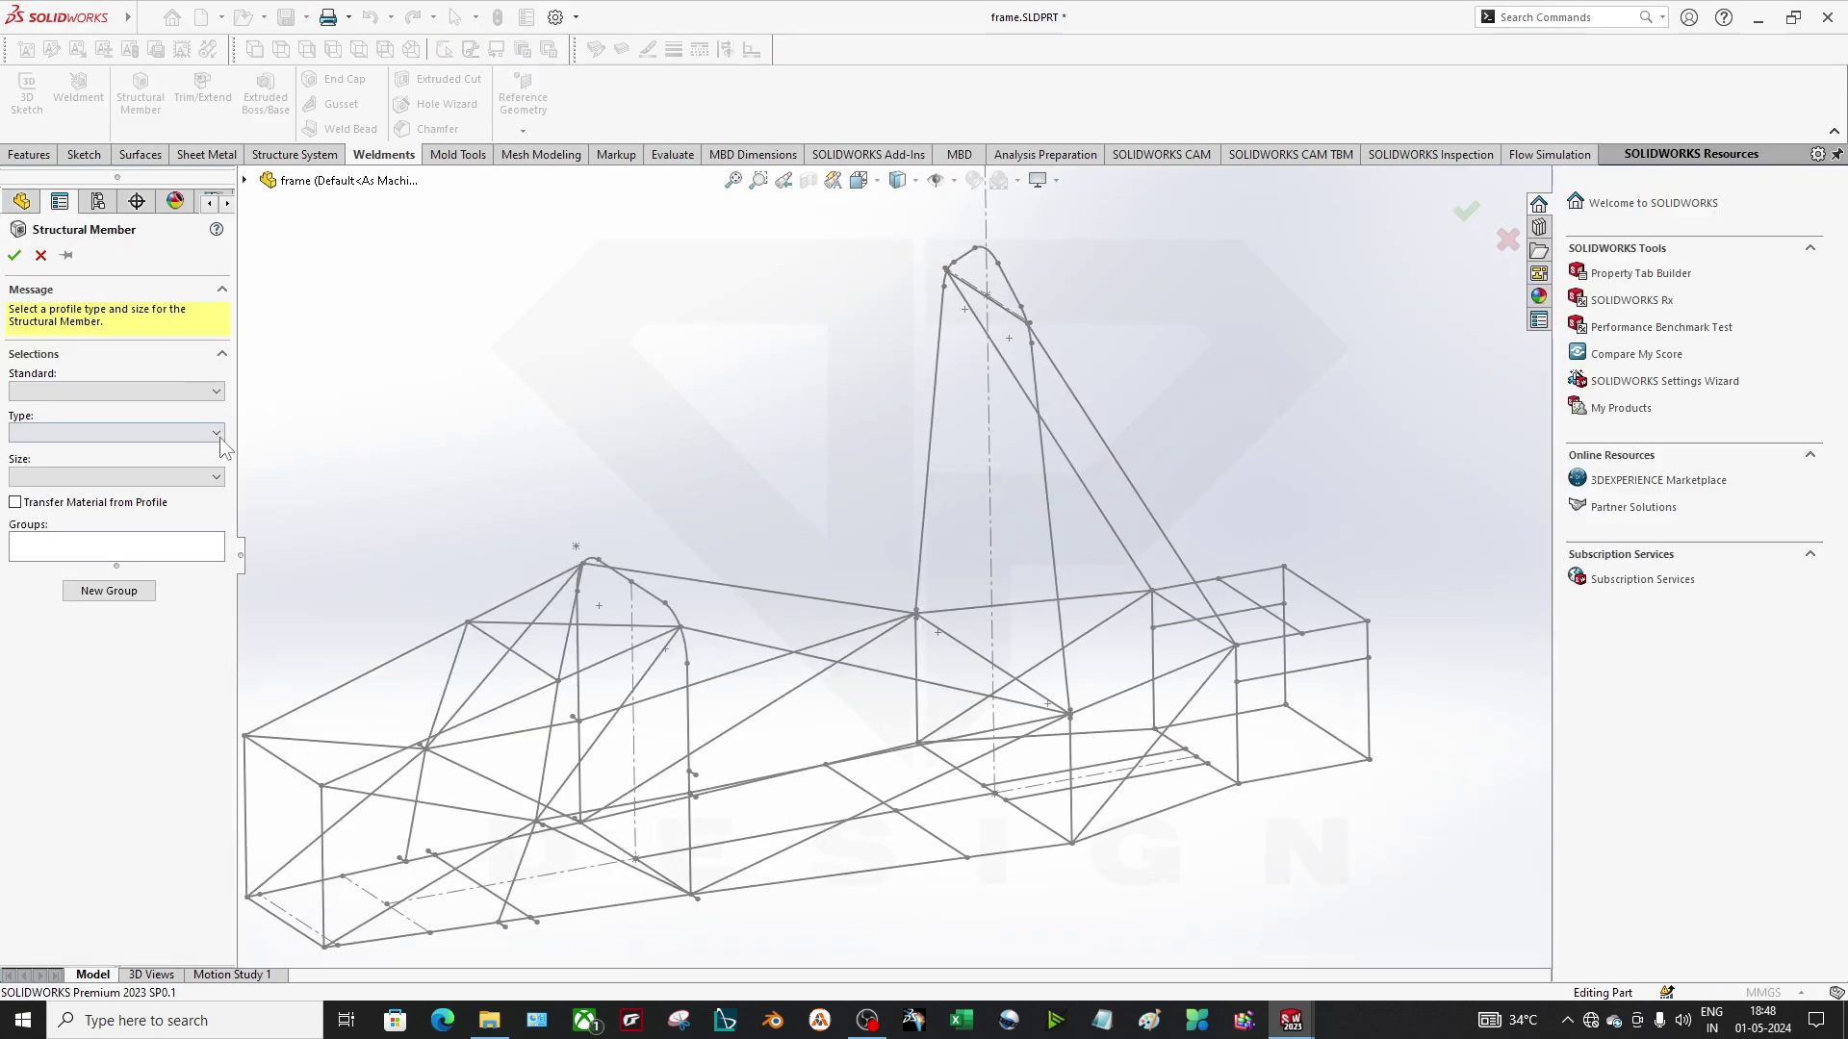
pyautogui.click(134, 385)
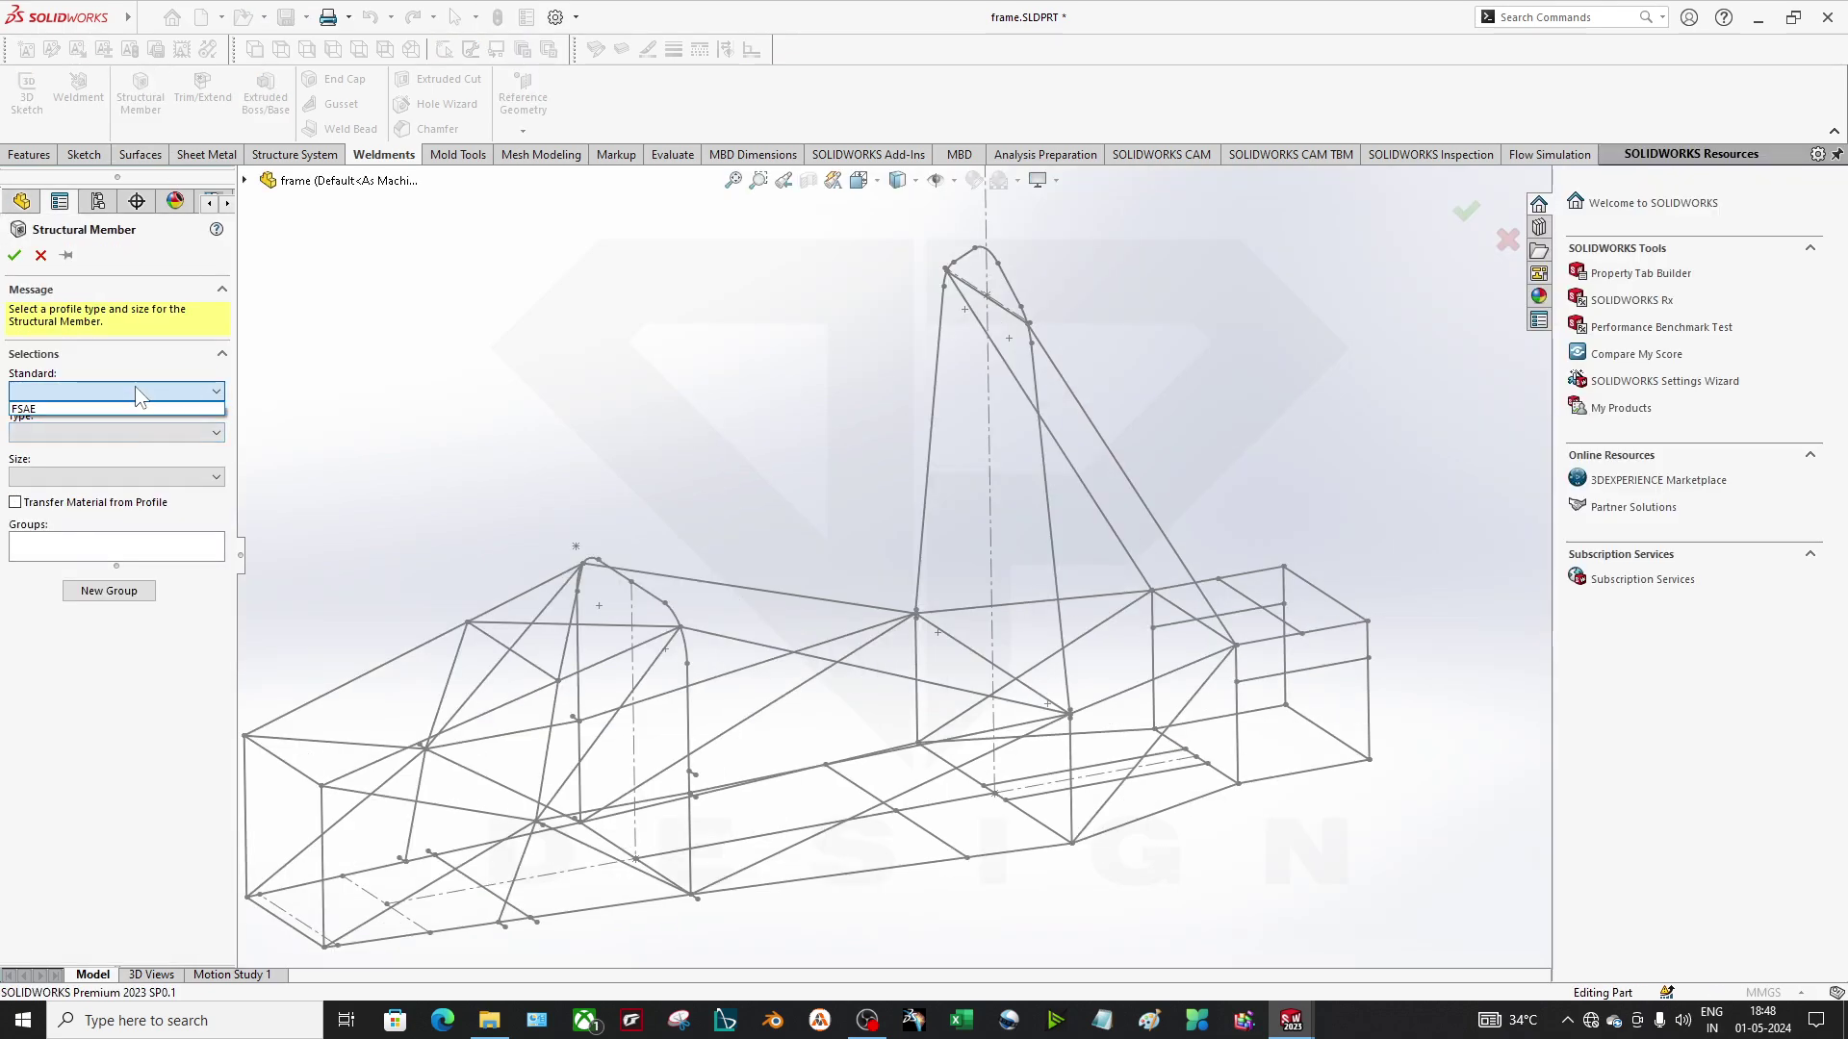
pyautogui.click(42, 413)
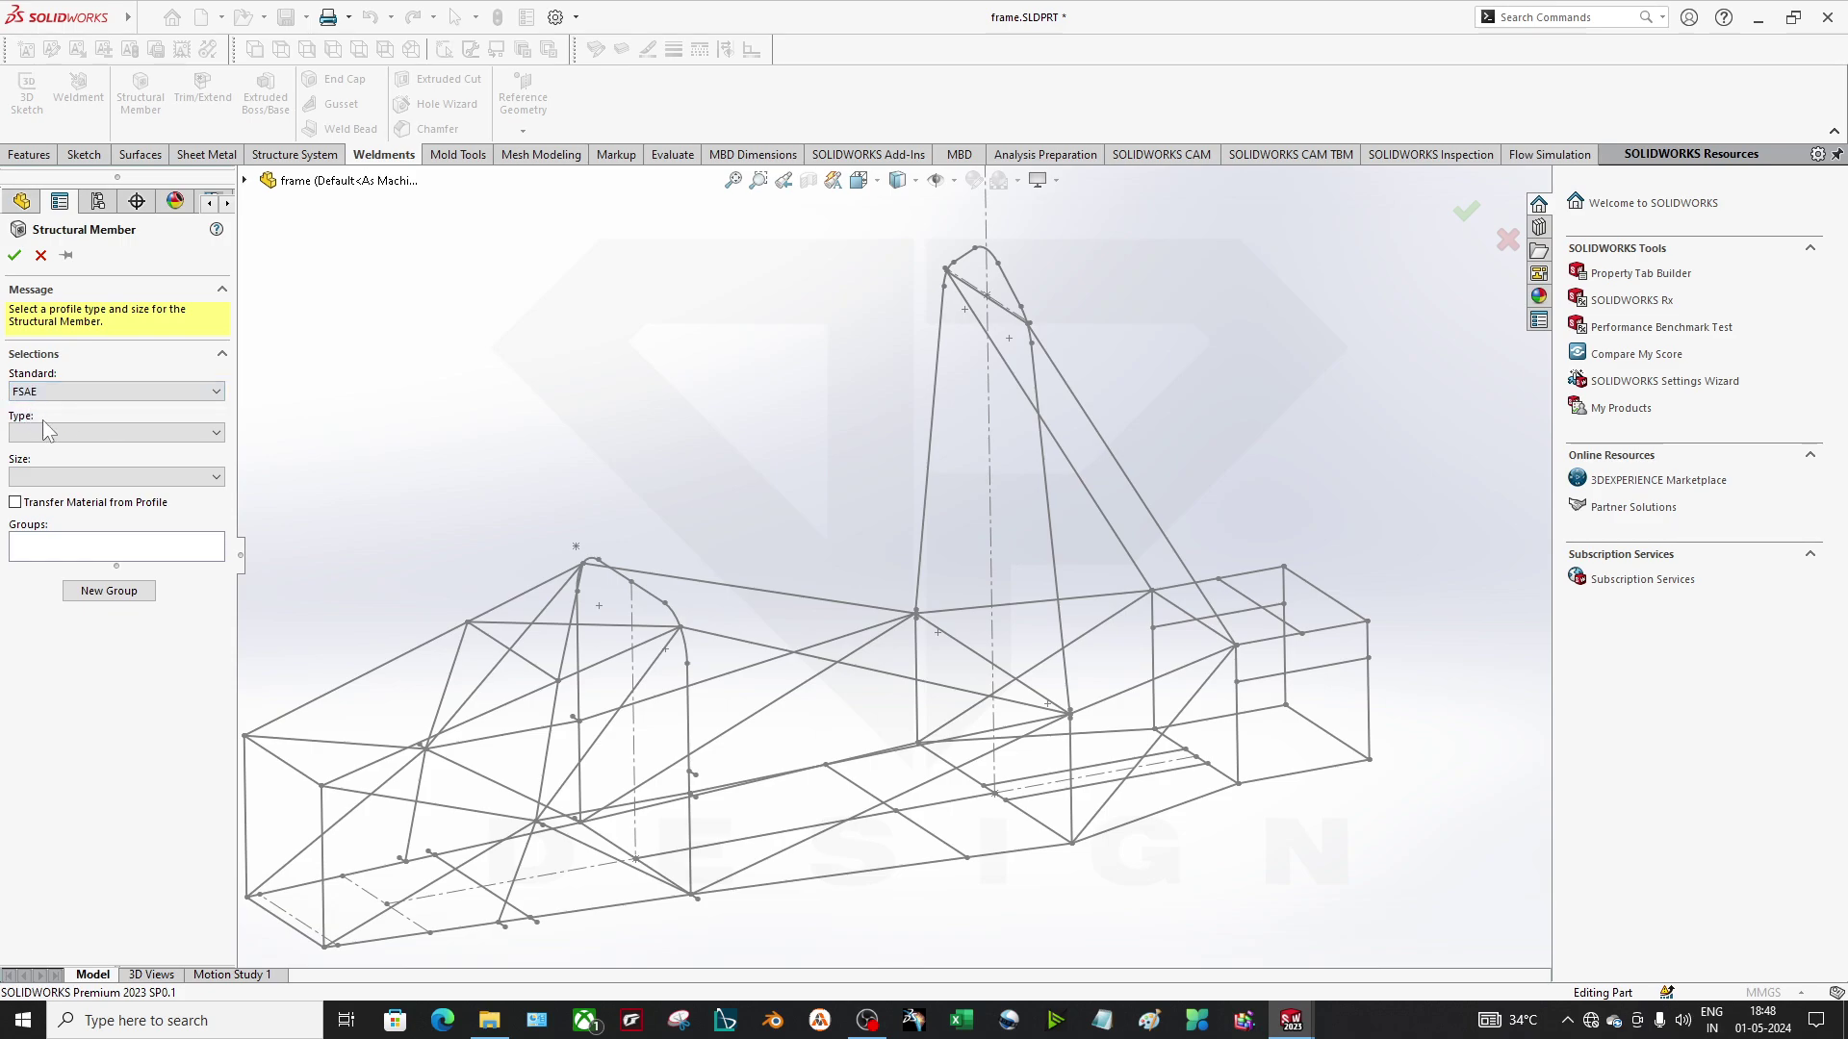
pyautogui.click(46, 432)
pyautogui.click(61, 448)
pyautogui.click(74, 478)
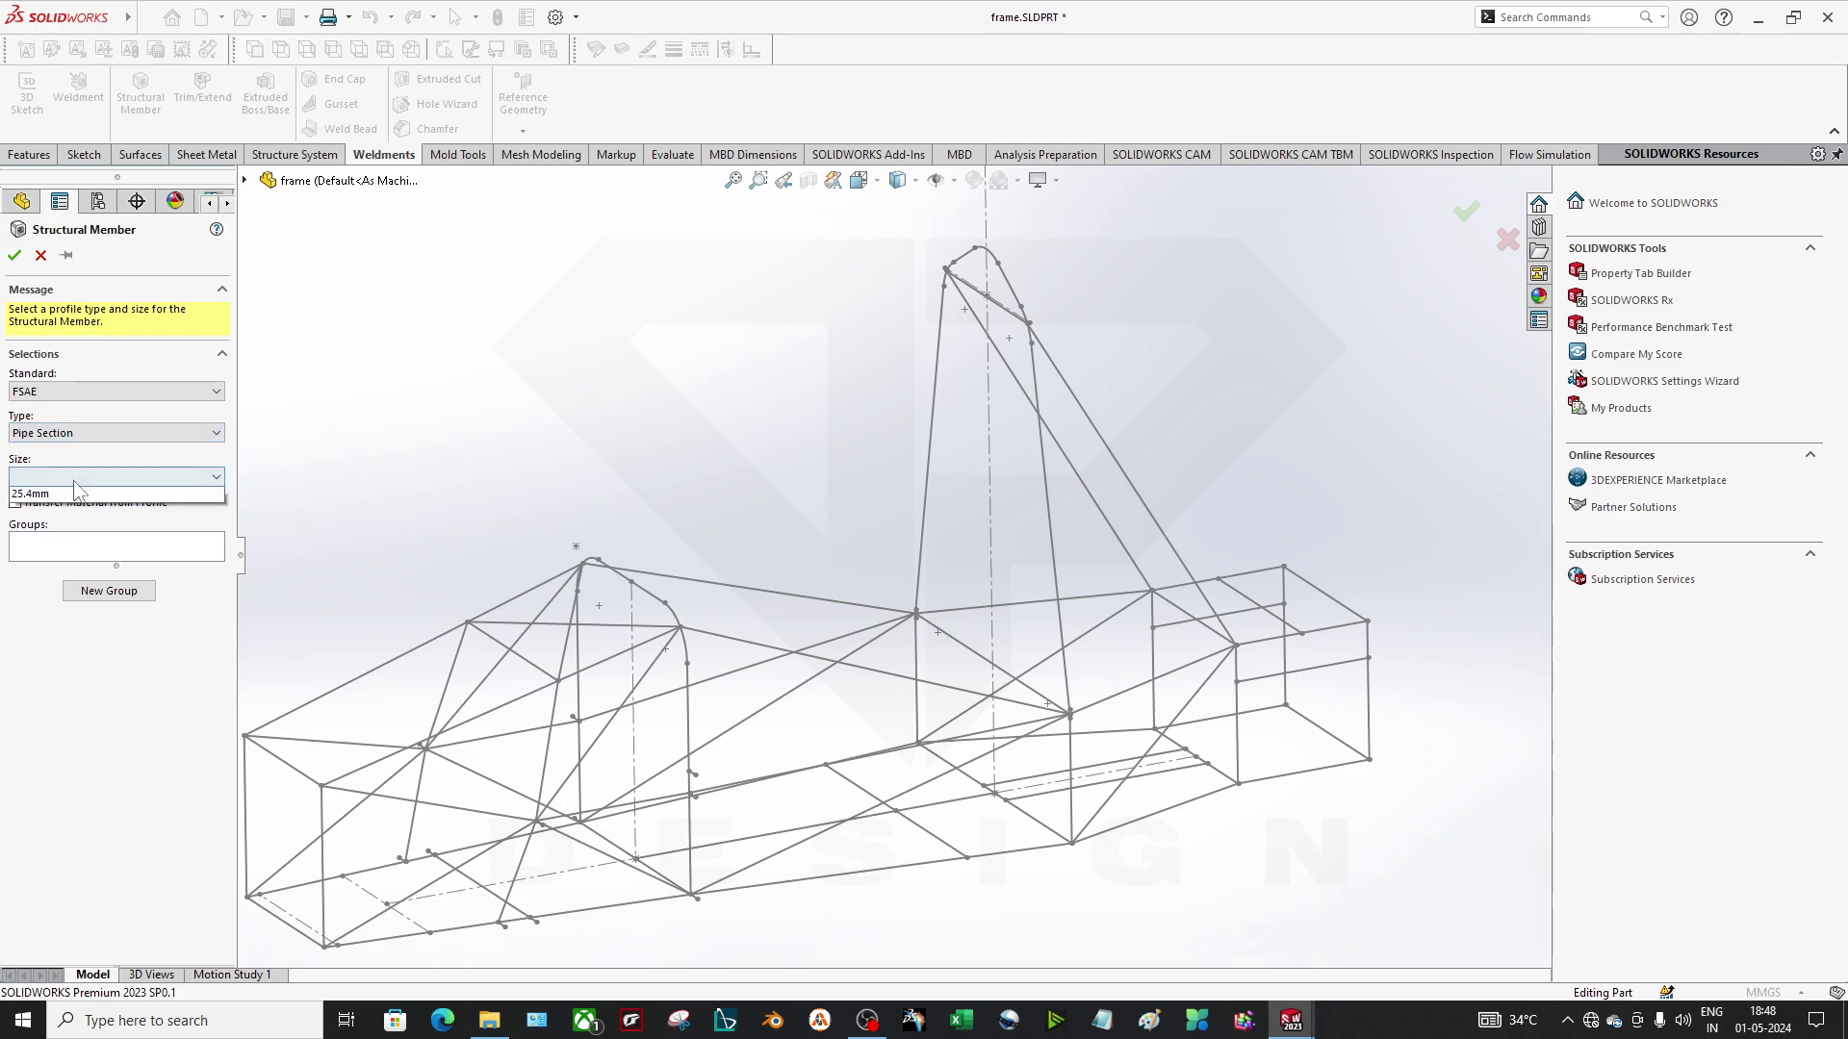
pyautogui.click(67, 497)
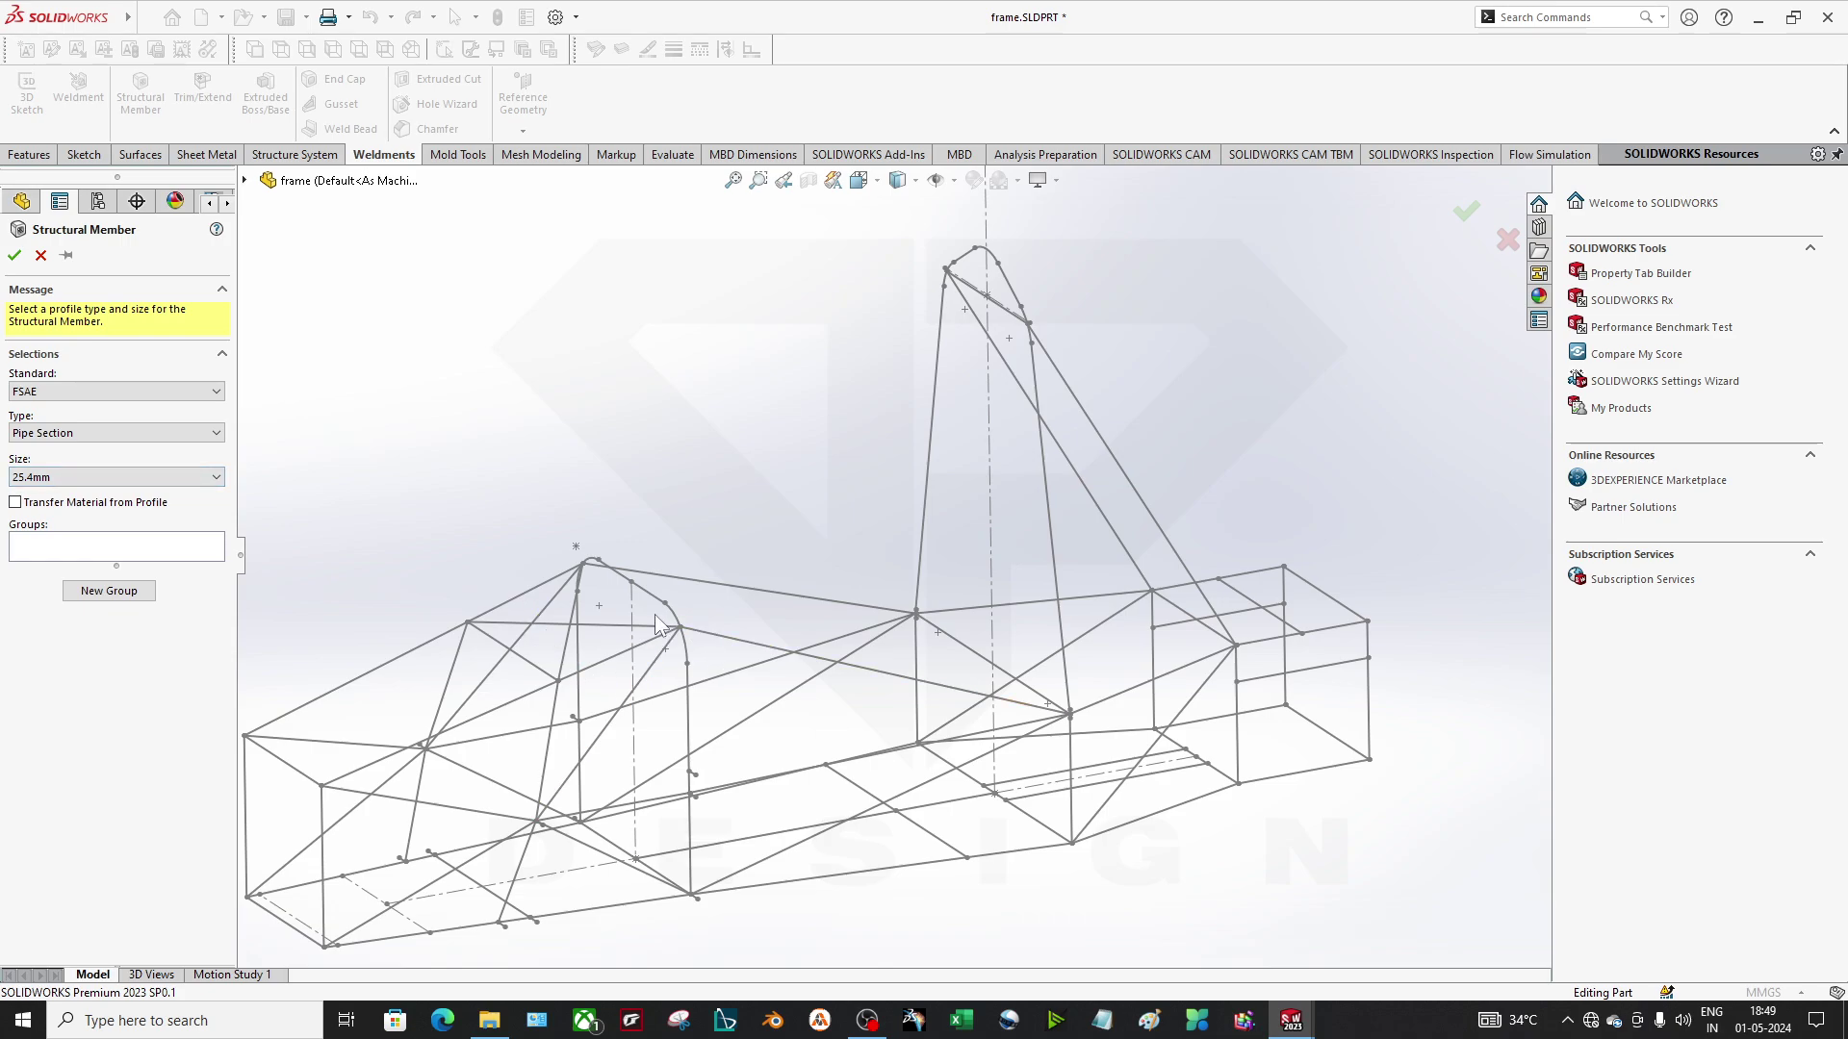
# Add the top-left frame line and adjoining top rails as Group1 pipe paths.
pyautogui.click(507, 601)
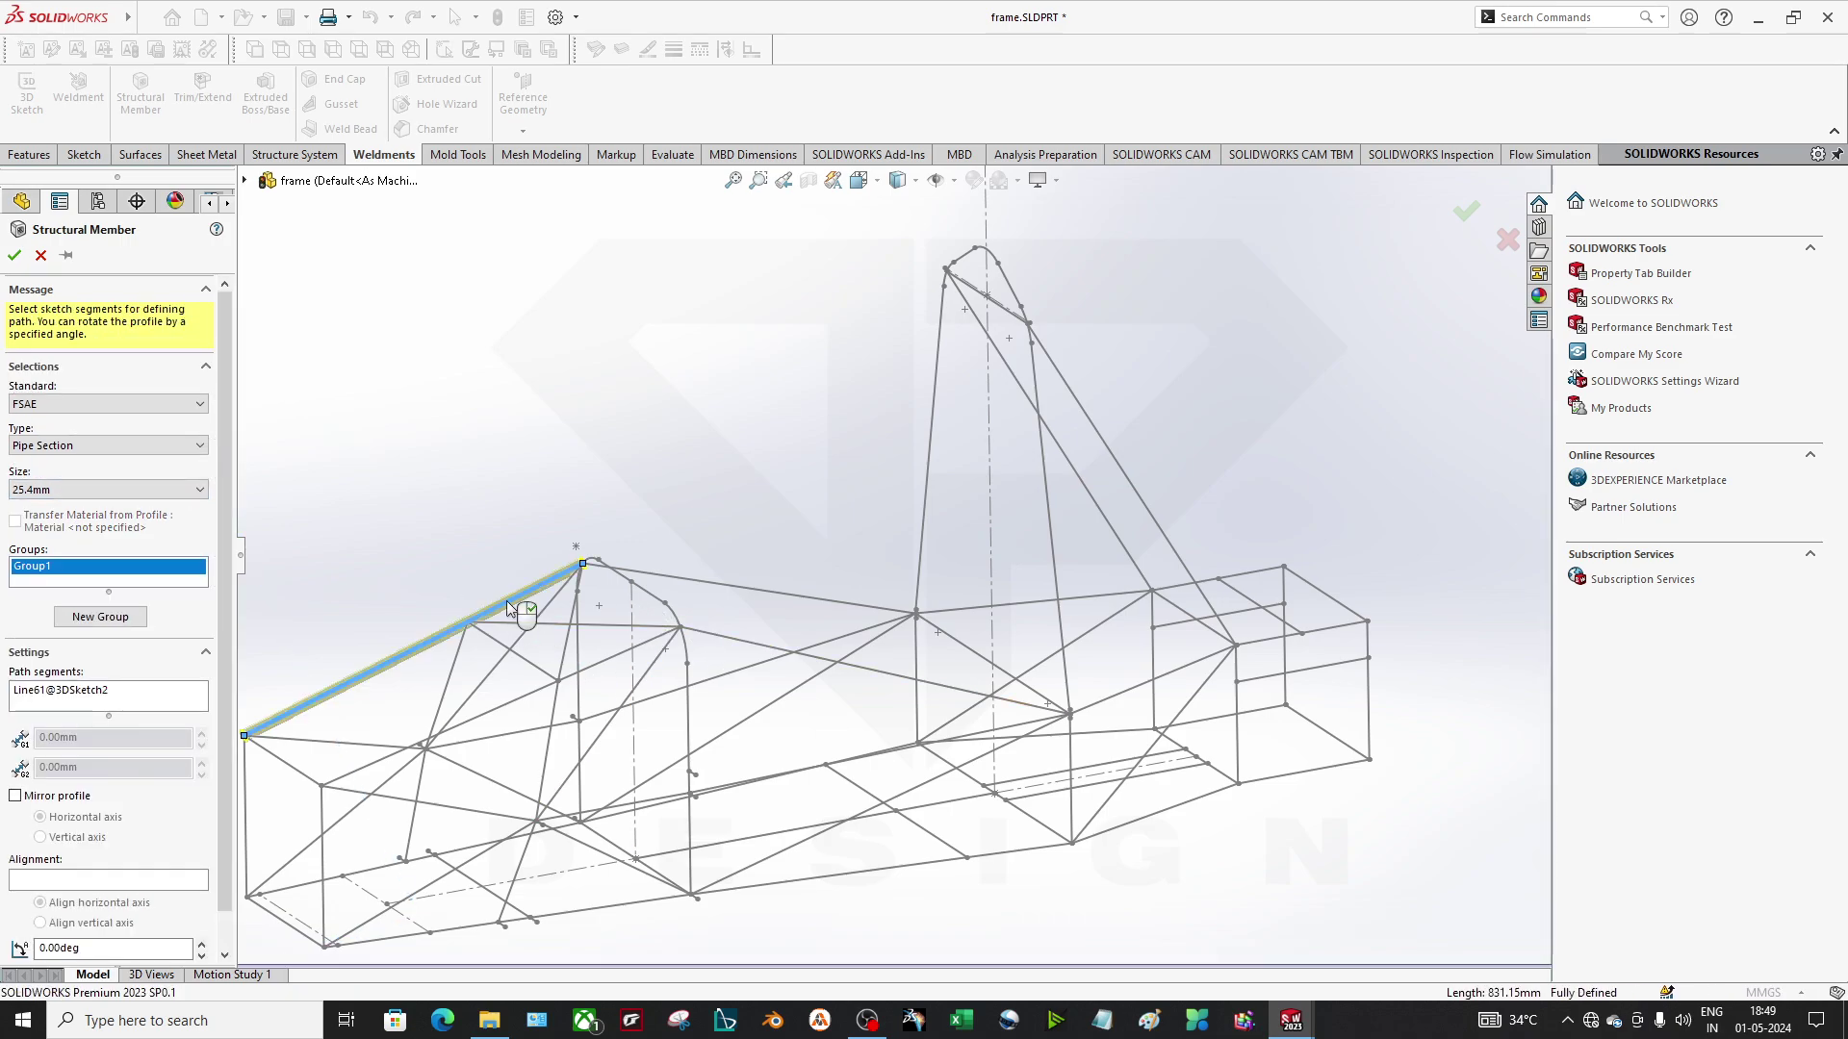
pyautogui.scroll(-3, 446, 609)
pyautogui.moveTo(662, 517)
pyautogui.mouseDown(button='middle')
pyautogui.moveTo(702, 606)
pyautogui.moveTo(574, 667)
pyautogui.moveTo(619, 564)
pyautogui.mouseUp(button='middle')
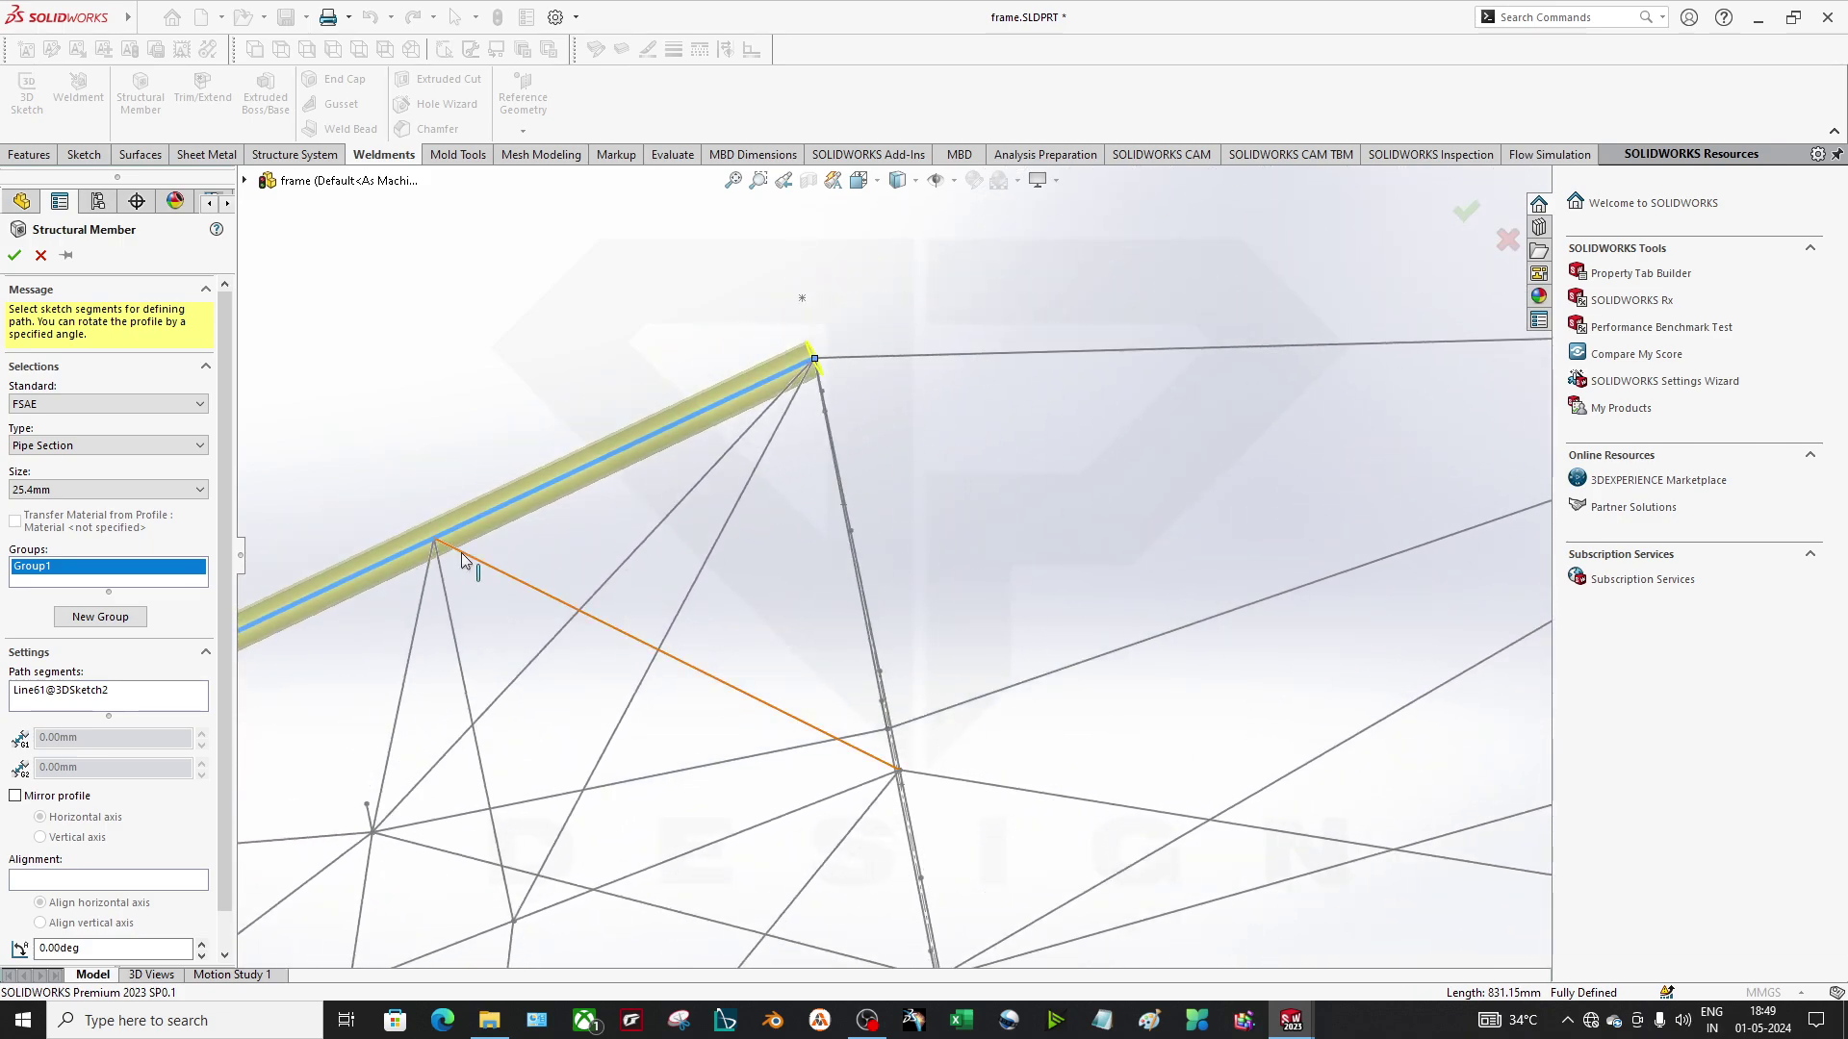
pyautogui.scroll(-1, 835, 384)
pyautogui.scroll(4, 830, 390)
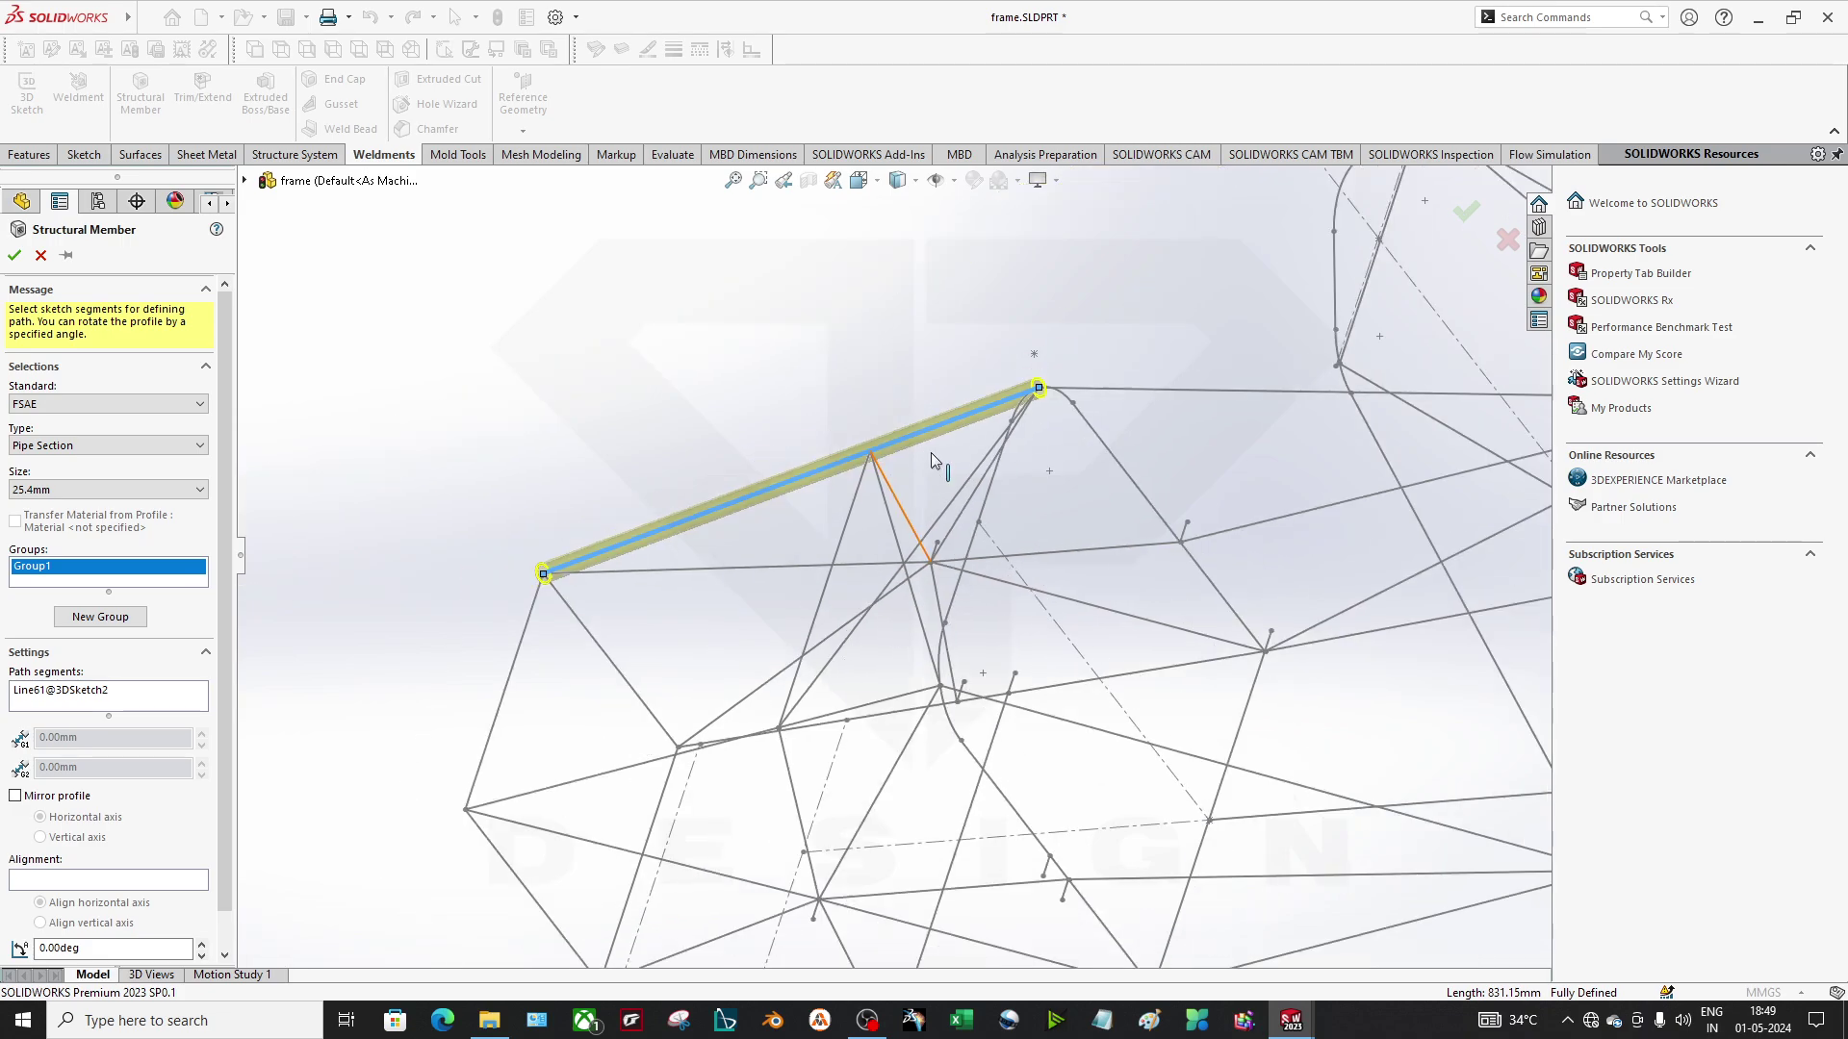
pyautogui.scroll(-3, 1133, 389)
pyautogui.scroll(-1, 918, 483)
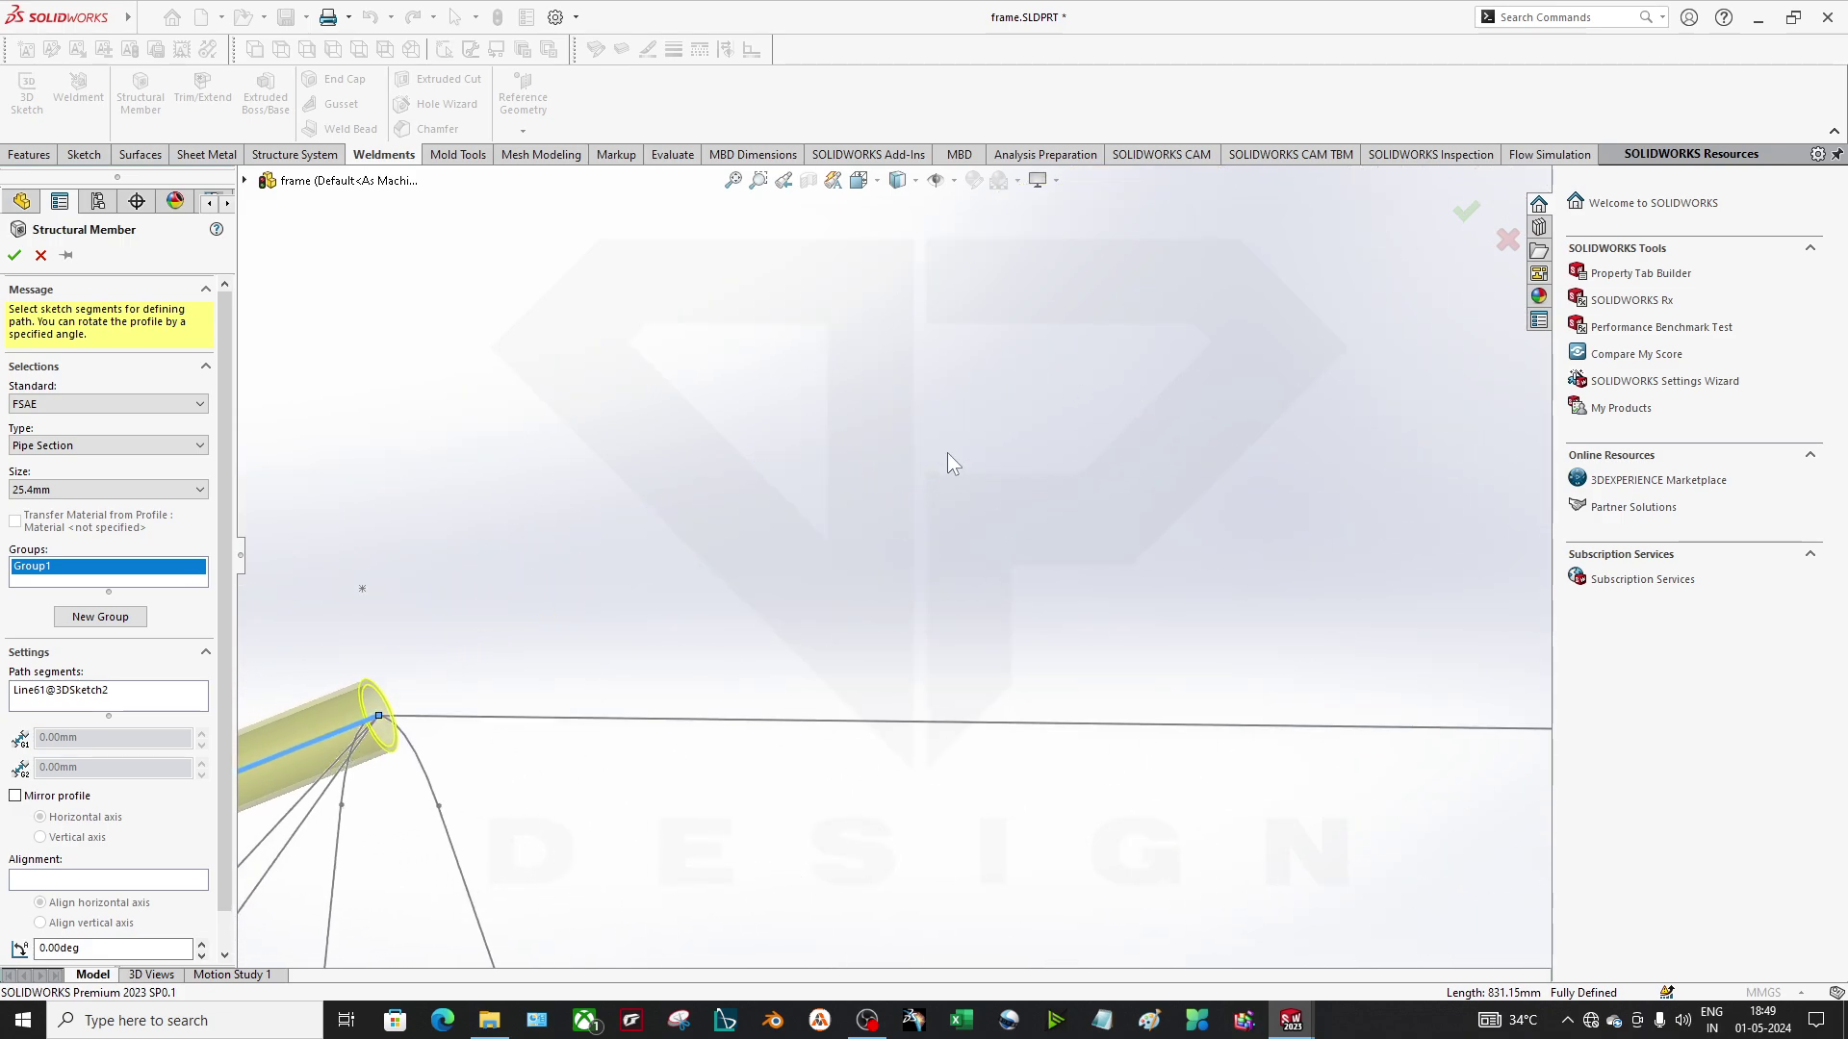
pyautogui.click(541, 720)
pyautogui.scroll(3, 542, 720)
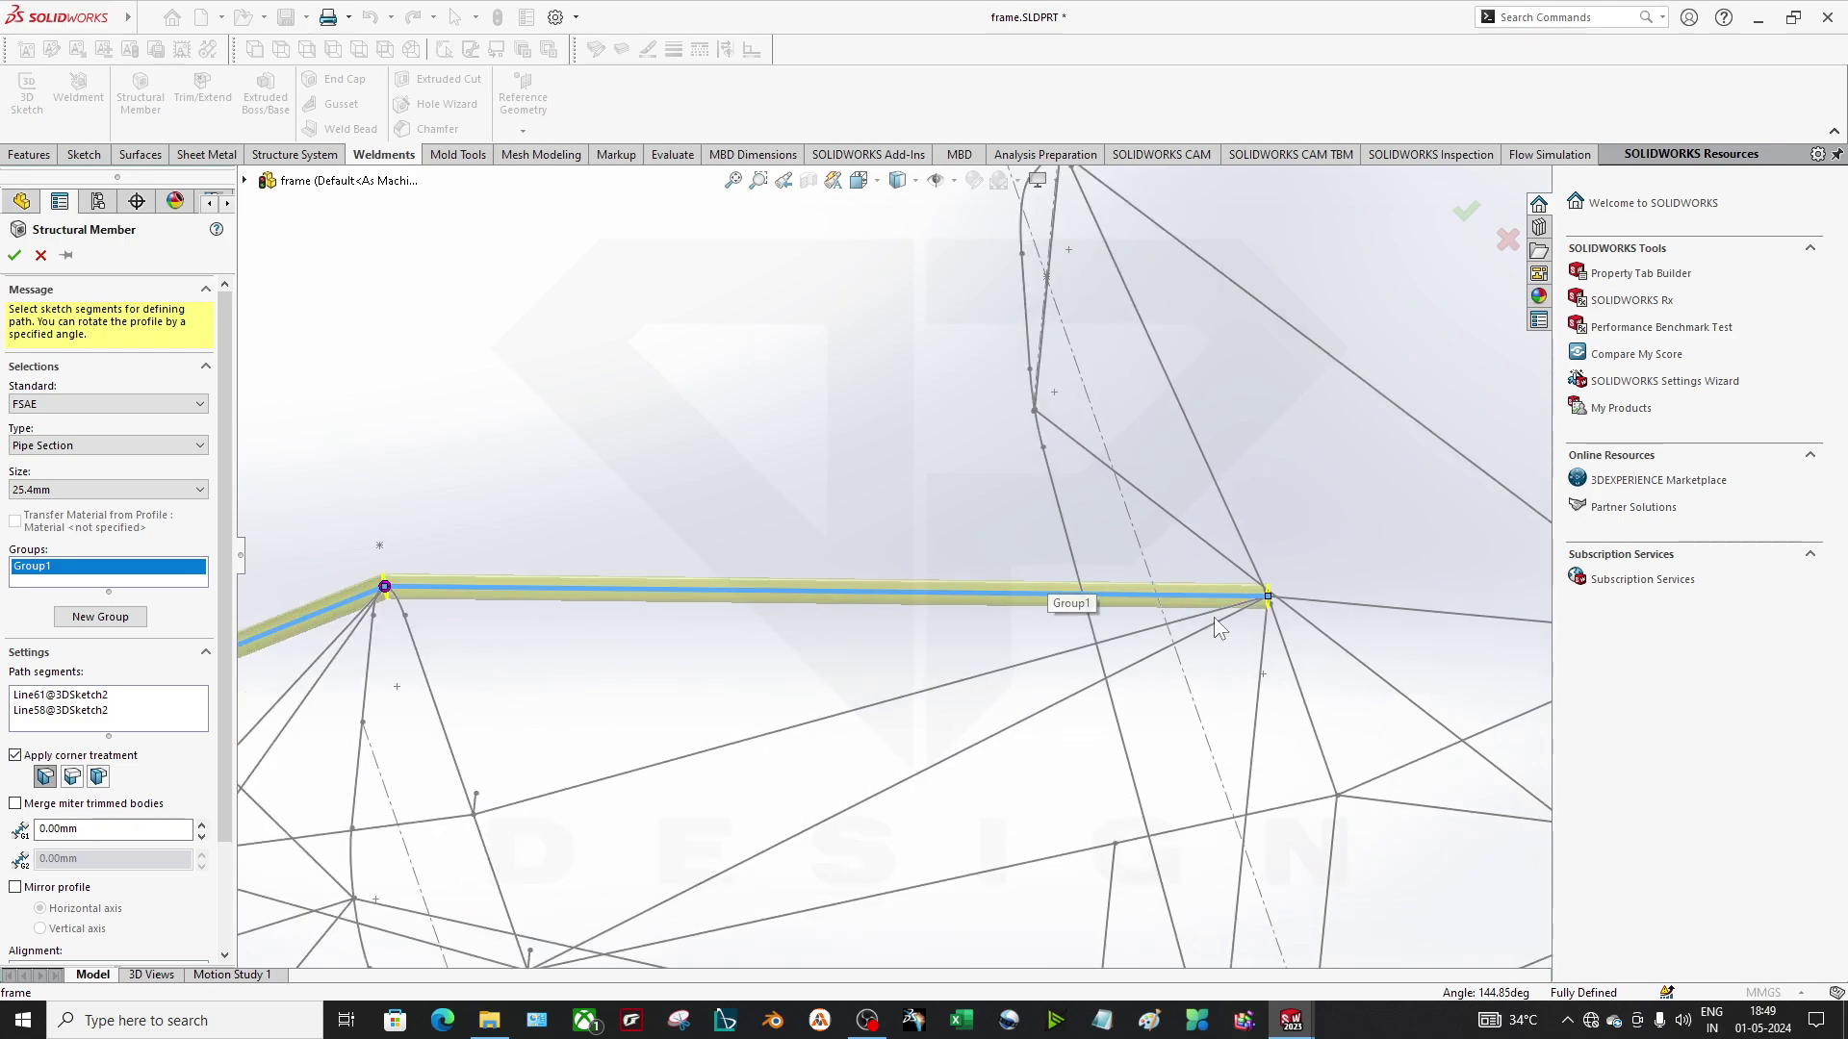
pyautogui.click(1326, 606)
pyautogui.scroll(4, 1137, 608)
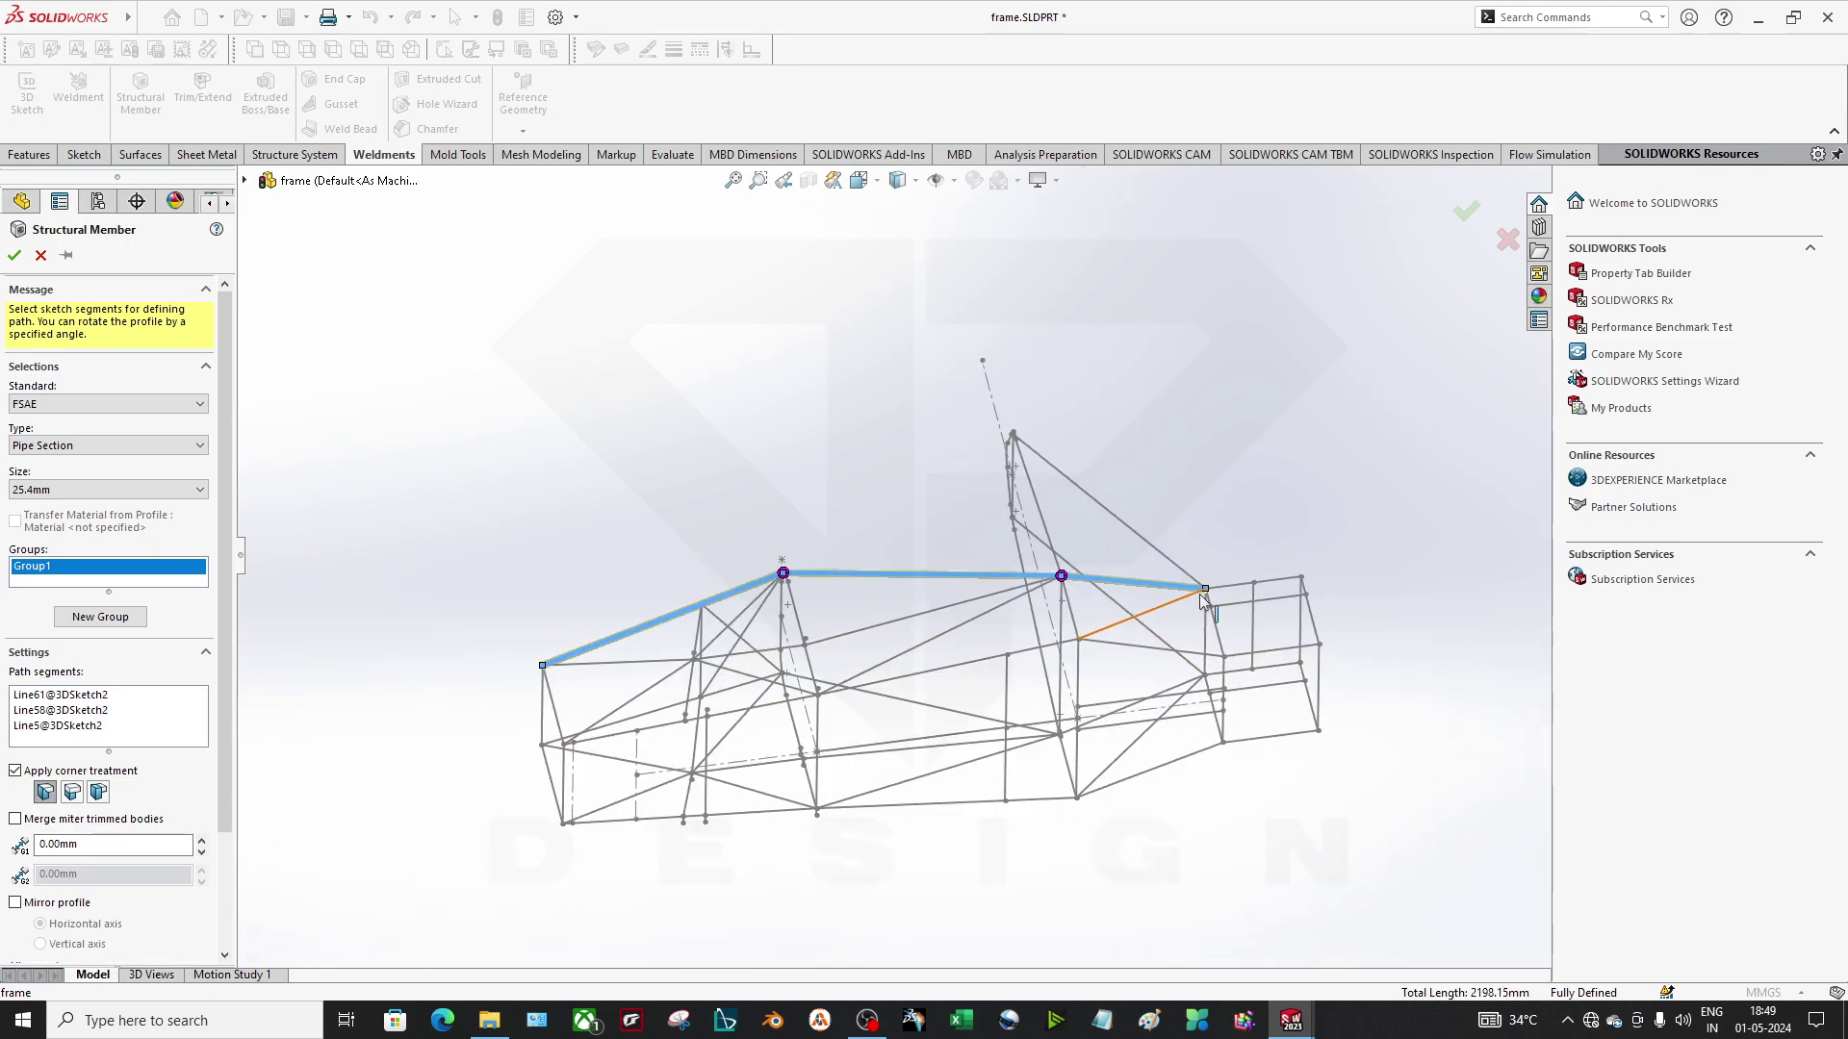
pyautogui.scroll(-4, 1190, 651)
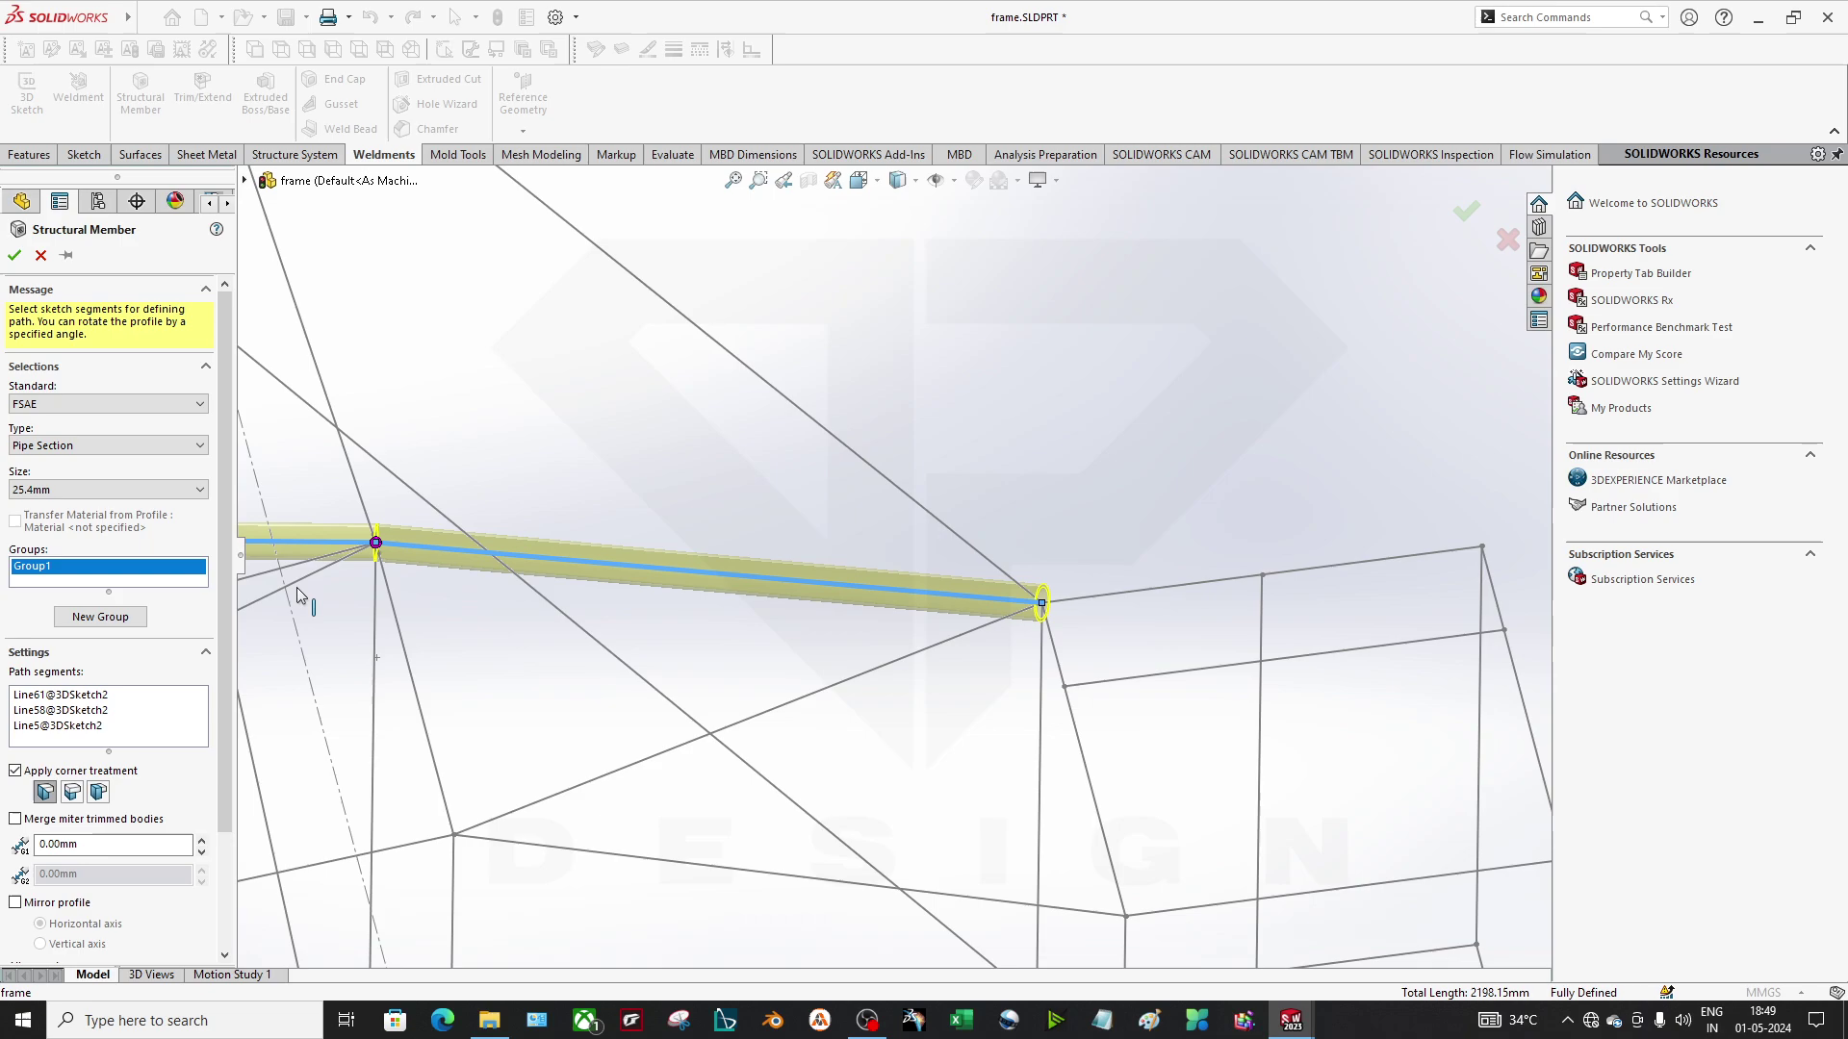
pyautogui.scroll(3, 895, 558)
# Extend Group1 down the rear vertical line and along the lower rear lines.
pyautogui.click(1028, 573)
pyautogui.scroll(-3, 1203, 575)
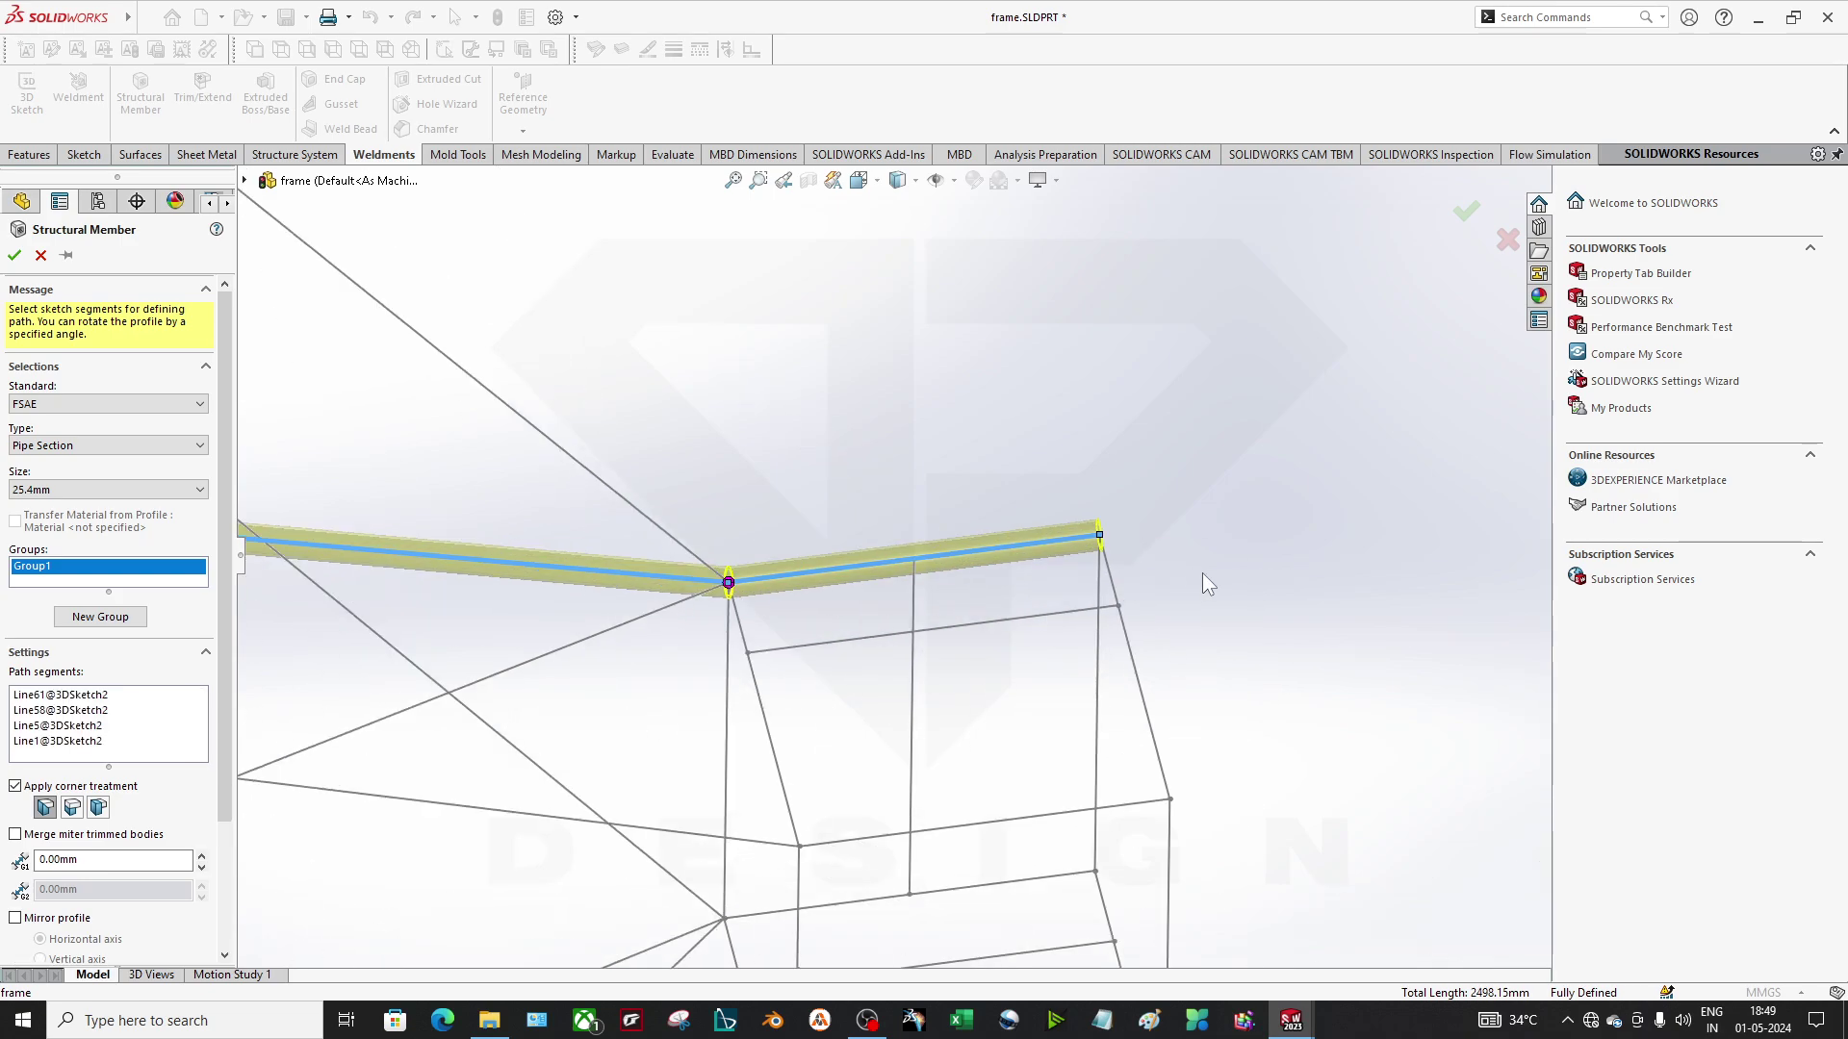
pyautogui.click(1117, 583)
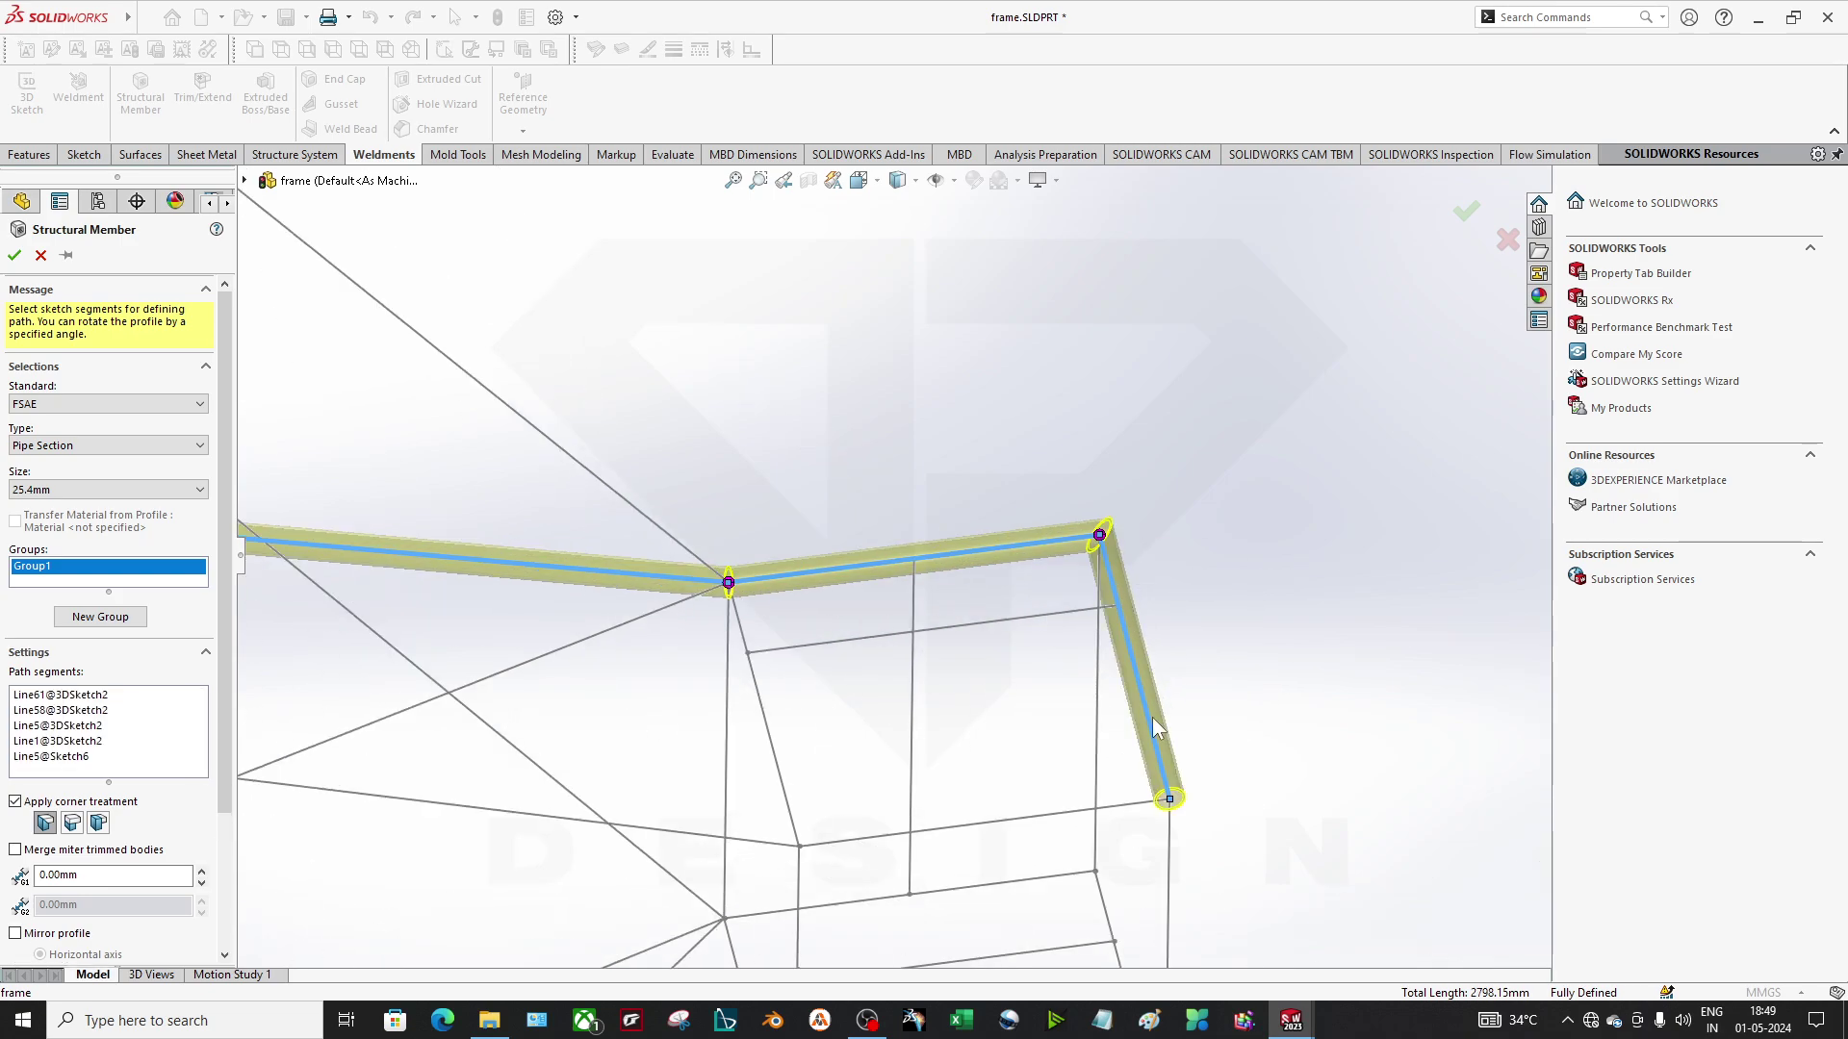
pyautogui.click(1117, 809)
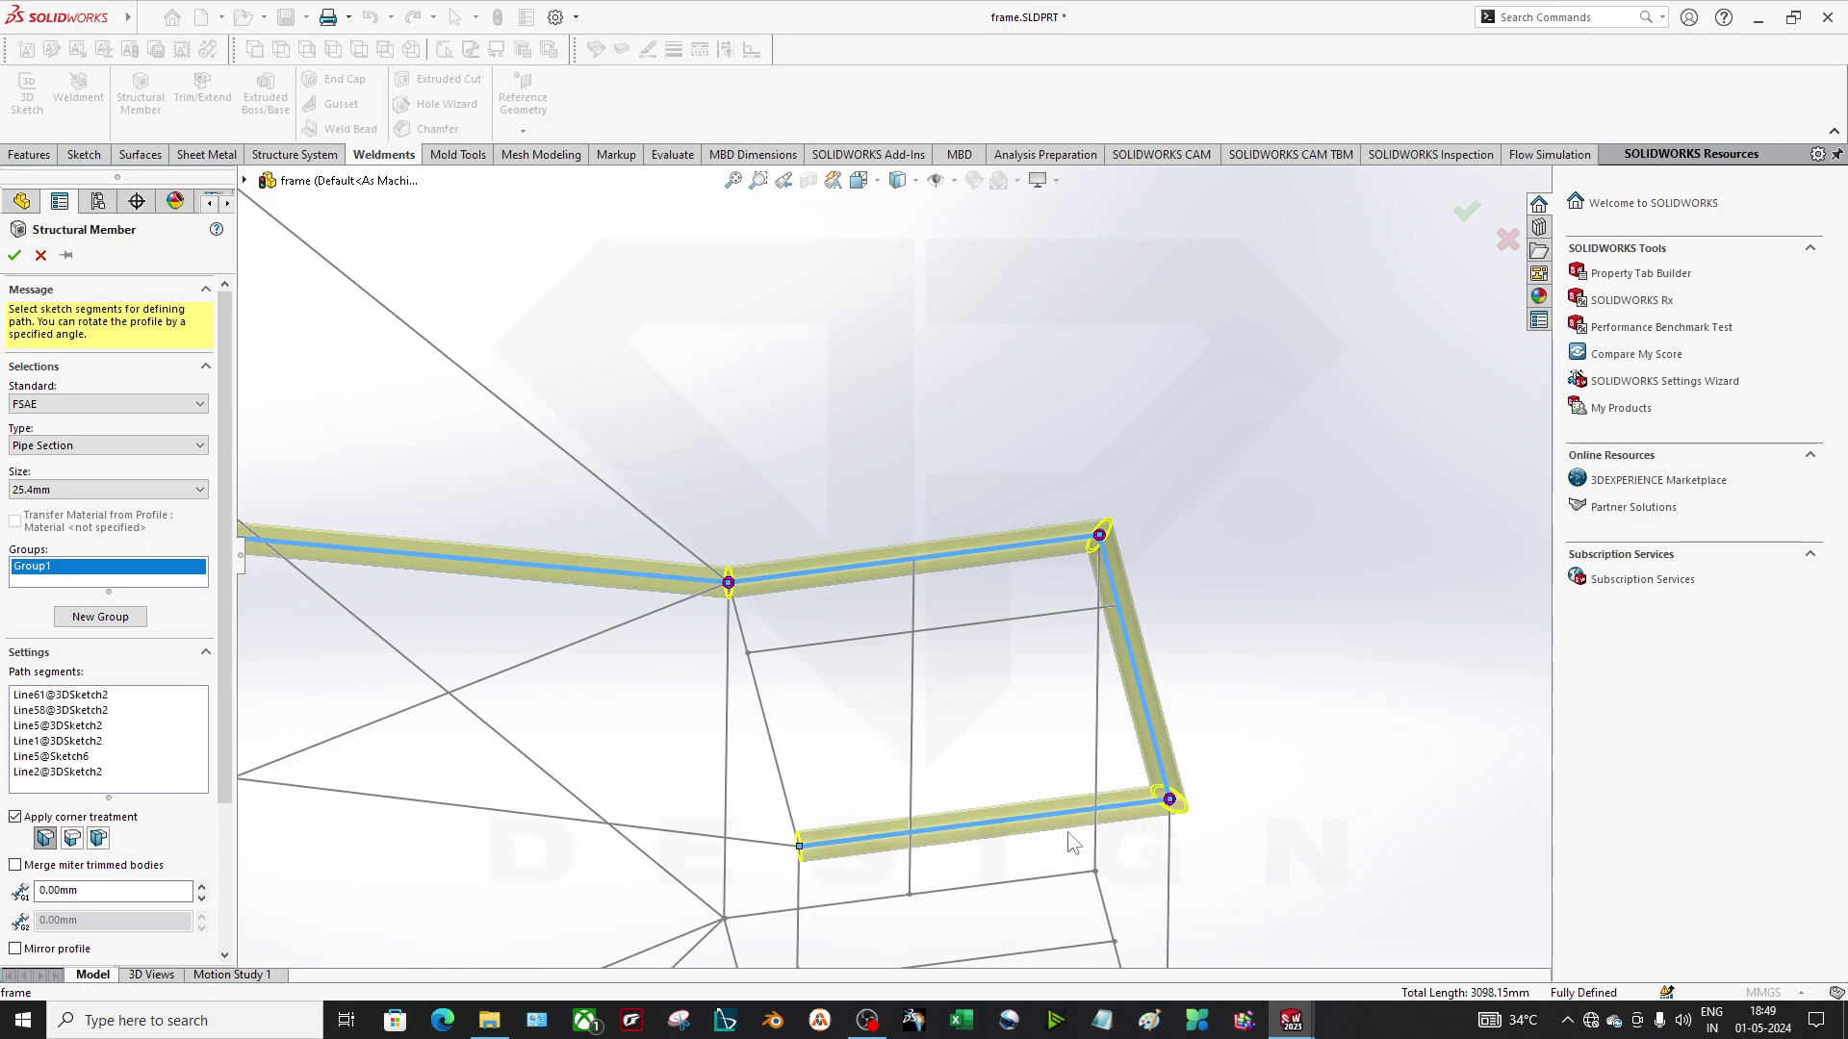
pyautogui.click(781, 850)
pyautogui.moveTo(938, 749)
pyautogui.mouseDown(button='middle')
pyautogui.moveTo(564, 674)
pyautogui.moveTo(726, 627)
pyautogui.moveTo(795, 644)
pyautogui.moveTo(866, 590)
pyautogui.moveTo(893, 539)
pyautogui.moveTo(903, 642)
pyautogui.moveTo(1100, 753)
pyautogui.mouseUp(button='middle')
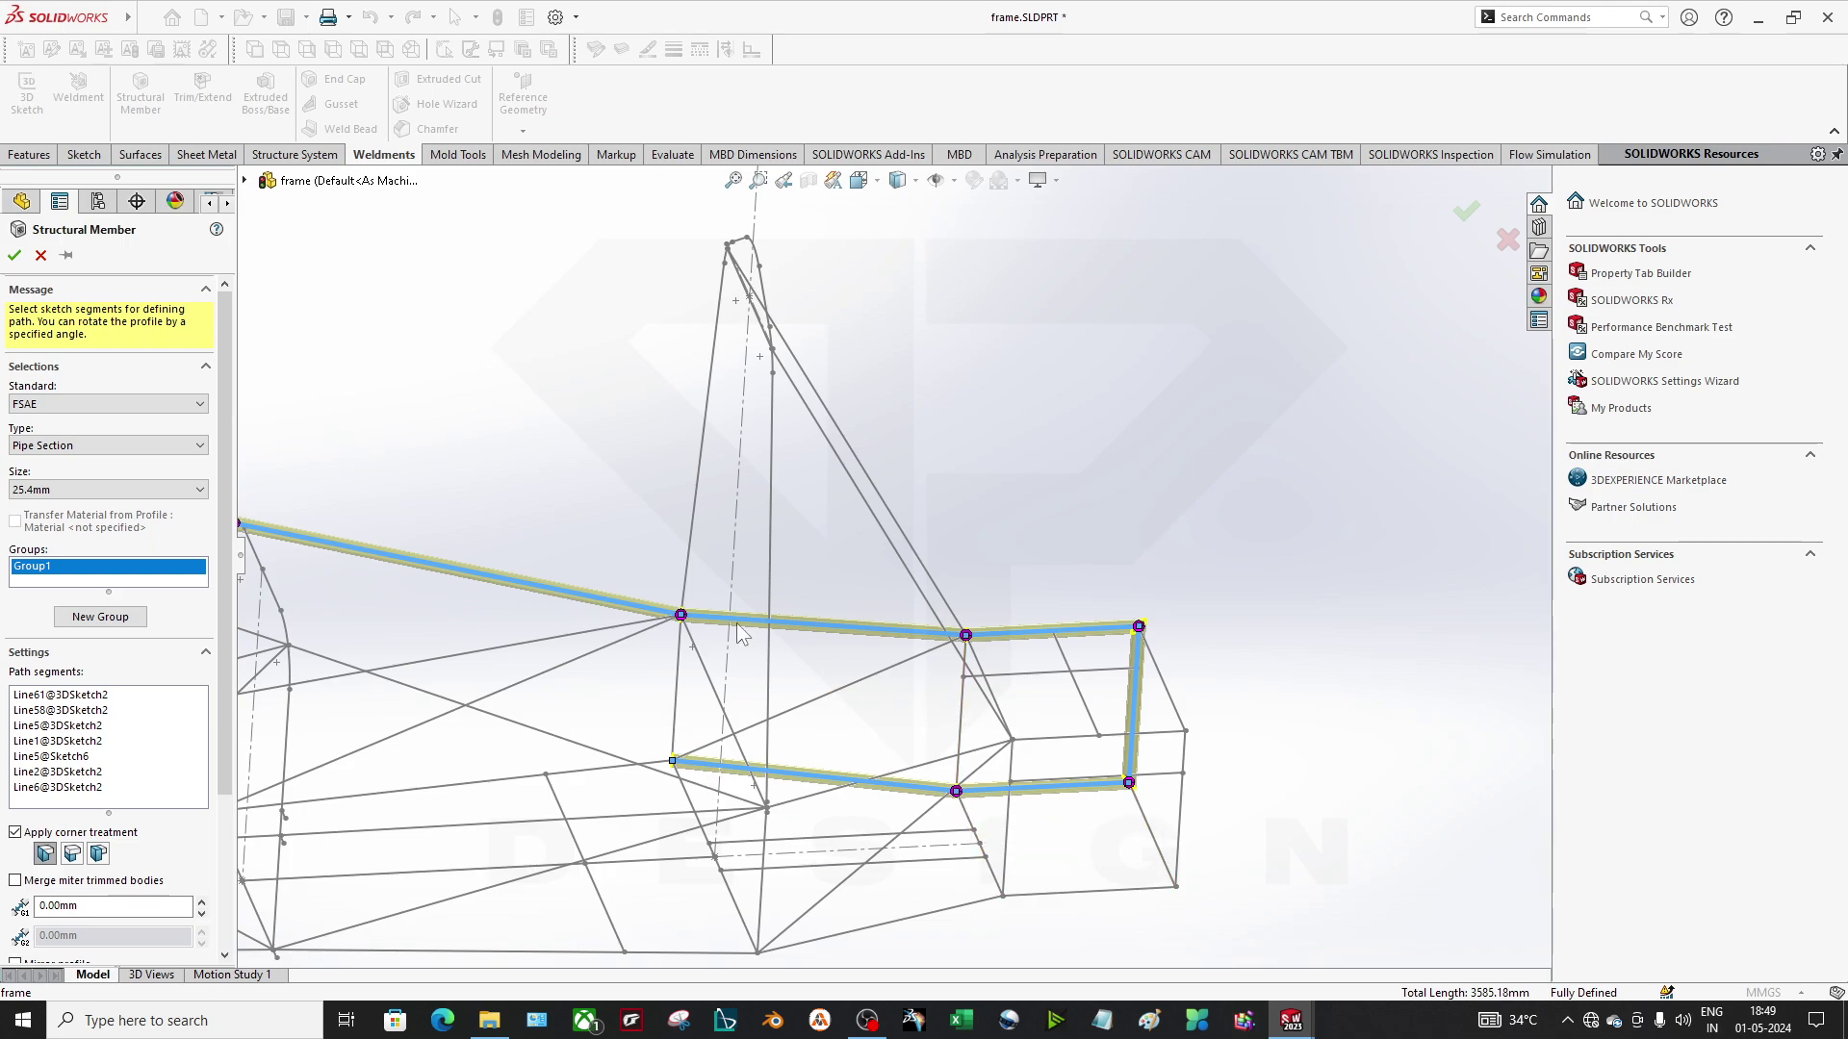
pyautogui.scroll(5, 741, 632)
# Create Group2 from the four lines of the front loop.
pyautogui.click(100, 617)
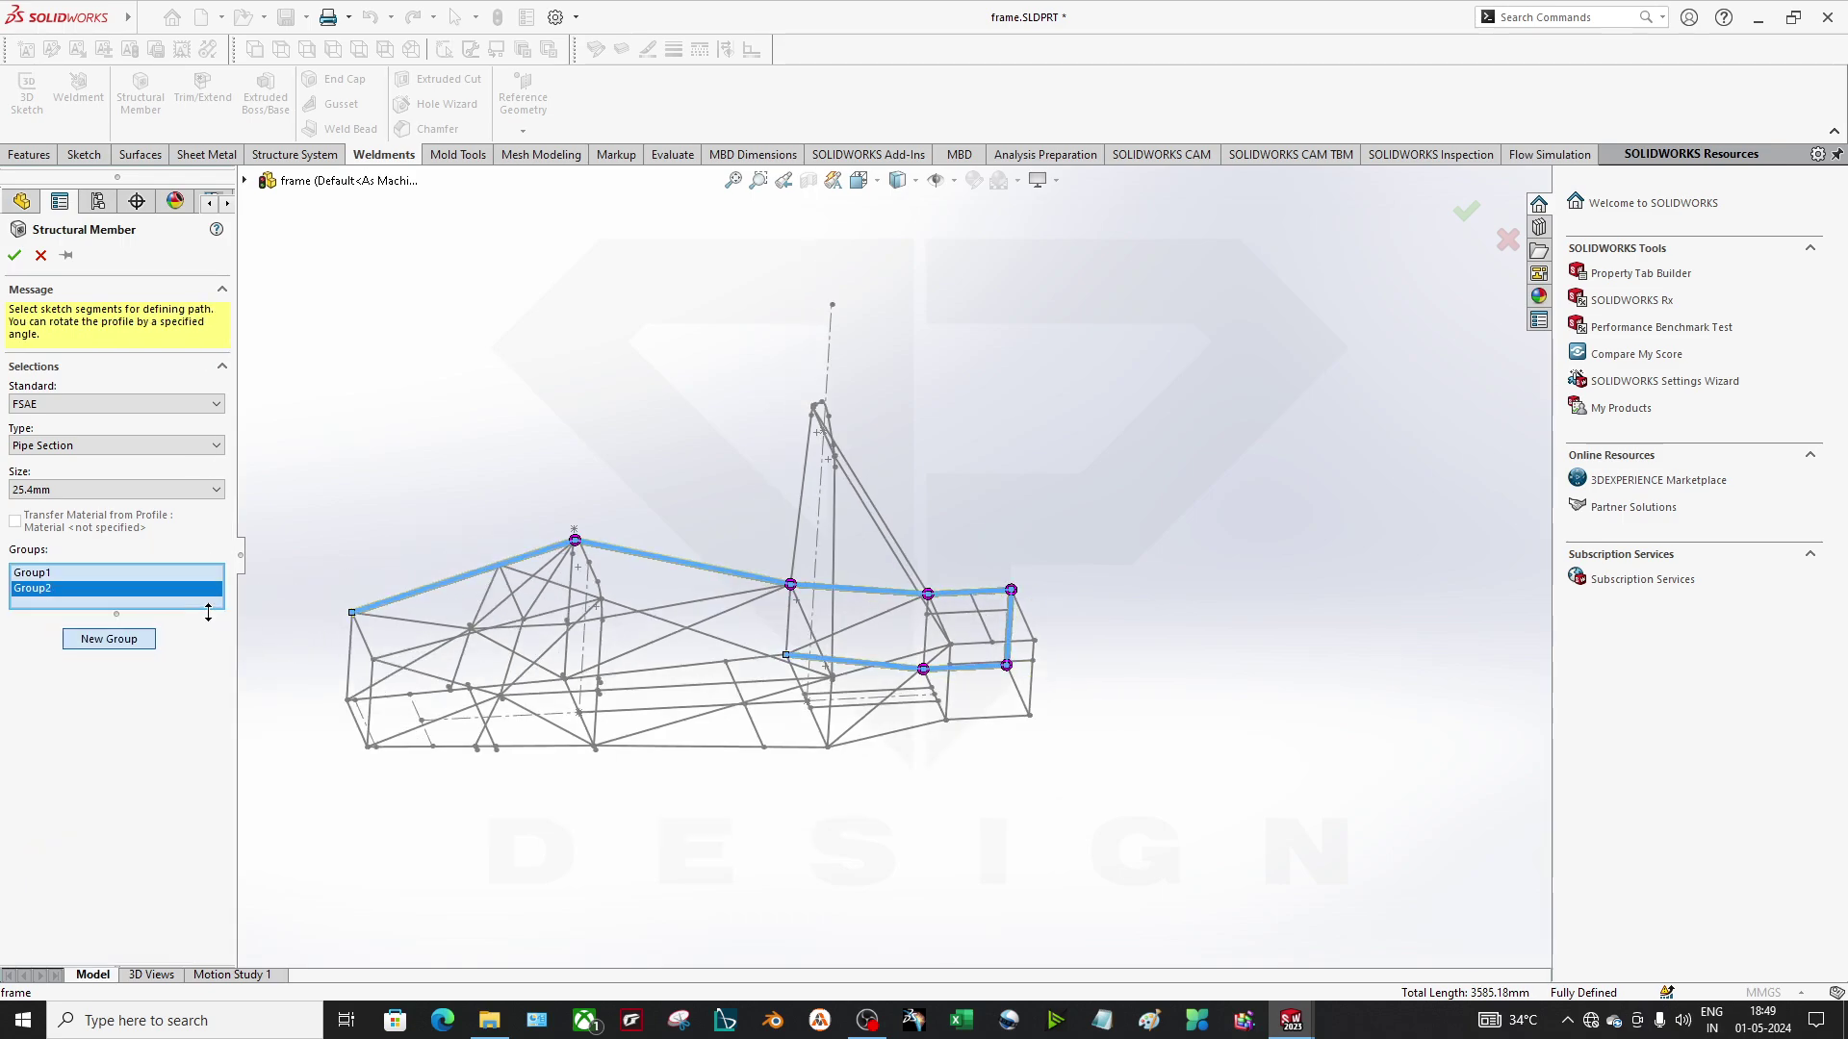
pyautogui.scroll(-5, 383, 645)
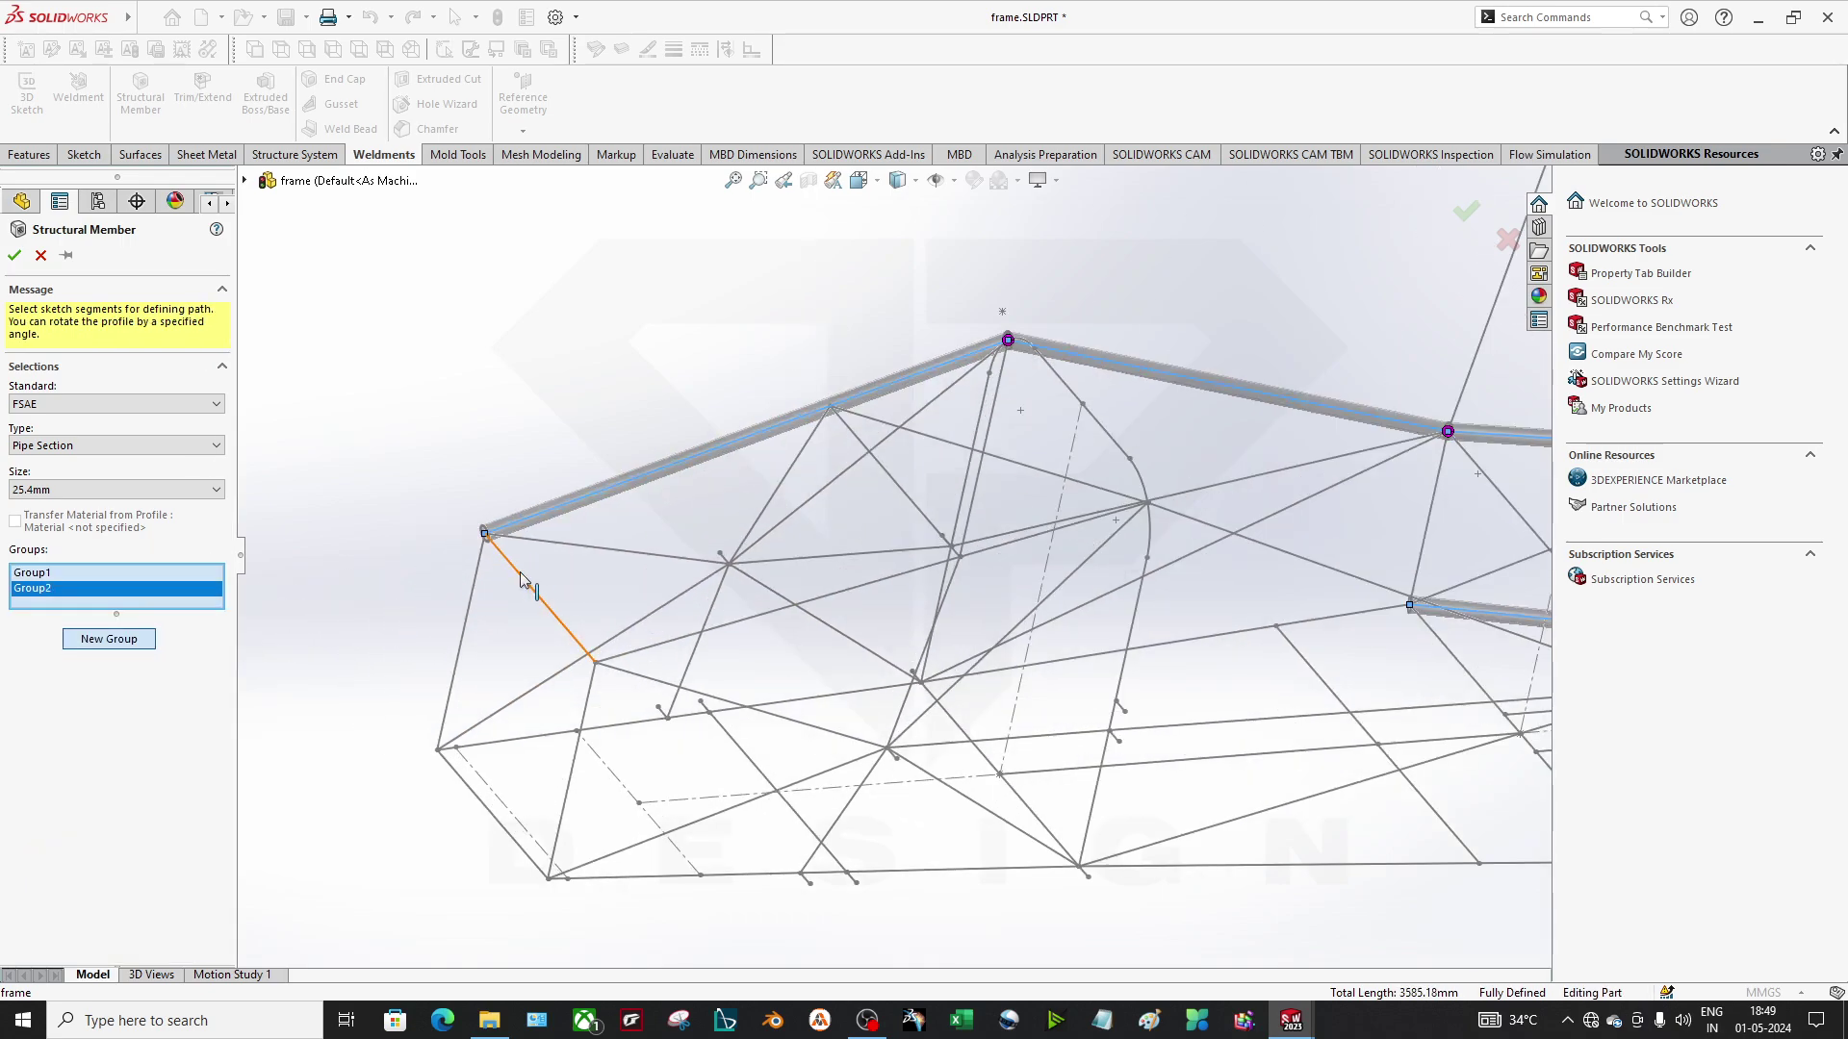
pyautogui.click(520, 578)
pyautogui.click(570, 767)
pyautogui.click(478, 776)
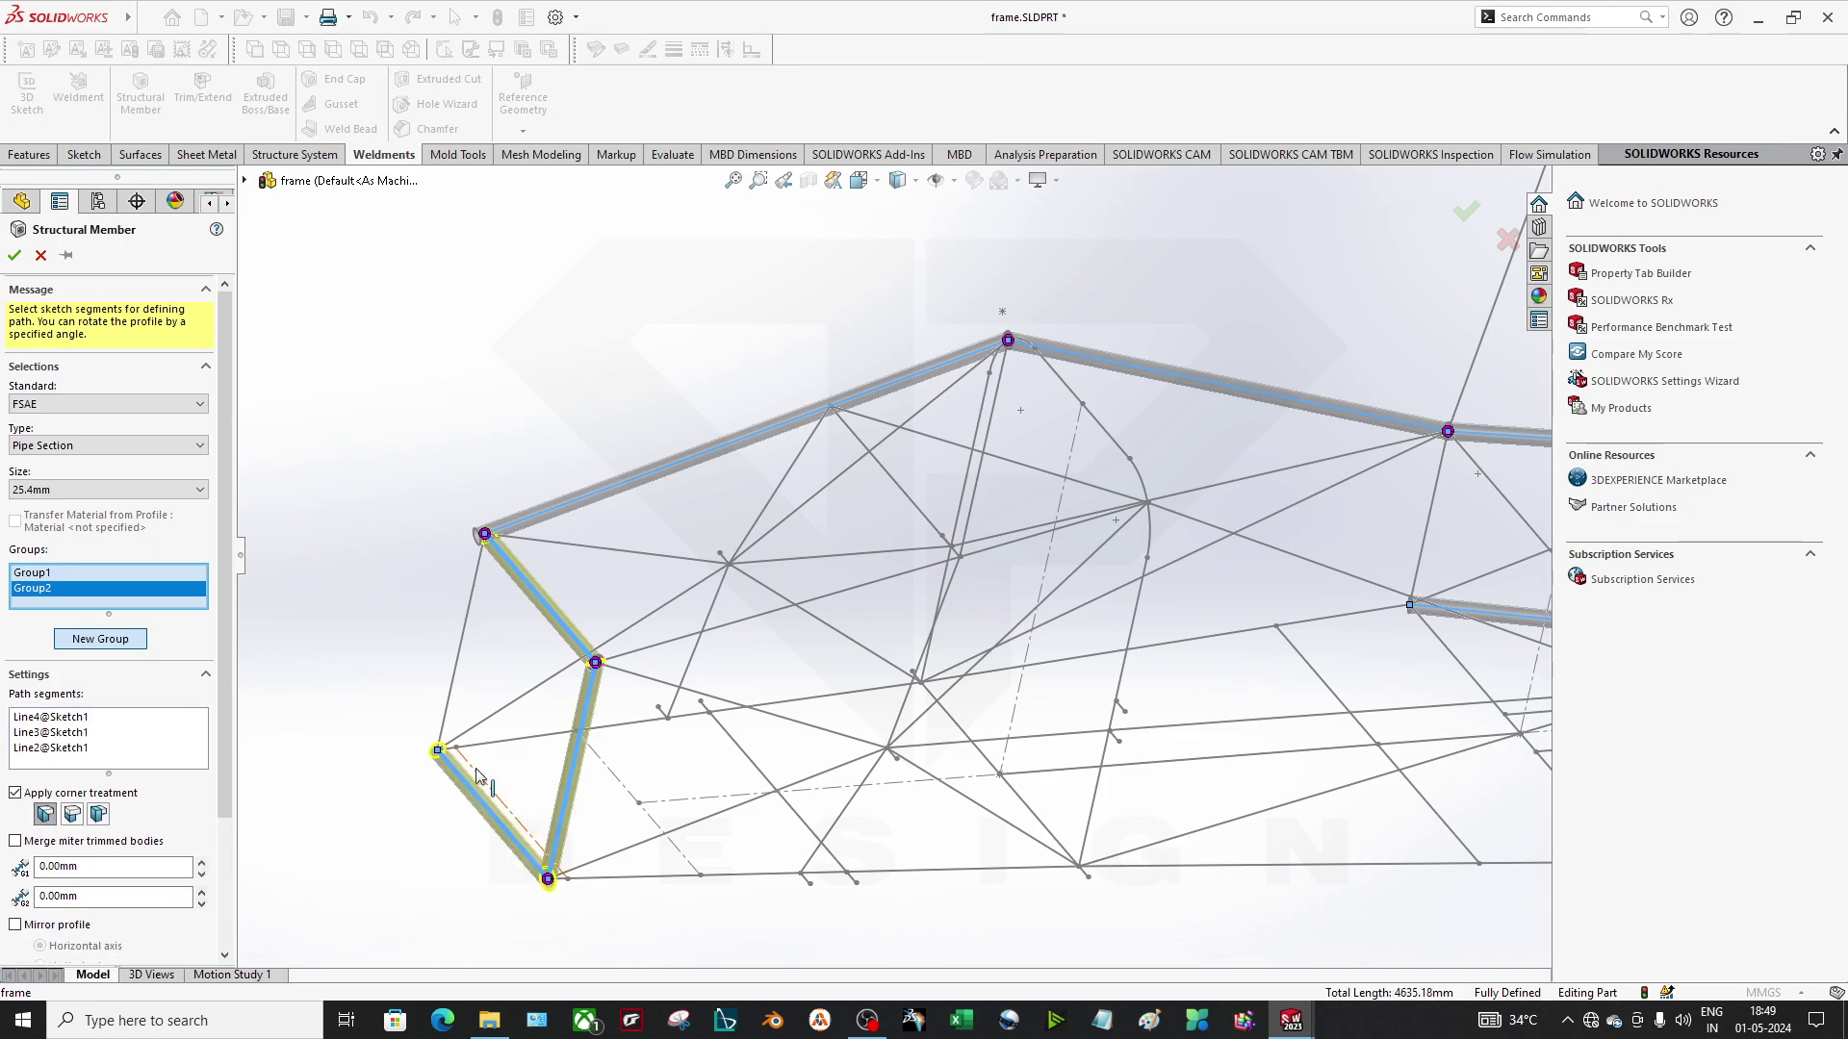
pyautogui.click(453, 688)
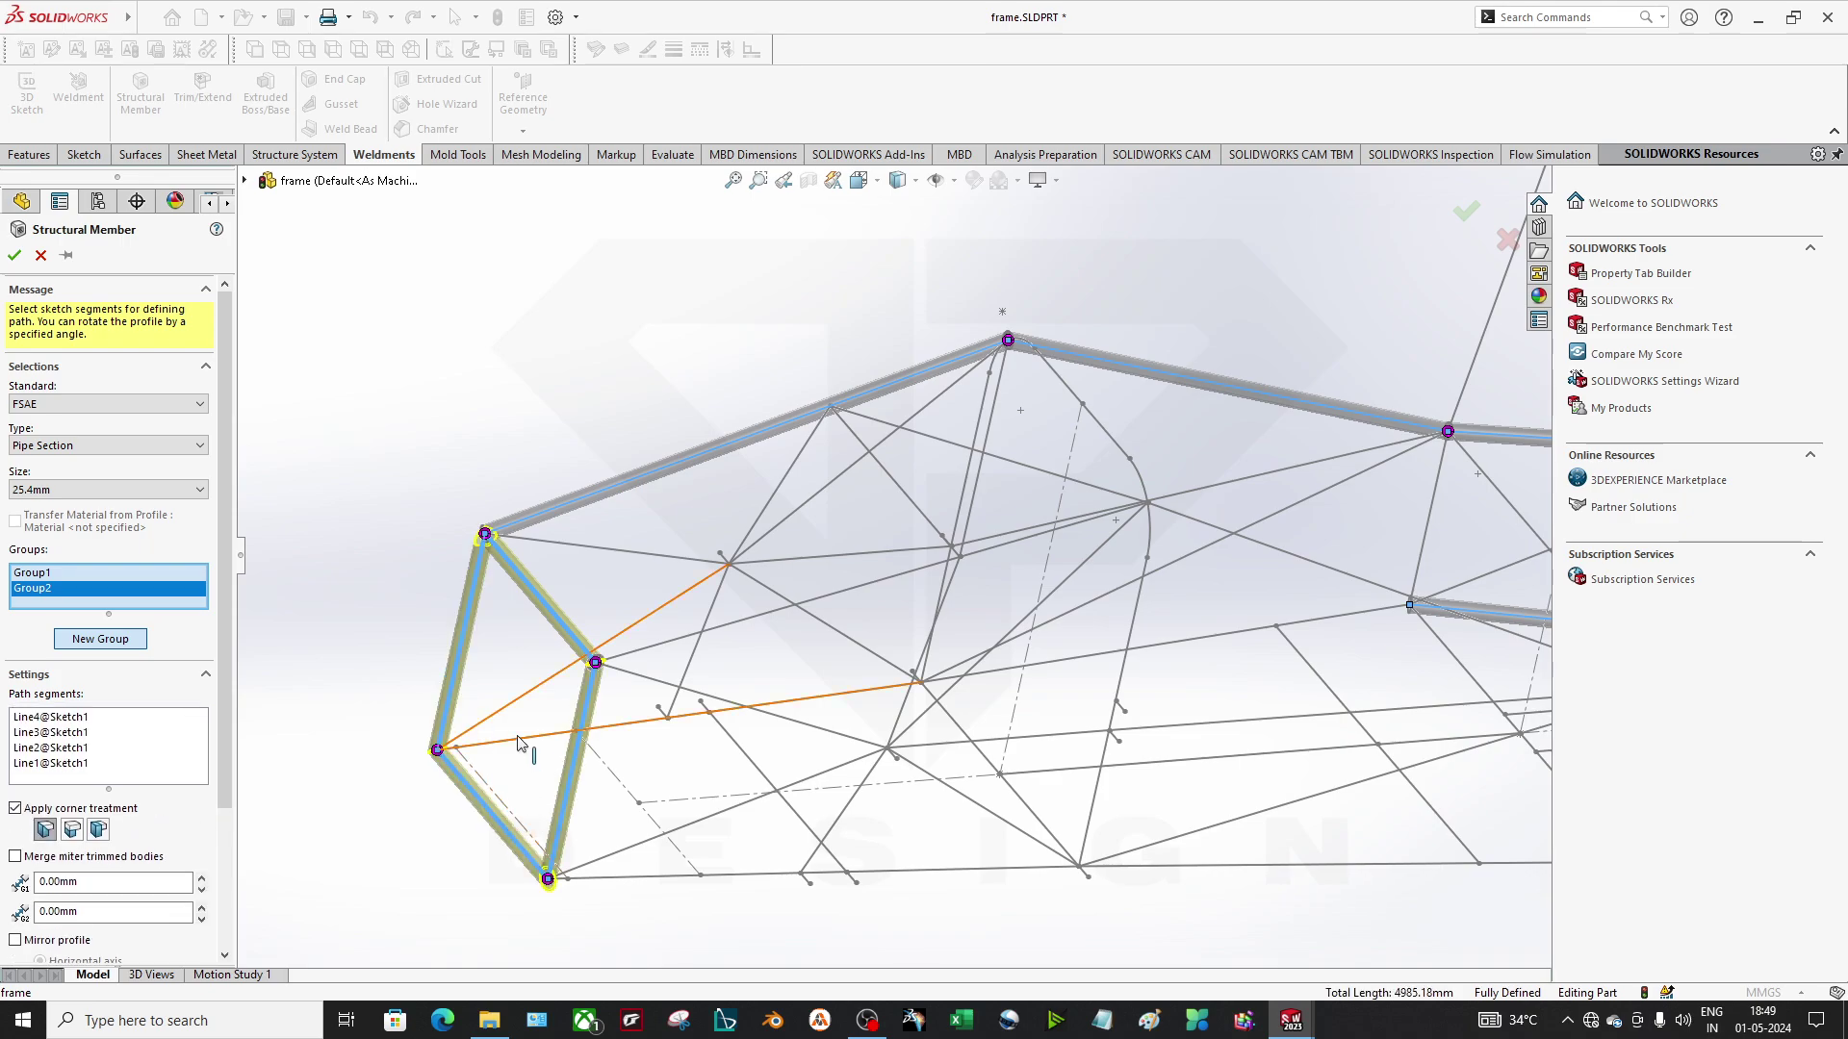
# Create Group3 using the bottom front frame line.
pyautogui.click(100, 638)
pyautogui.click(657, 878)
pyautogui.moveTo(656, 877)
pyautogui.mouseDown(button='middle')
pyautogui.moveTo(1047, 734)
pyautogui.moveTo(1003, 772)
pyautogui.mouseUp(button='middle')
pyautogui.scroll(-2, 866, 654)
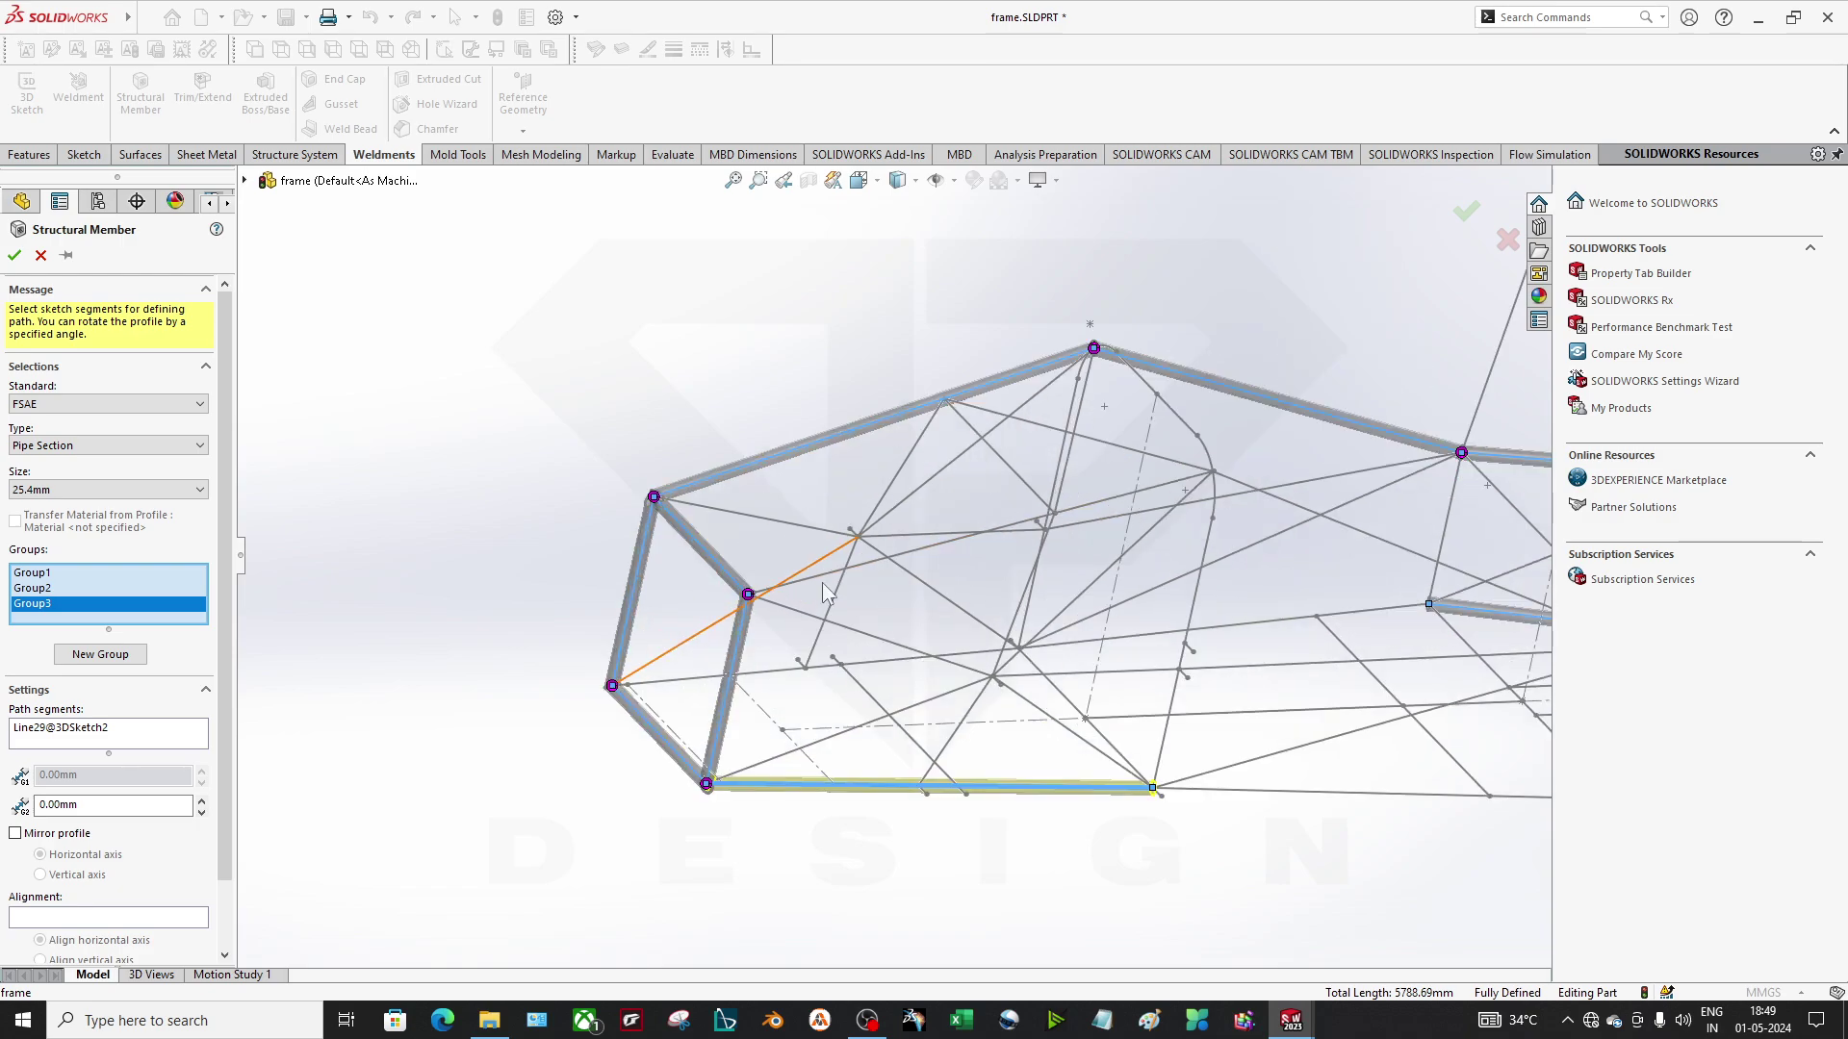
pyautogui.moveTo(953, 683); pyautogui.dragTo(985, 528, button='middle')
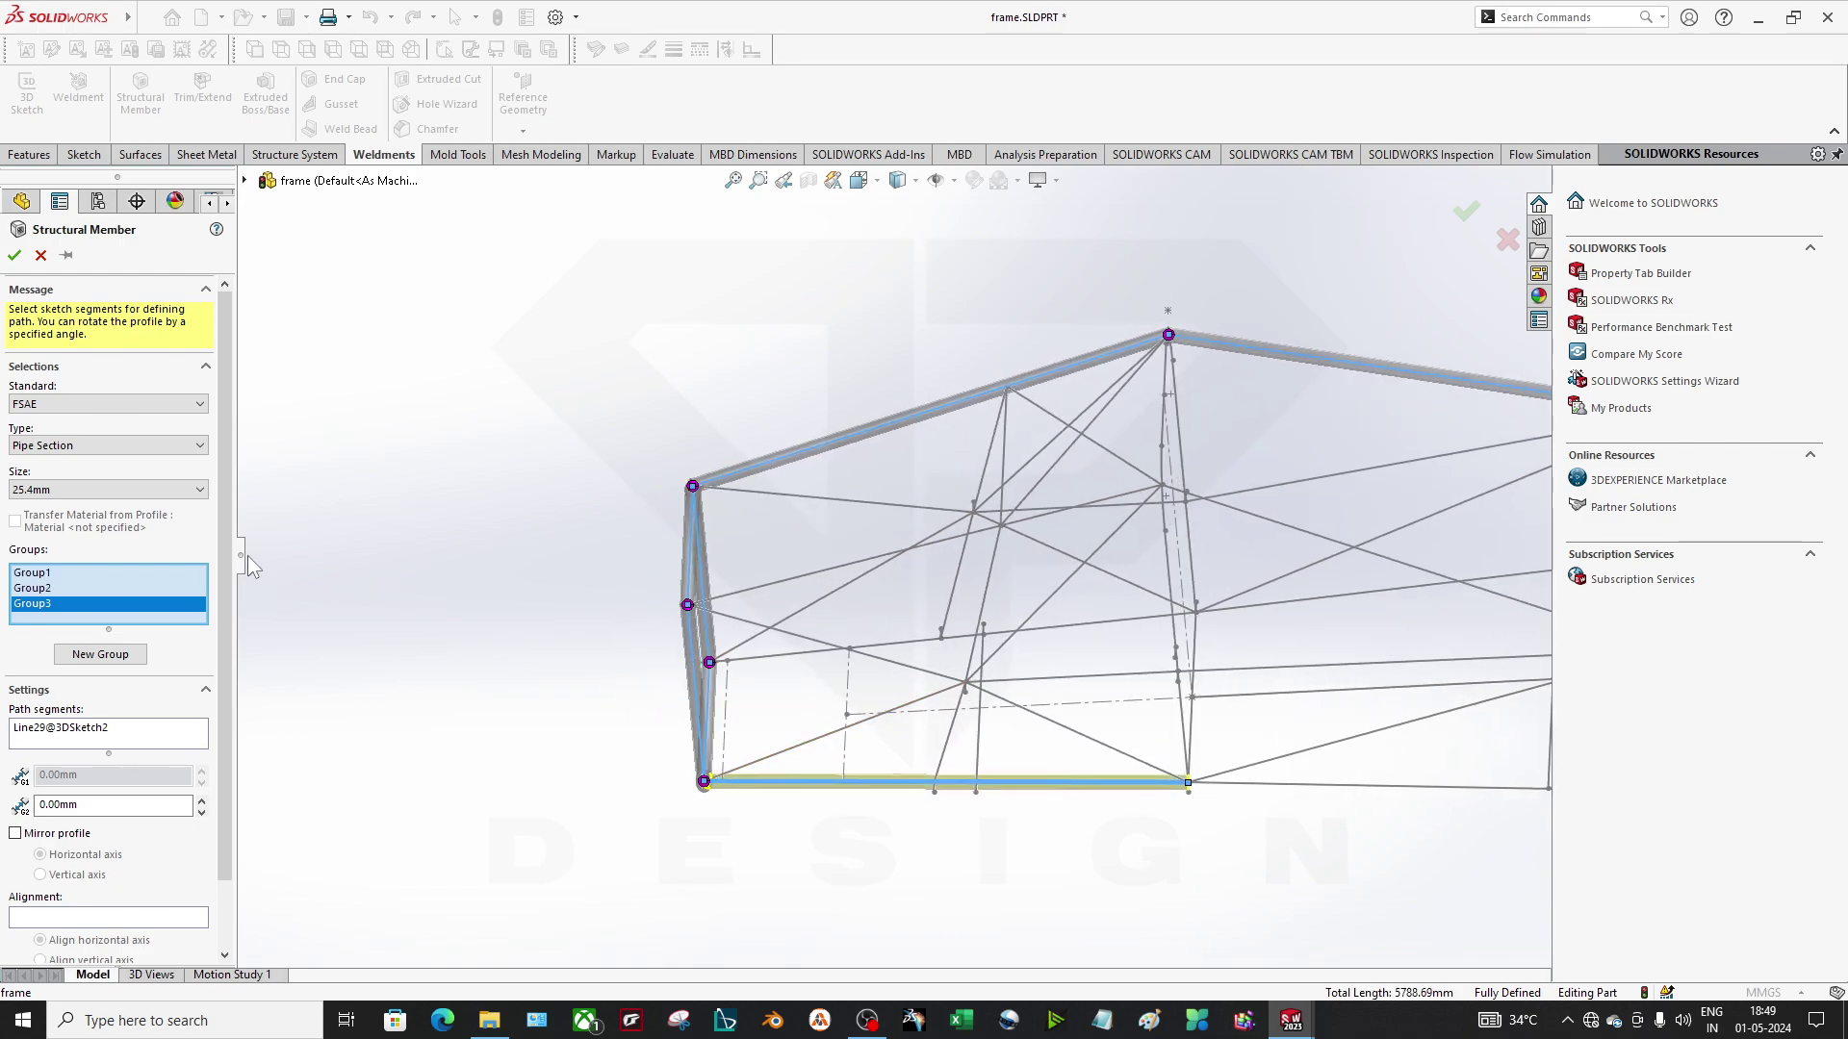
# Create Group4 holding a single frame line.
pyautogui.click(100, 655)
pyautogui.click(828, 577)
pyautogui.moveTo(828, 577)
pyautogui.mouseDown(button='middle')
pyautogui.moveTo(825, 627)
pyautogui.moveTo(957, 563)
pyautogui.mouseUp(button='middle')
pyautogui.scroll(-5, 913, 552)
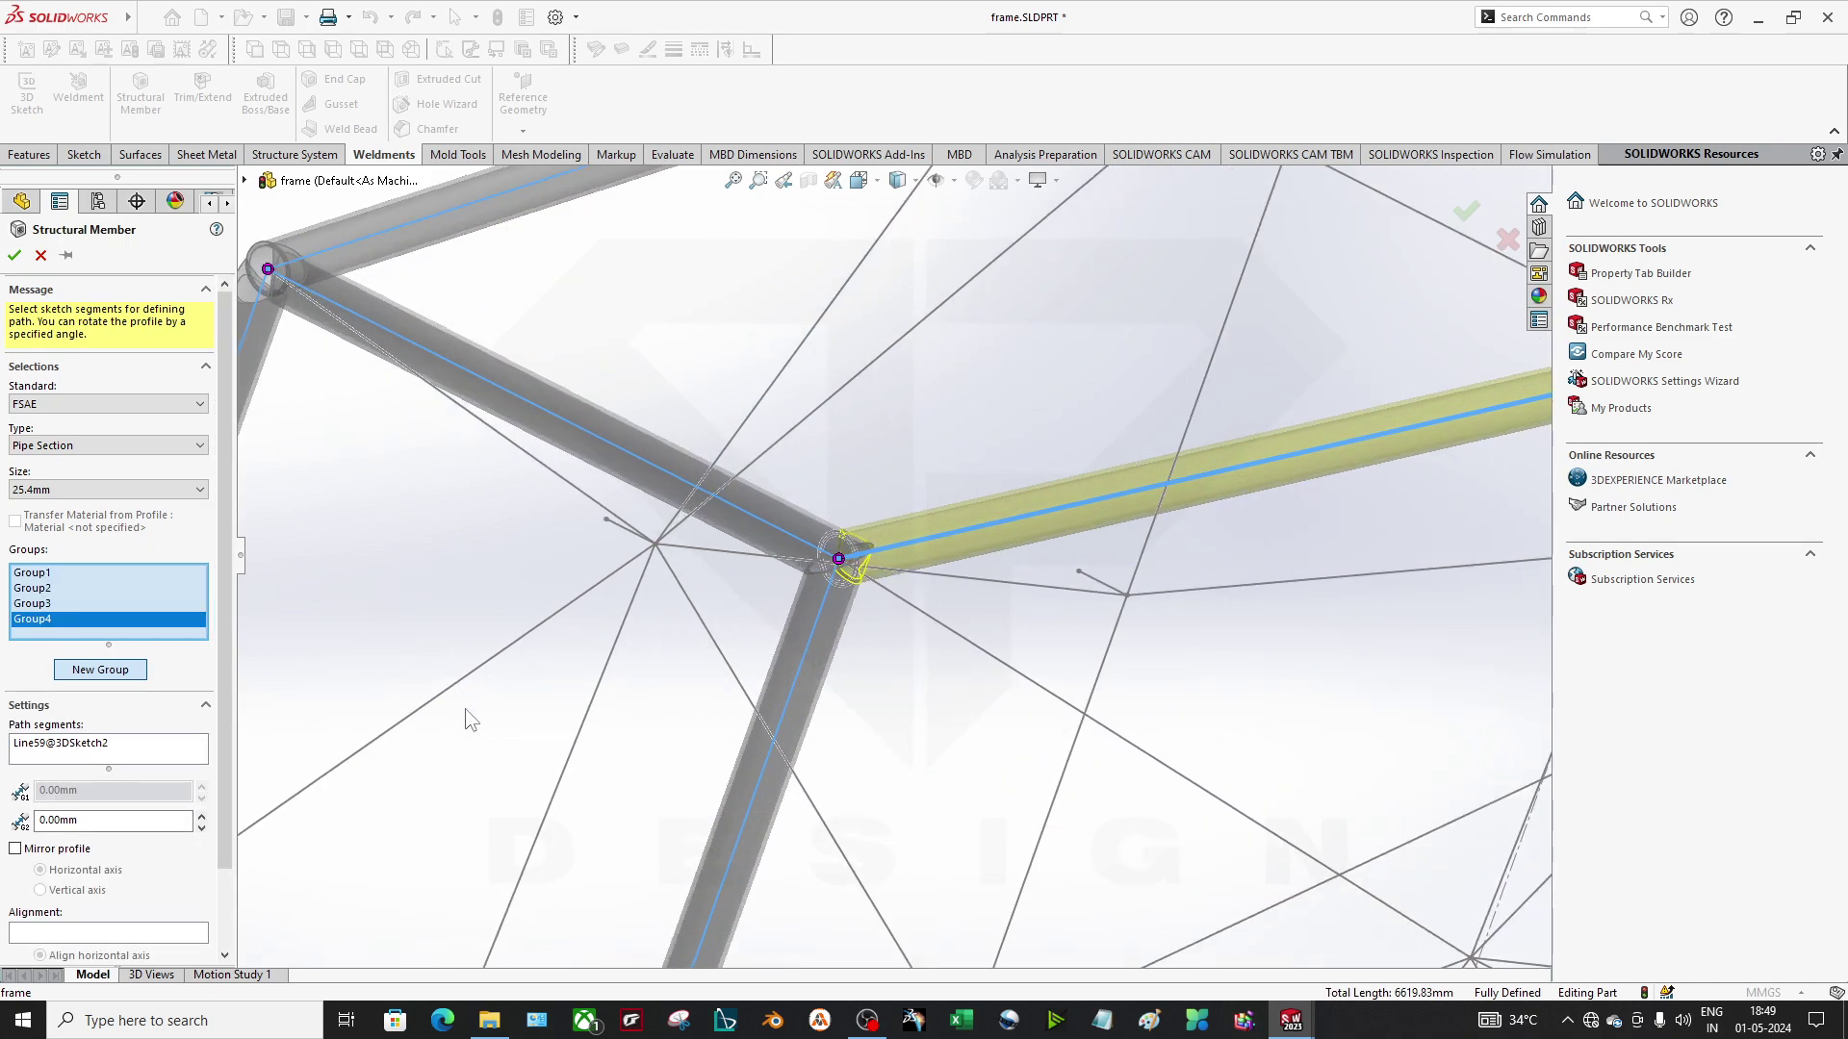
pyautogui.moveTo(866, 712); pyautogui.dragTo(602, 717, button='middle')
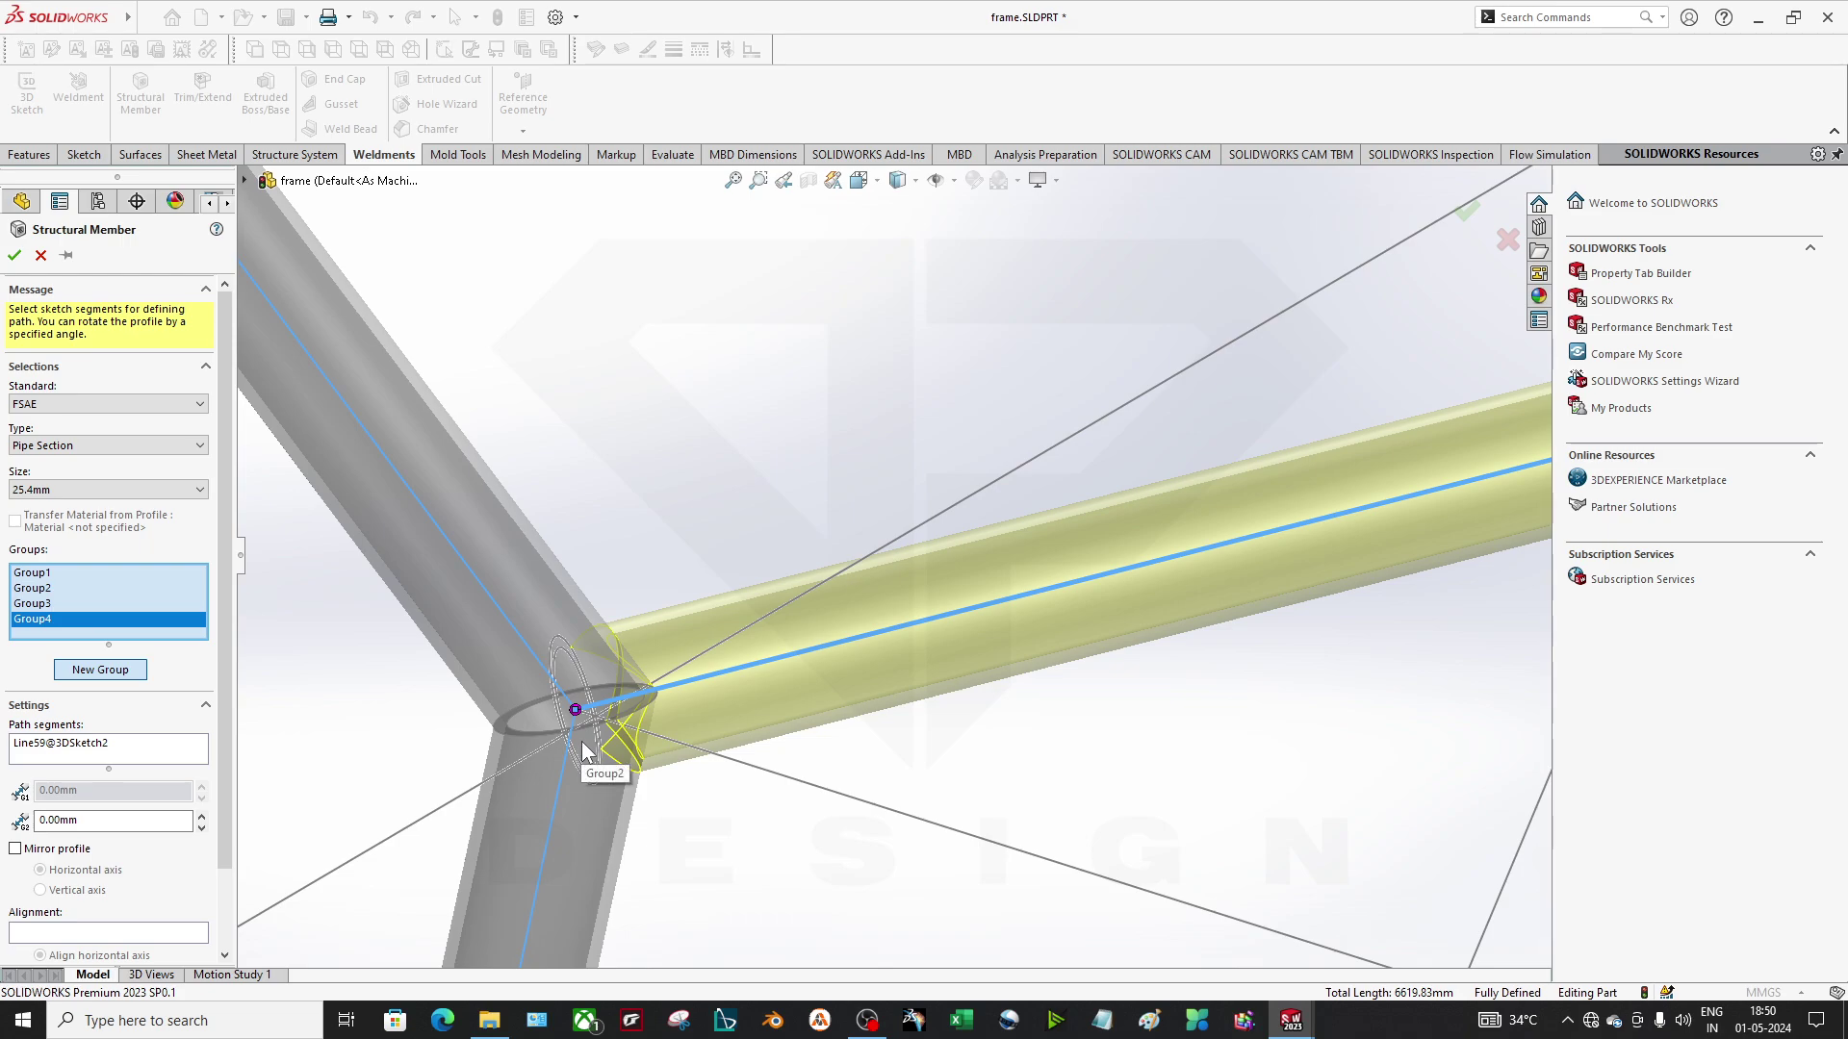
# At the shared corner, leave Group 1 at trim order 1 and Group 2 at trim order 2.
pyautogui.click(575, 712)
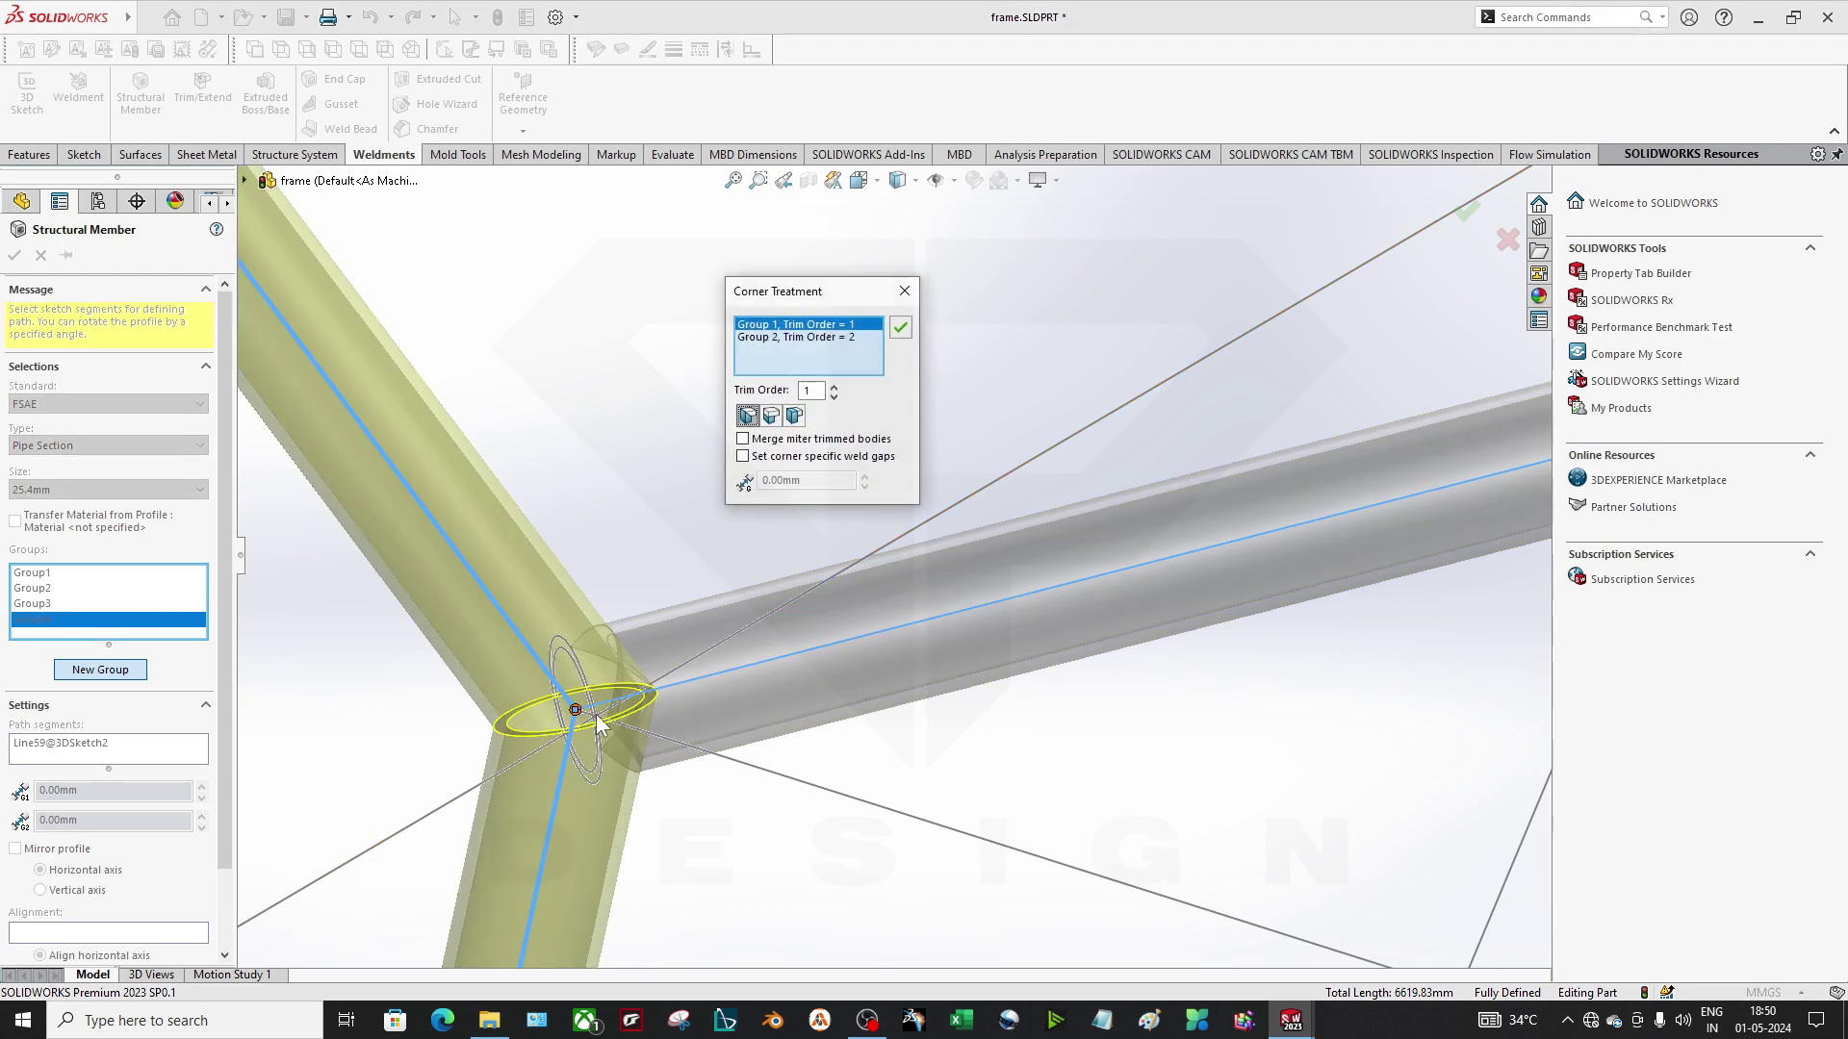
pyautogui.click(844, 338)
pyautogui.click(843, 325)
pyautogui.click(844, 337)
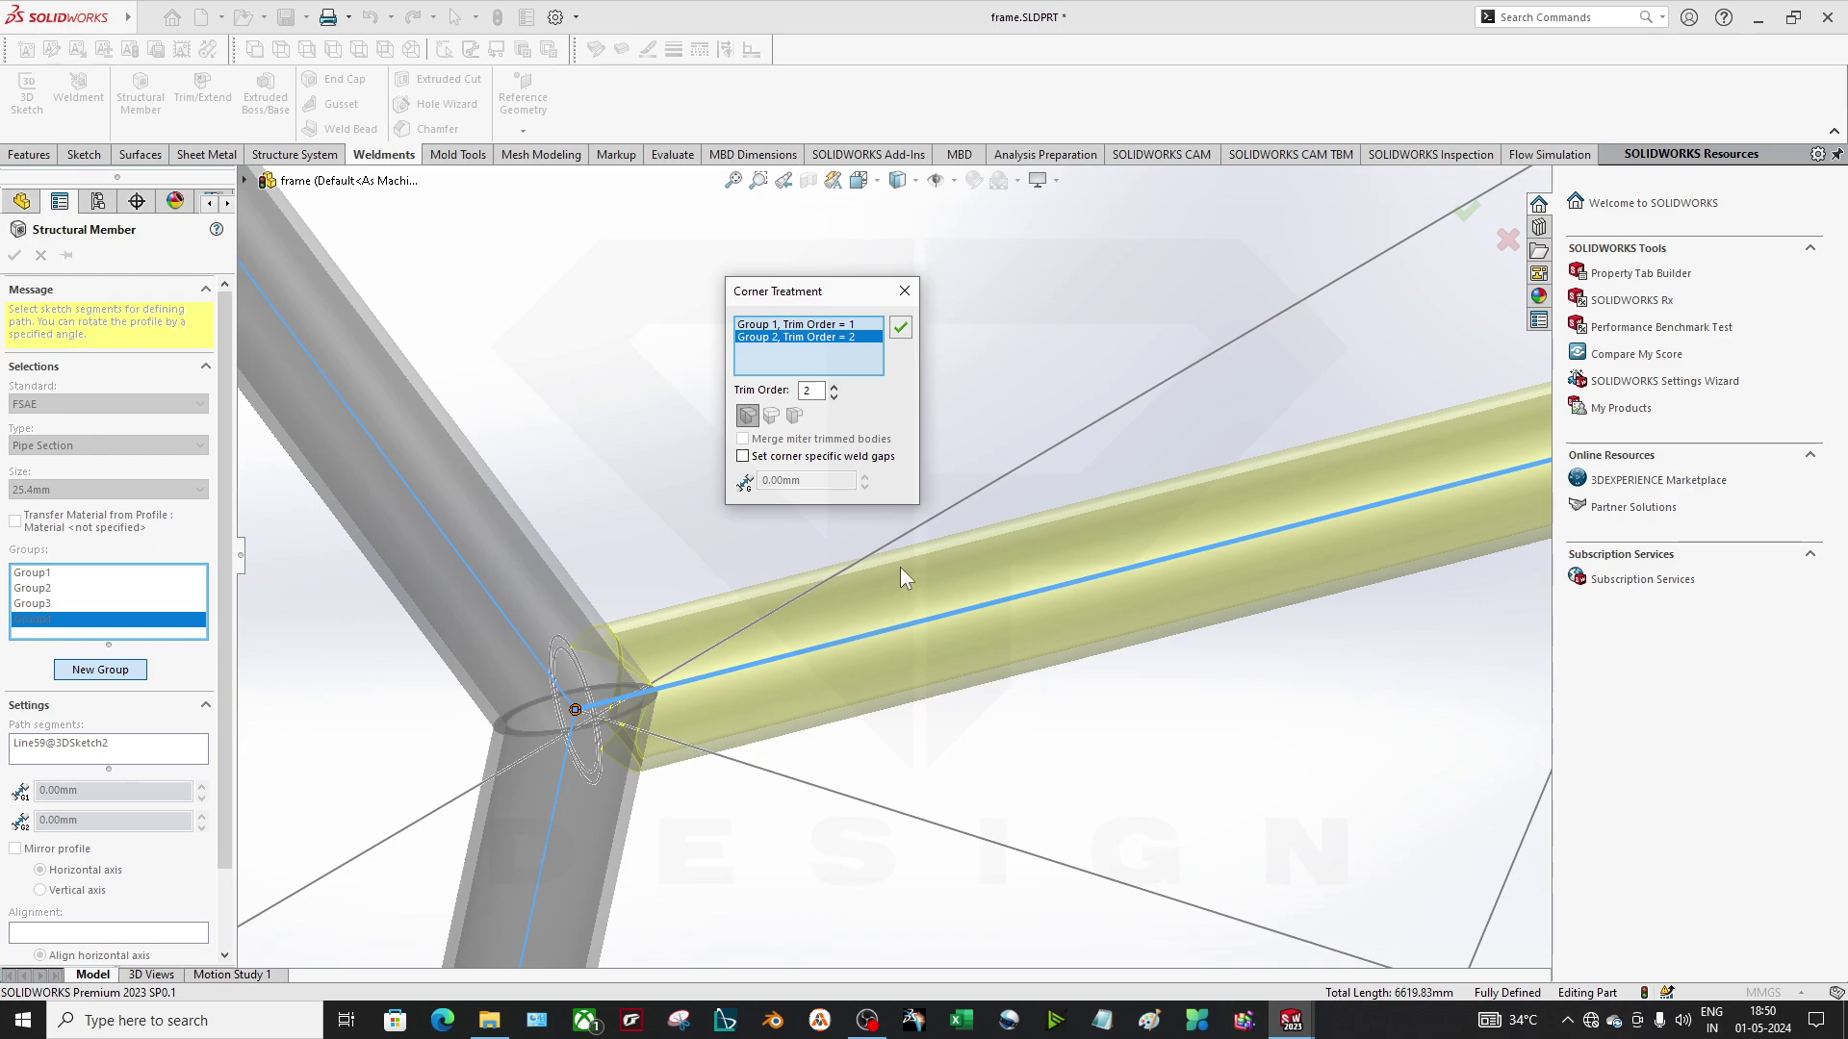
pyautogui.click(833, 395)
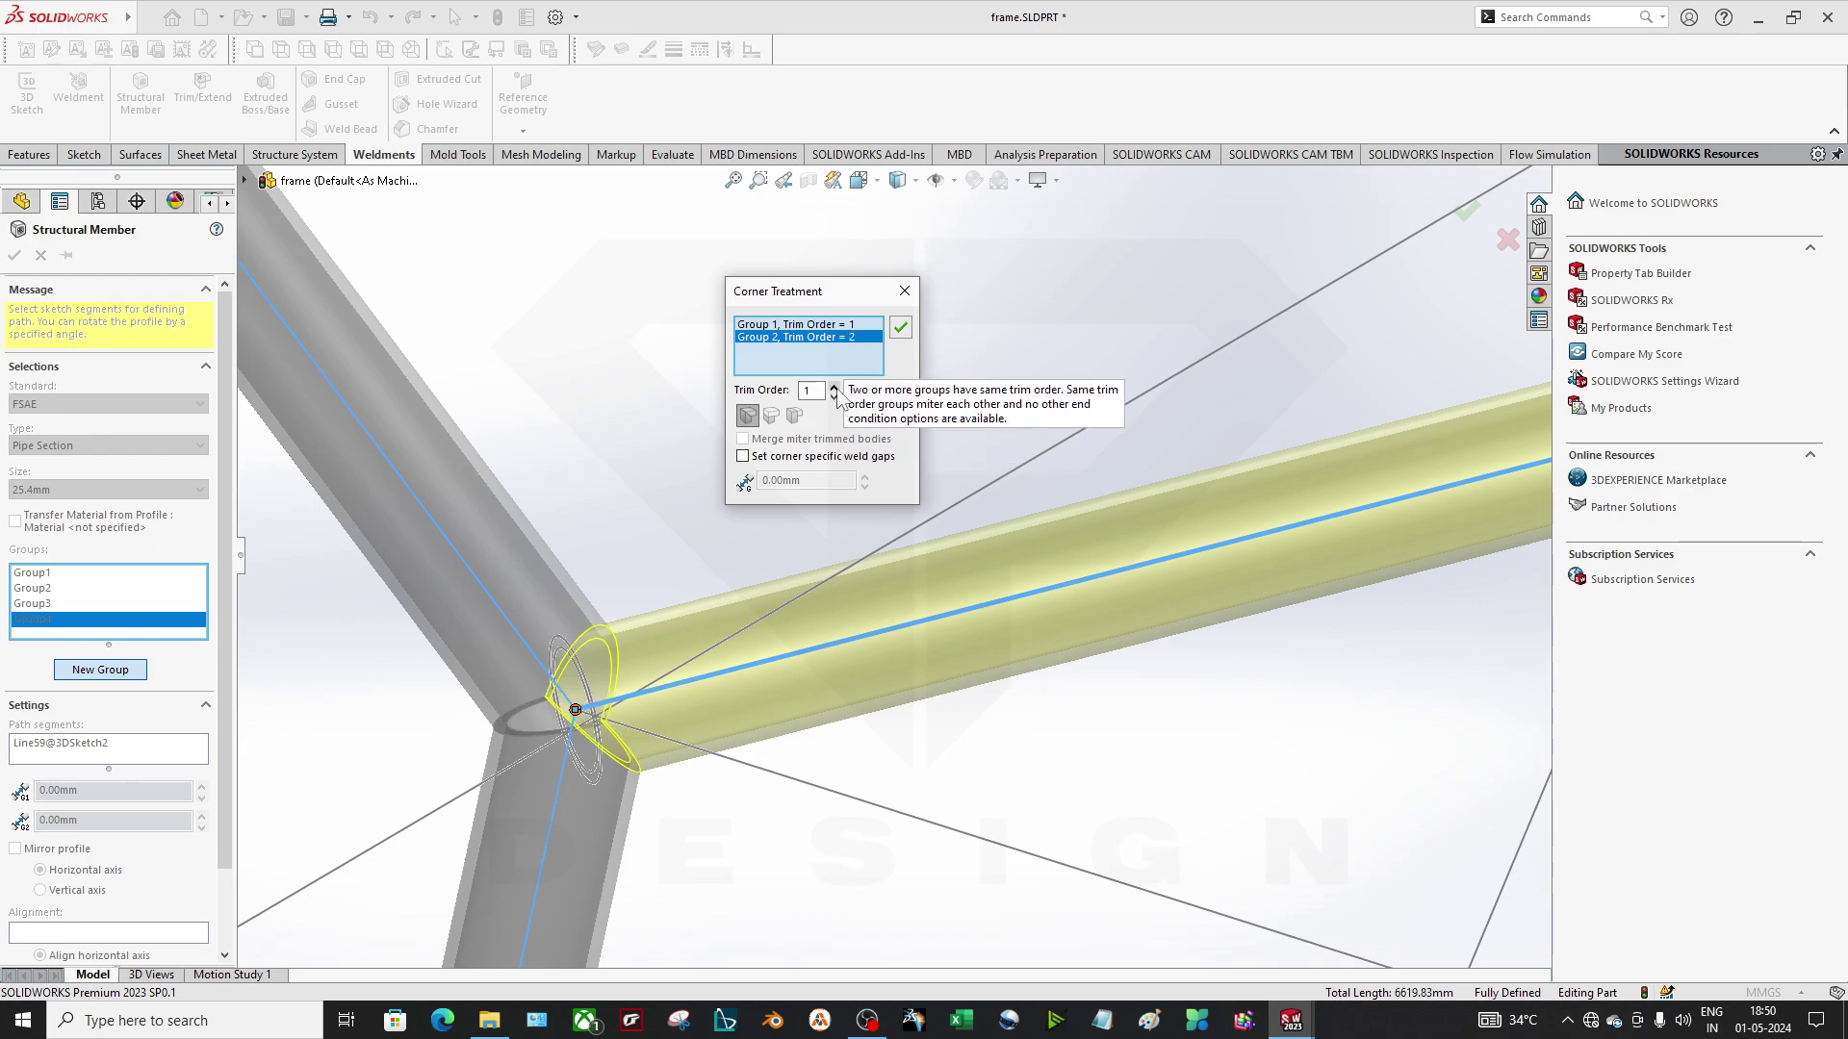
pyautogui.click(833, 386)
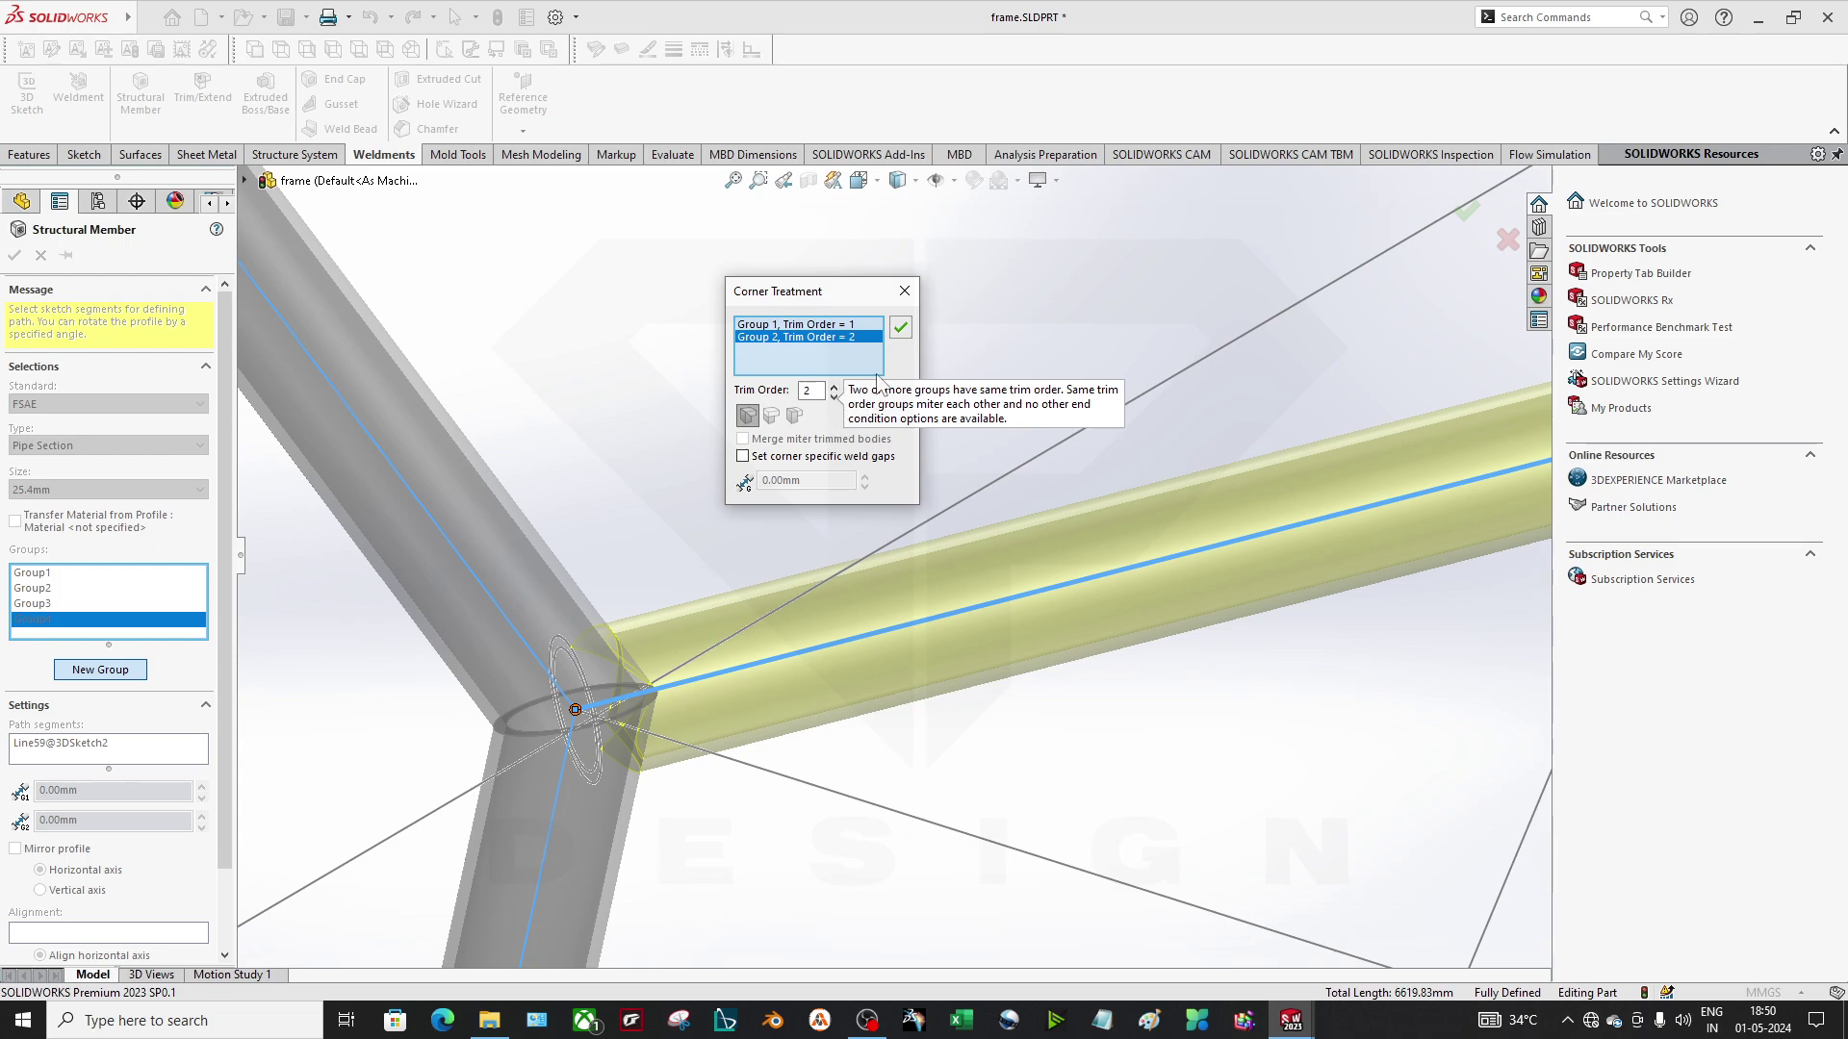
# Switch Group 1 to a different end-trim style at the corner.
pyautogui.click(795, 324)
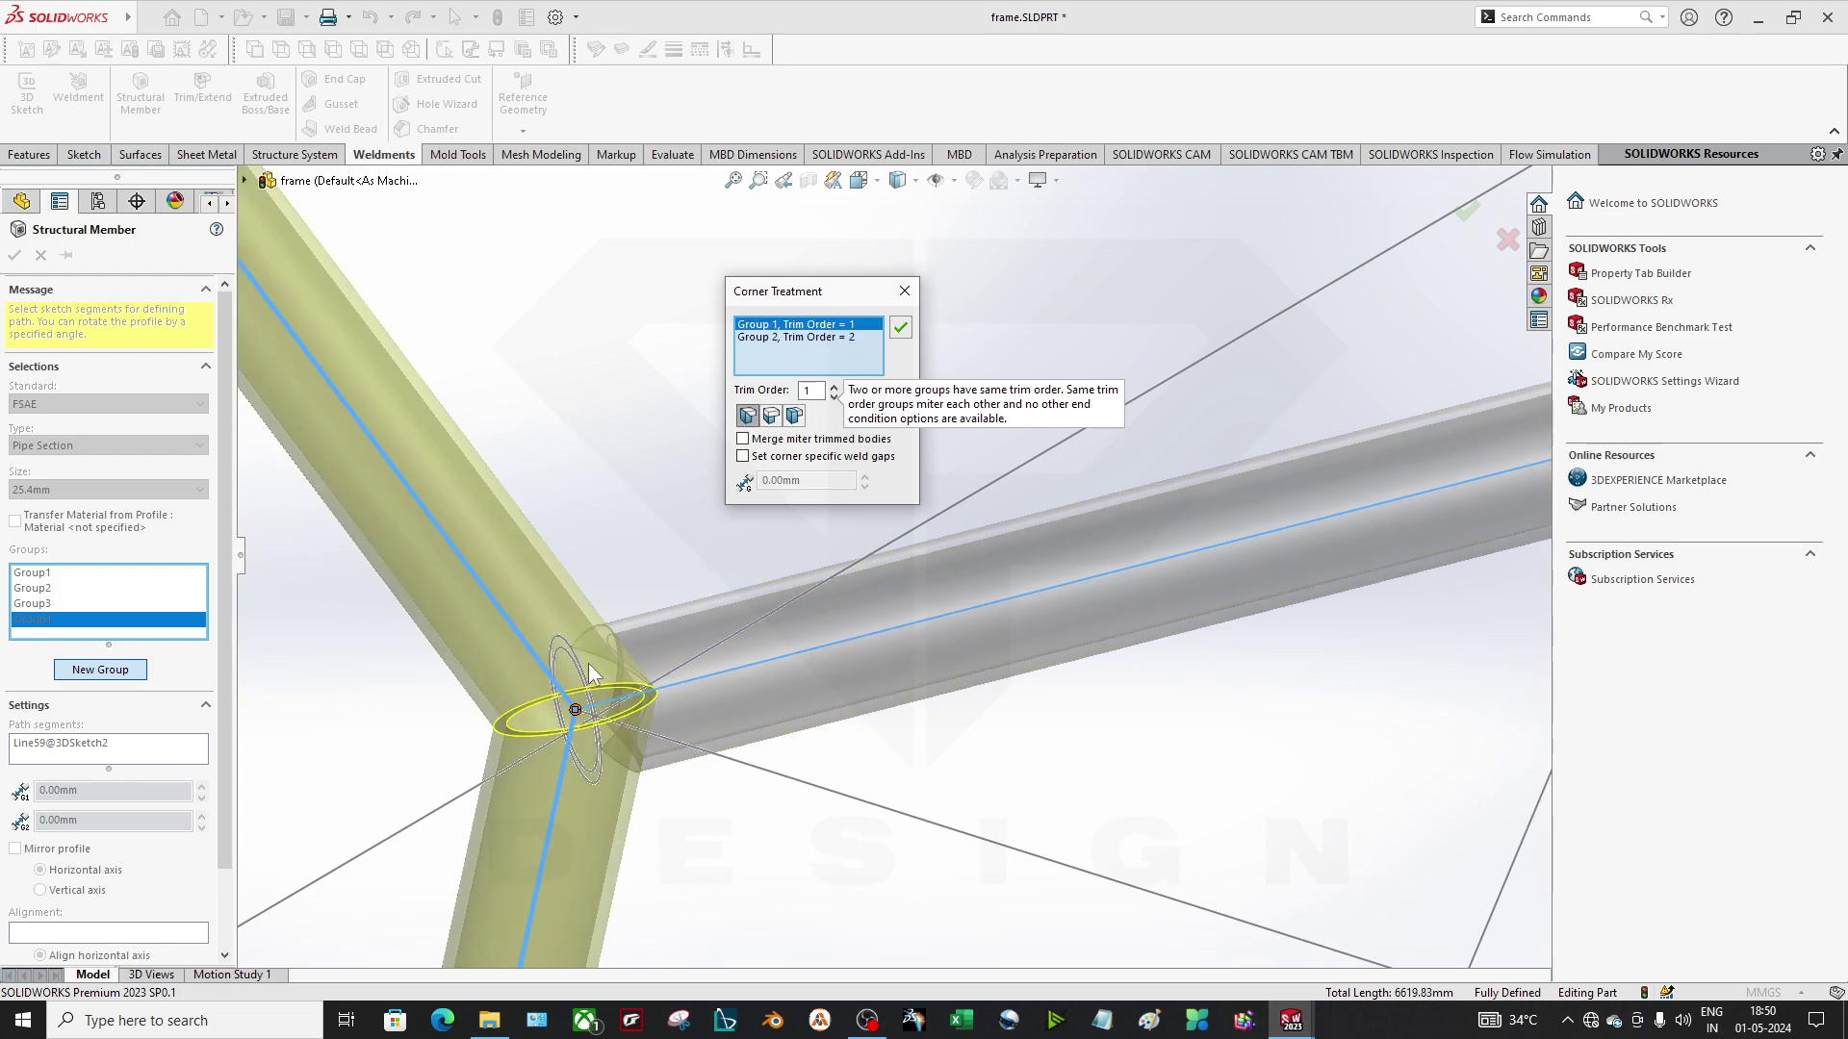
pyautogui.click(771, 417)
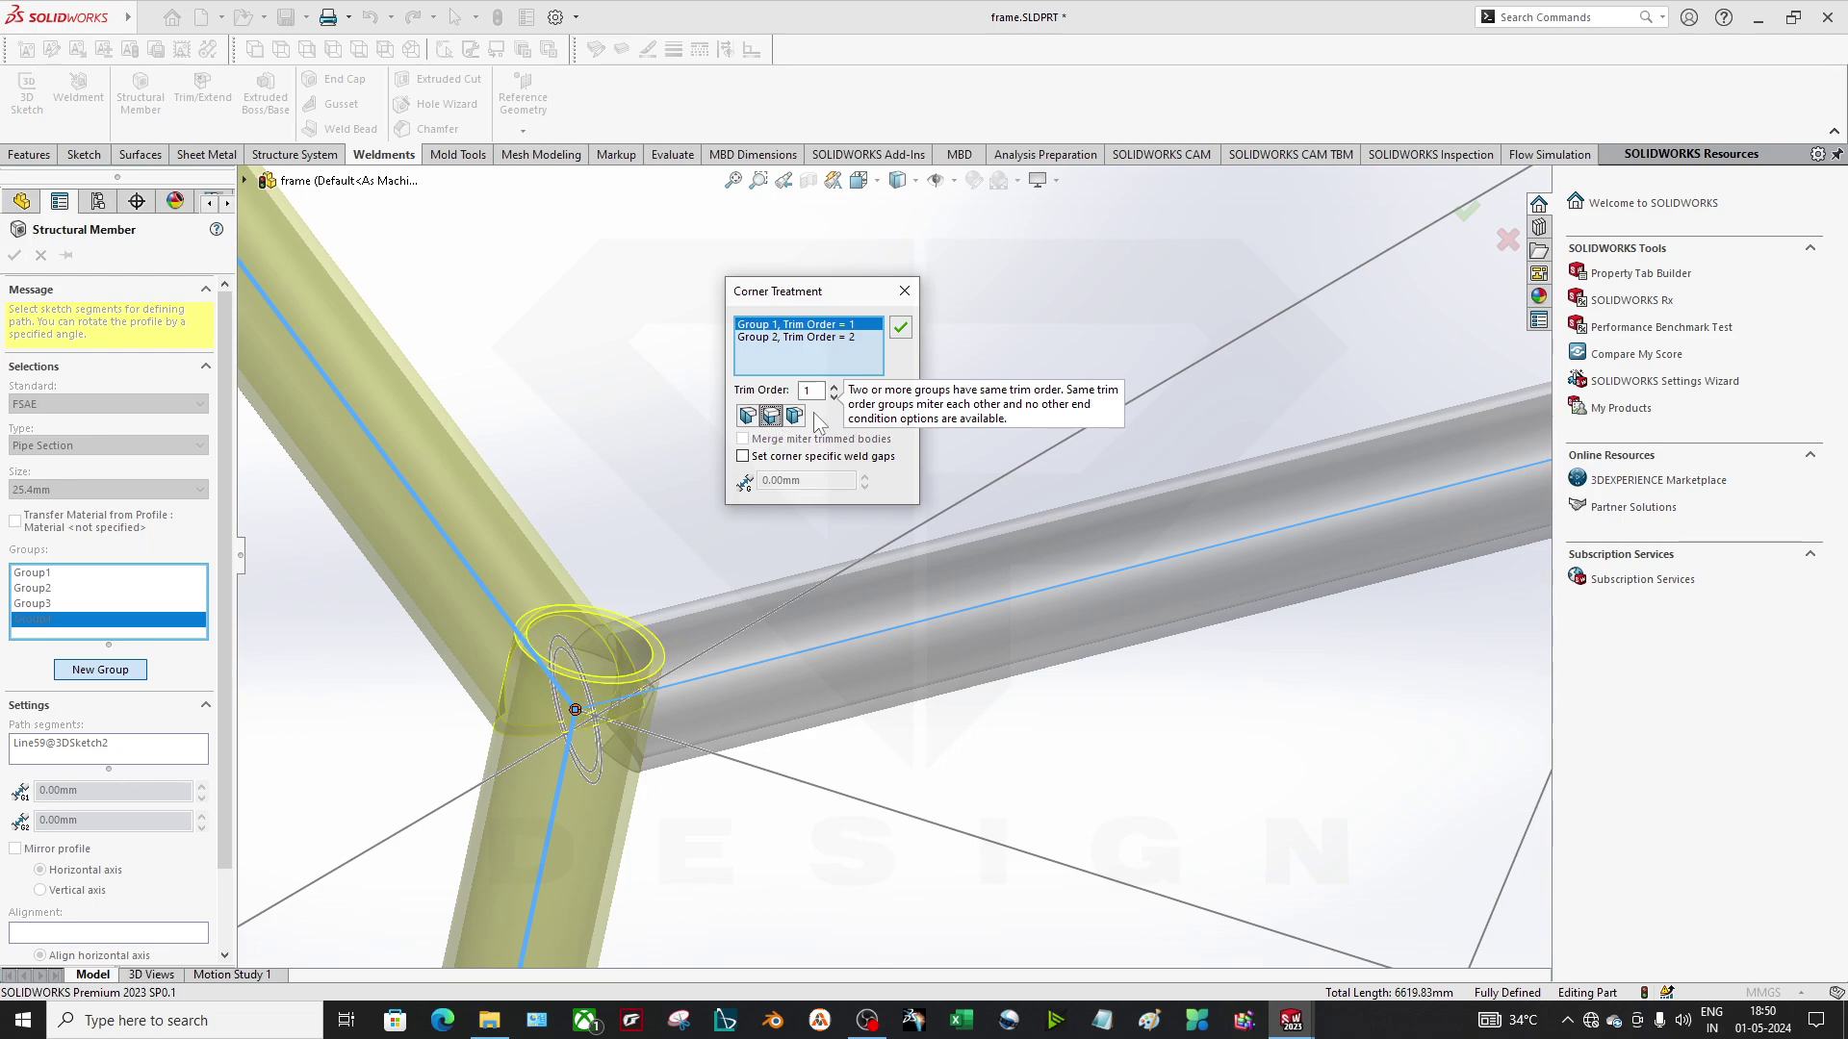
pyautogui.click(794, 415)
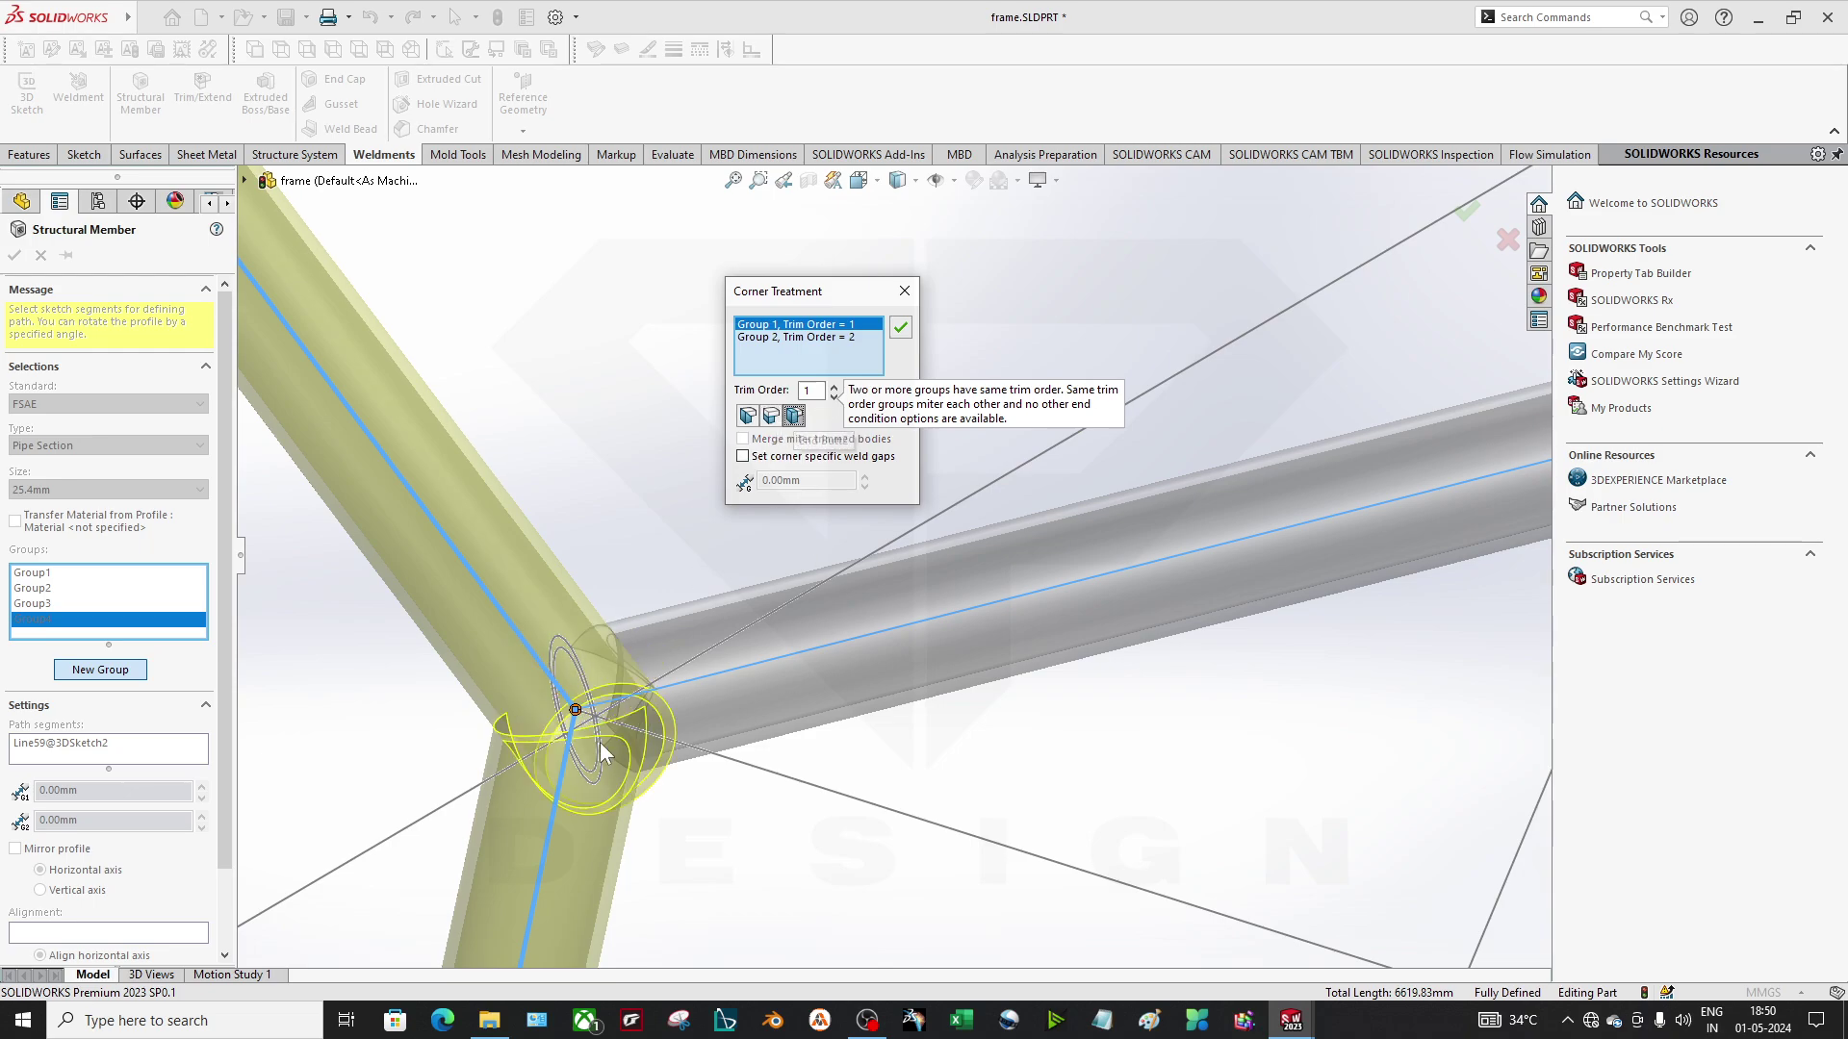
pyautogui.scroll(5, 599, 742)
pyautogui.scroll(-5, 1279, 770)
pyautogui.keyDown('ctrl'); pyautogui.moveTo(1280, 770); pyautogui.dragTo(1066, 600, button='middle'); pyautogui.keyUp('ctrl')
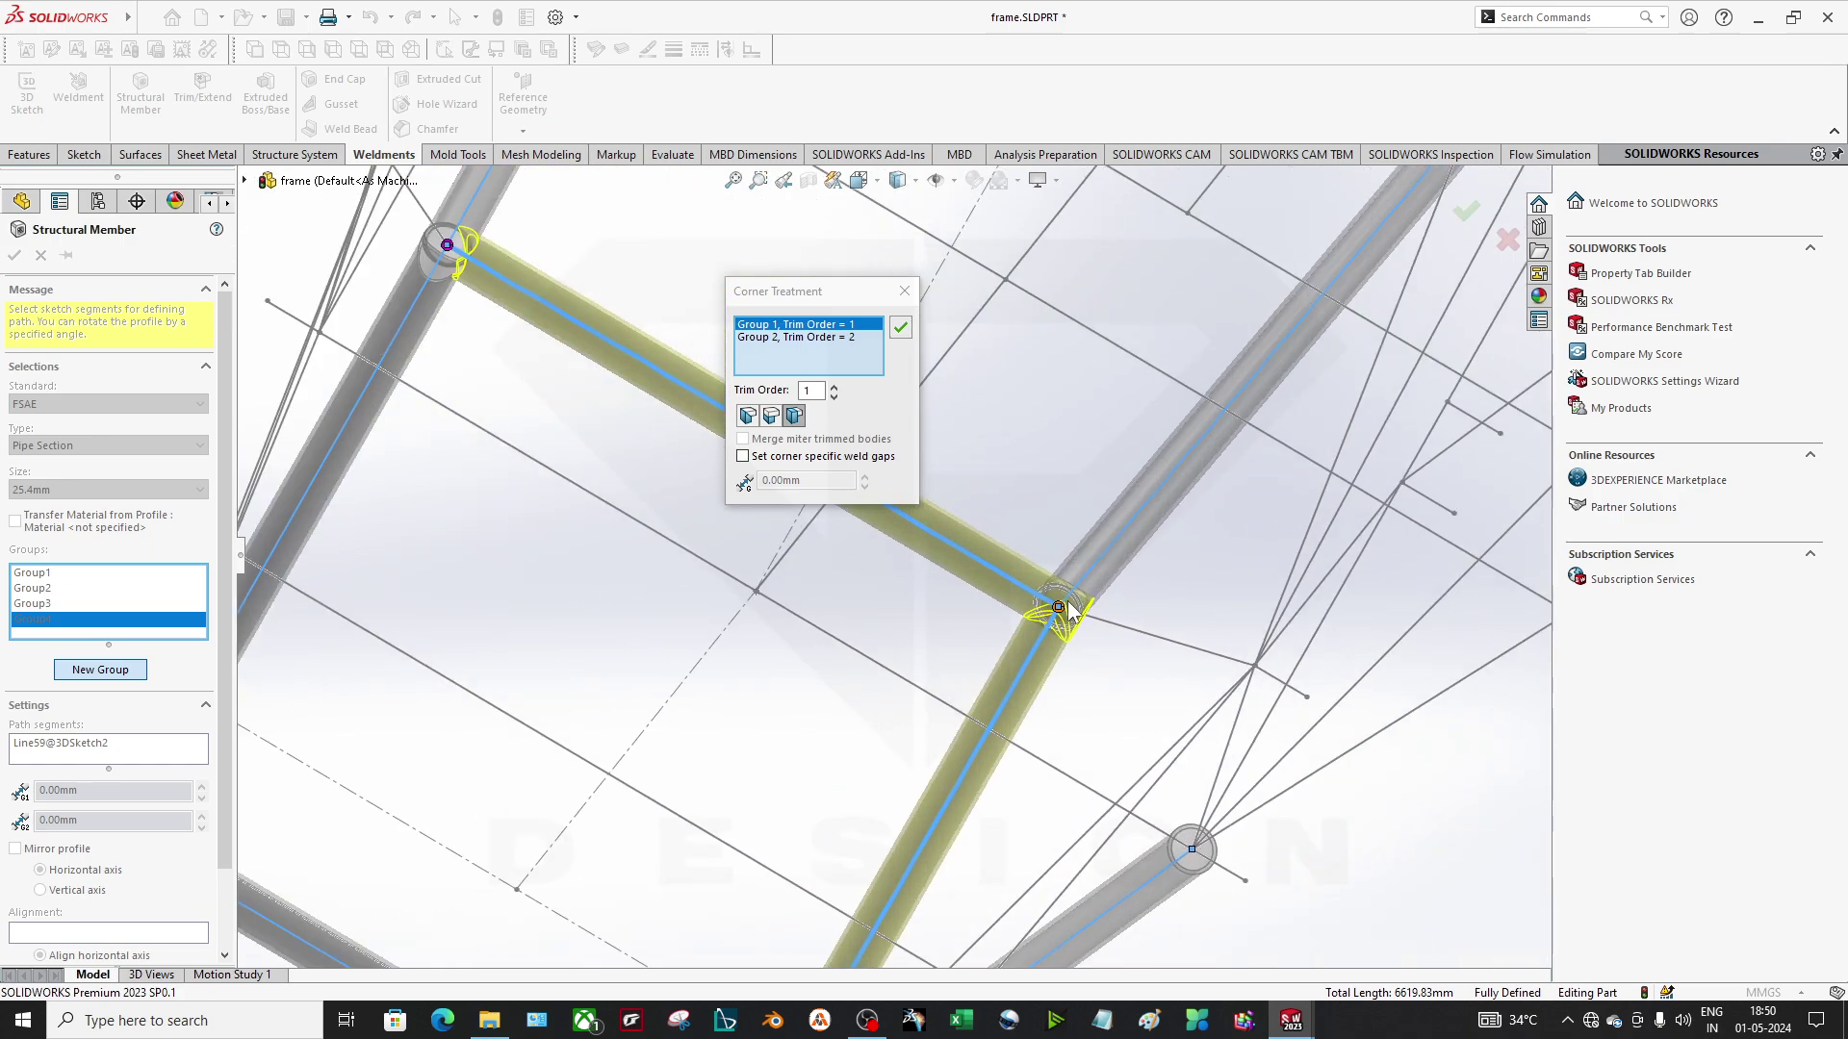
pyautogui.scroll(8, 1066, 601)
pyautogui.scroll(-6, 614, 591)
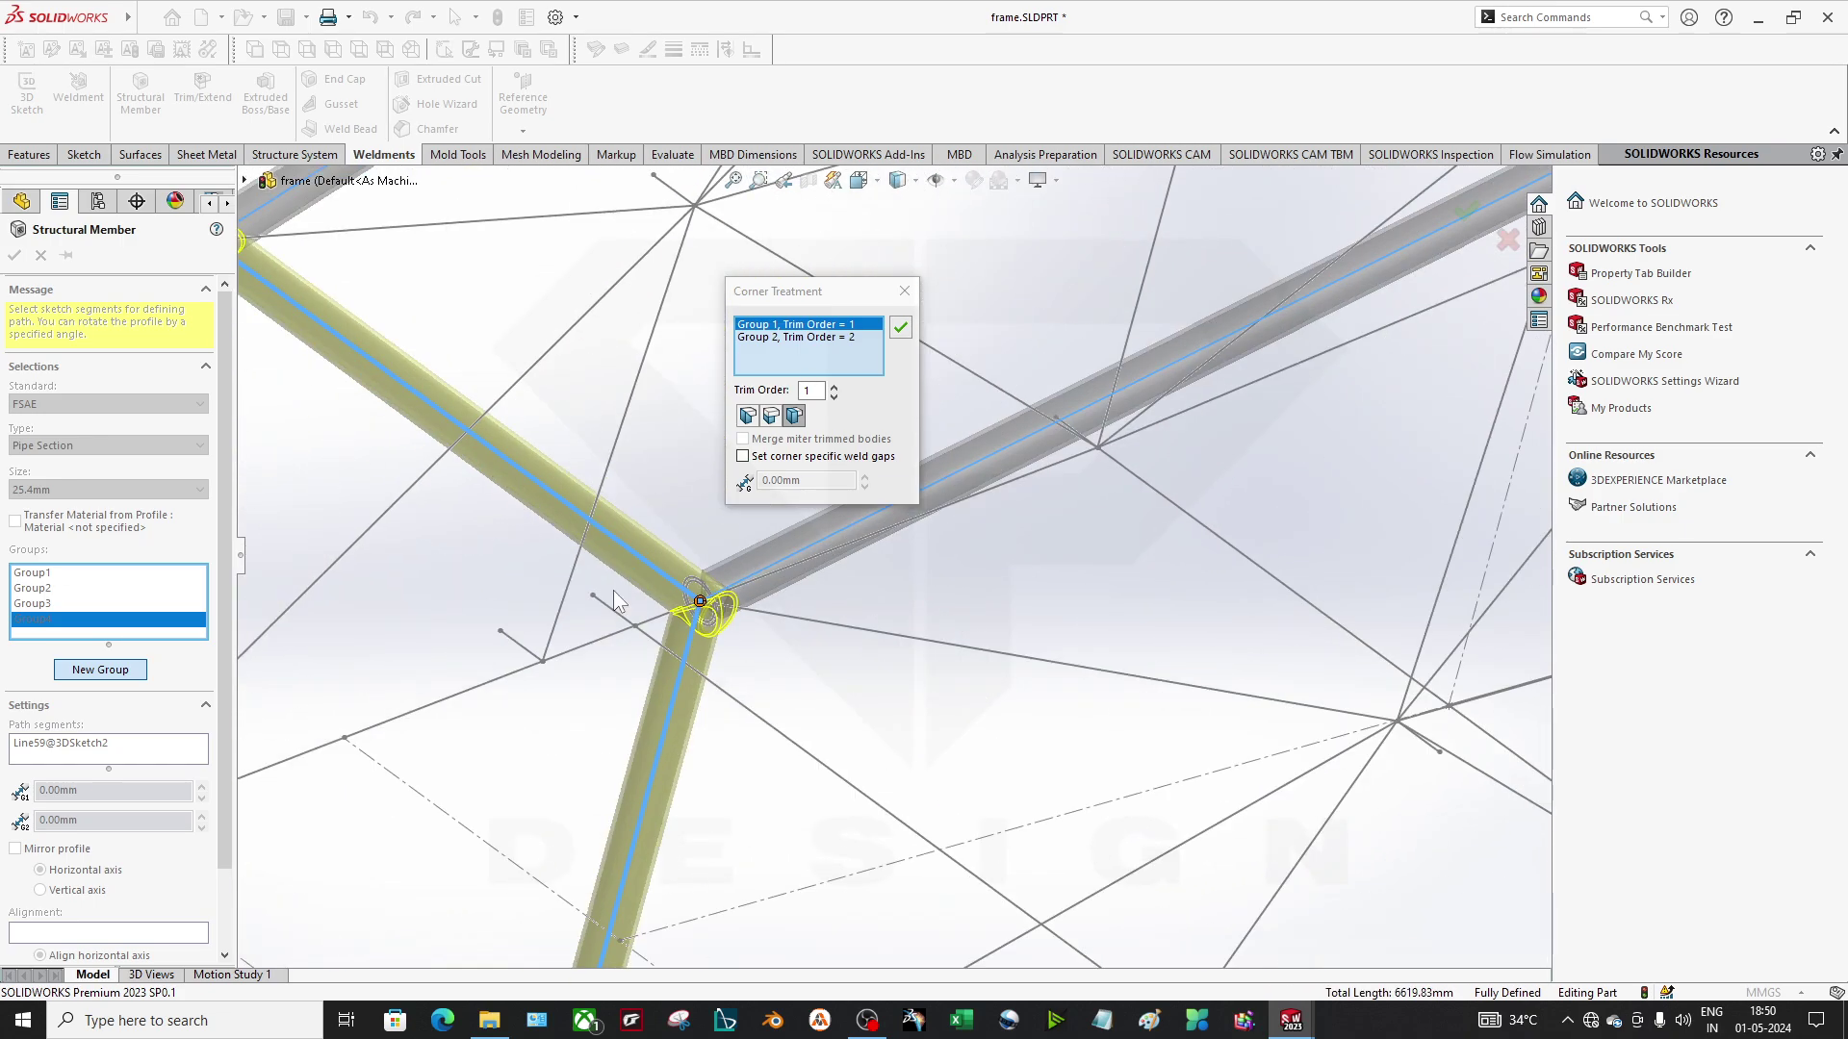
# Close Corner Treatment and accept the pipe members, producing Cut list(13).
pyautogui.click(900, 327)
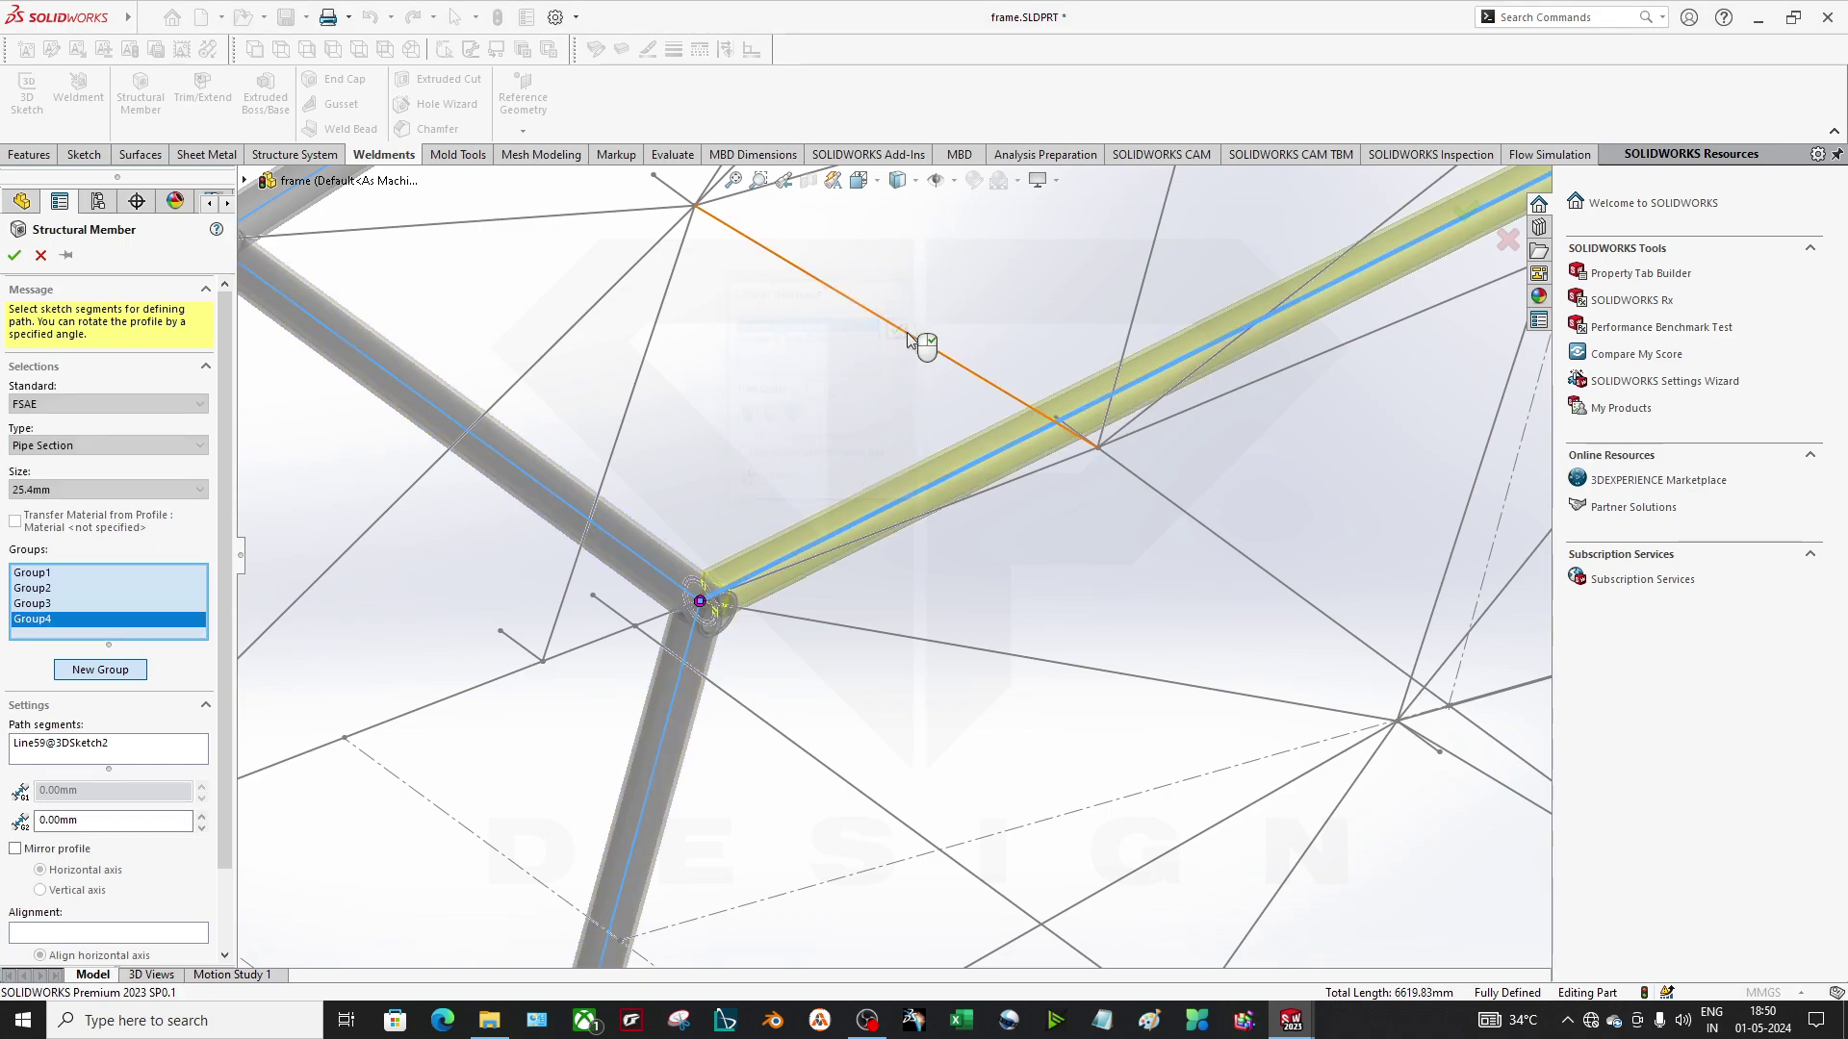
pyautogui.click(15, 255)
pyautogui.scroll(-2, 784, 628)
# Orbit to the corner joint and select the pipe member there.
pyautogui.scroll(-2, 789, 626)
pyautogui.moveTo(792, 626); pyautogui.dragTo(698, 505, button='middle')
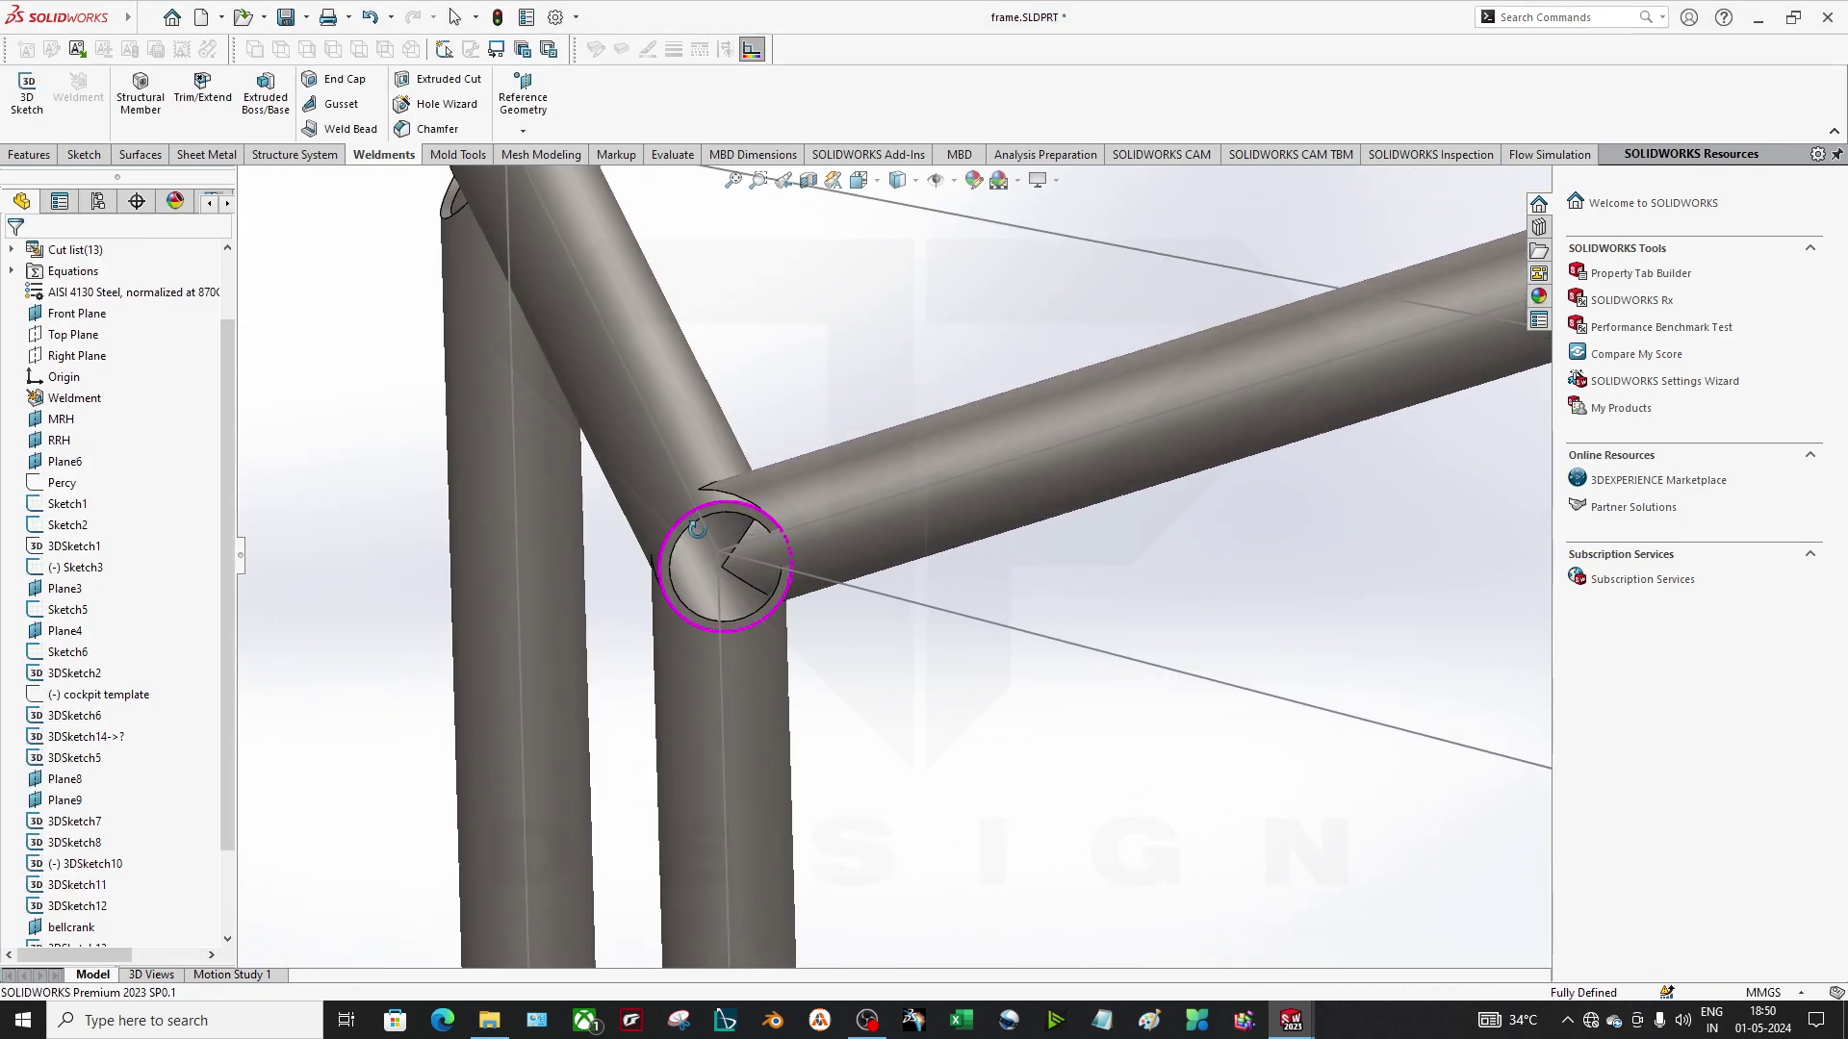
pyautogui.scroll(-2, 695, 501)
pyautogui.scroll(6, 695, 500)
pyautogui.moveTo(691, 568); pyautogui.dragTo(577, 462, button='middle')
pyautogui.scroll(-6, 548, 450)
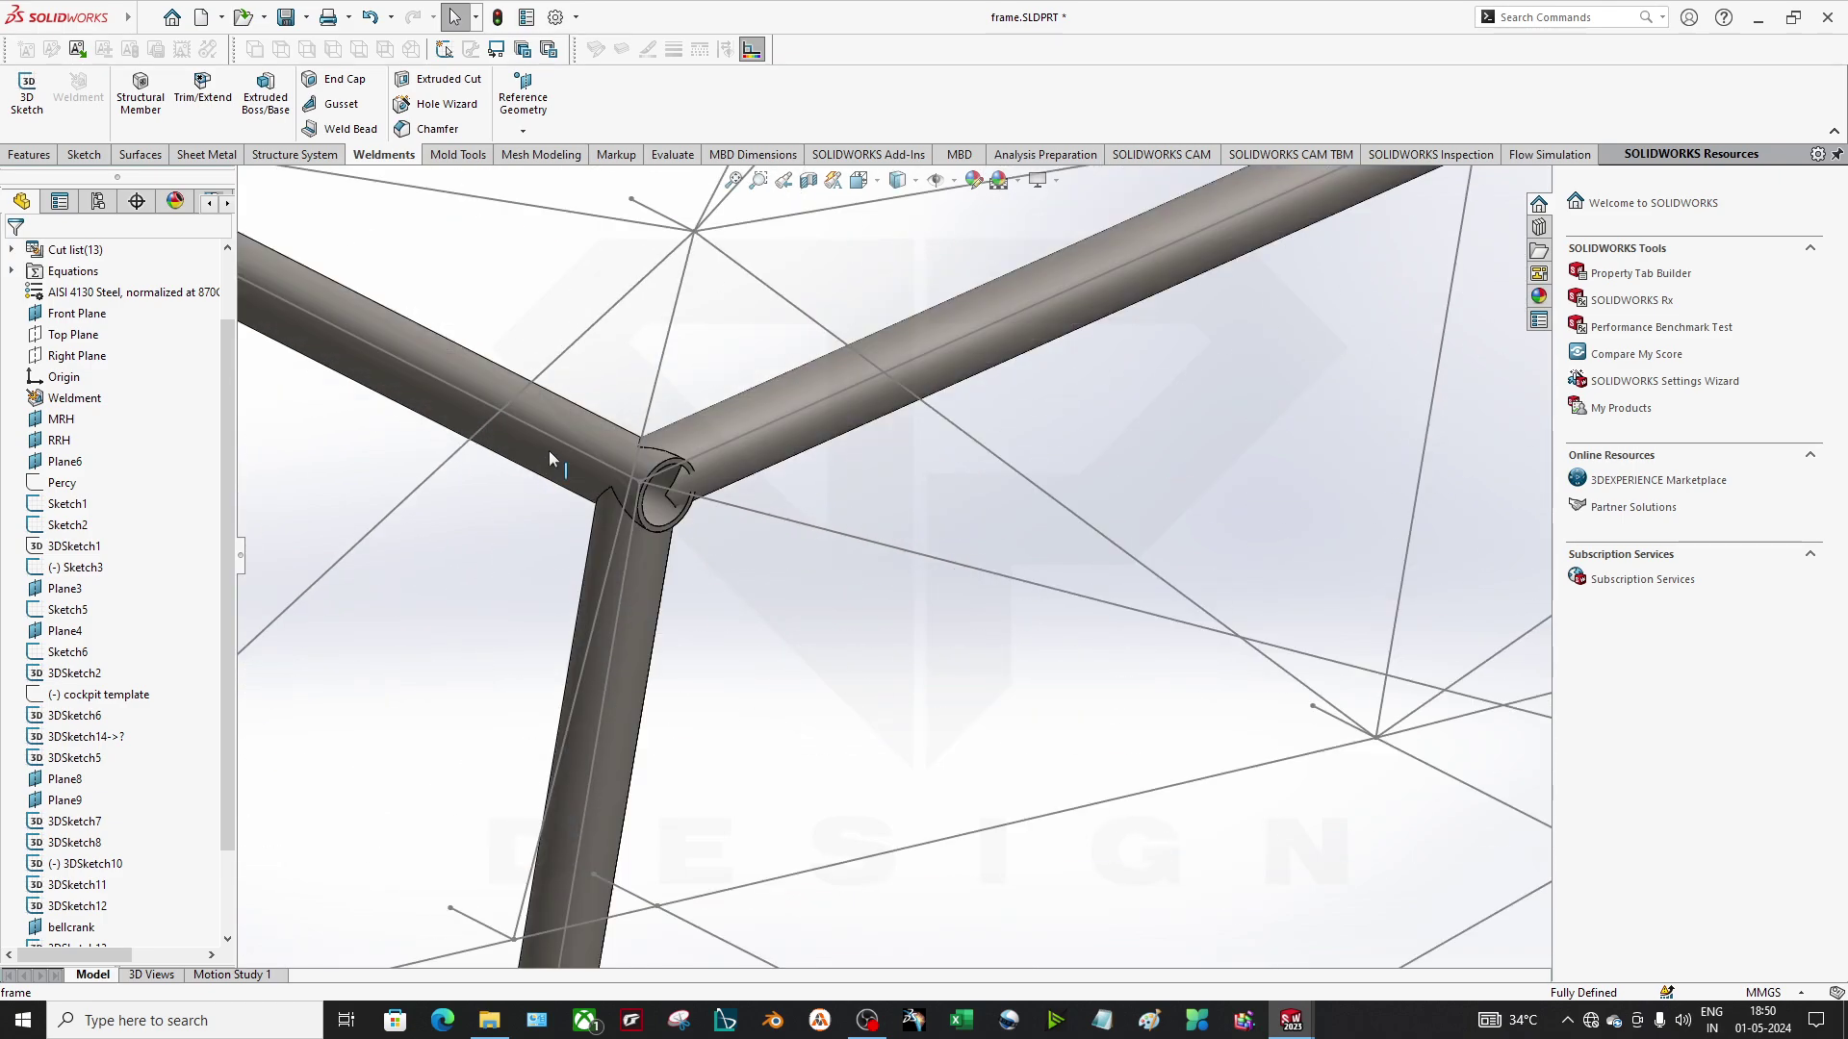
pyautogui.click(725, 459)
pyautogui.moveTo(814, 442); pyautogui.dragTo(698, 514, button='middle')
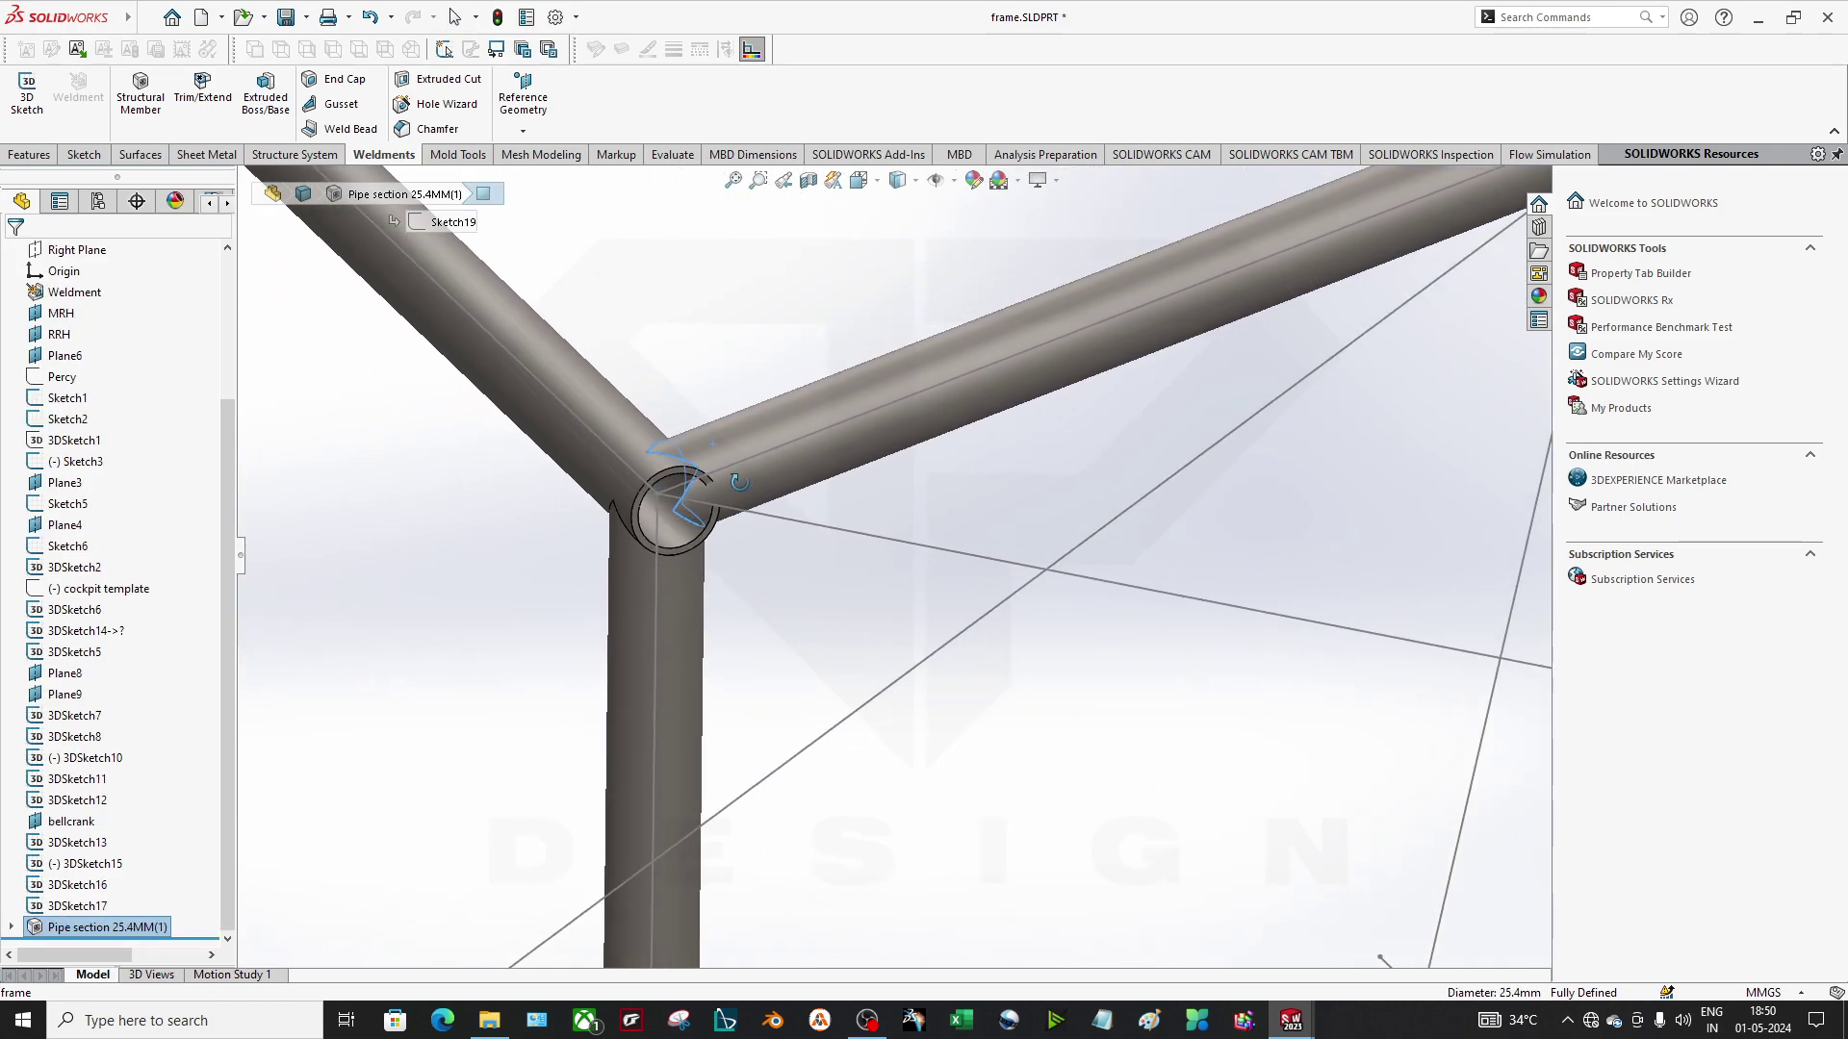
pyautogui.scroll(-3, 693, 520)
pyautogui.scroll(3, 693, 517)
# Edit Pipe section 25.4MM(1) and set Group 2's corner trim order to 1.
pyautogui.rightClick(94, 926)
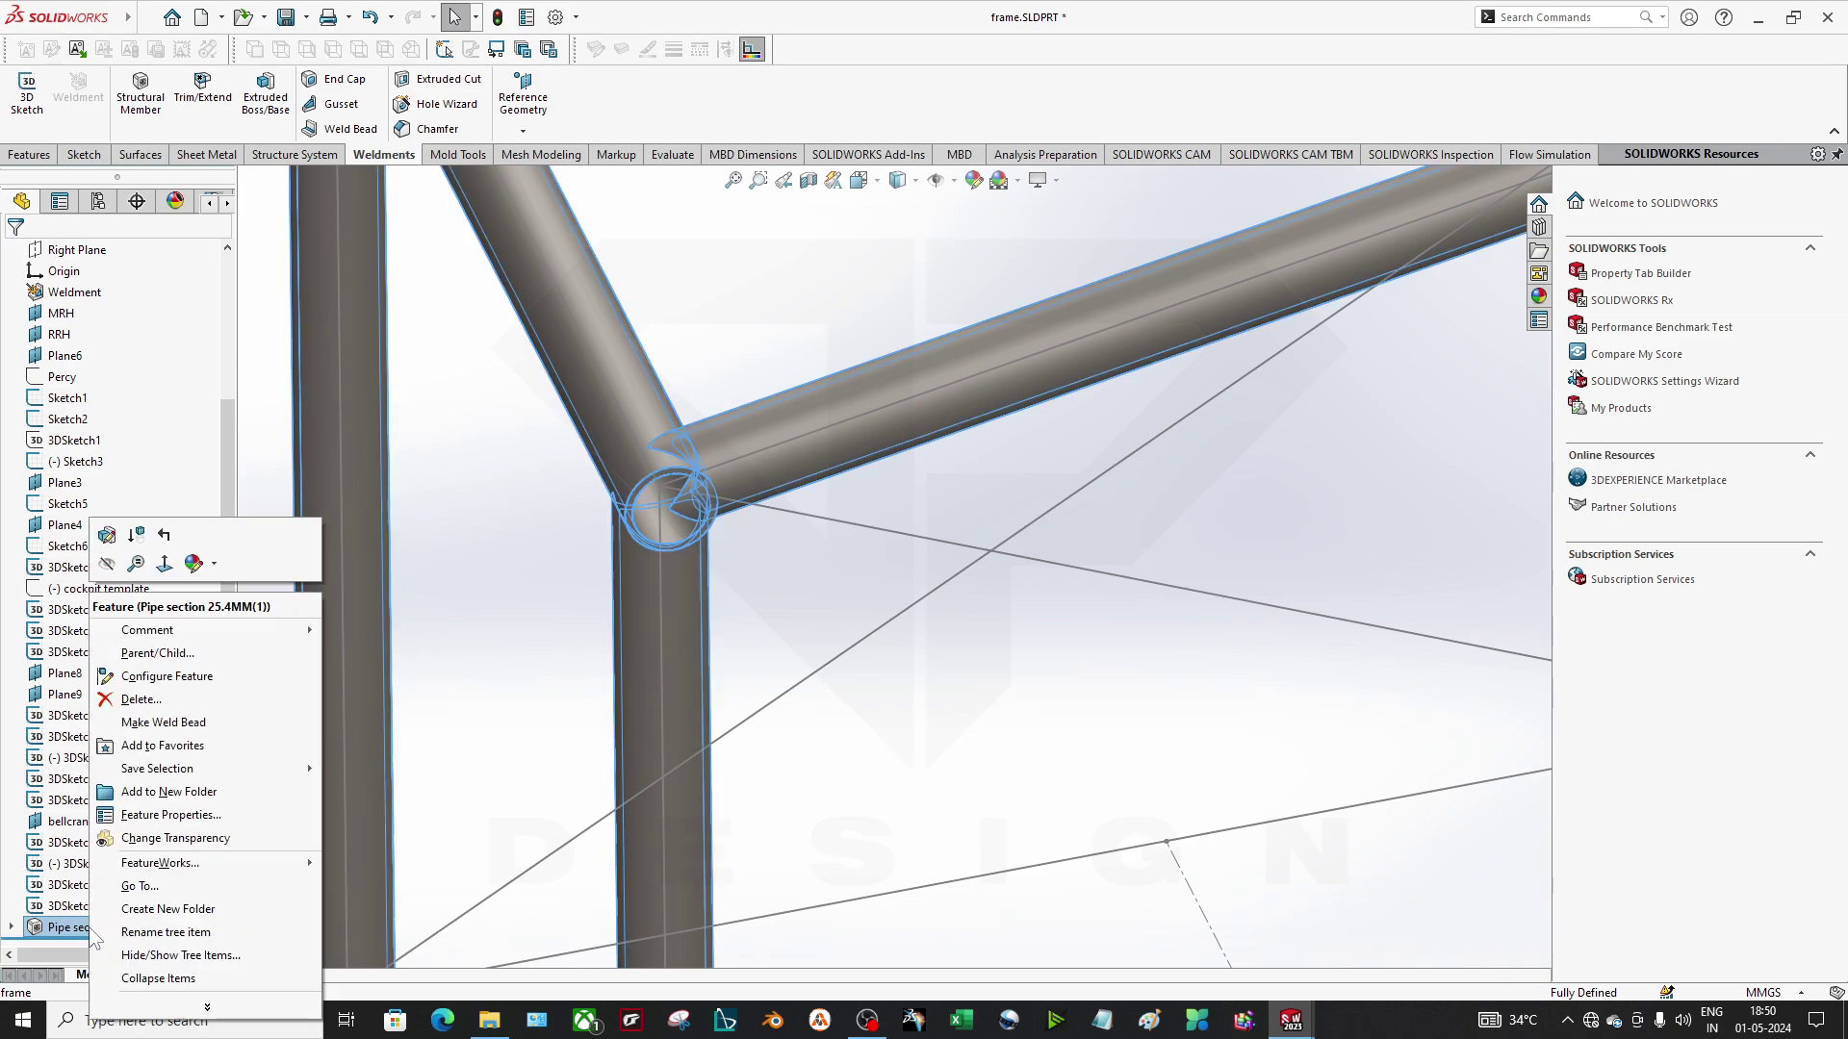
pyautogui.click(162, 565)
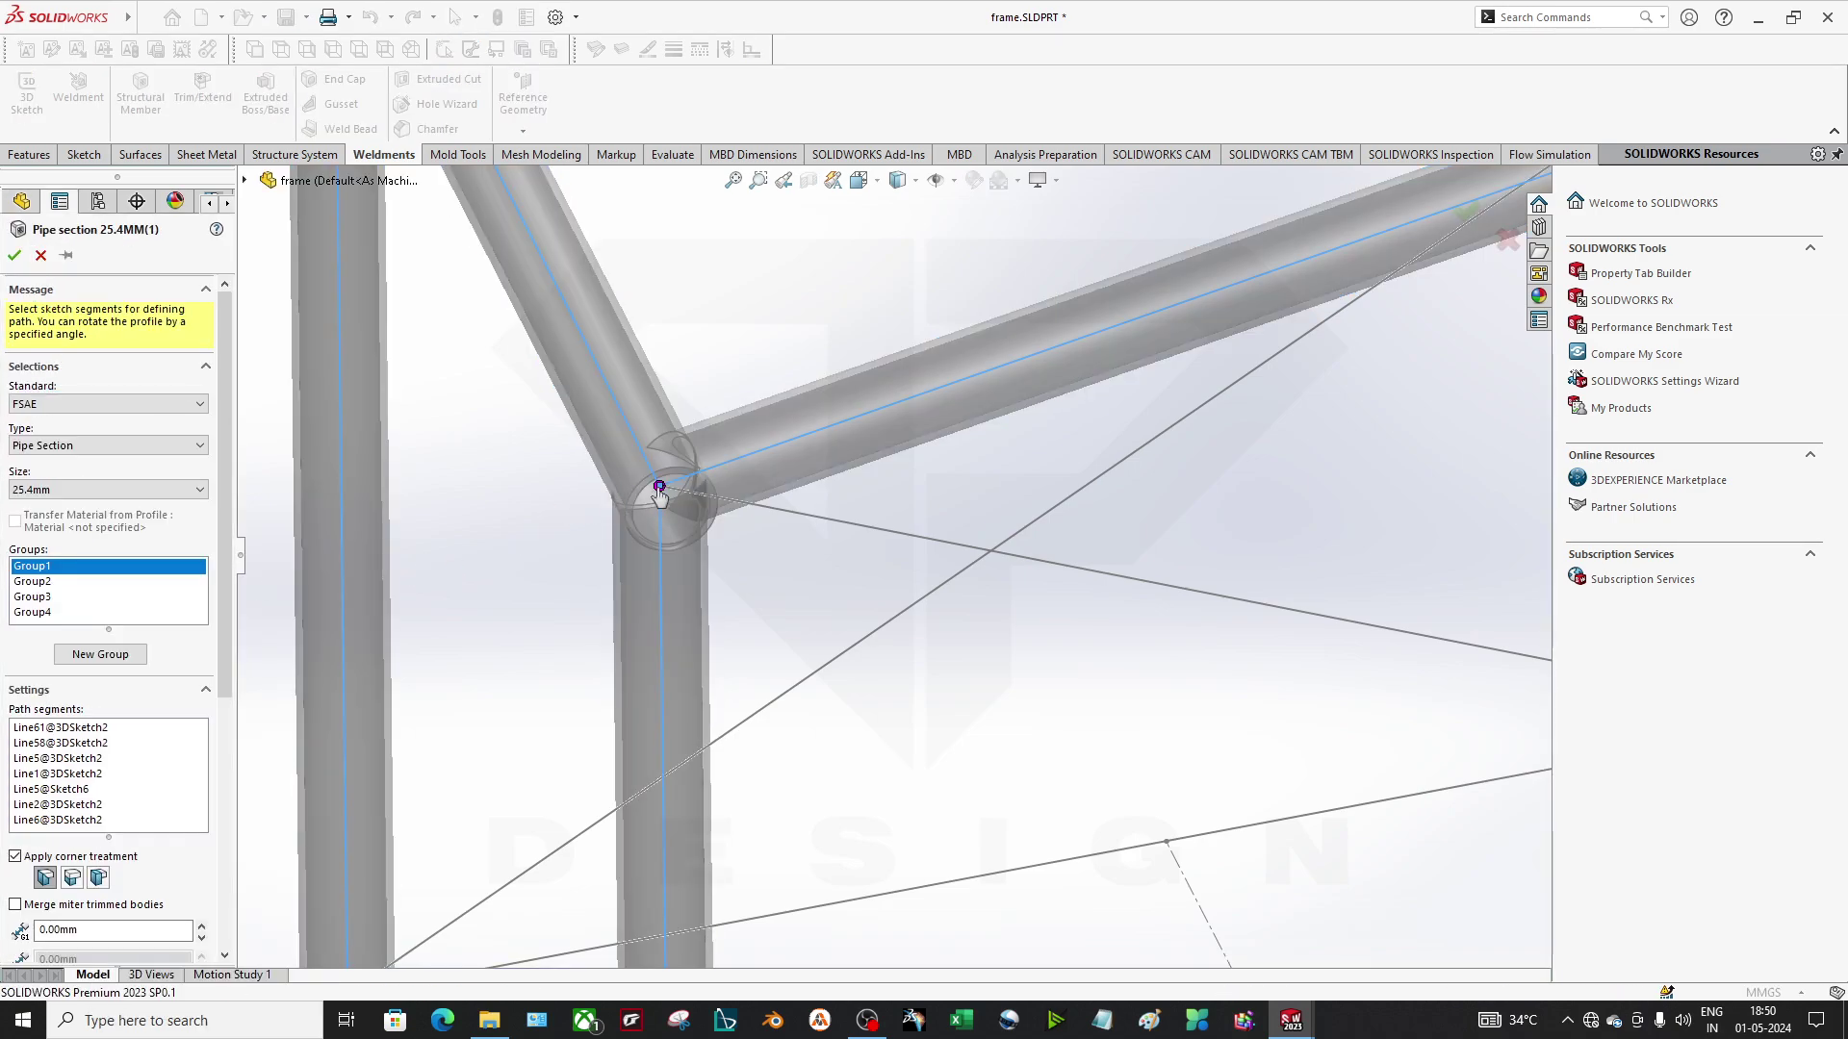
pyautogui.click(689, 547)
pyautogui.click(808, 337)
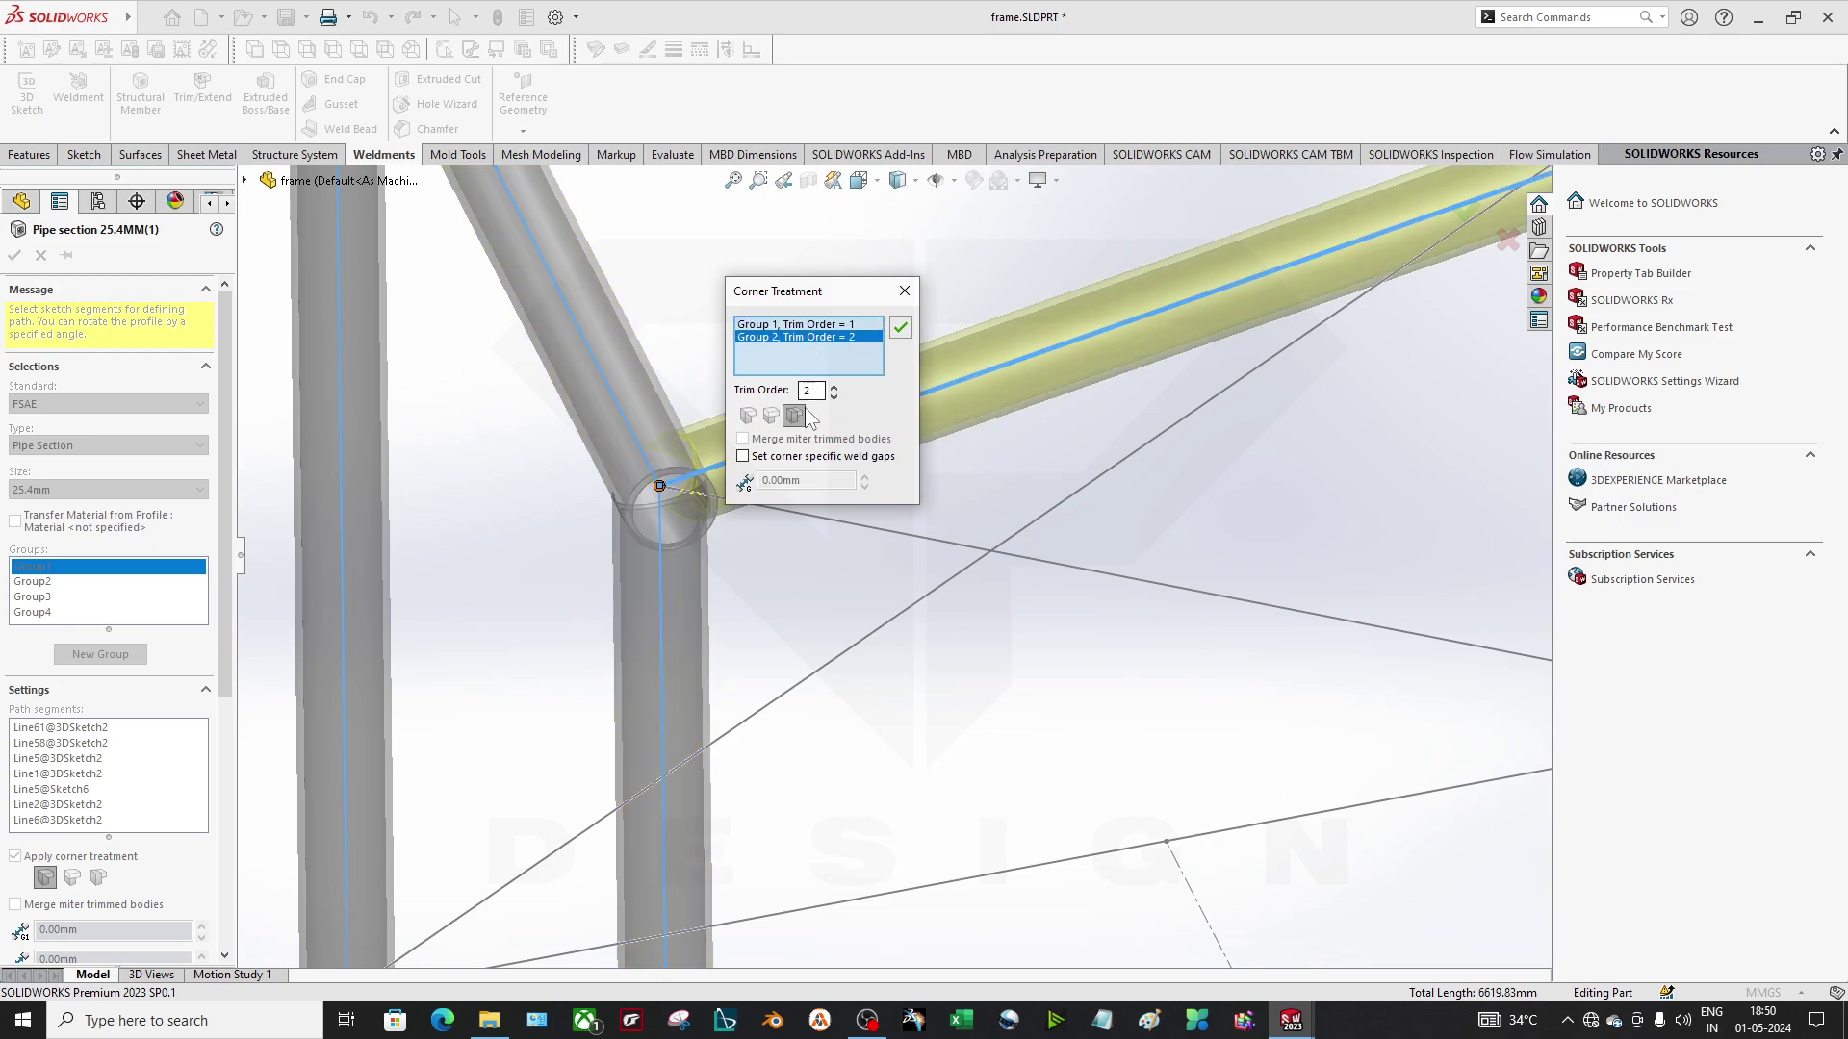
pyautogui.click(833, 396)
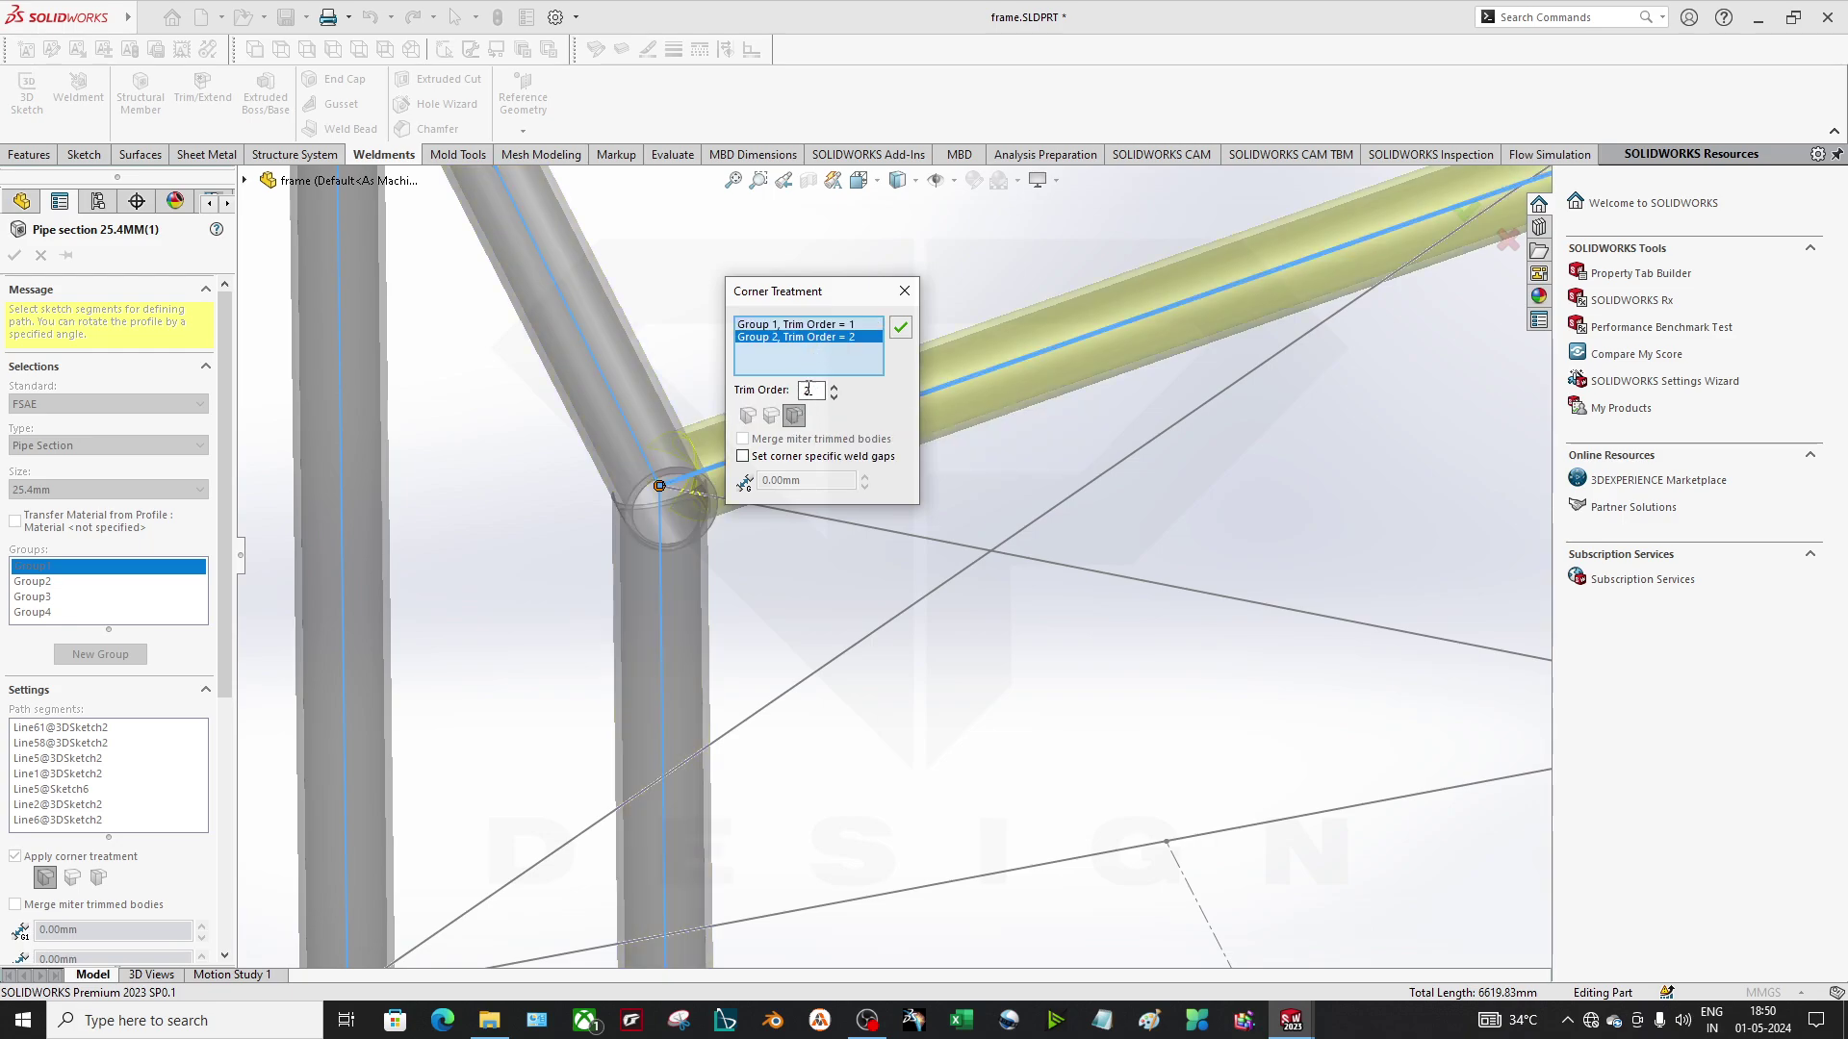
pyautogui.click(900, 327)
pyautogui.click(14, 255)
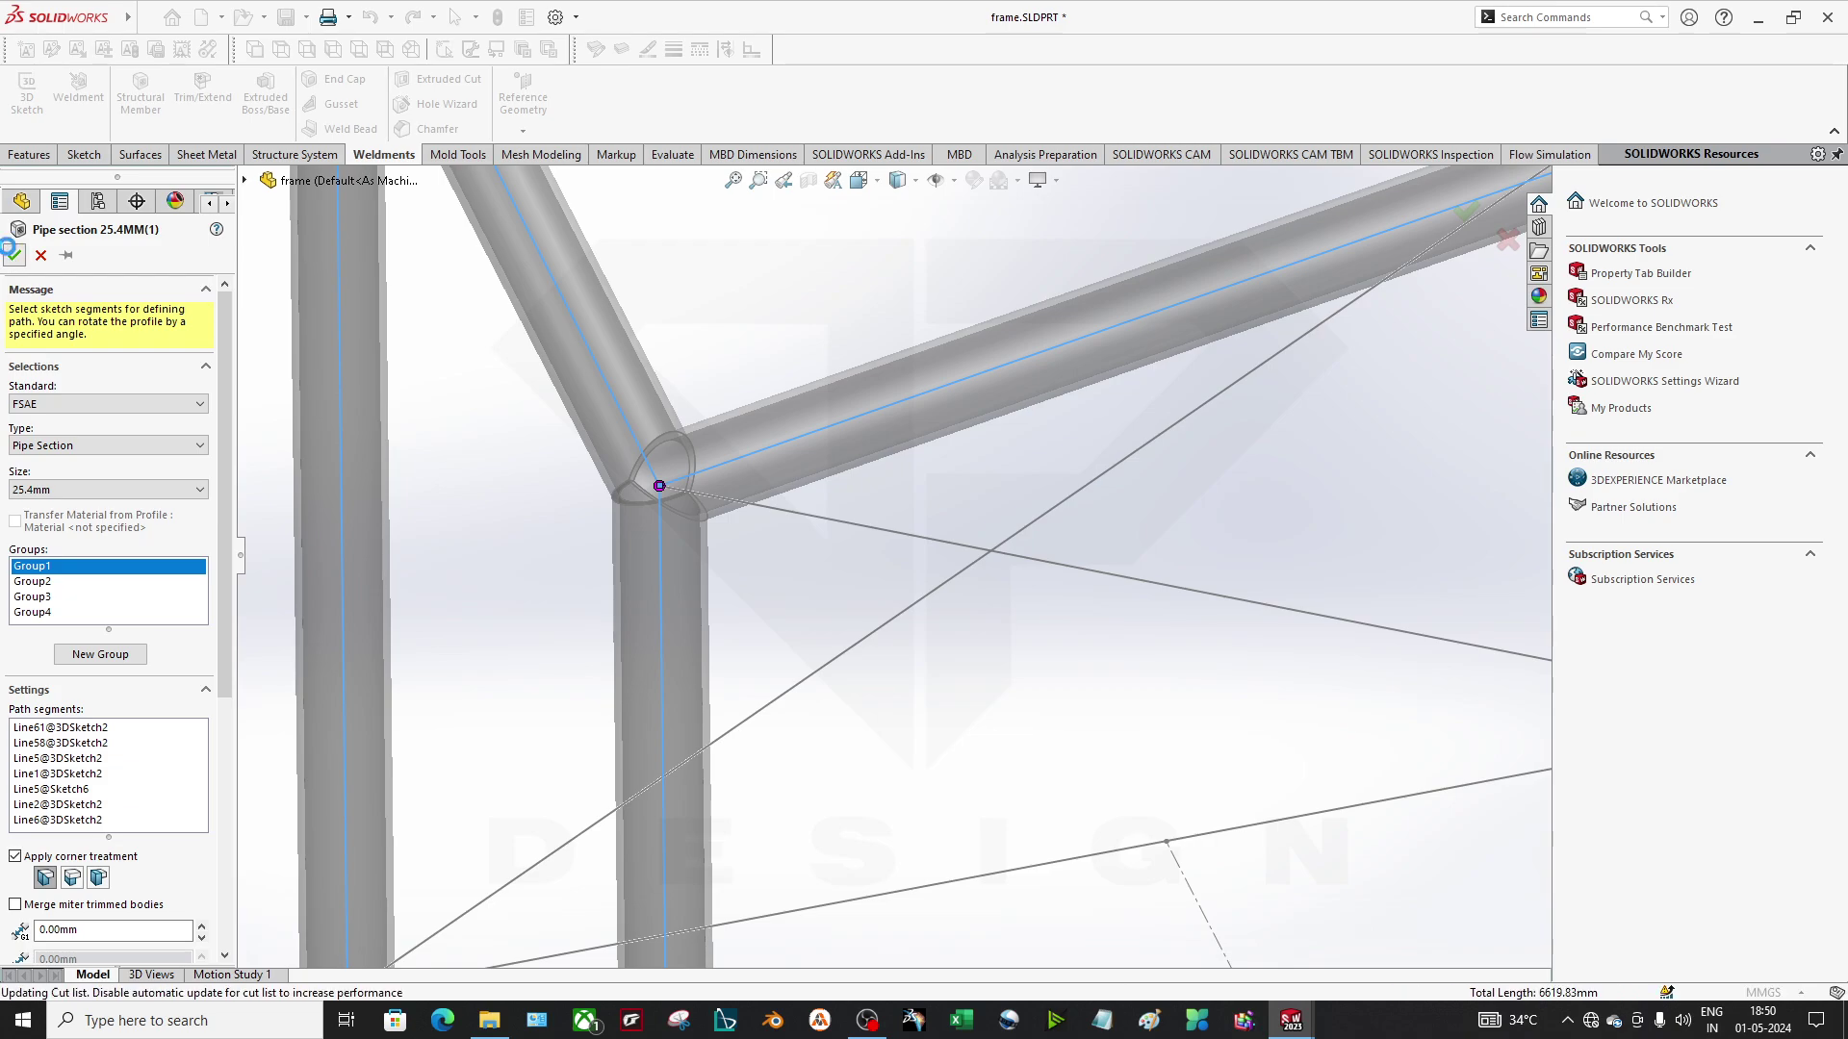
# Inspect the rebuilt mitered corner by selecting its pipes.
pyautogui.scroll(3, 608, 610)
pyautogui.click(810, 512)
pyautogui.moveTo(787, 643); pyautogui.dragTo(951, 624, button='middle')
pyautogui.click(743, 481)
pyautogui.scroll(3, 813, 541)
pyautogui.scroll(3, 822, 604)
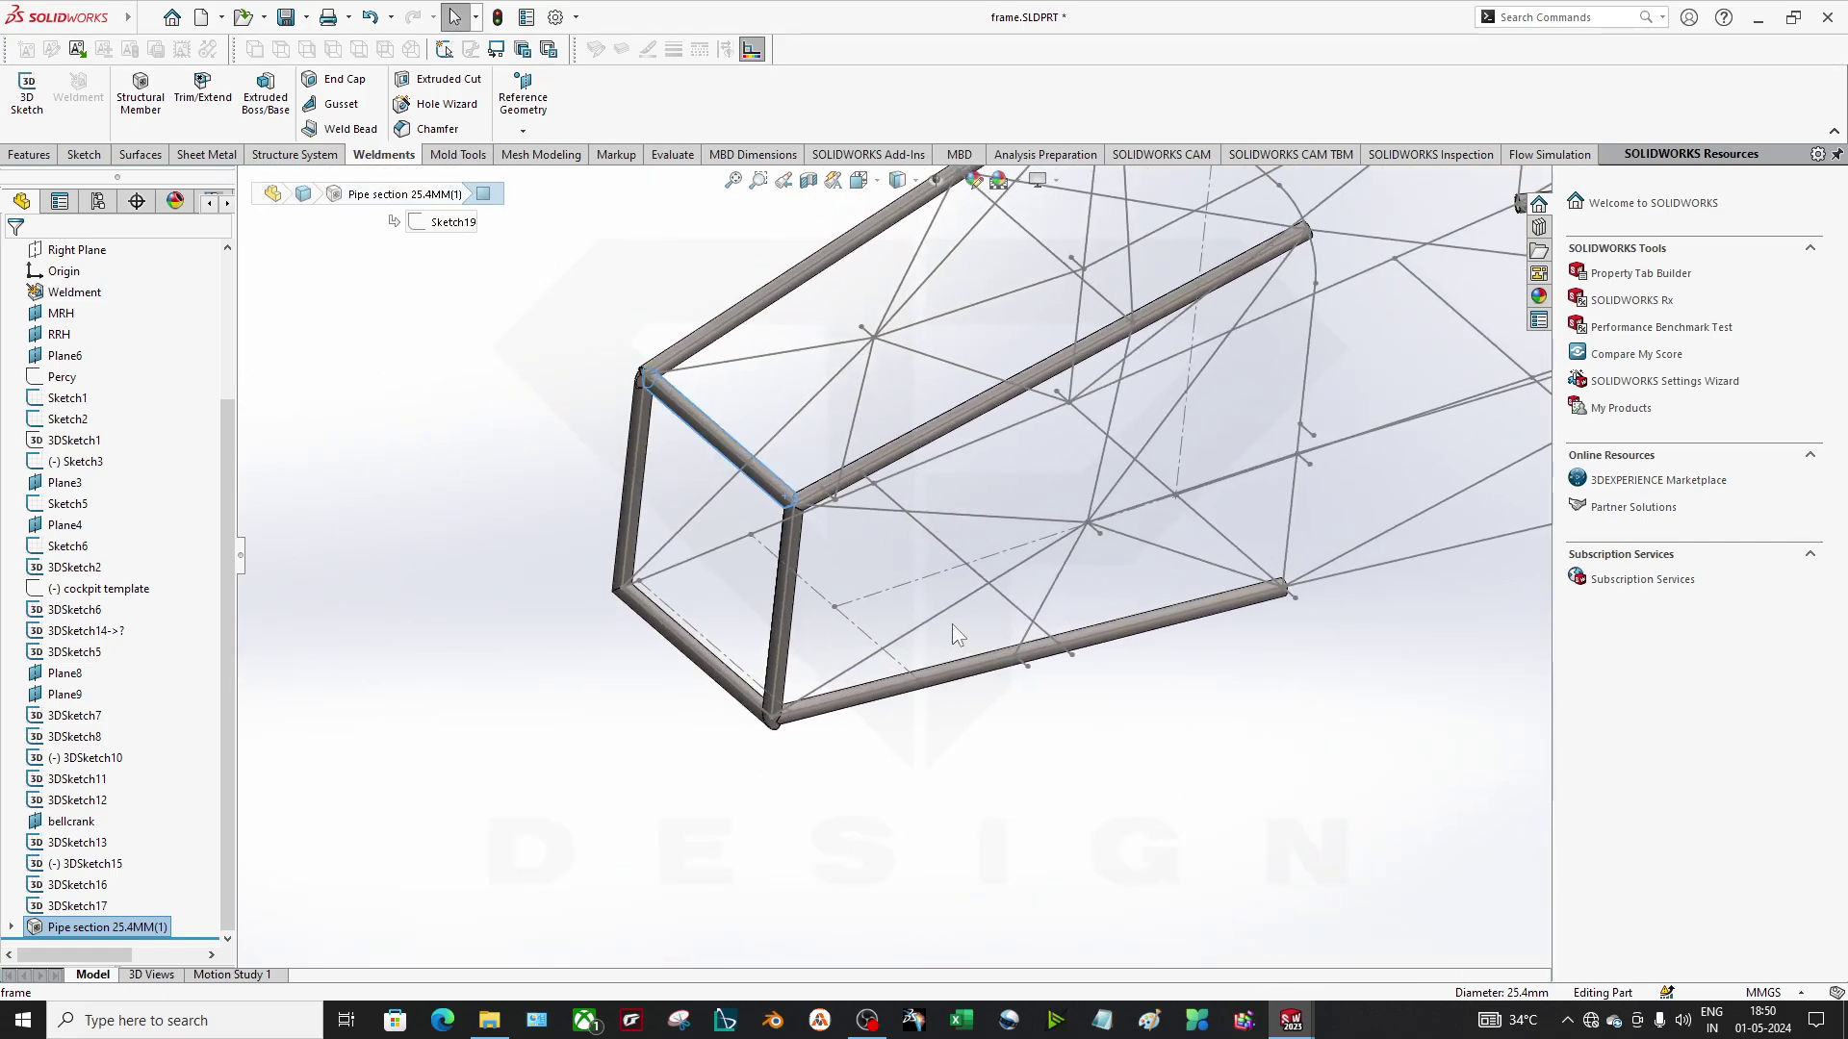
pyautogui.scroll(5, 951, 624)
pyautogui.scroll(-2, 1038, 478)
pyautogui.moveTo(1037, 477); pyautogui.dragTo(847, 635, button='middle')
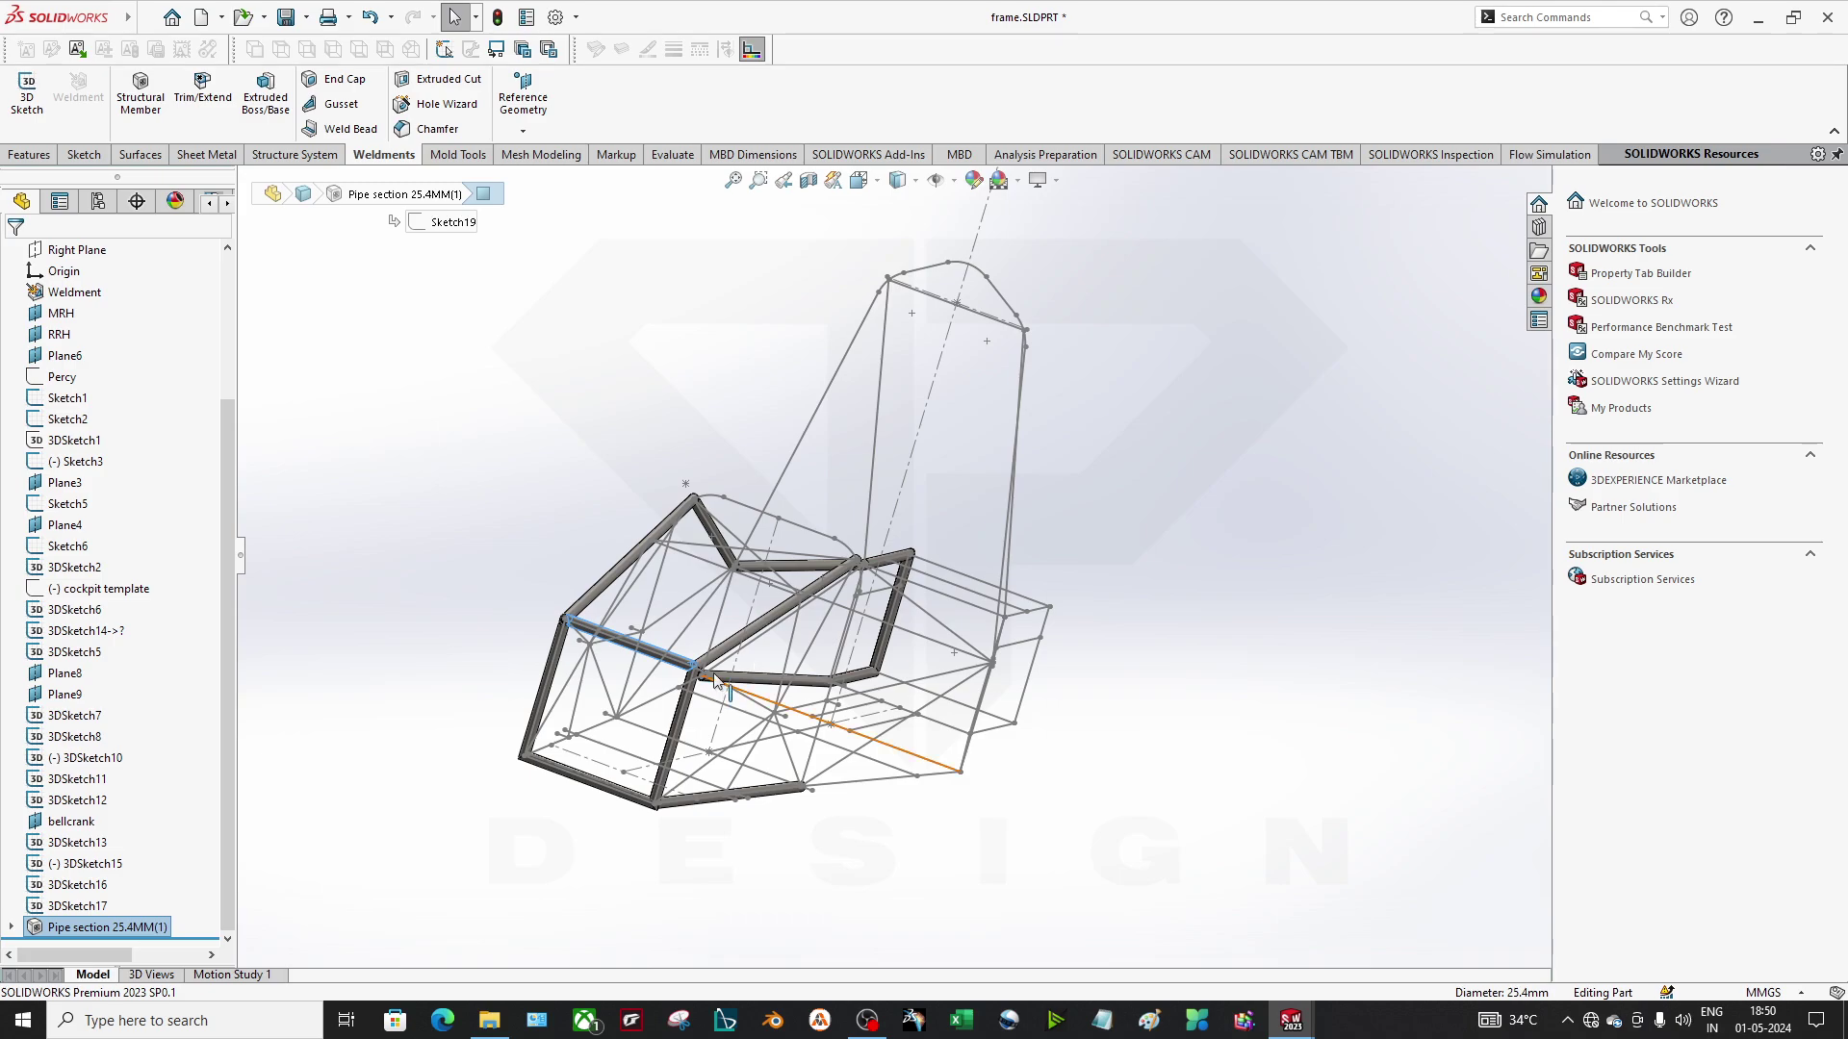
pyautogui.scroll(-4, 717, 637)
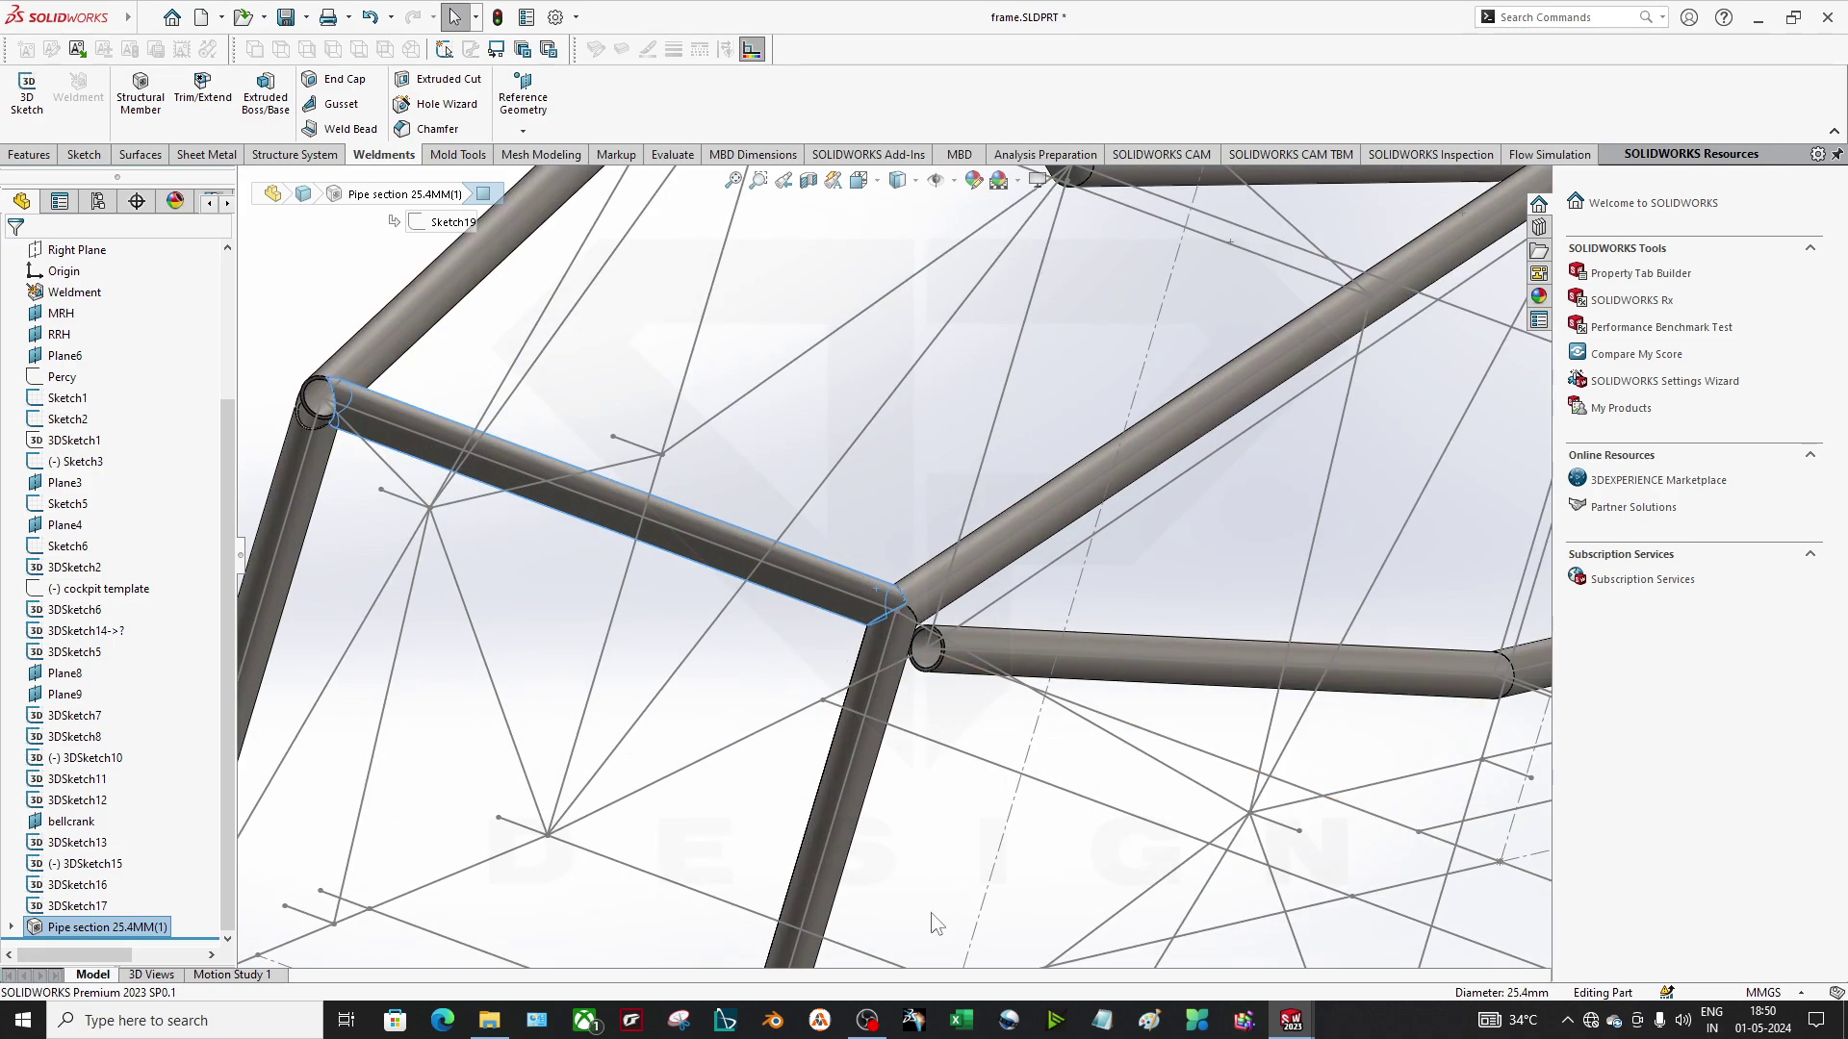
pyautogui.scroll(5, 932, 922)
pyautogui.moveTo(500, 770); pyautogui.dragTo(962, 688, button='middle')
pyautogui.scroll(-3, 860, 704)
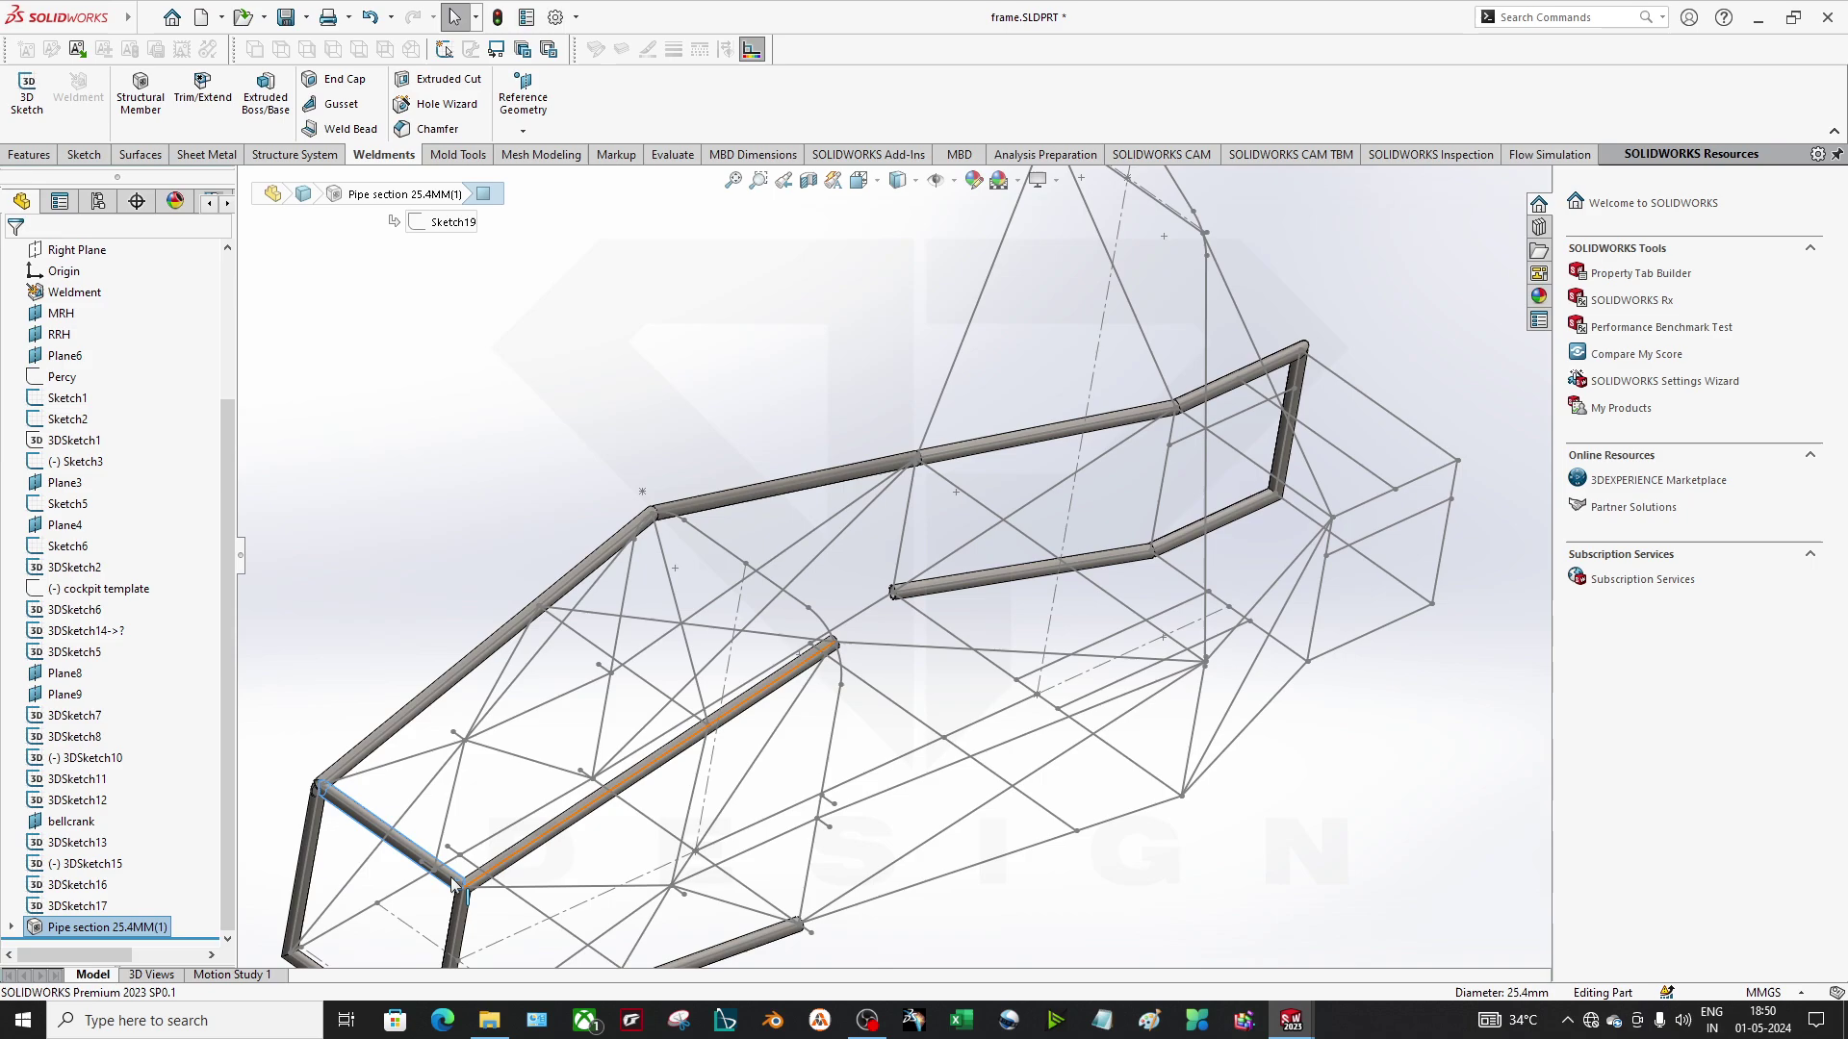
pyautogui.press('f')
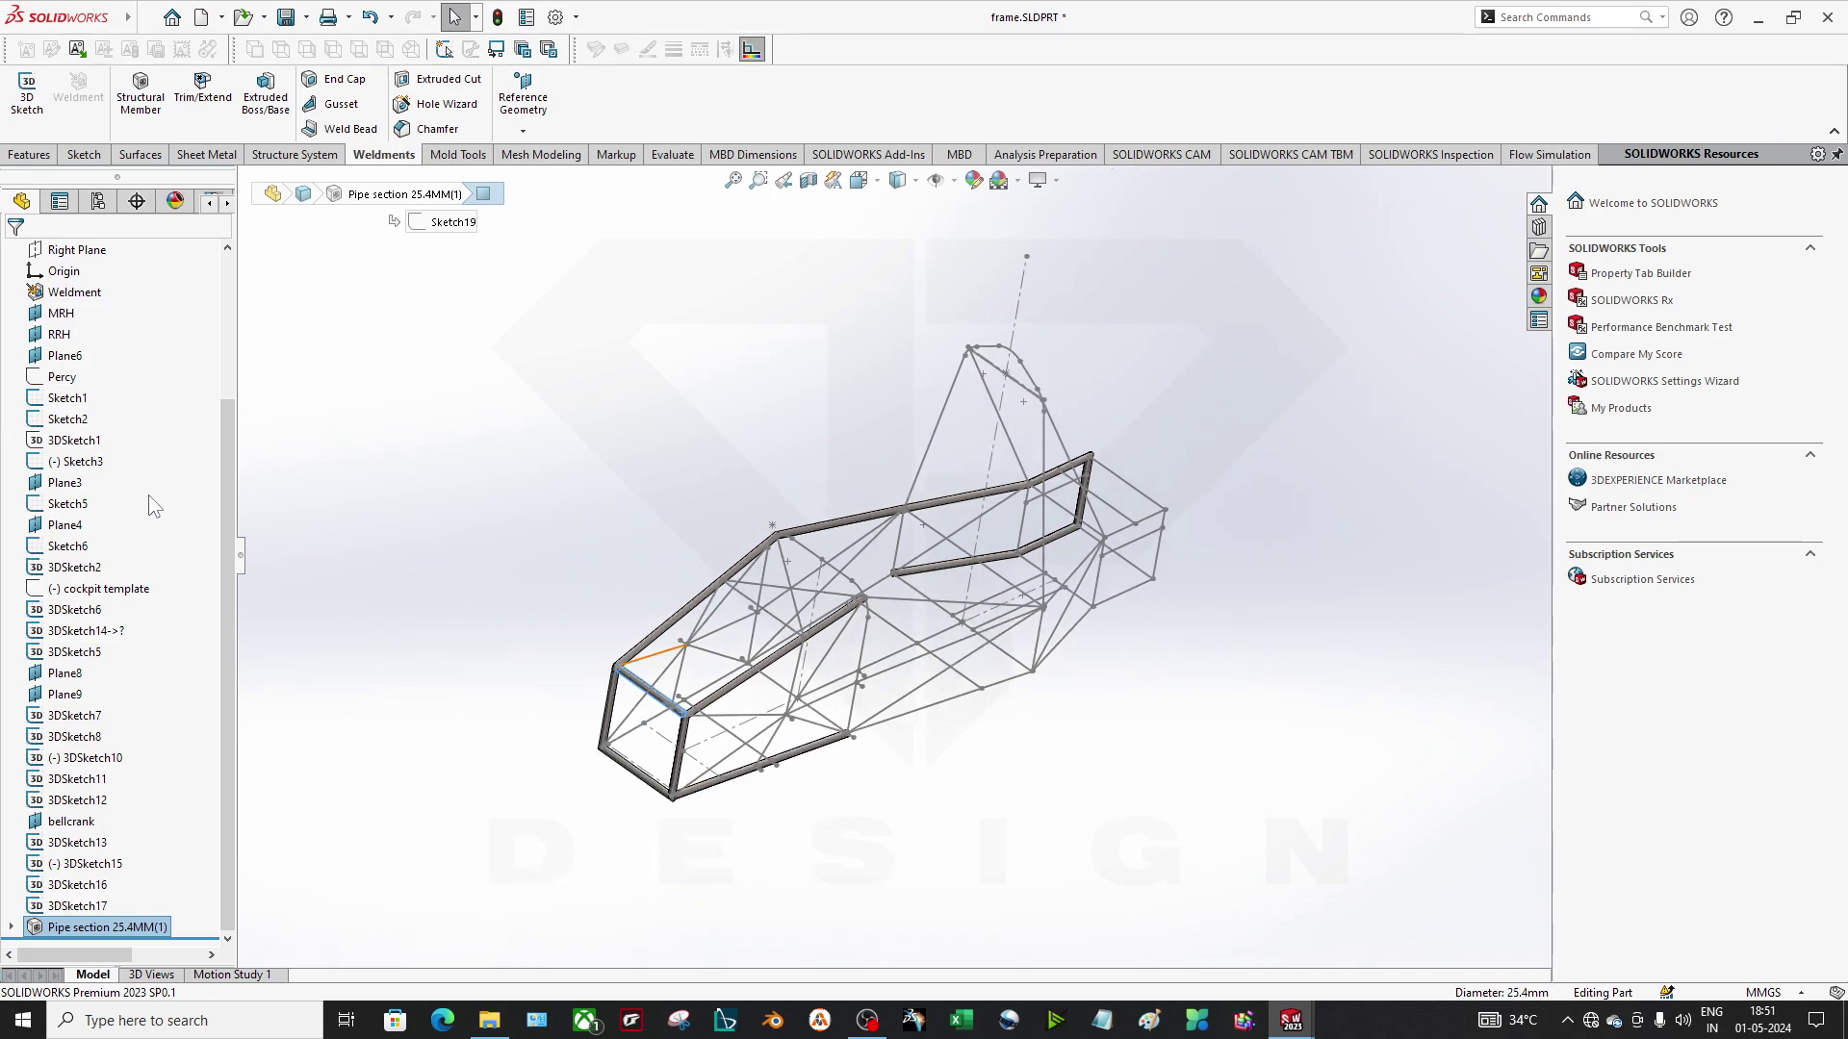
pyautogui.scroll(3, 153, 481)
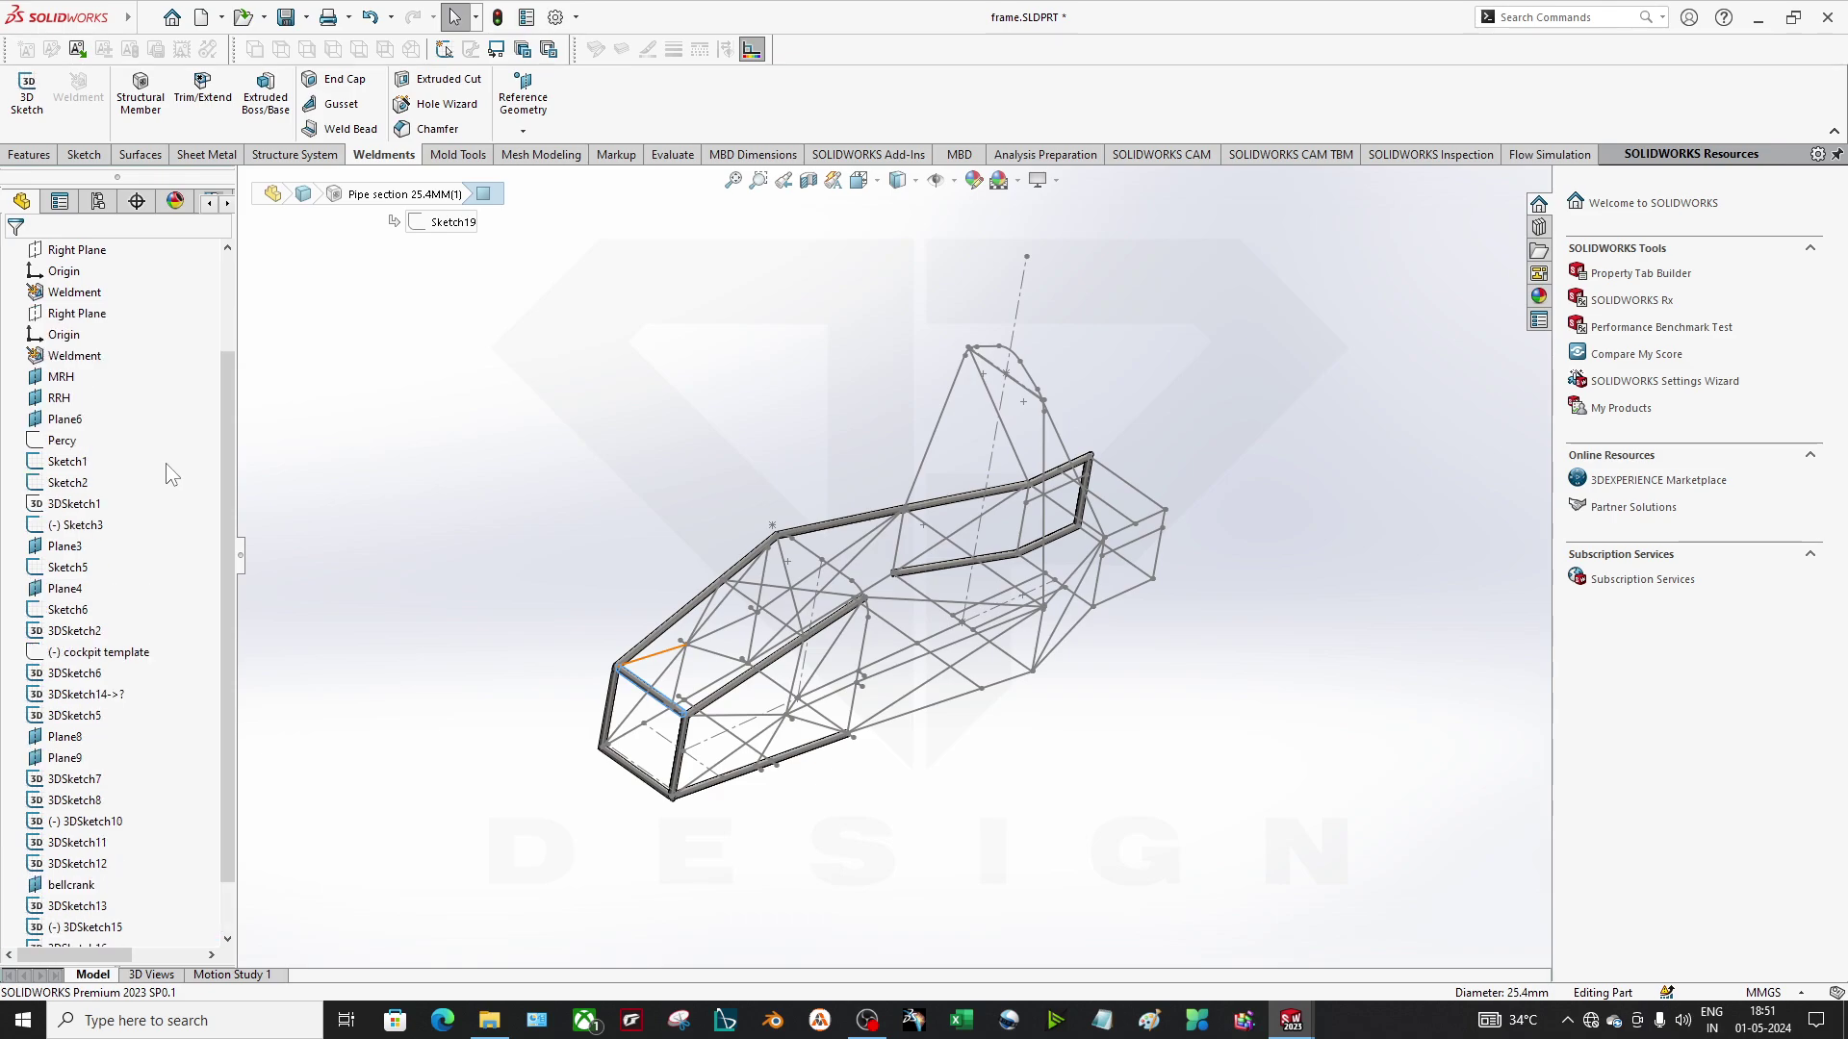
pyautogui.click(13, 335)
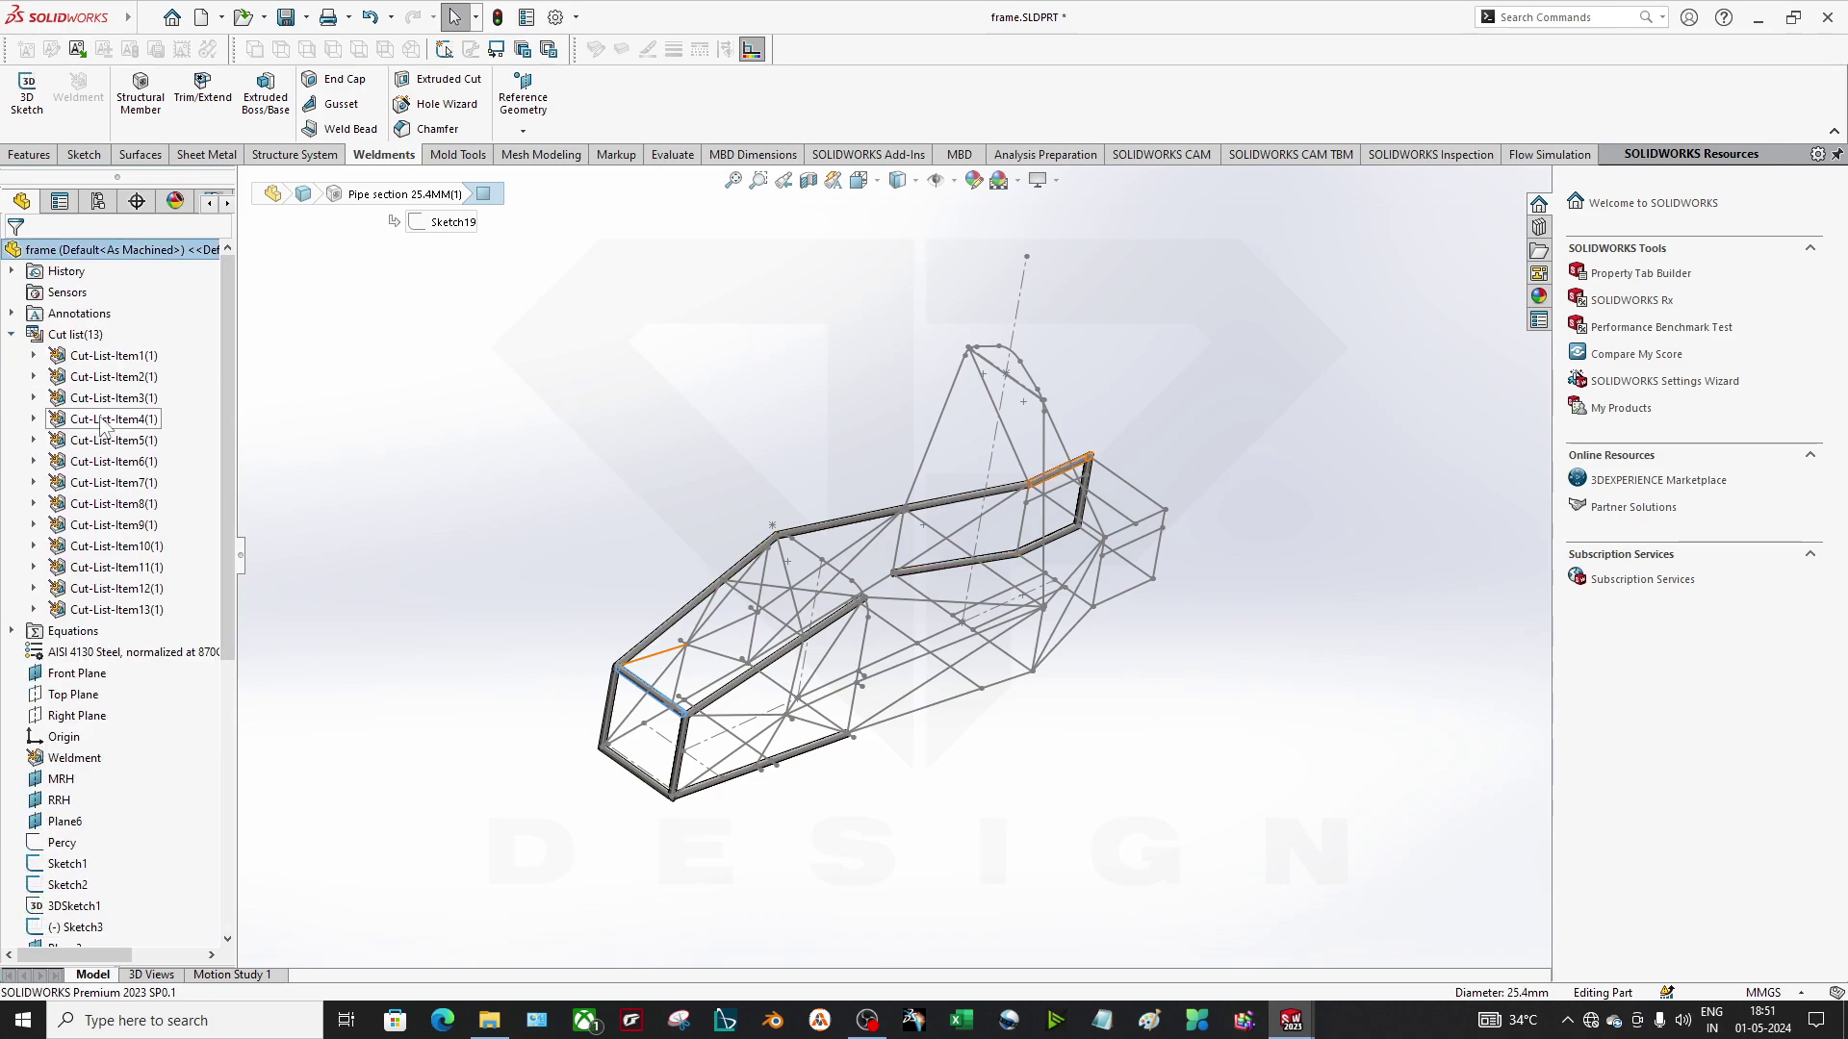
pyautogui.click(118, 377)
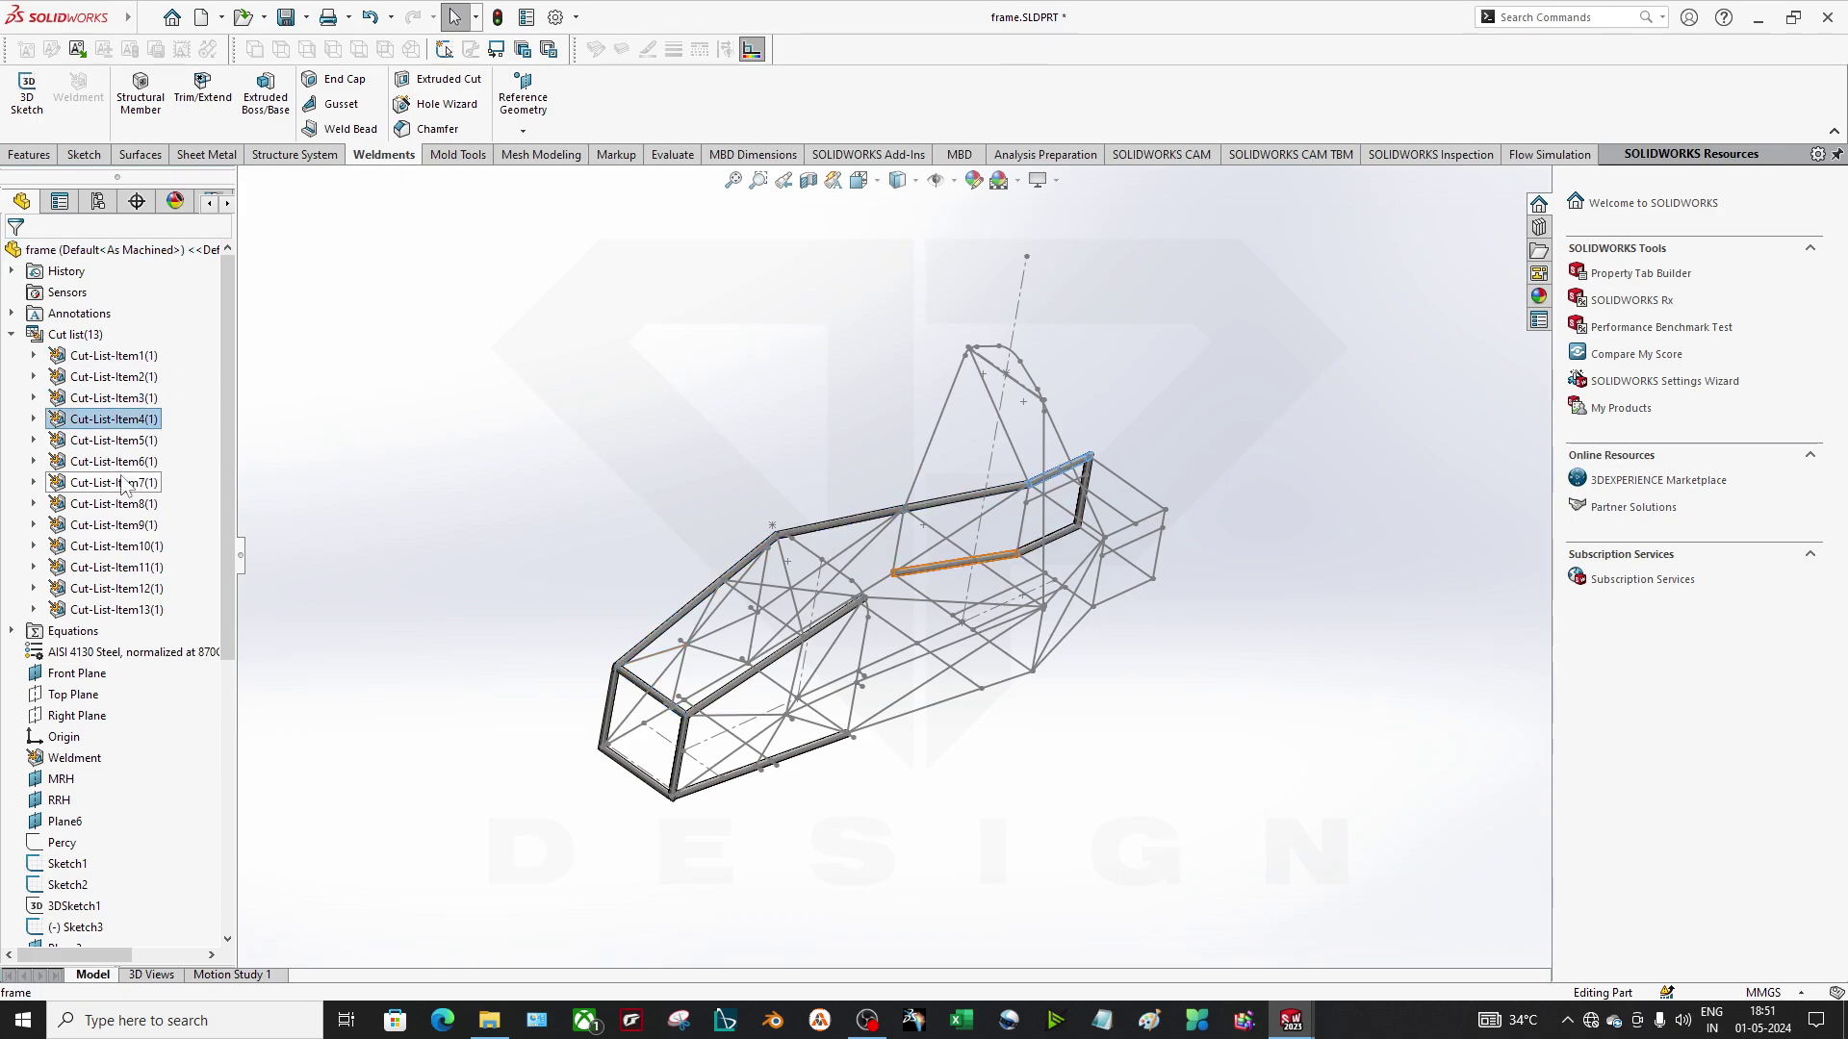
pyautogui.rightClick(126, 506)
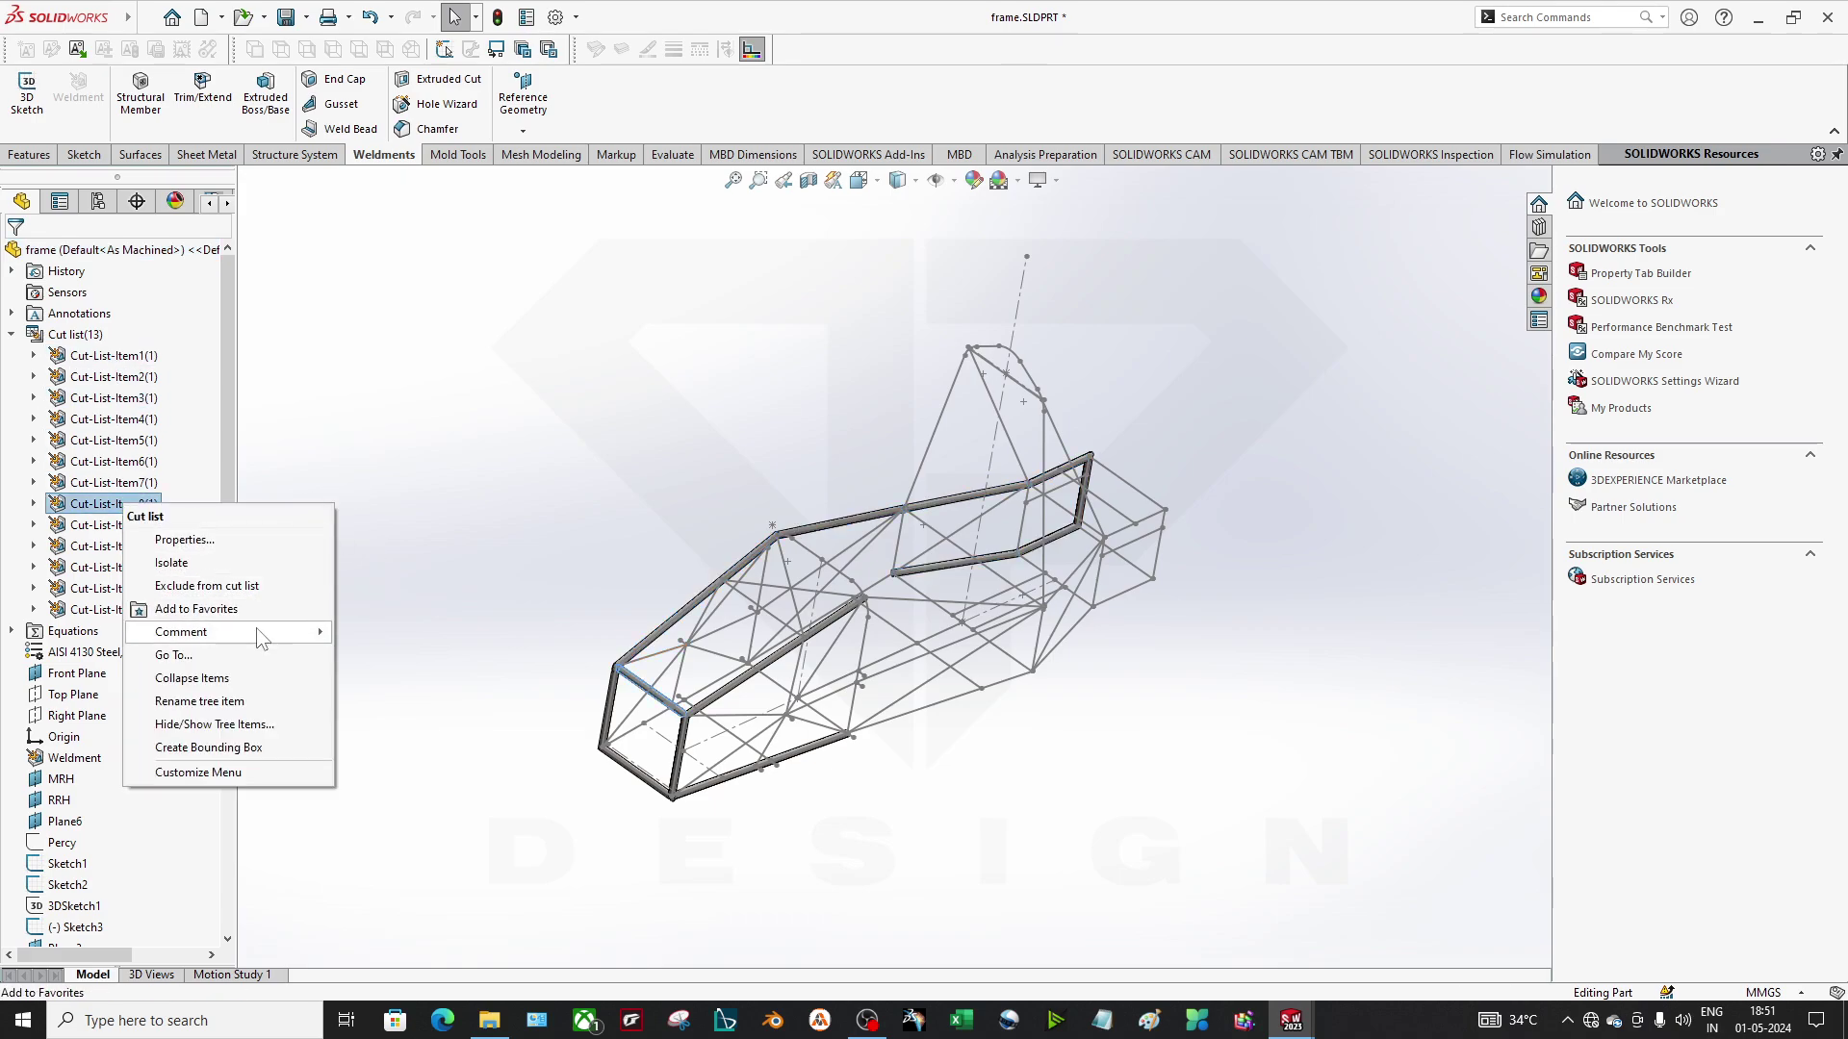
pyautogui.press('Escape')
pyautogui.press('Escape')
pyautogui.scroll(-2, 931, 517)
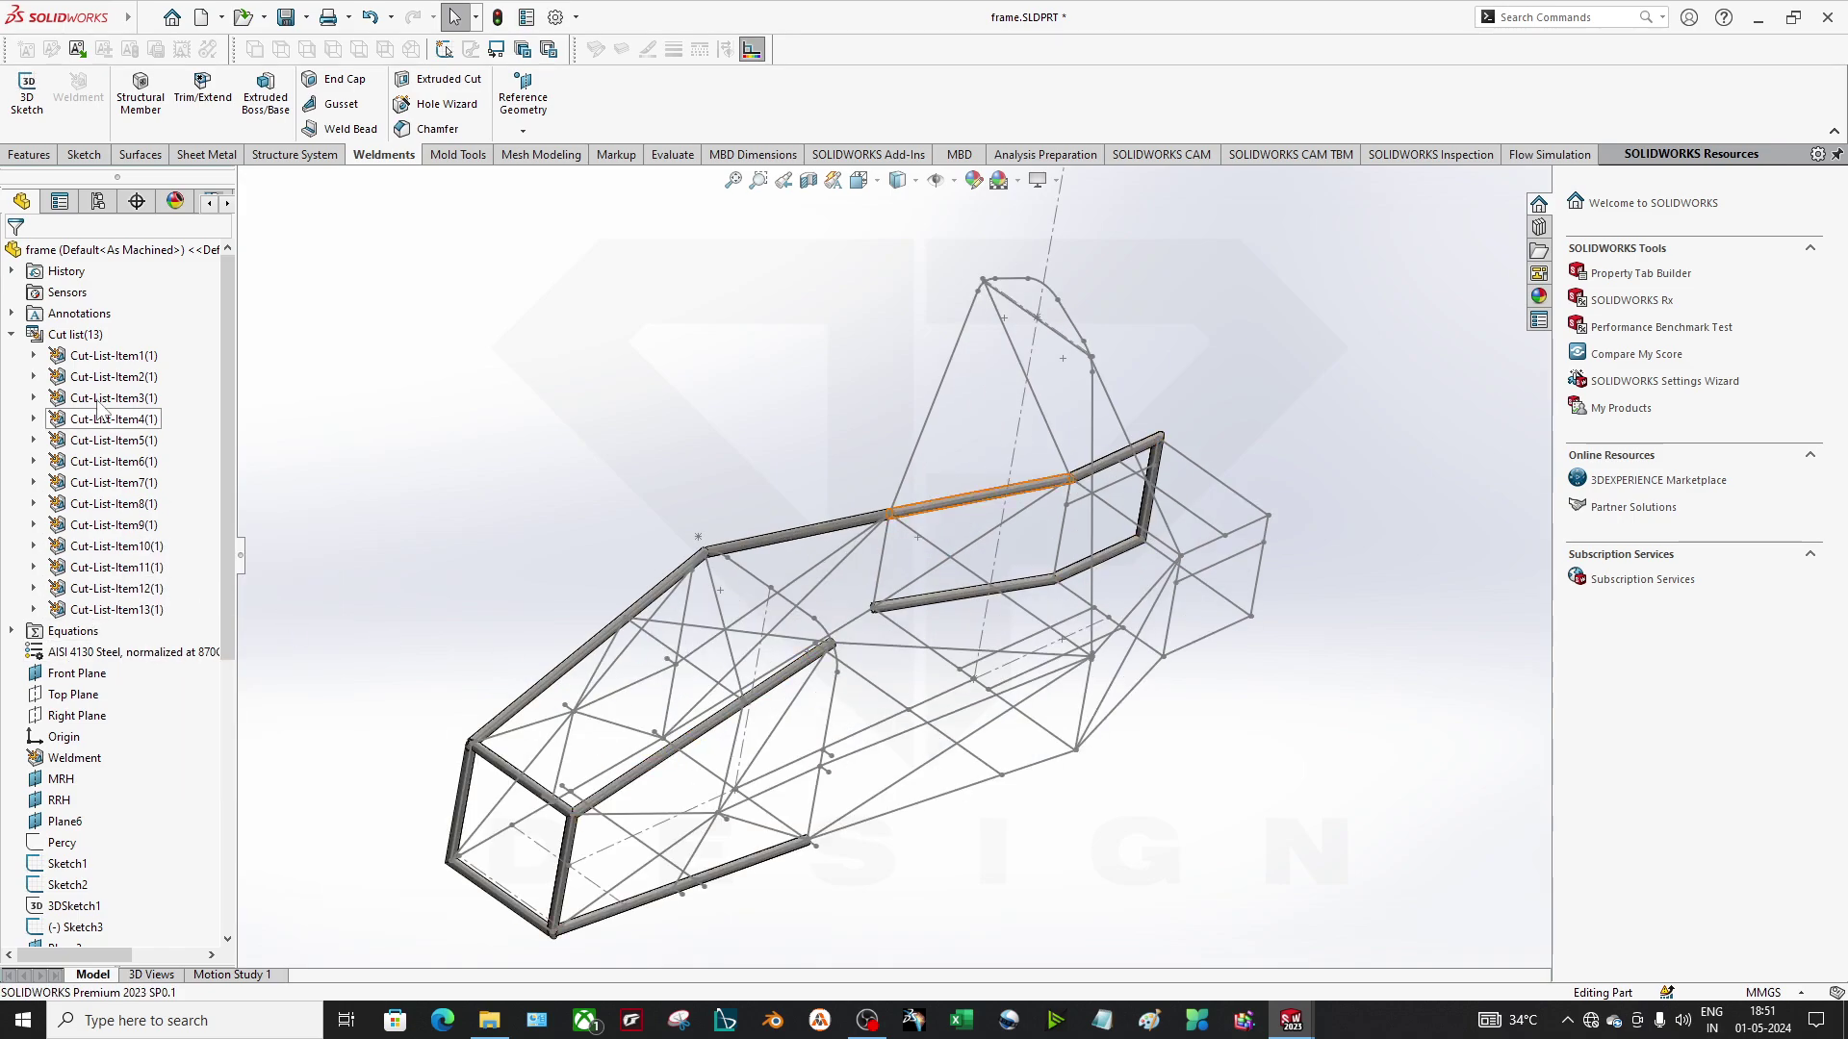
pyautogui.click(35, 356)
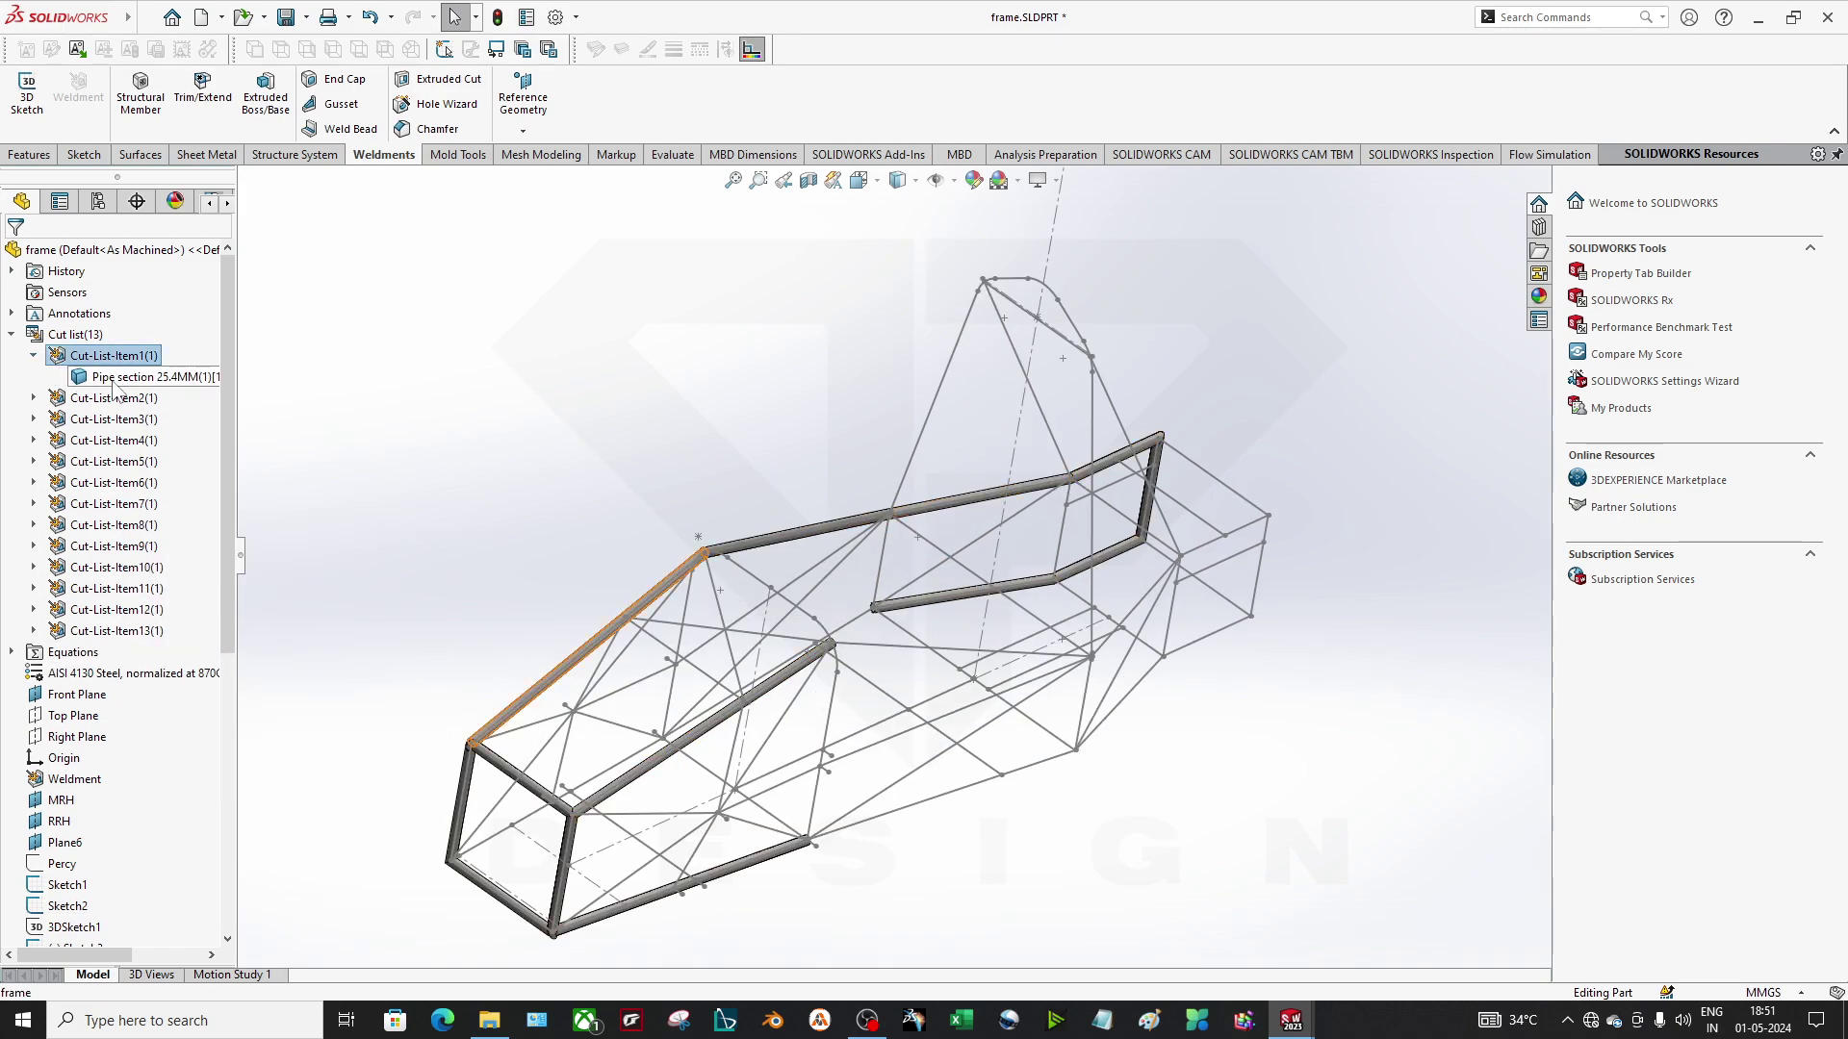
pyautogui.click(144, 376)
pyautogui.scroll(-3, 620, 351)
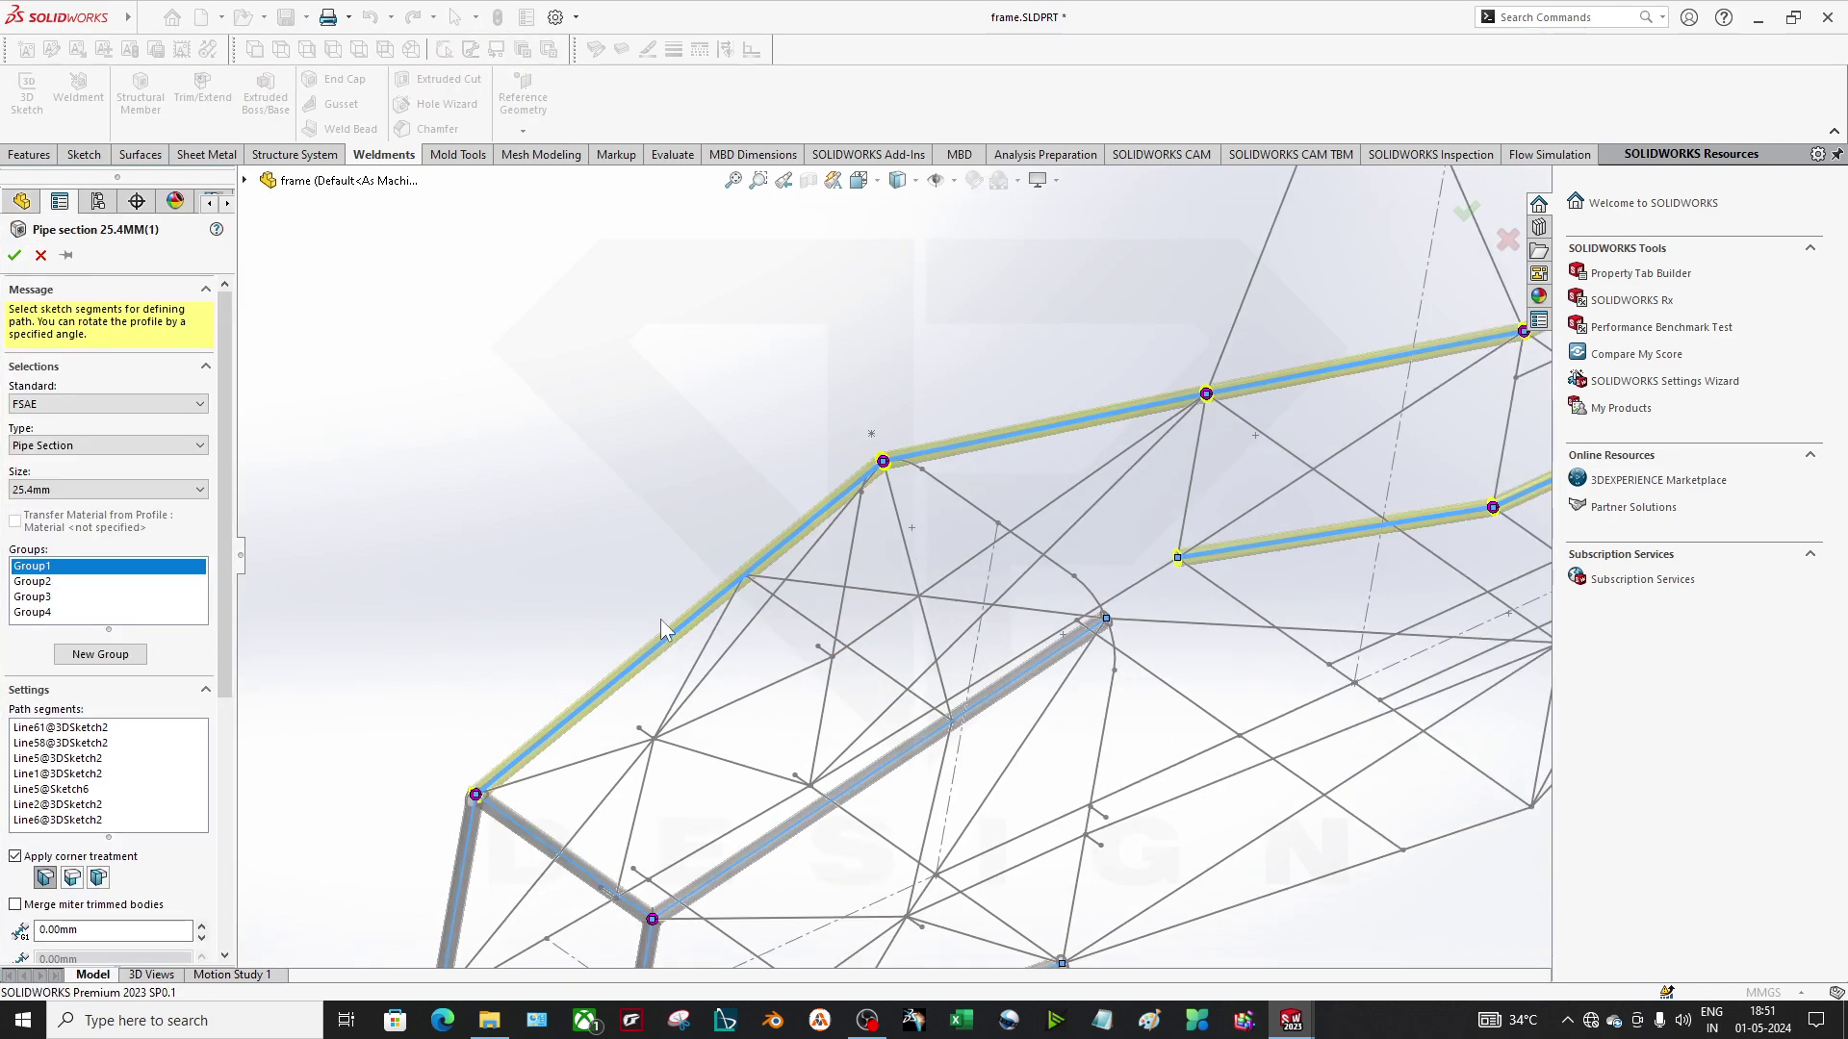
pyautogui.click(13, 255)
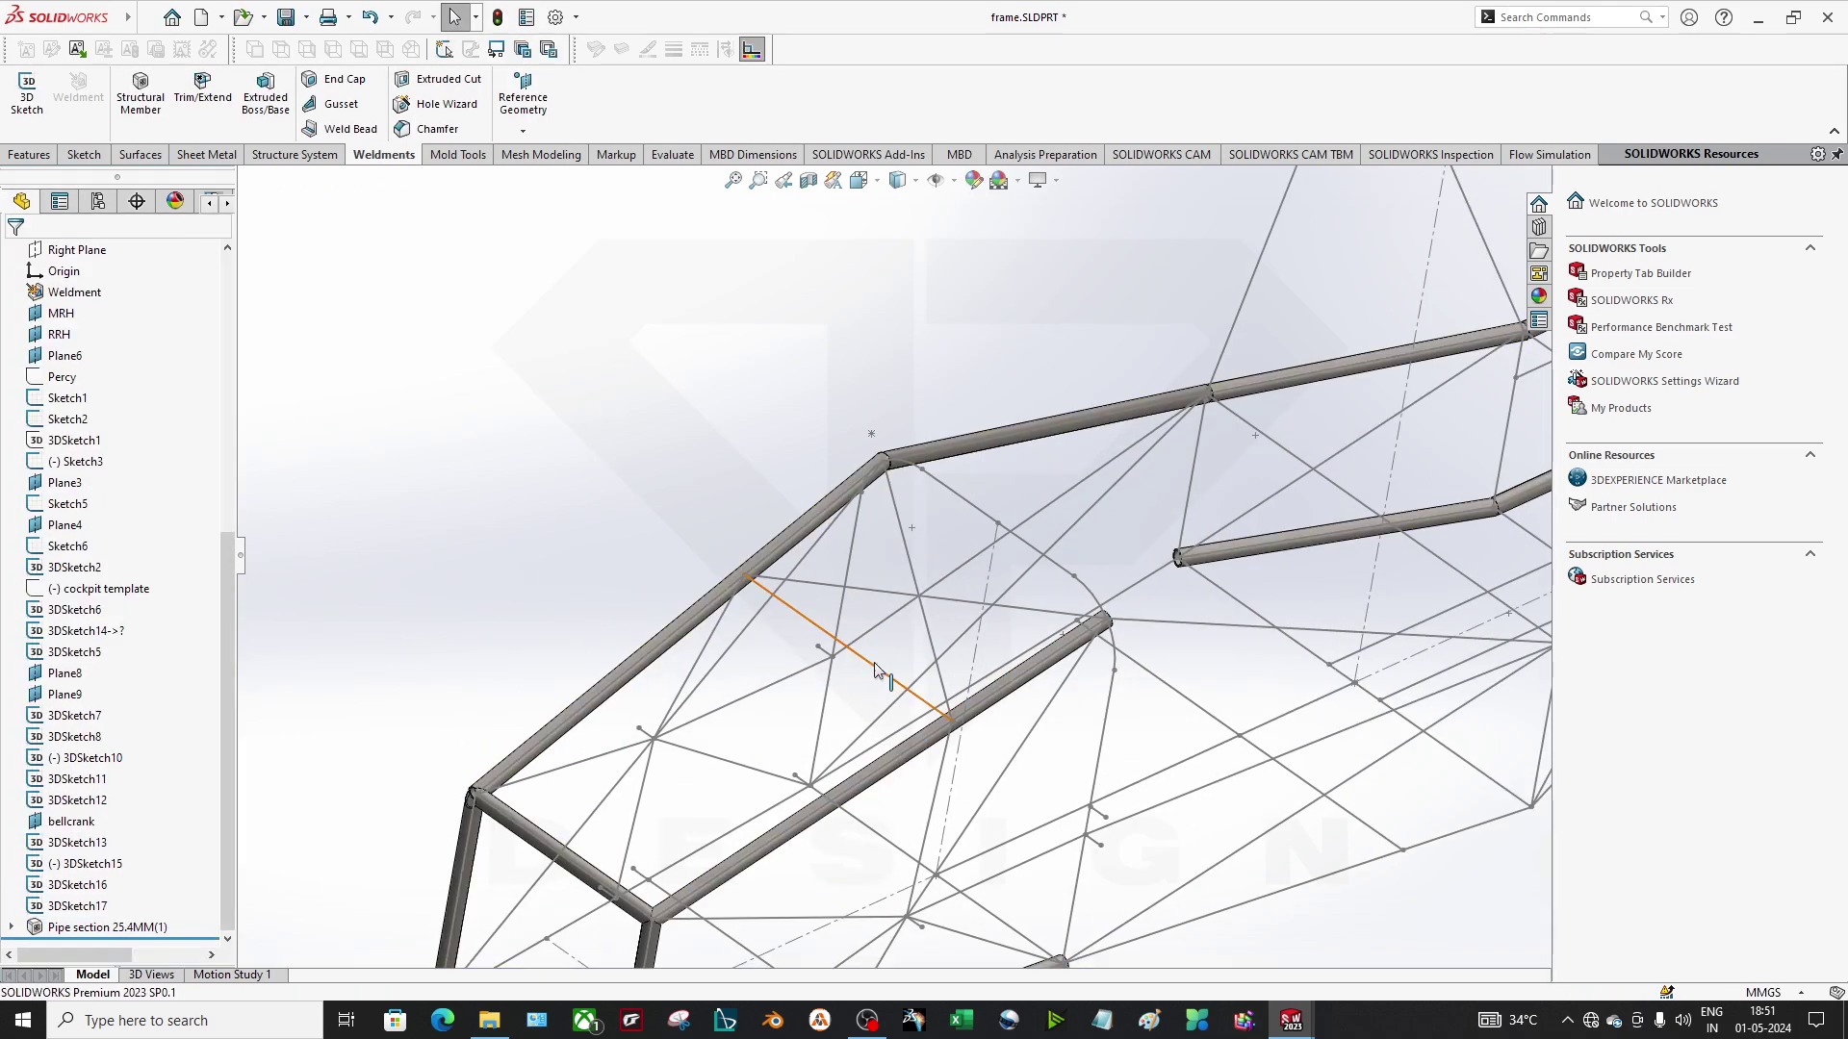
pyautogui.moveTo(876, 664); pyautogui.dragTo(948, 652, button='middle')
pyautogui.scroll(-8, 732, 722)
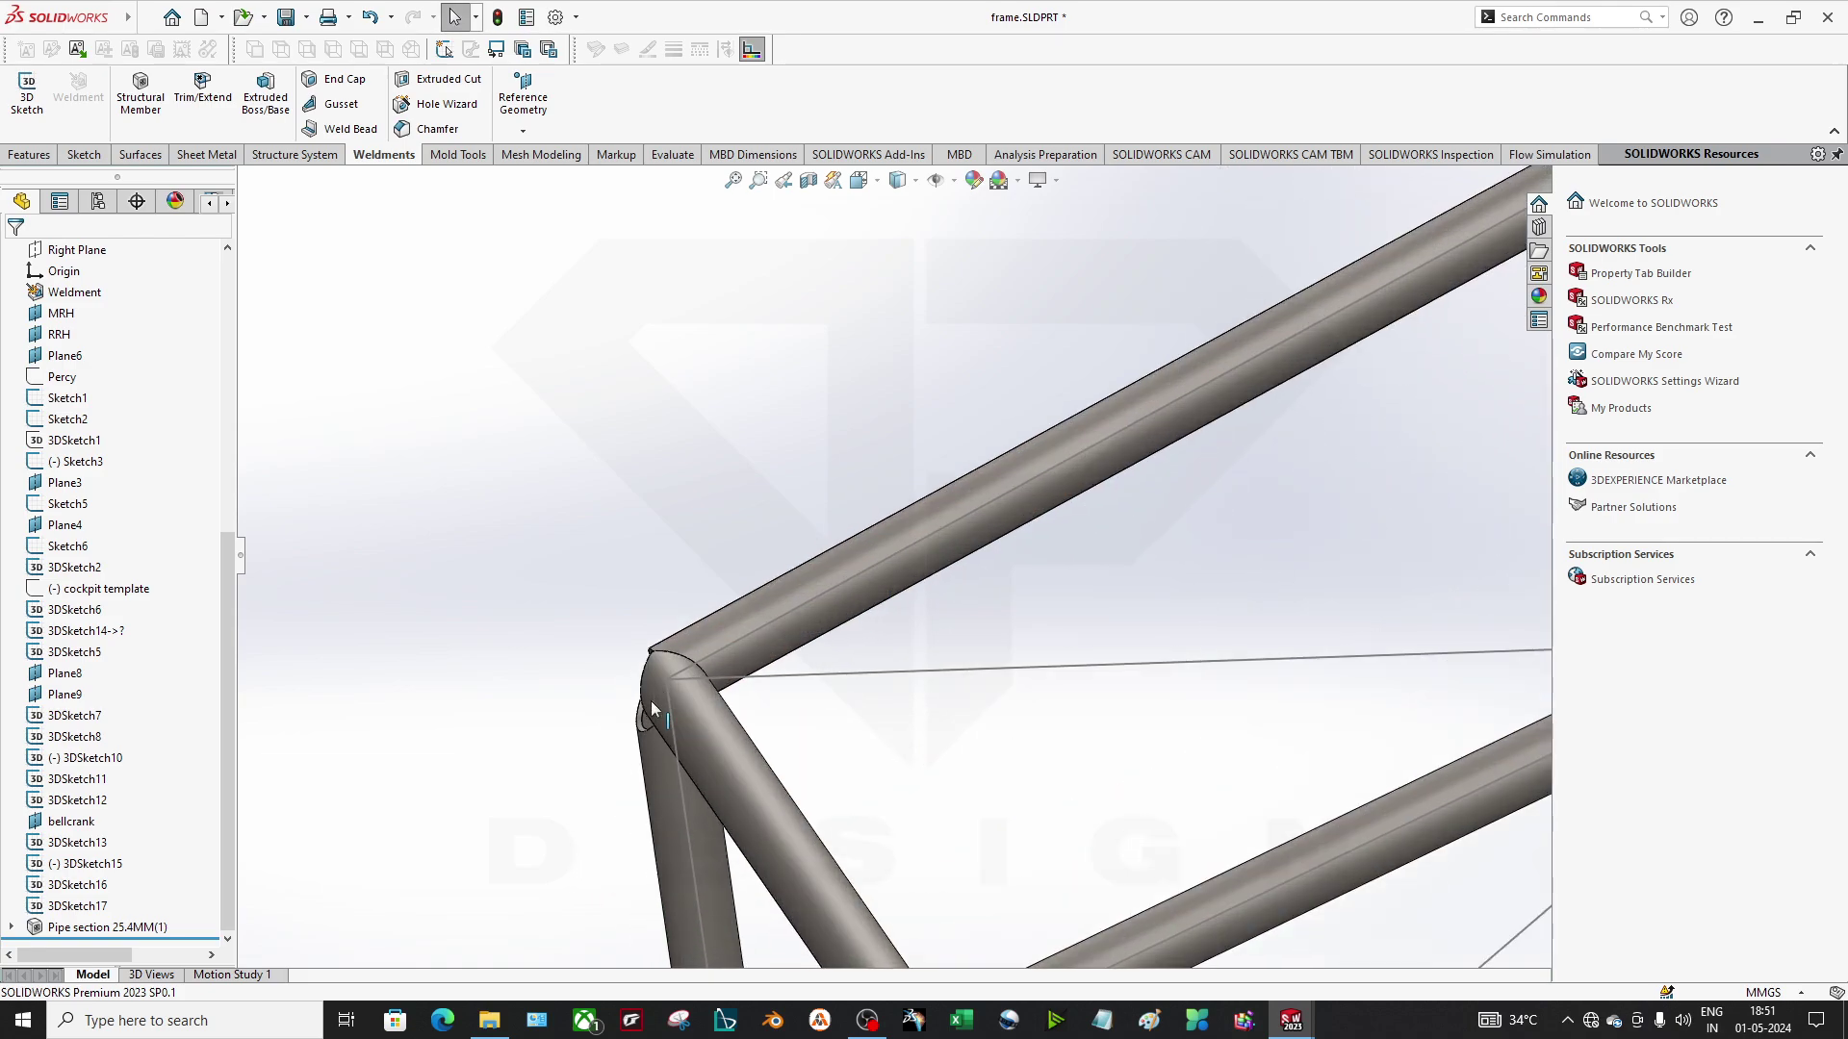
pyautogui.click(881, 491)
pyautogui.scroll(5, 1203, 534)
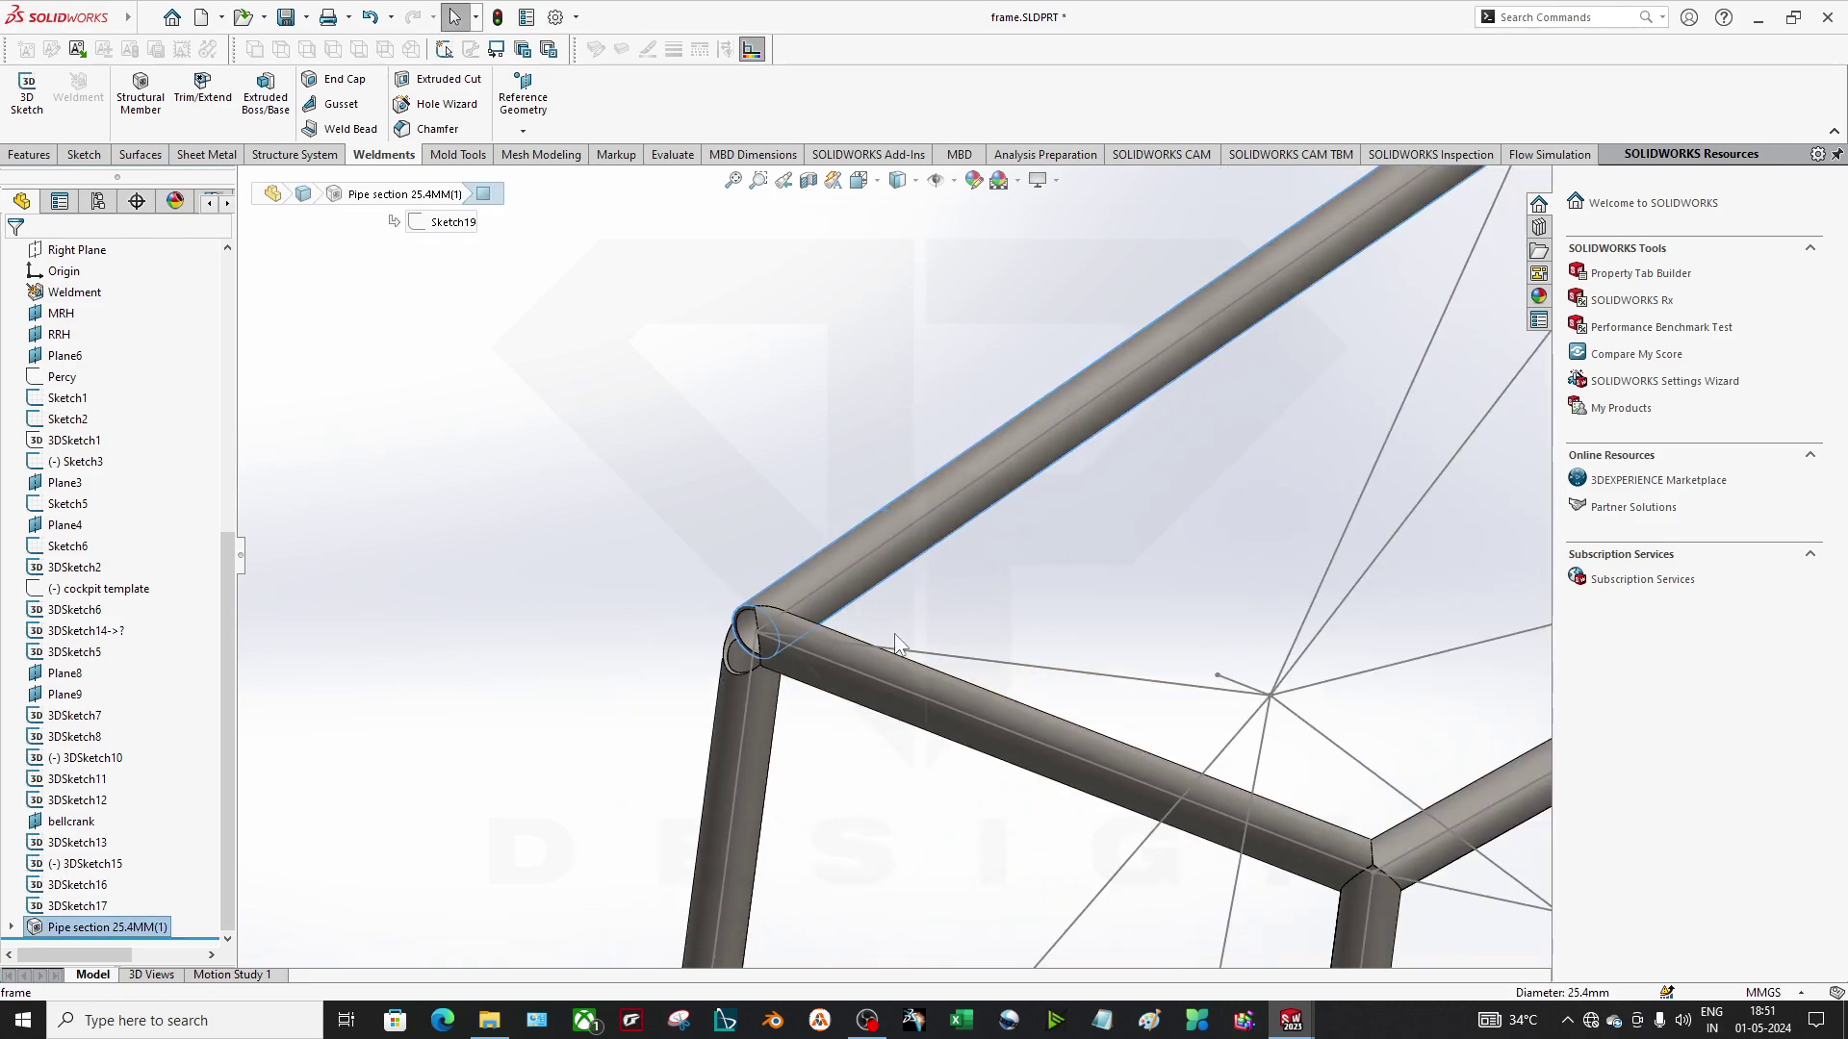
pyautogui.scroll(5, 1203, 536)
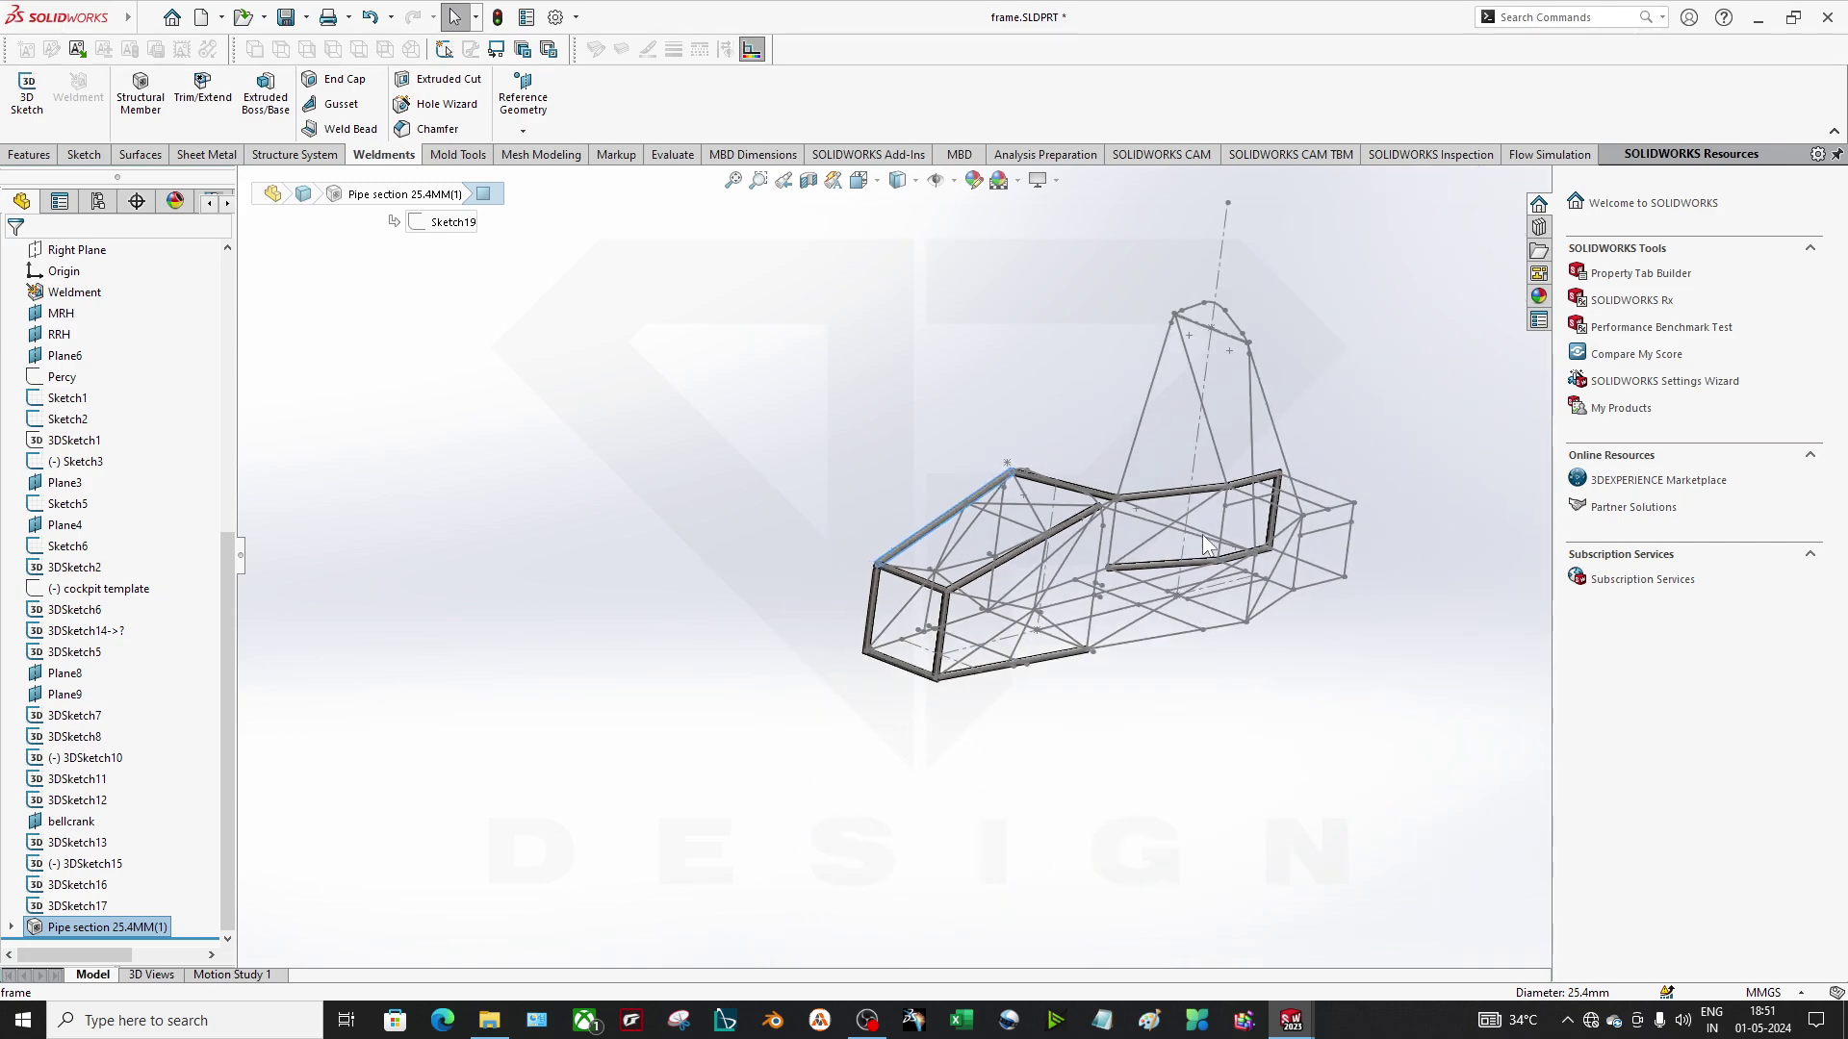
pyautogui.scroll(-6, 1203, 543)
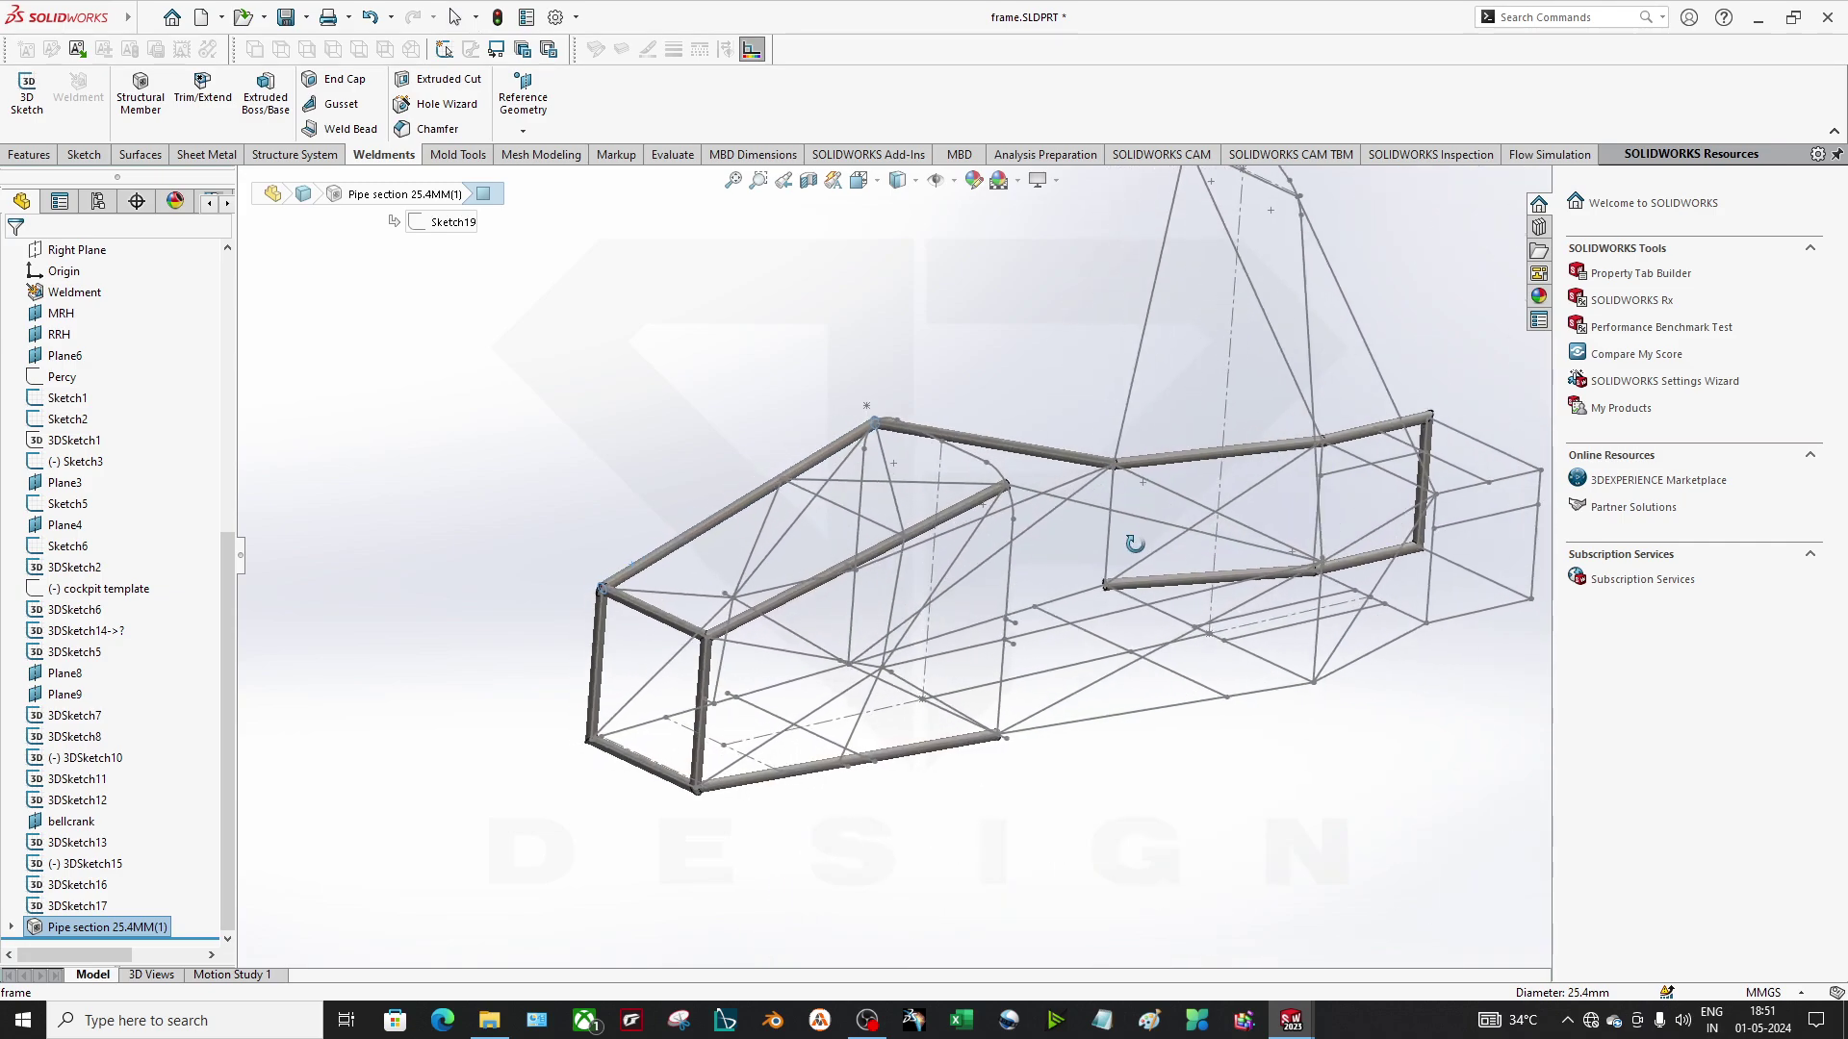
pyautogui.scroll(-2, 948, 435)
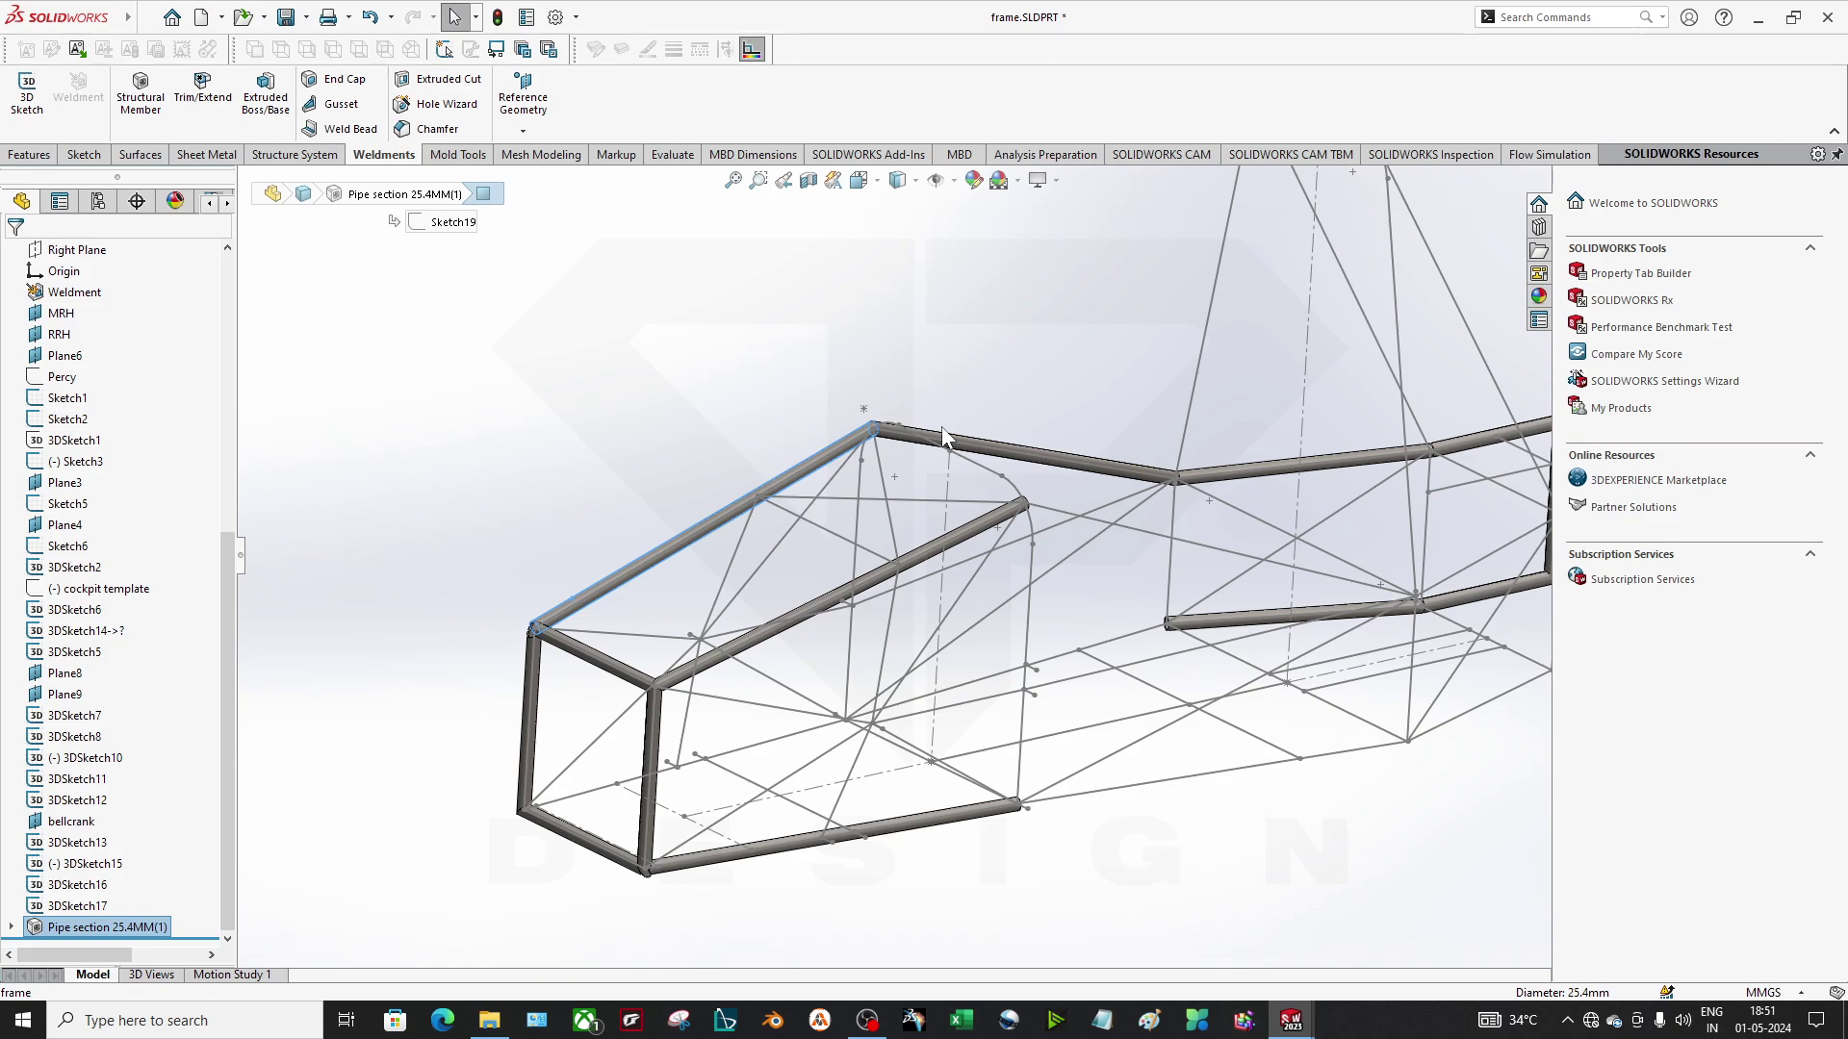